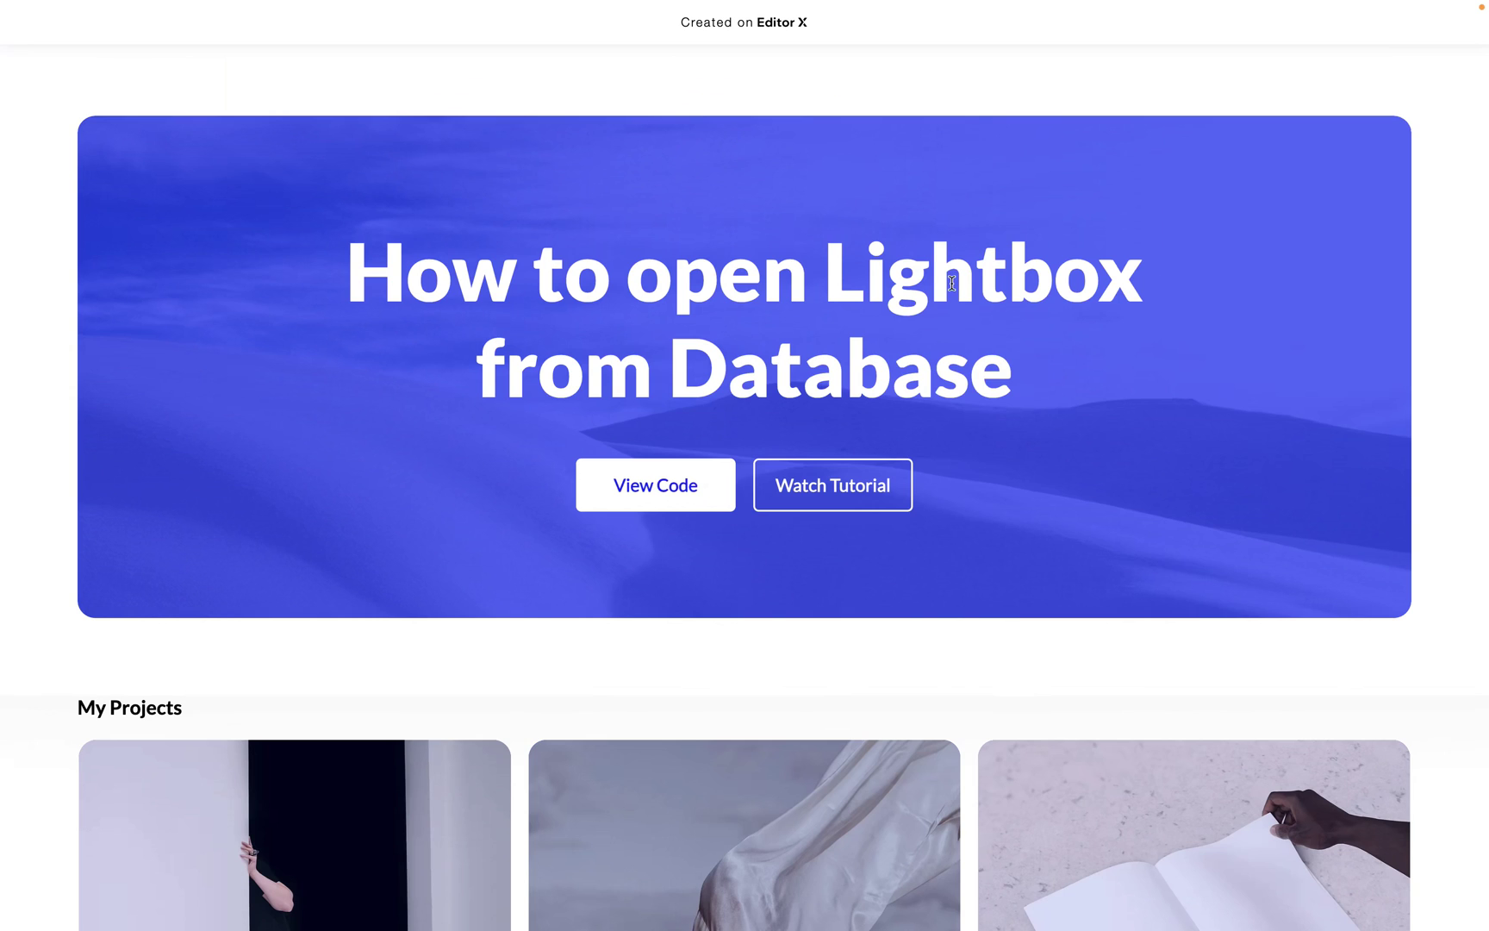
# Step: Examine the My Projects gallery on the live page, including the project titles and year badges on its items
pyautogui.scroll(-2, 952, 283)
pyautogui.scroll(-2, 628, 432)
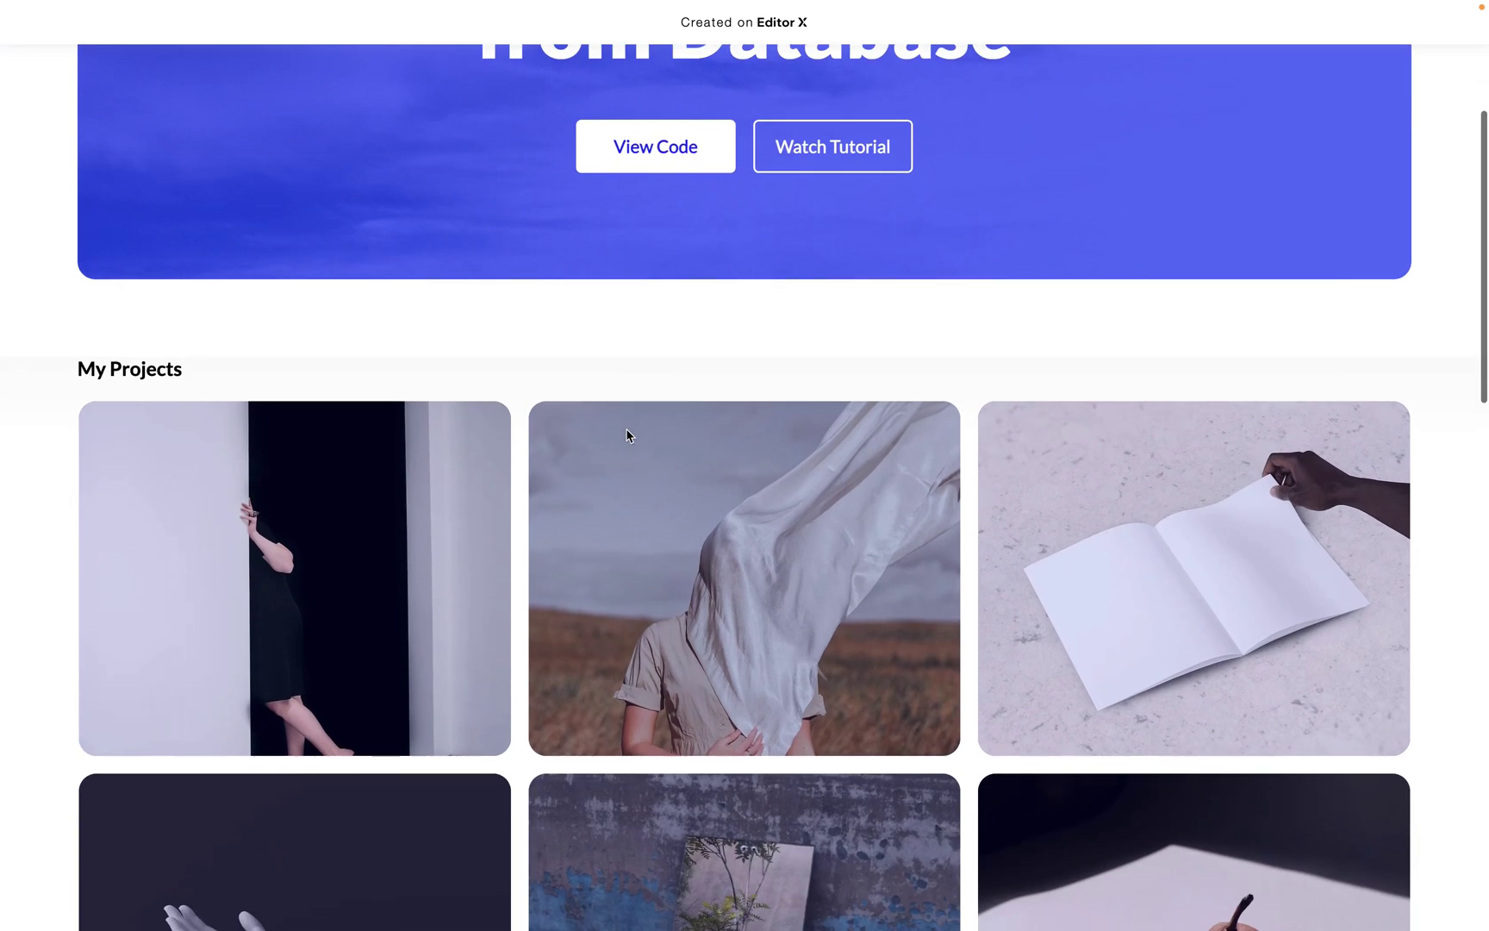
pyautogui.scroll(1, 644, 298)
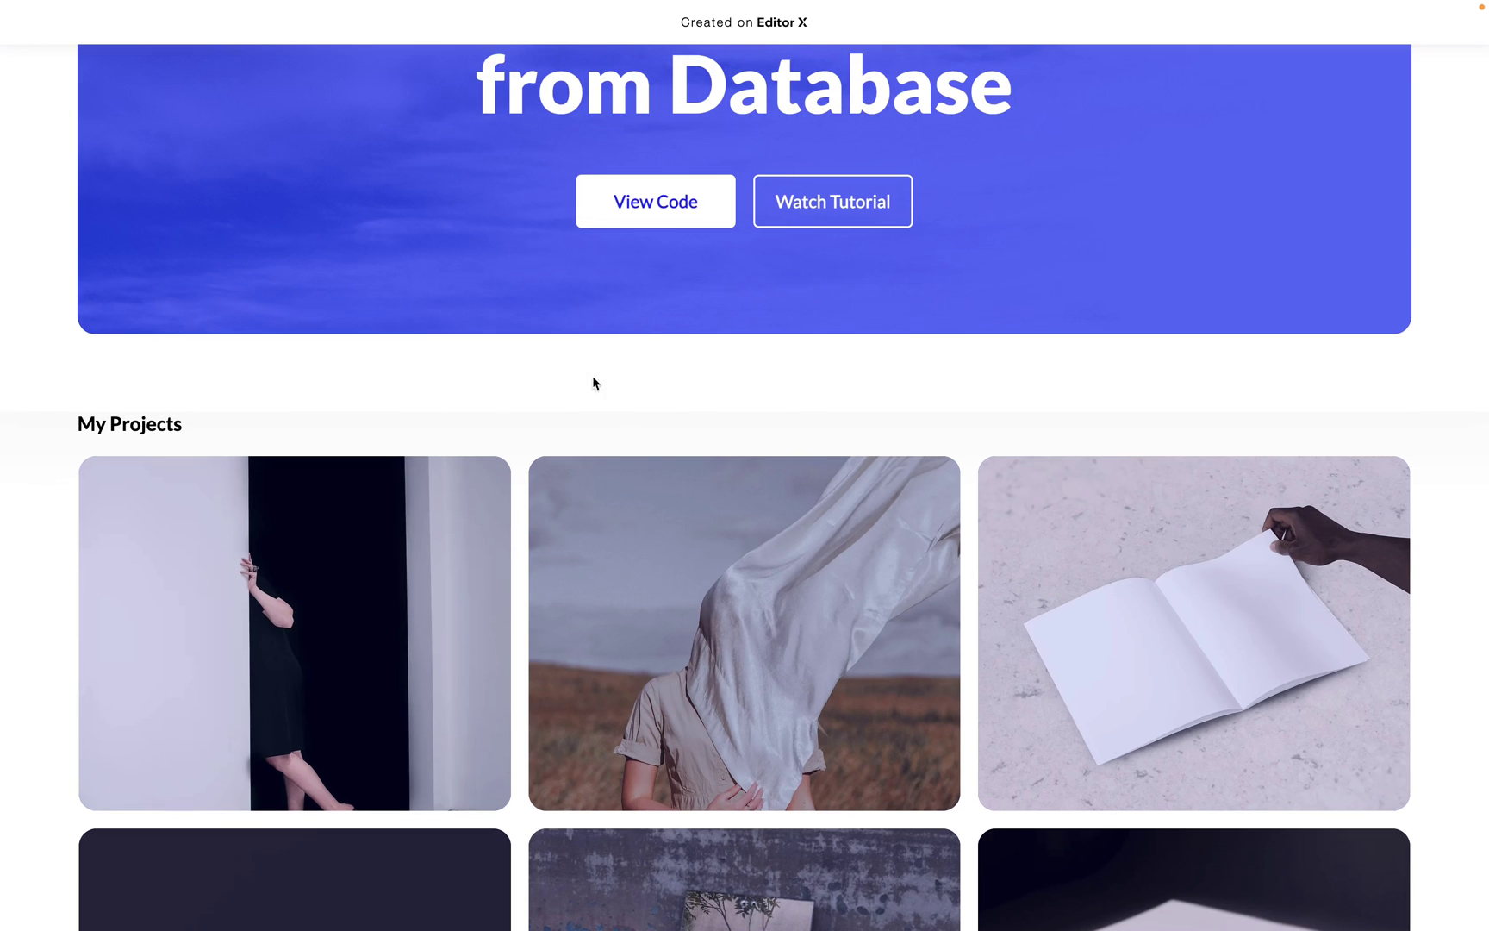
pyautogui.scroll(-1, 521, 385)
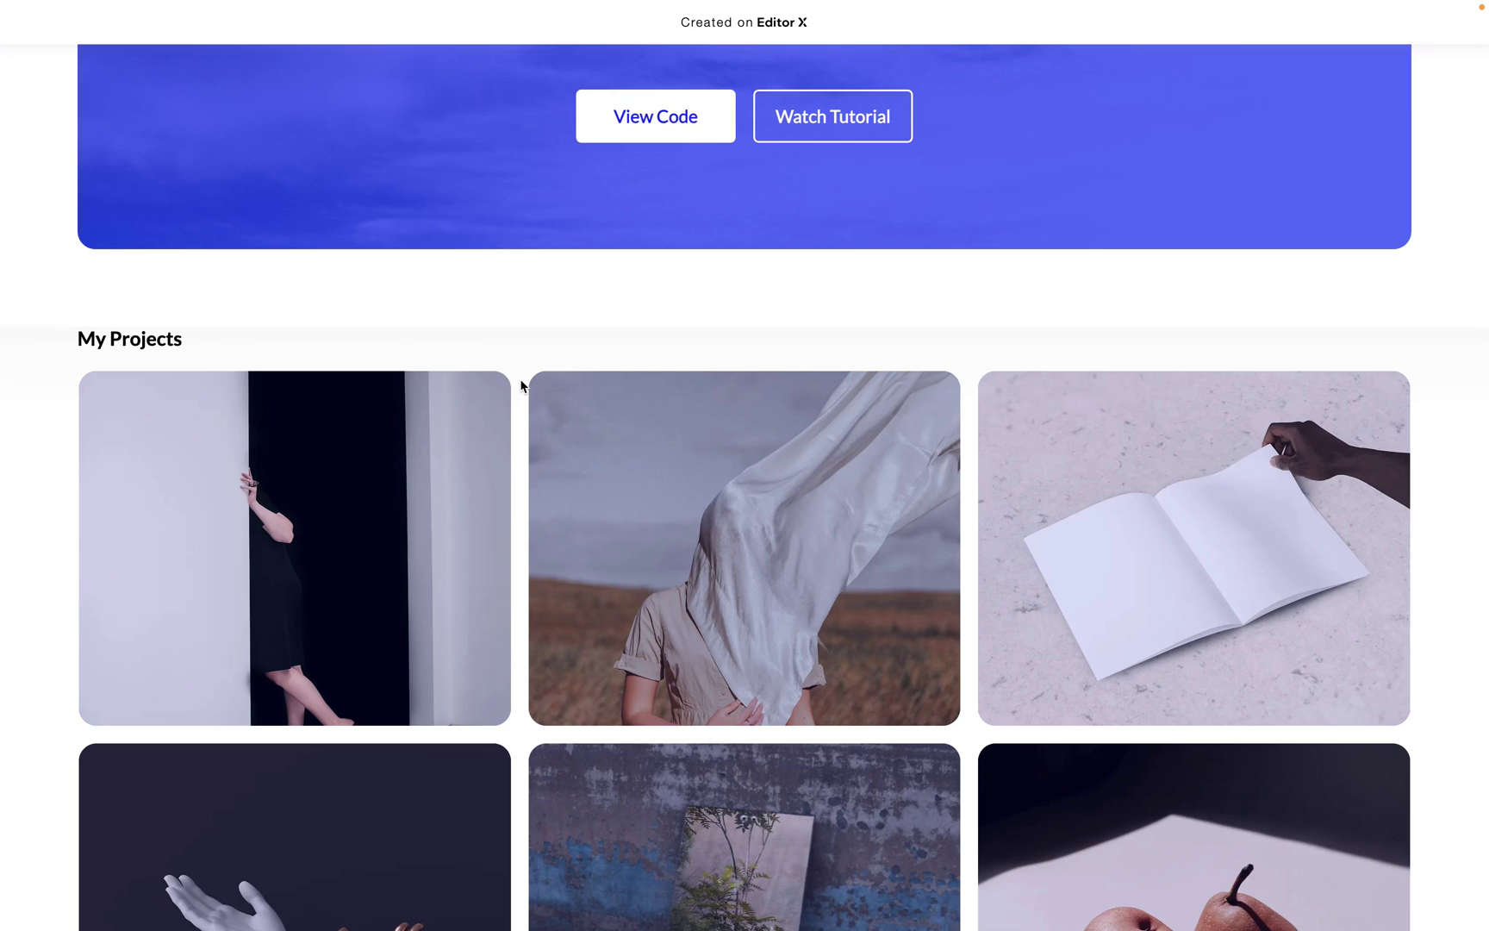
pyautogui.scroll(-6, 521, 385)
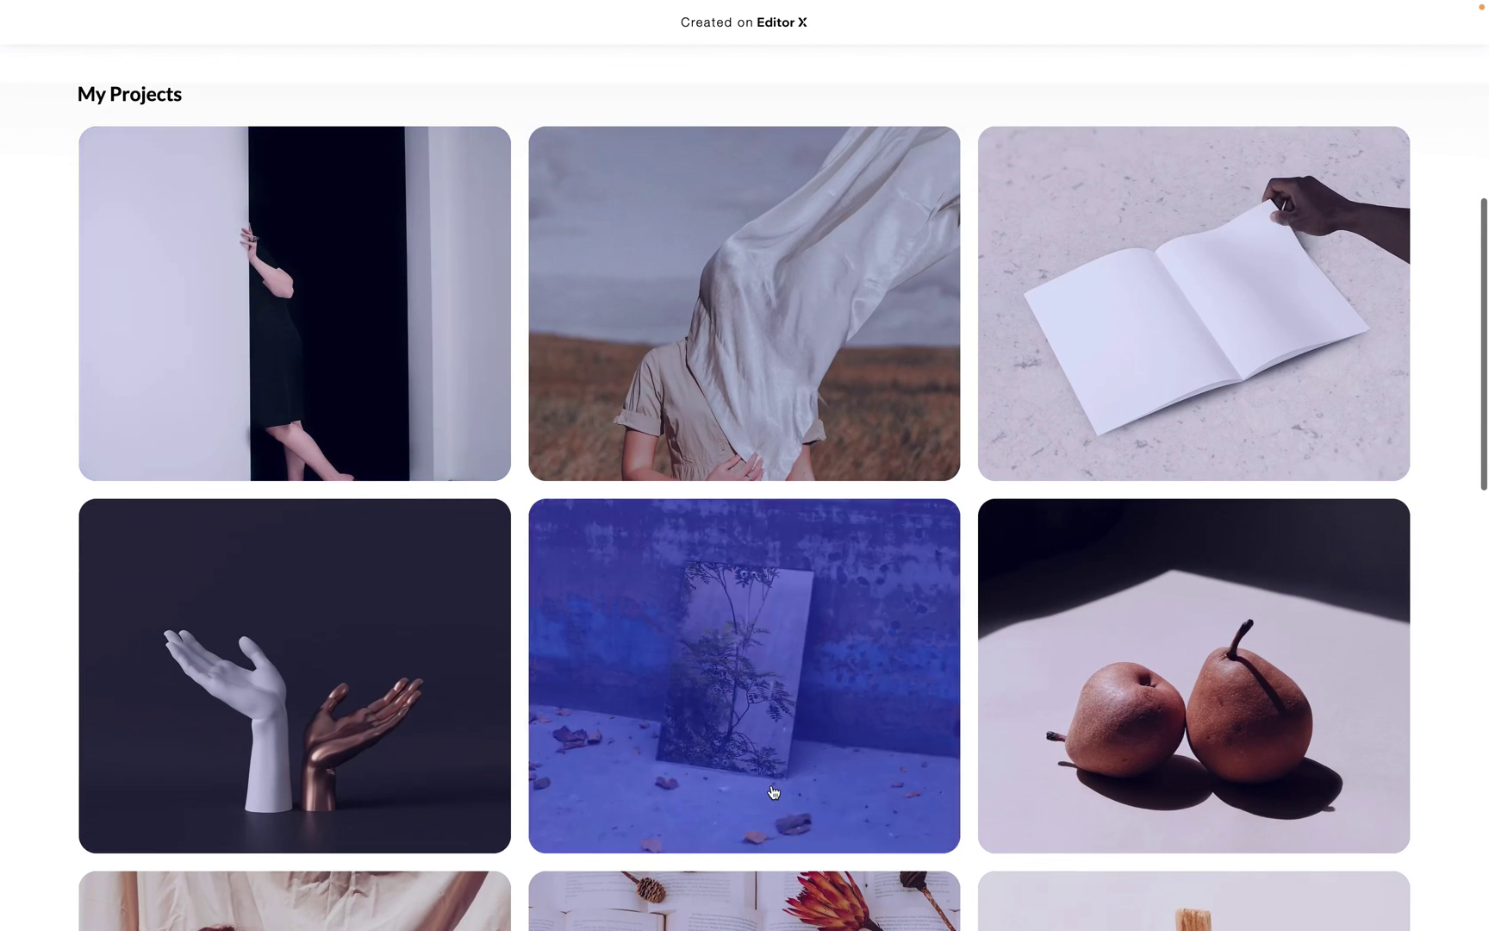
pyautogui.scroll(-2, 773, 793)
pyautogui.scroll(8, 744, 728)
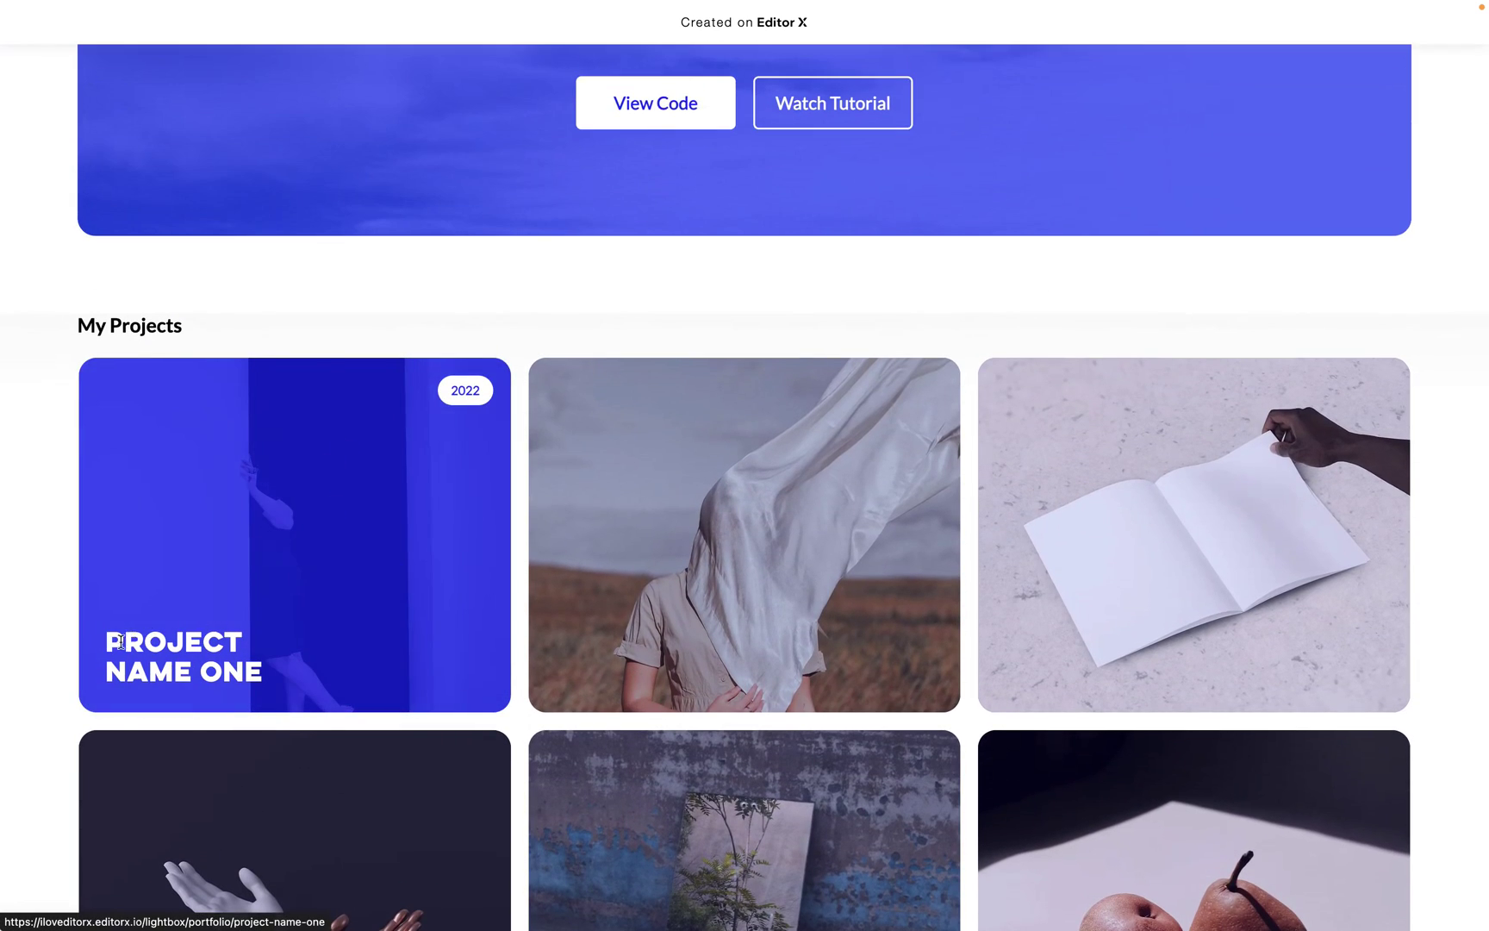
pyautogui.moveTo(105, 642); pyautogui.dragTo(267, 668)
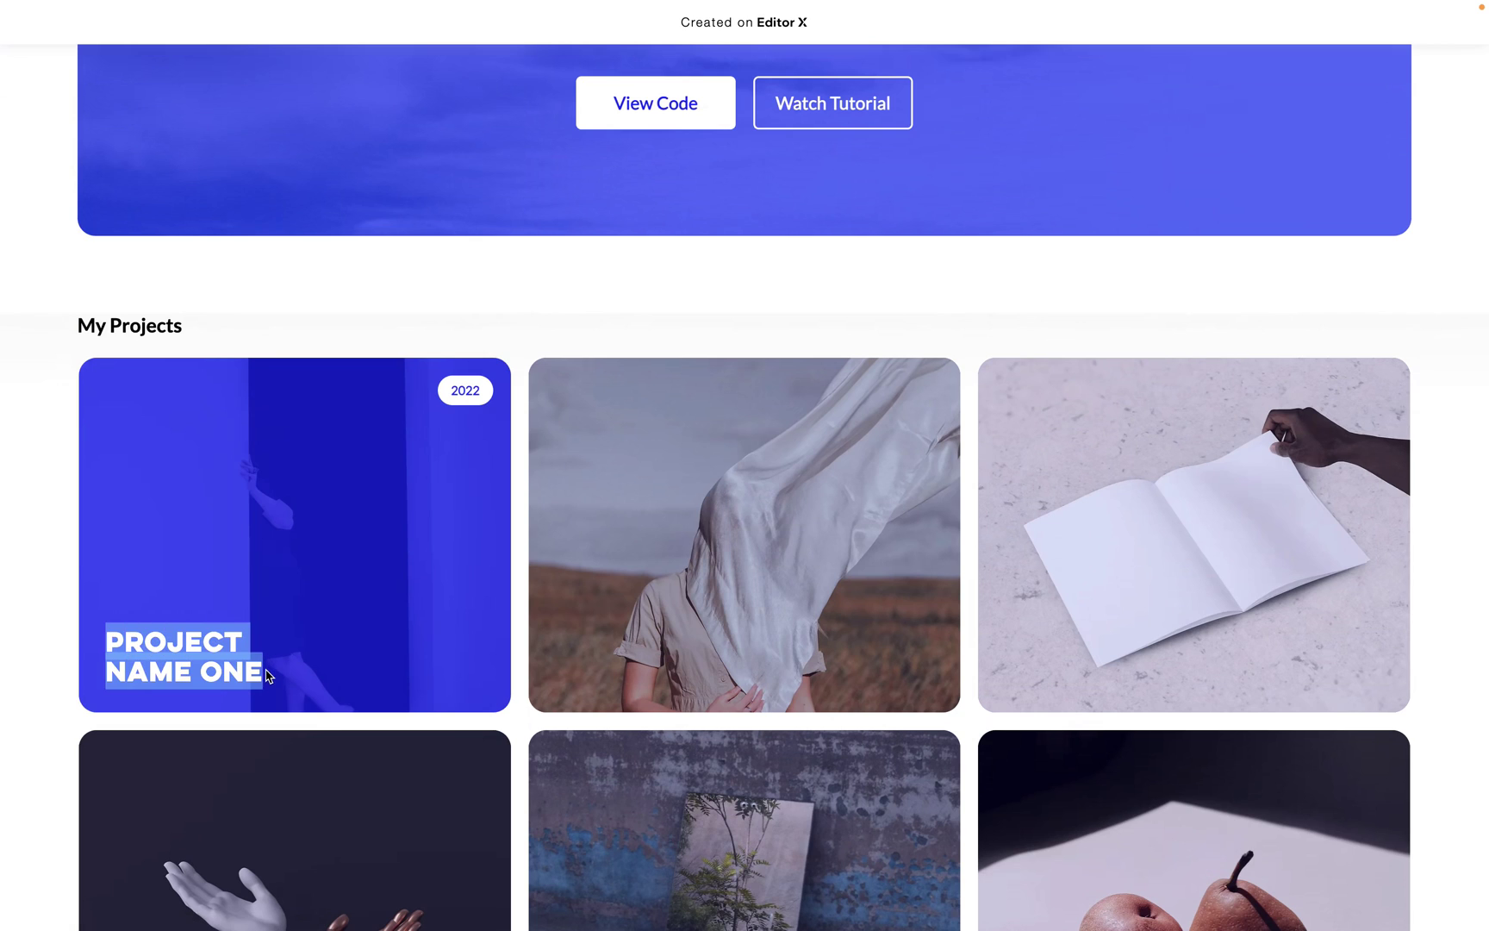
pyautogui.doubleClick(210, 671)
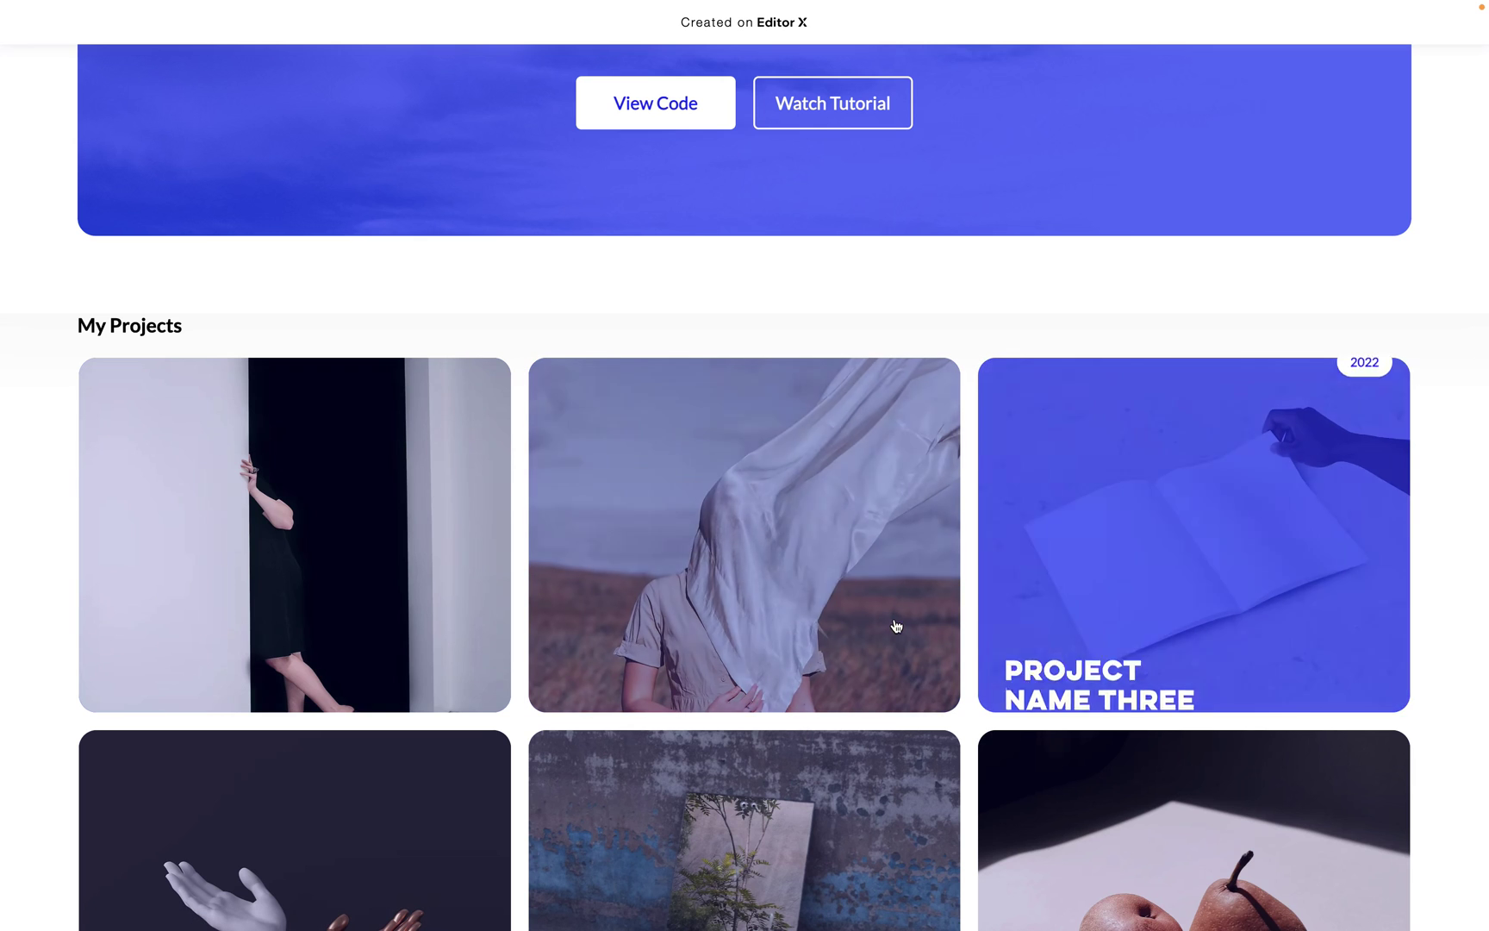
pyautogui.scroll(-2, 637, 539)
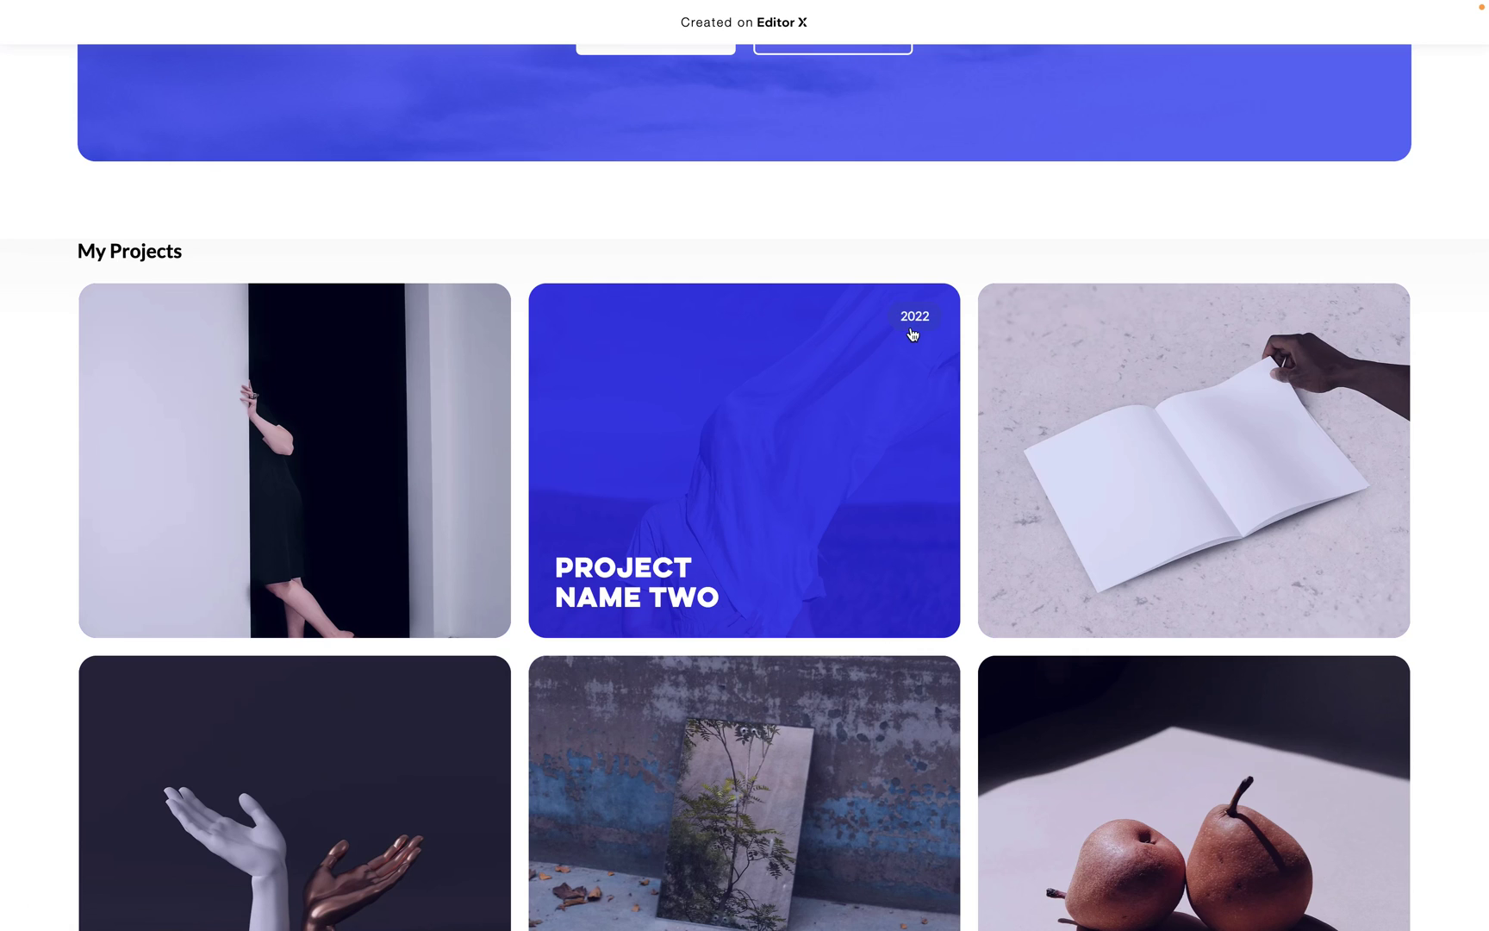
pyautogui.scroll(-9, 798, 442)
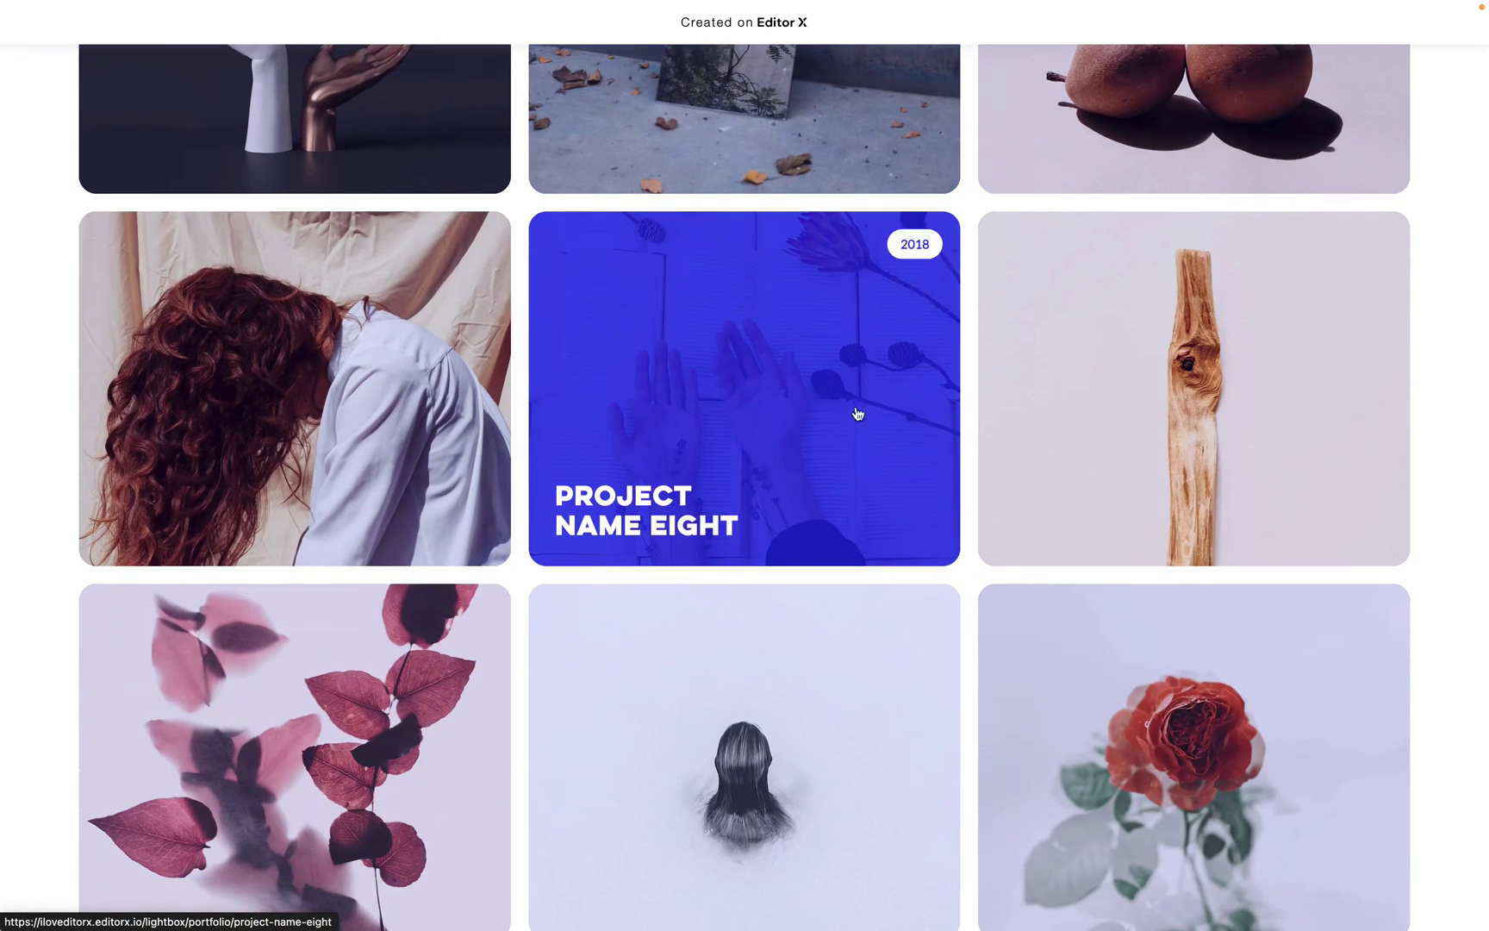
pyautogui.scroll(4, 841, 437)
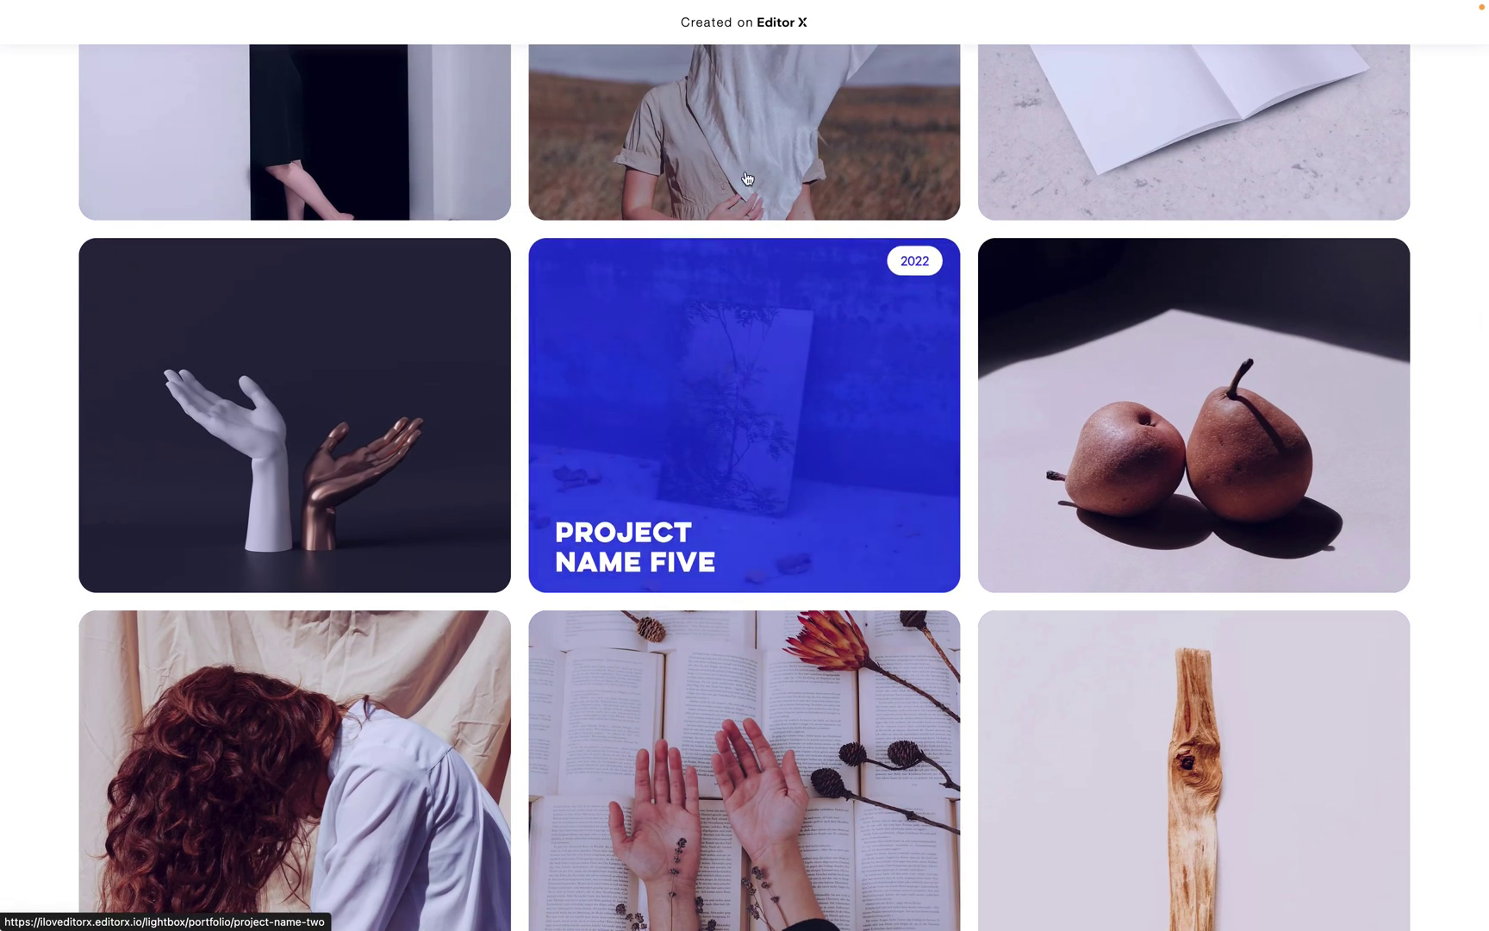
pyautogui.scroll(1, 715, 475)
pyautogui.scroll(2, 771, 423)
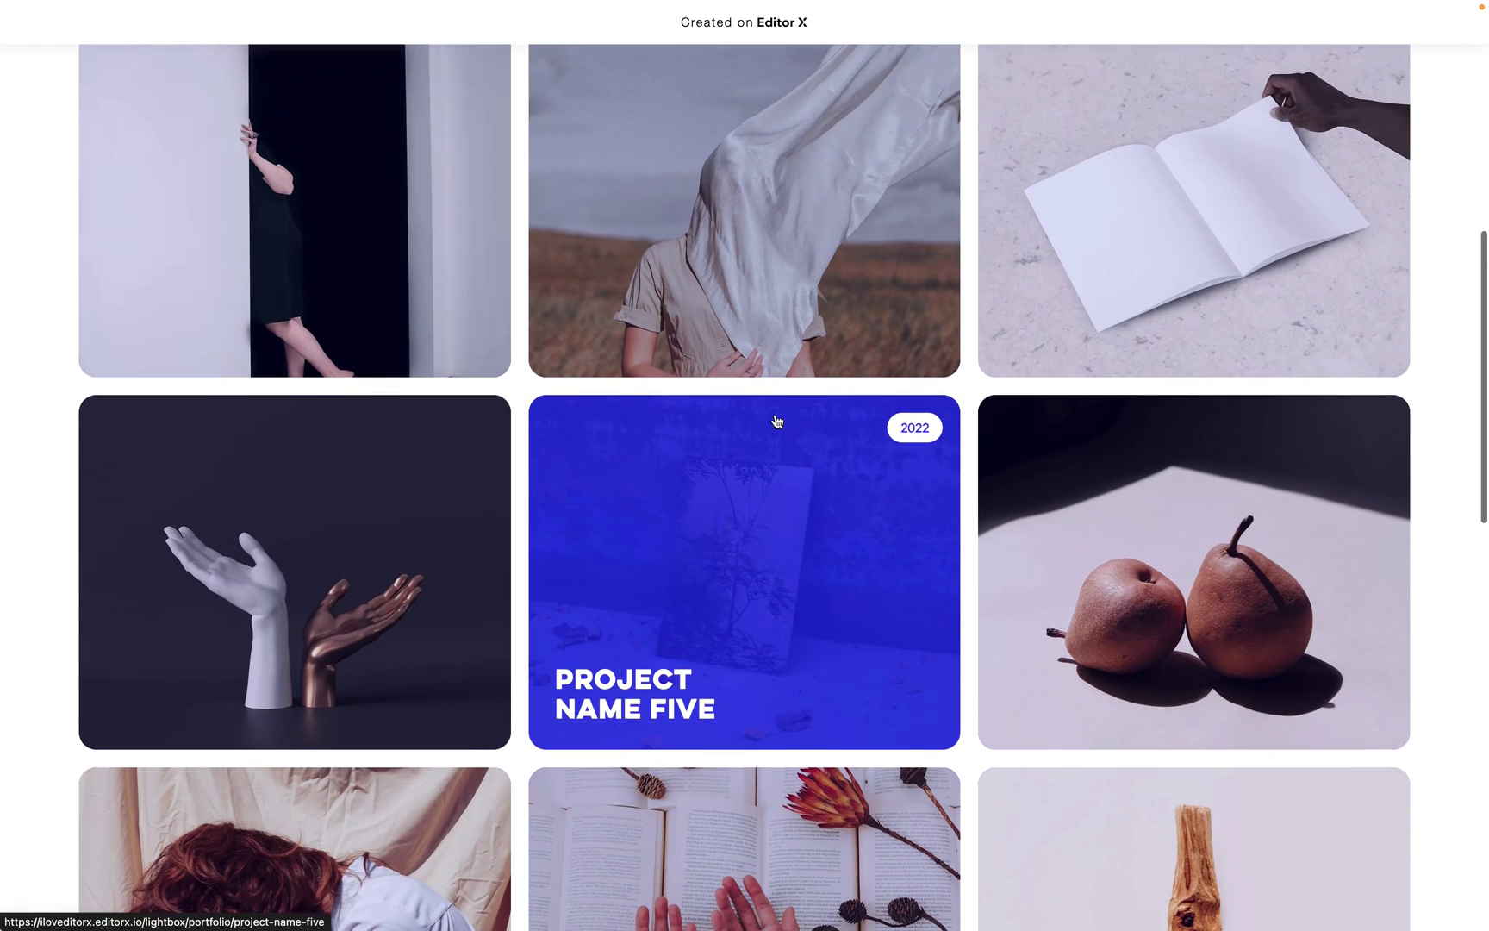
pyautogui.scroll(-3, 788, 601)
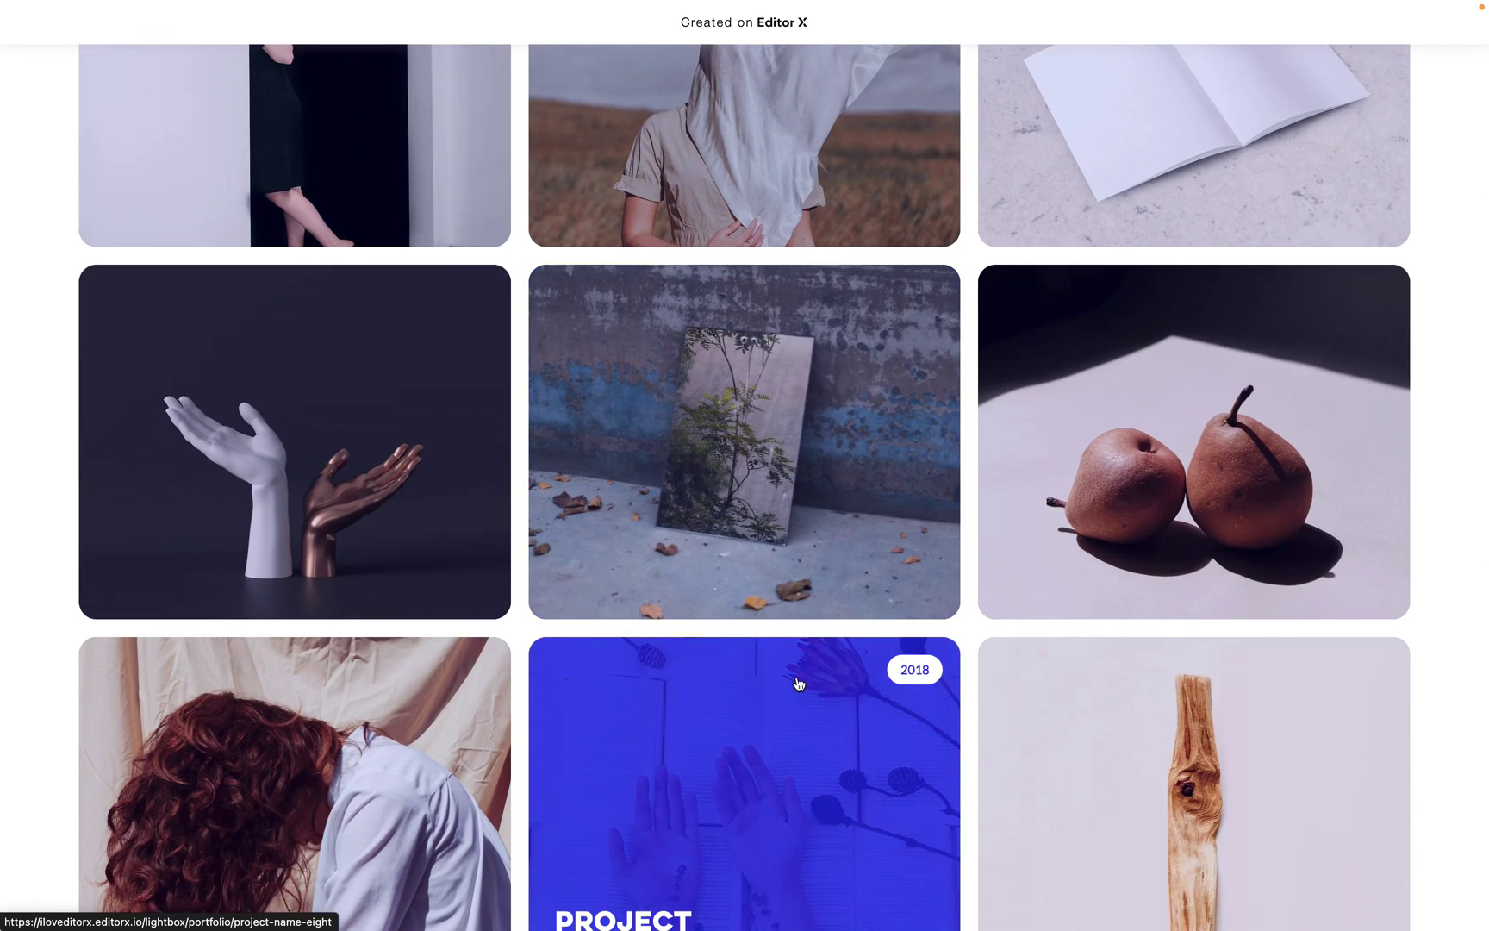
pyautogui.scroll(4, 798, 685)
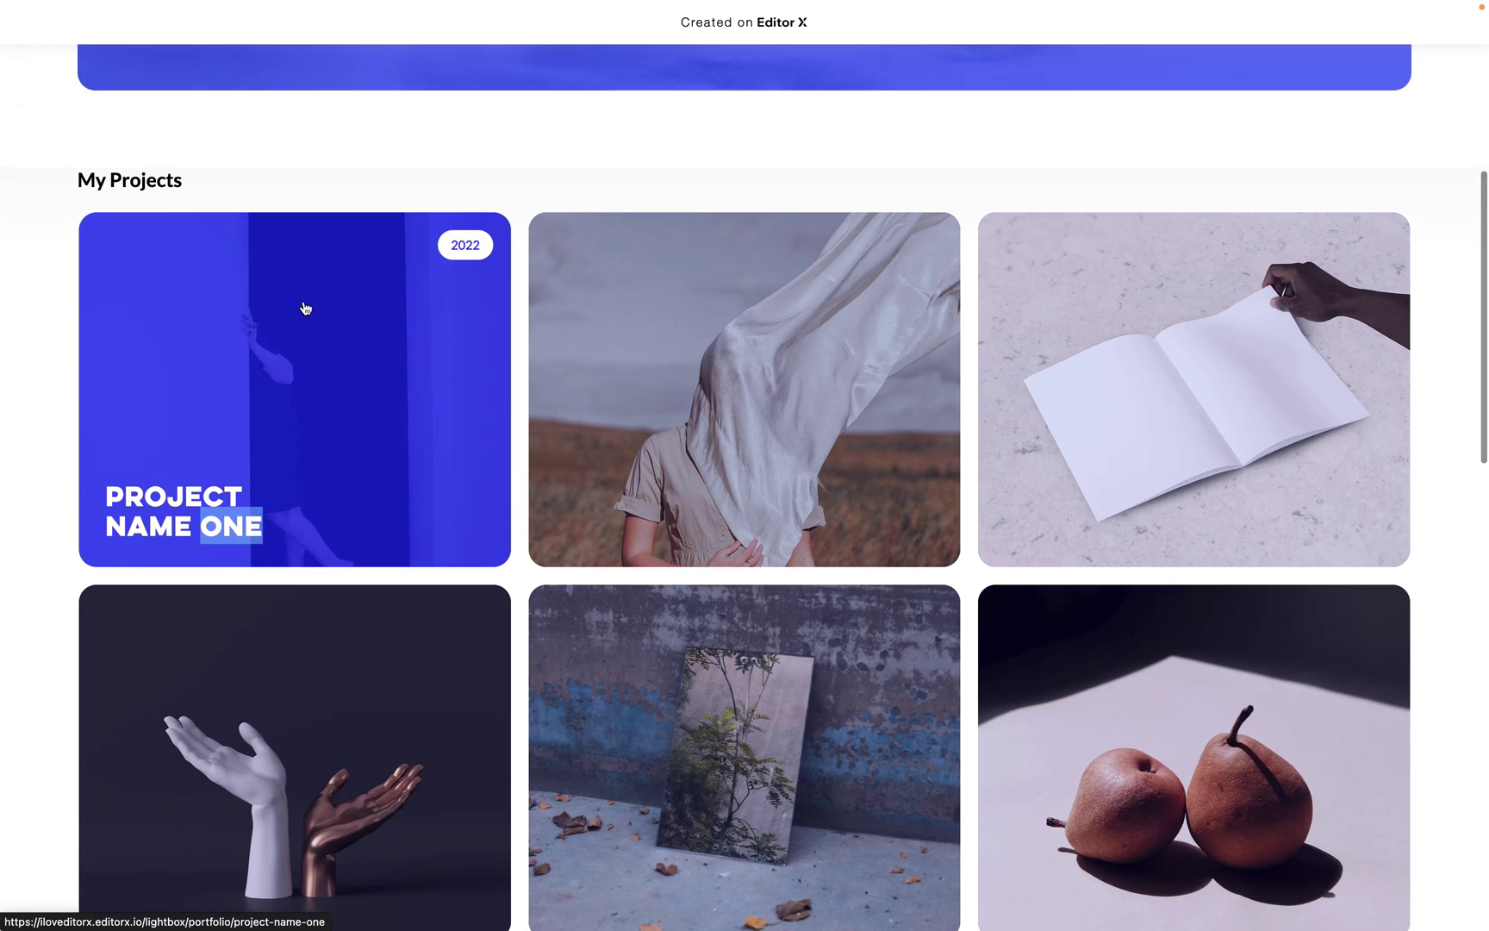
# Step: Open the lightbox from Project Name One's 2022 year badge and browse through the projects listed in it
pyautogui.click(469, 250)
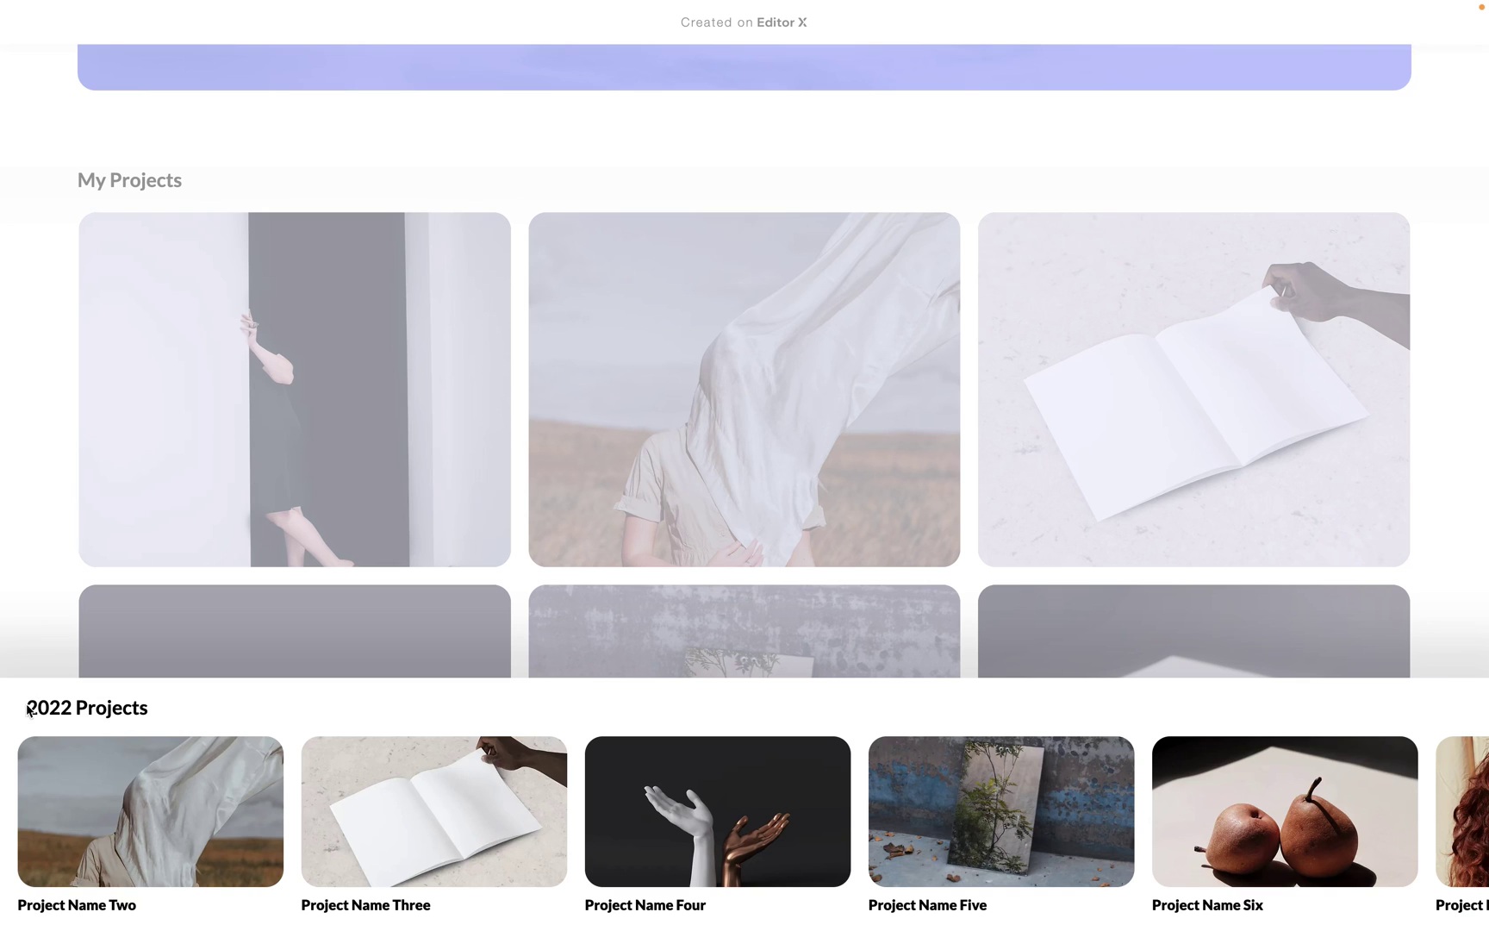
pyautogui.hscroll(5, 121, 815)
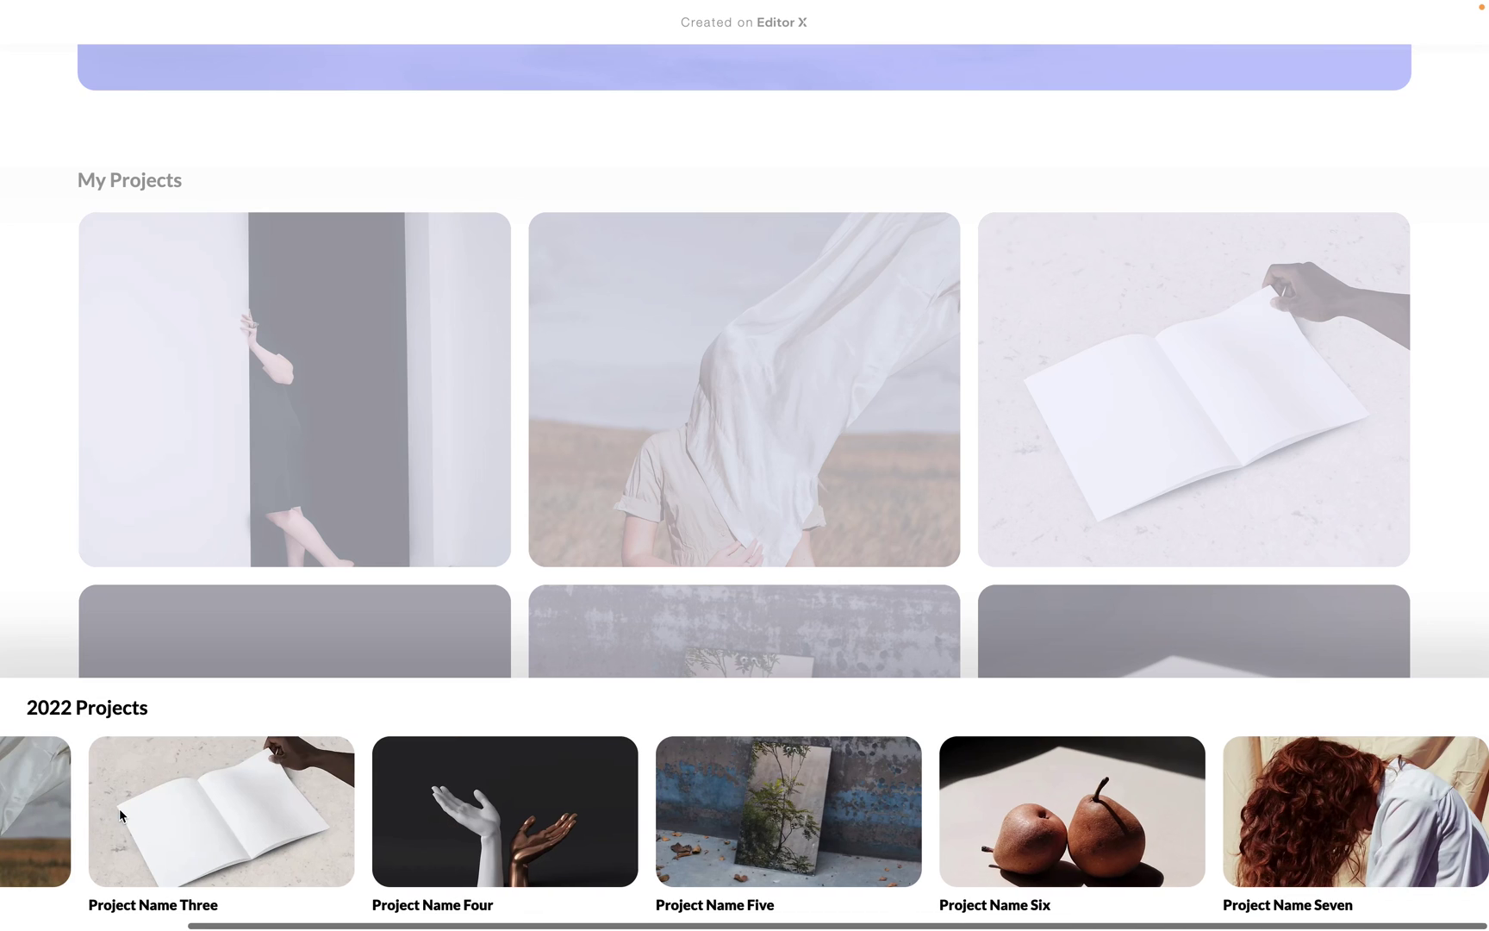
pyautogui.hscroll(-5, 231, 812)
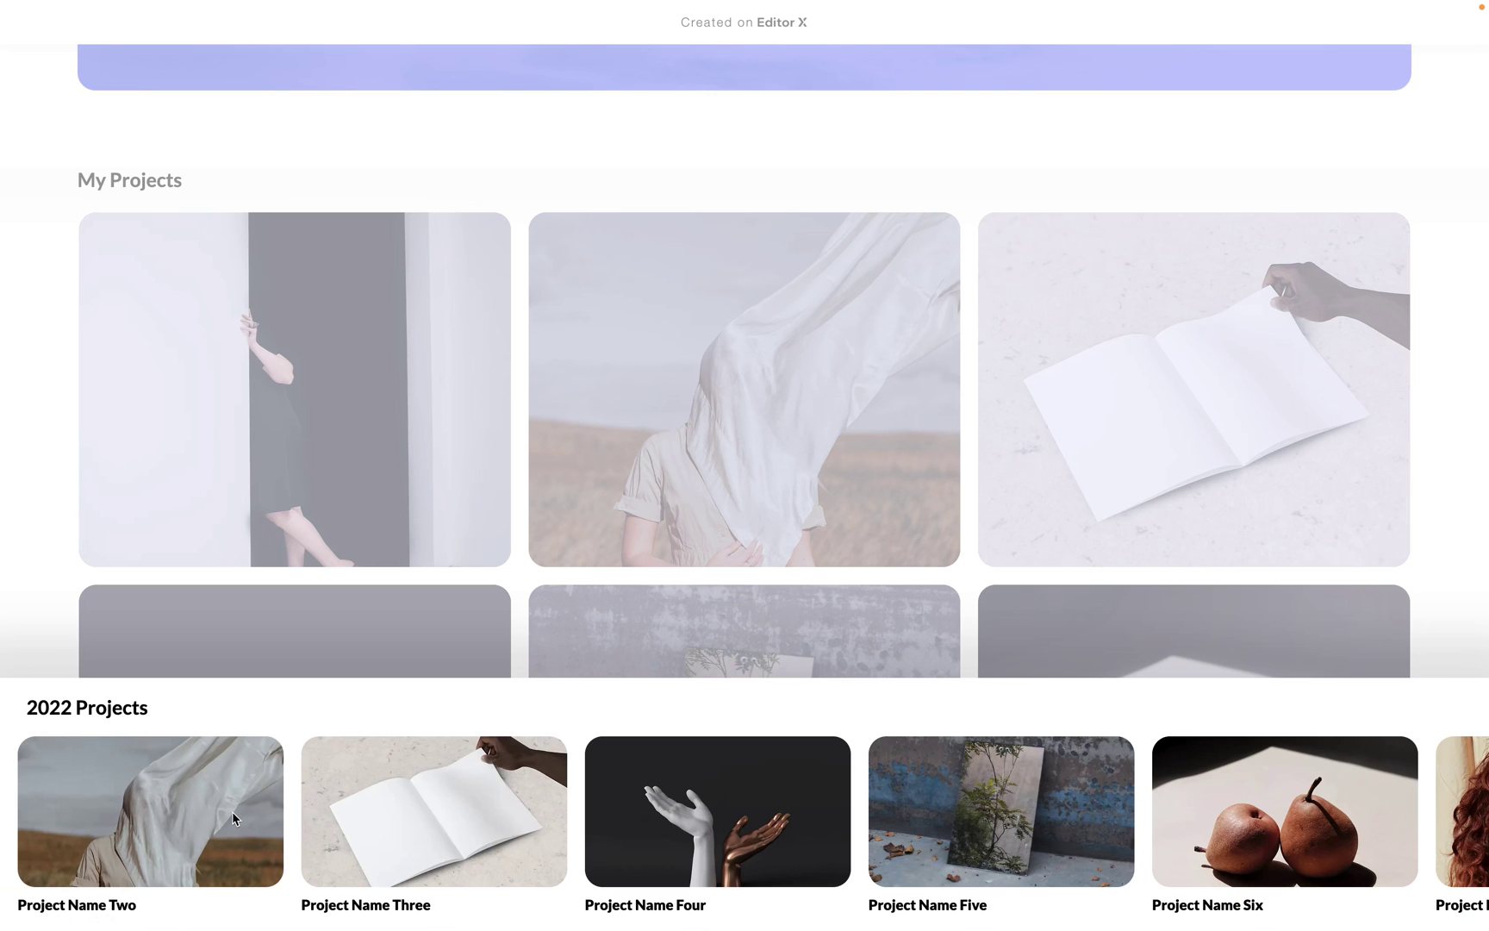
# Step: Open the lightbox from Project Name Eight's 2018 badge, check its heading, and close it
pyautogui.scroll(-6, 449, 601)
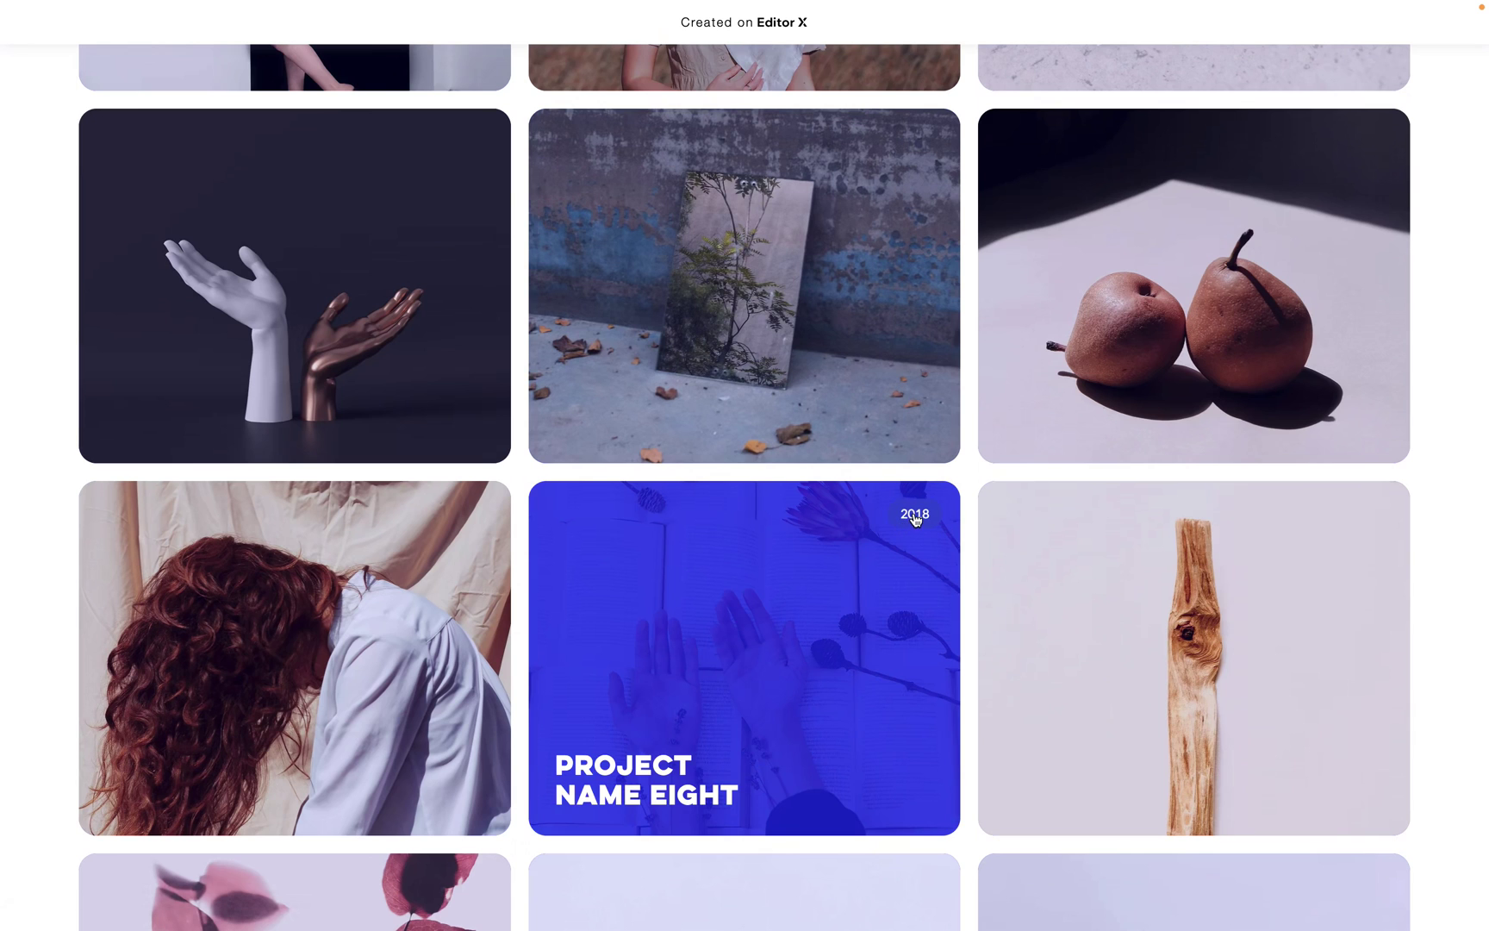
pyautogui.click(915, 515)
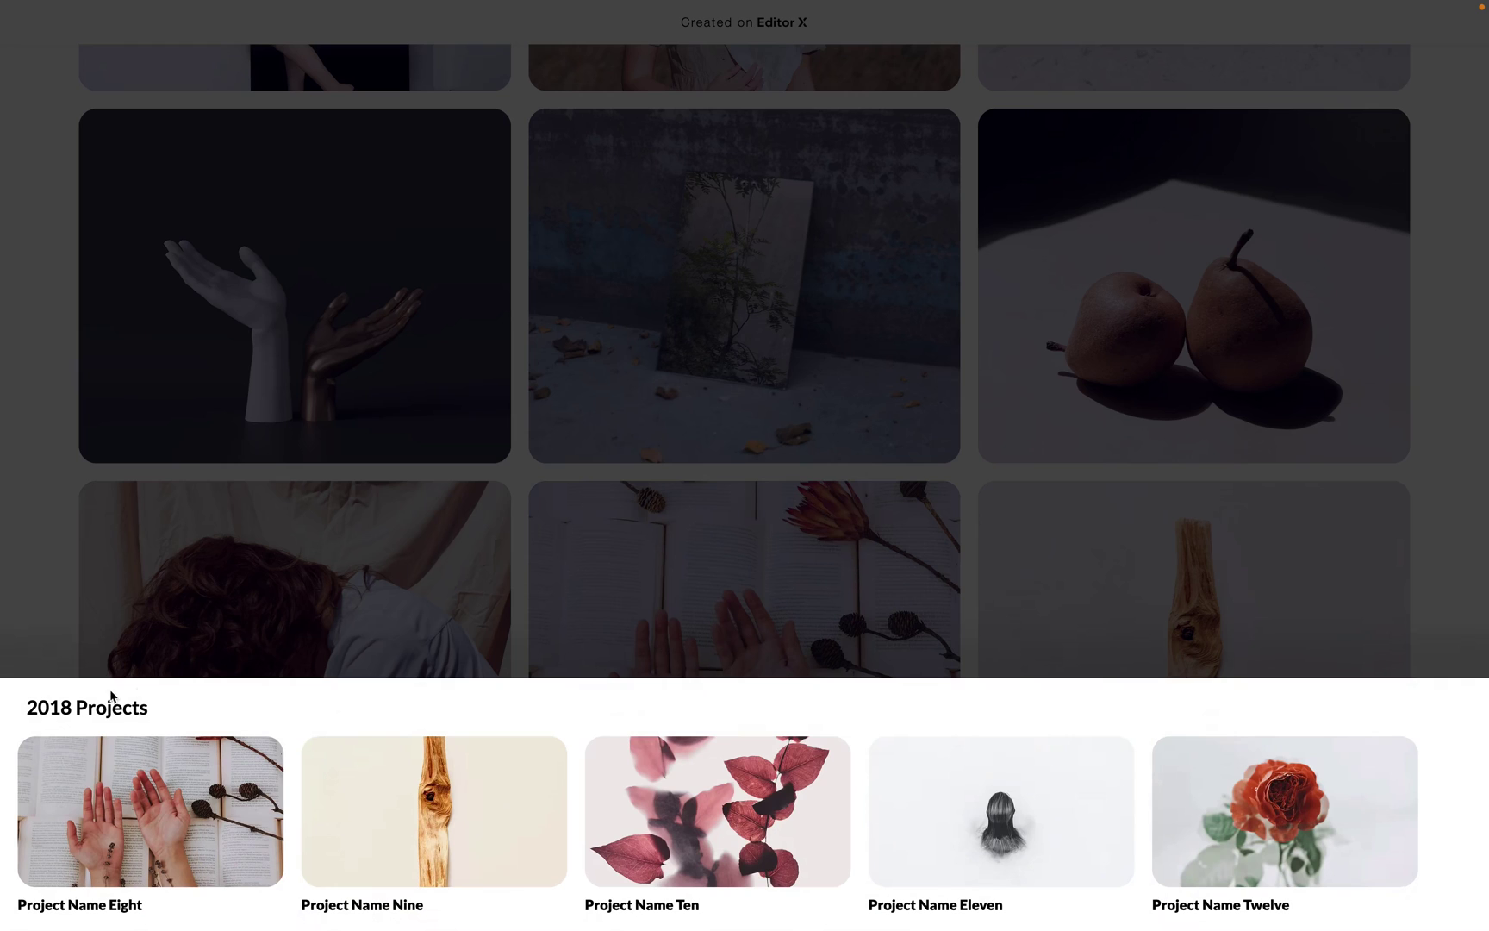
pyautogui.moveTo(27, 707); pyautogui.dragTo(171, 717)
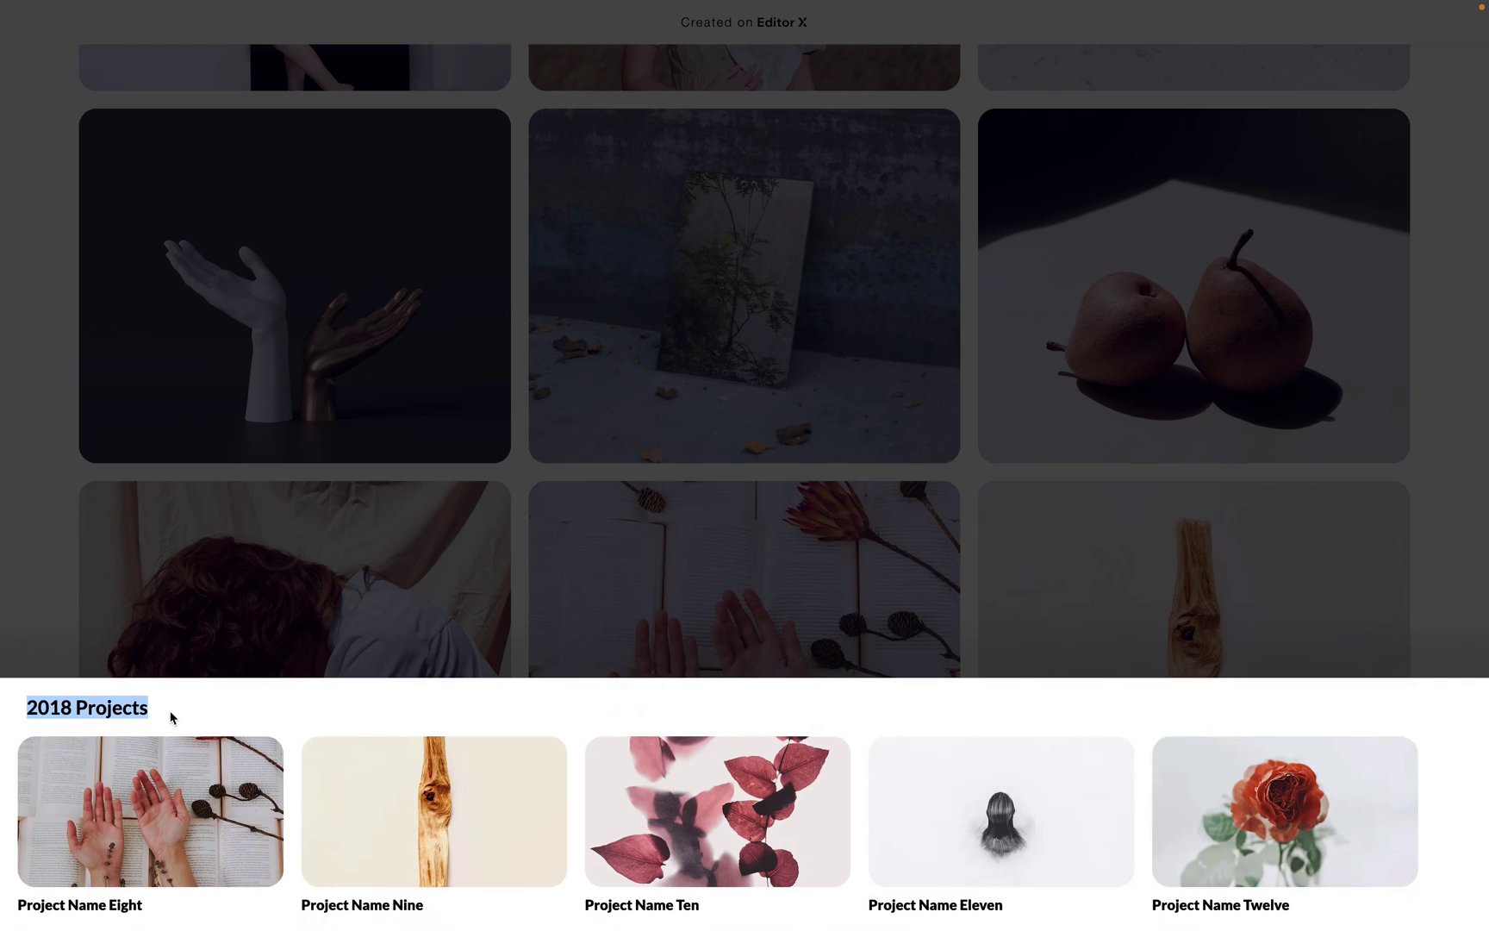
pyautogui.doubleClick(55, 712)
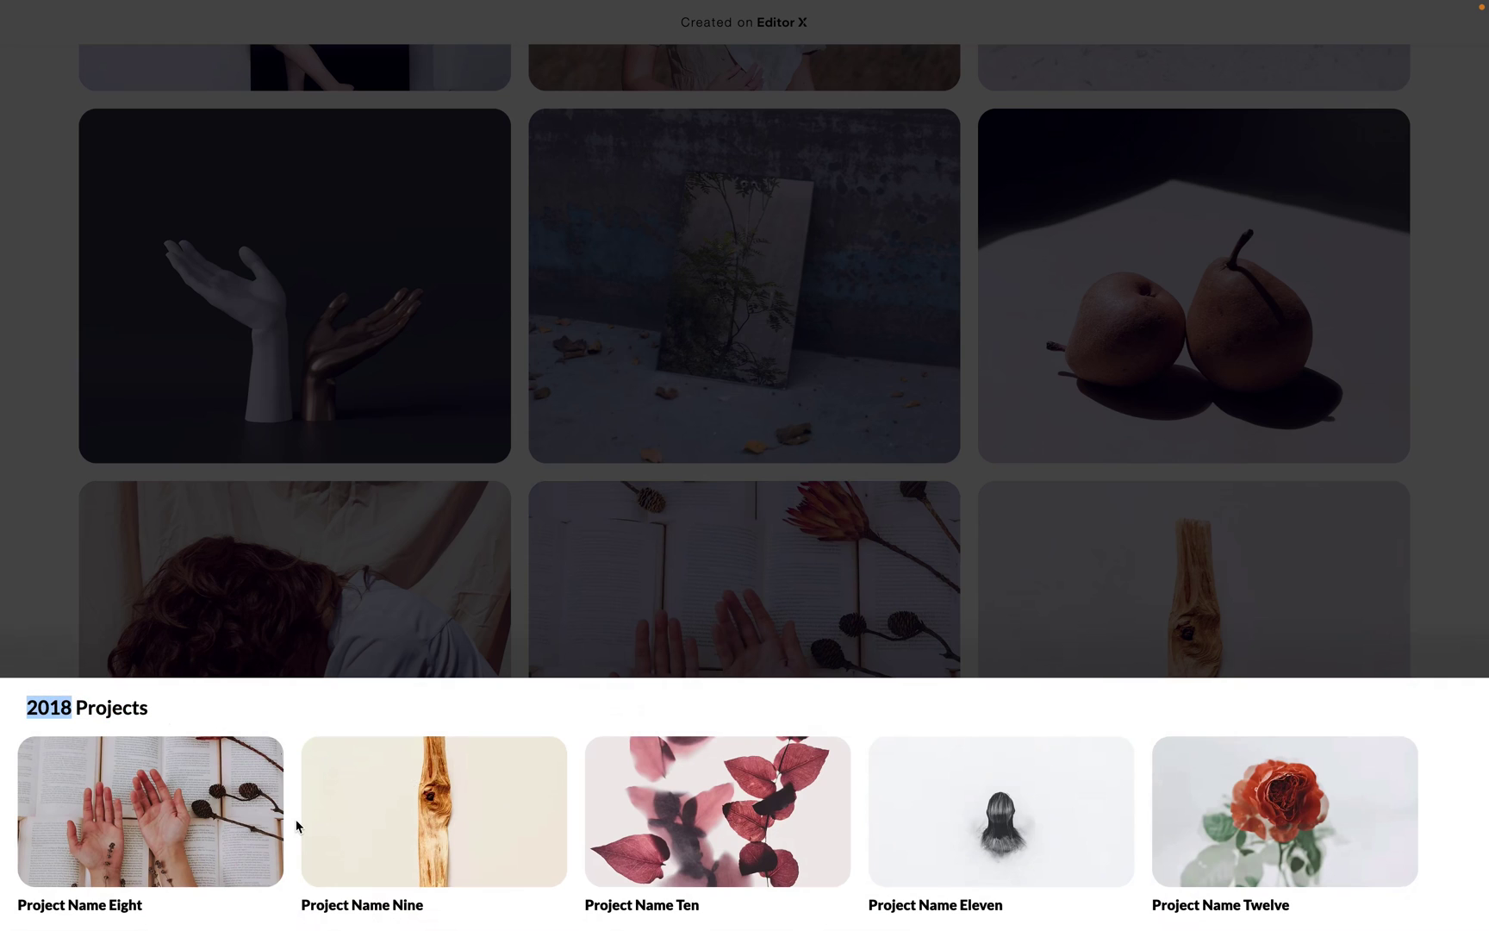
pyautogui.click(287, 660)
# Step: Open the Project Name Six page from the gallery, exit full screen, and return to the home page's heading
pyautogui.scroll(2, 525, 601)
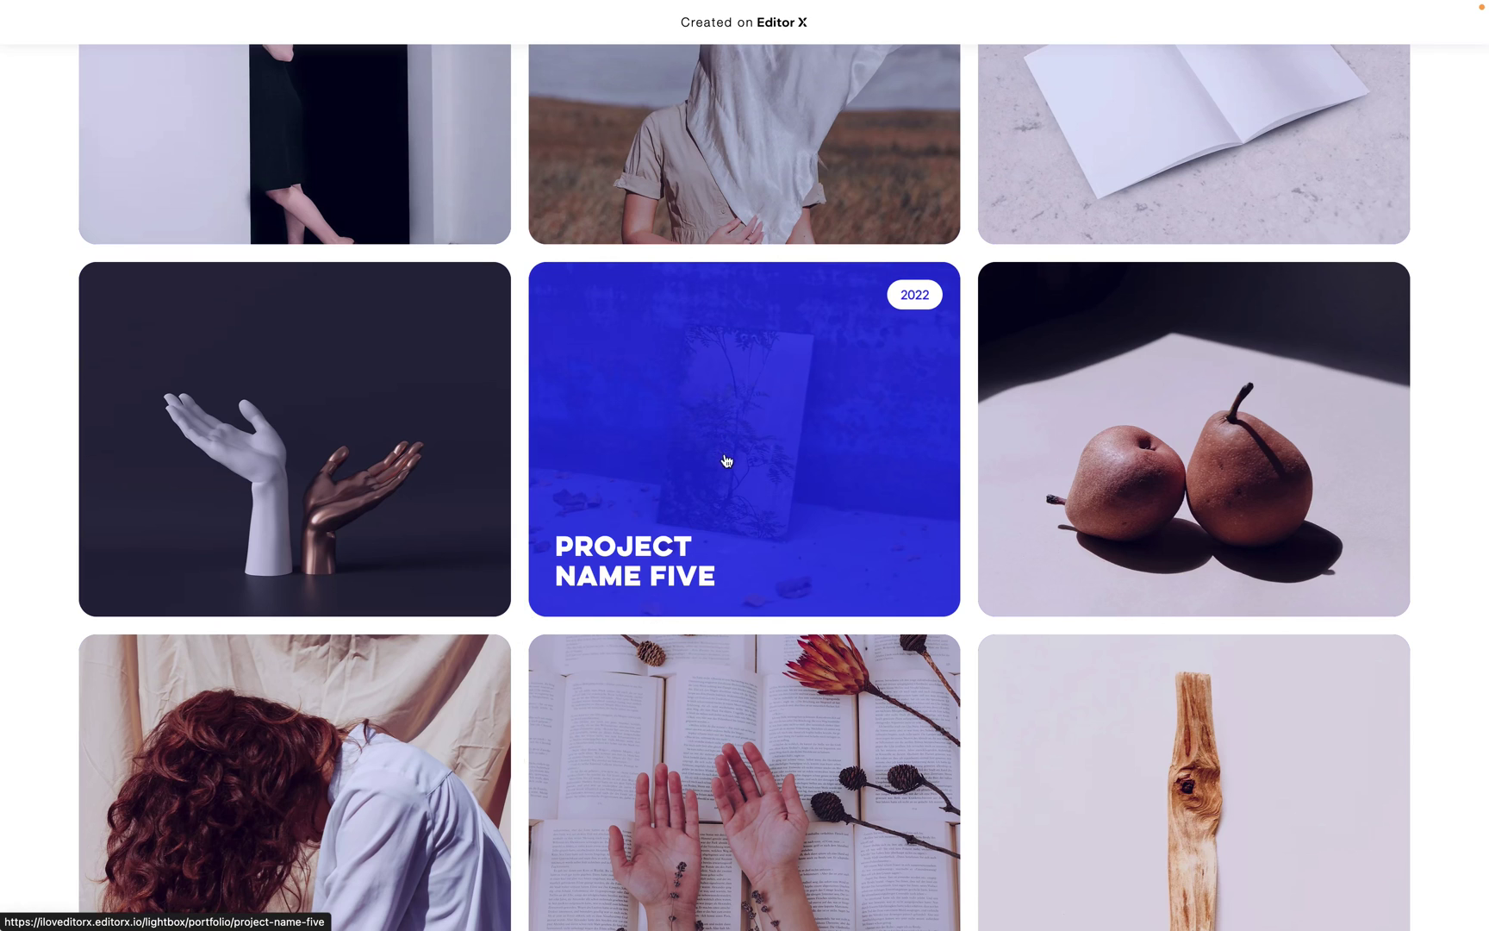
pyautogui.scroll(1, 707, 402)
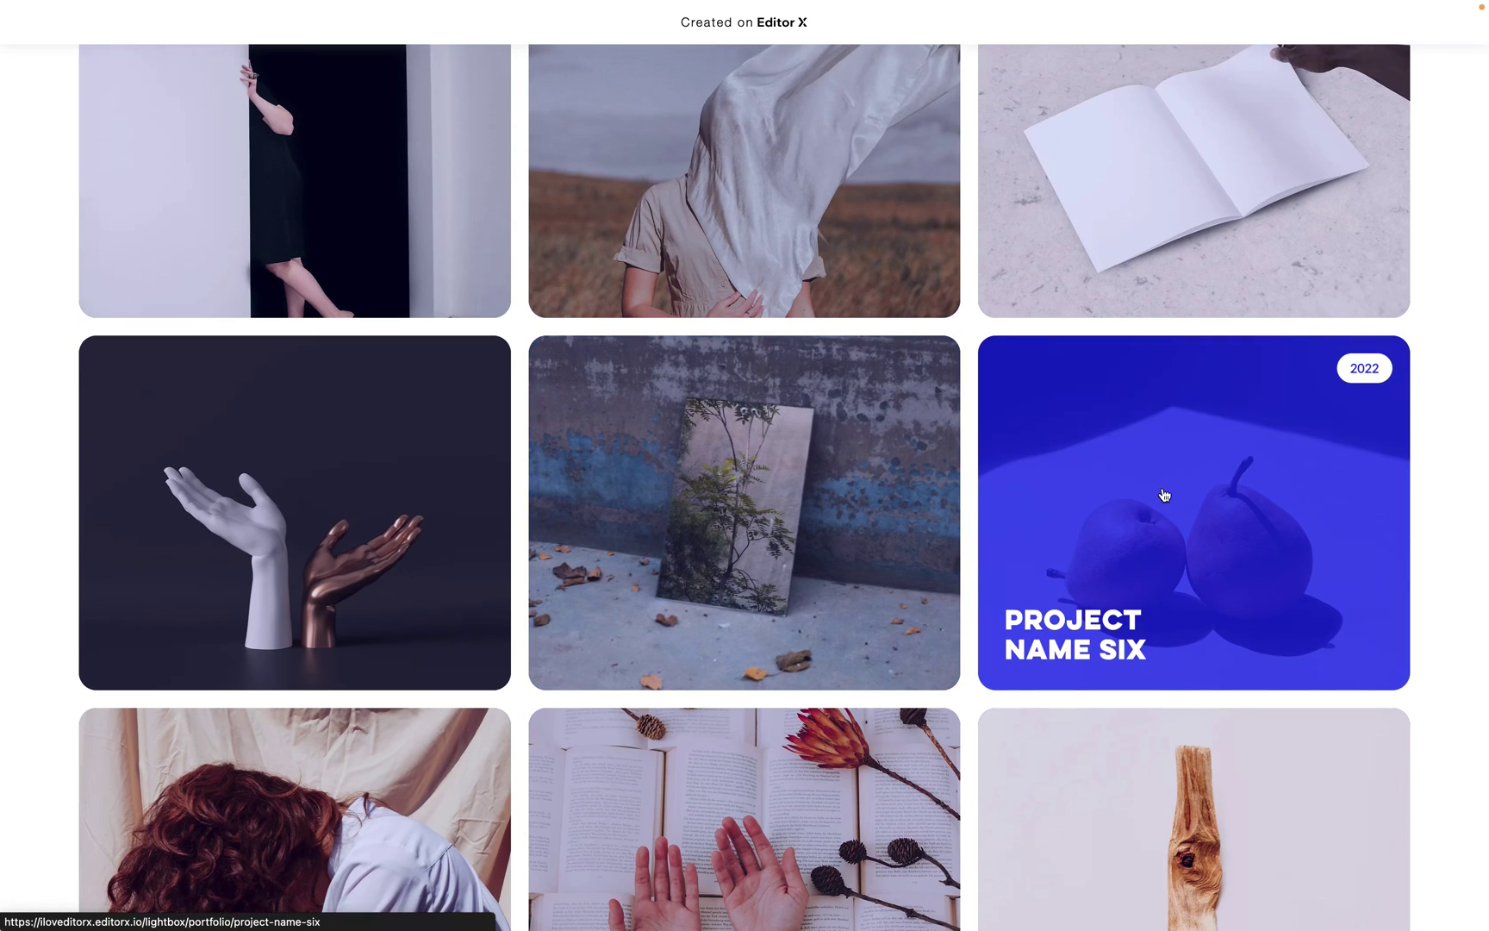
pyautogui.click(1164, 495)
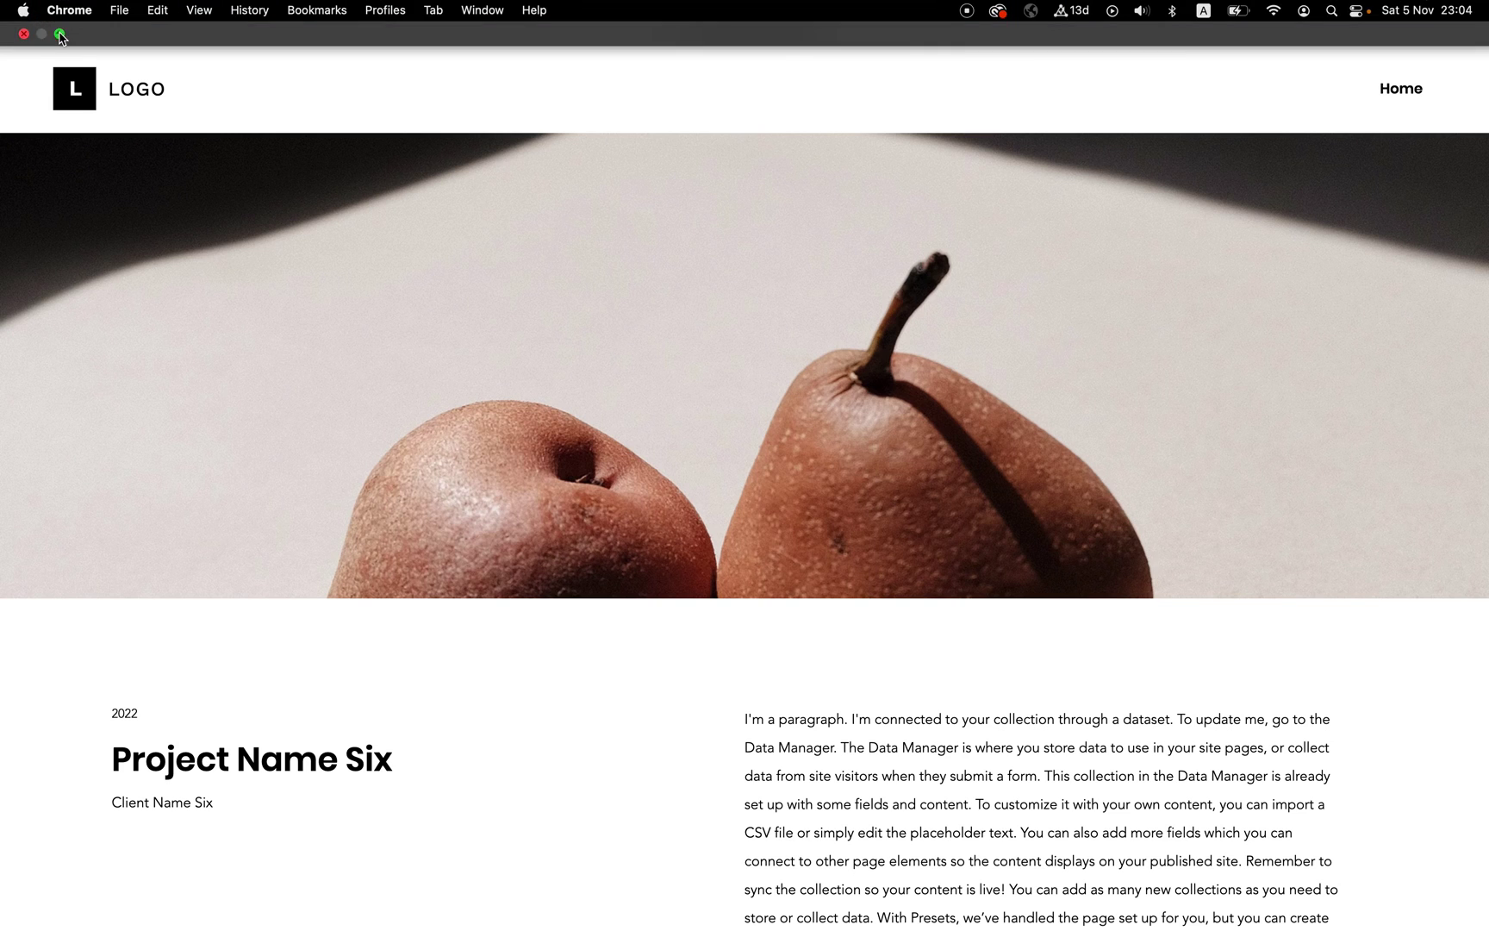
pyautogui.press('ctrl+super+f')
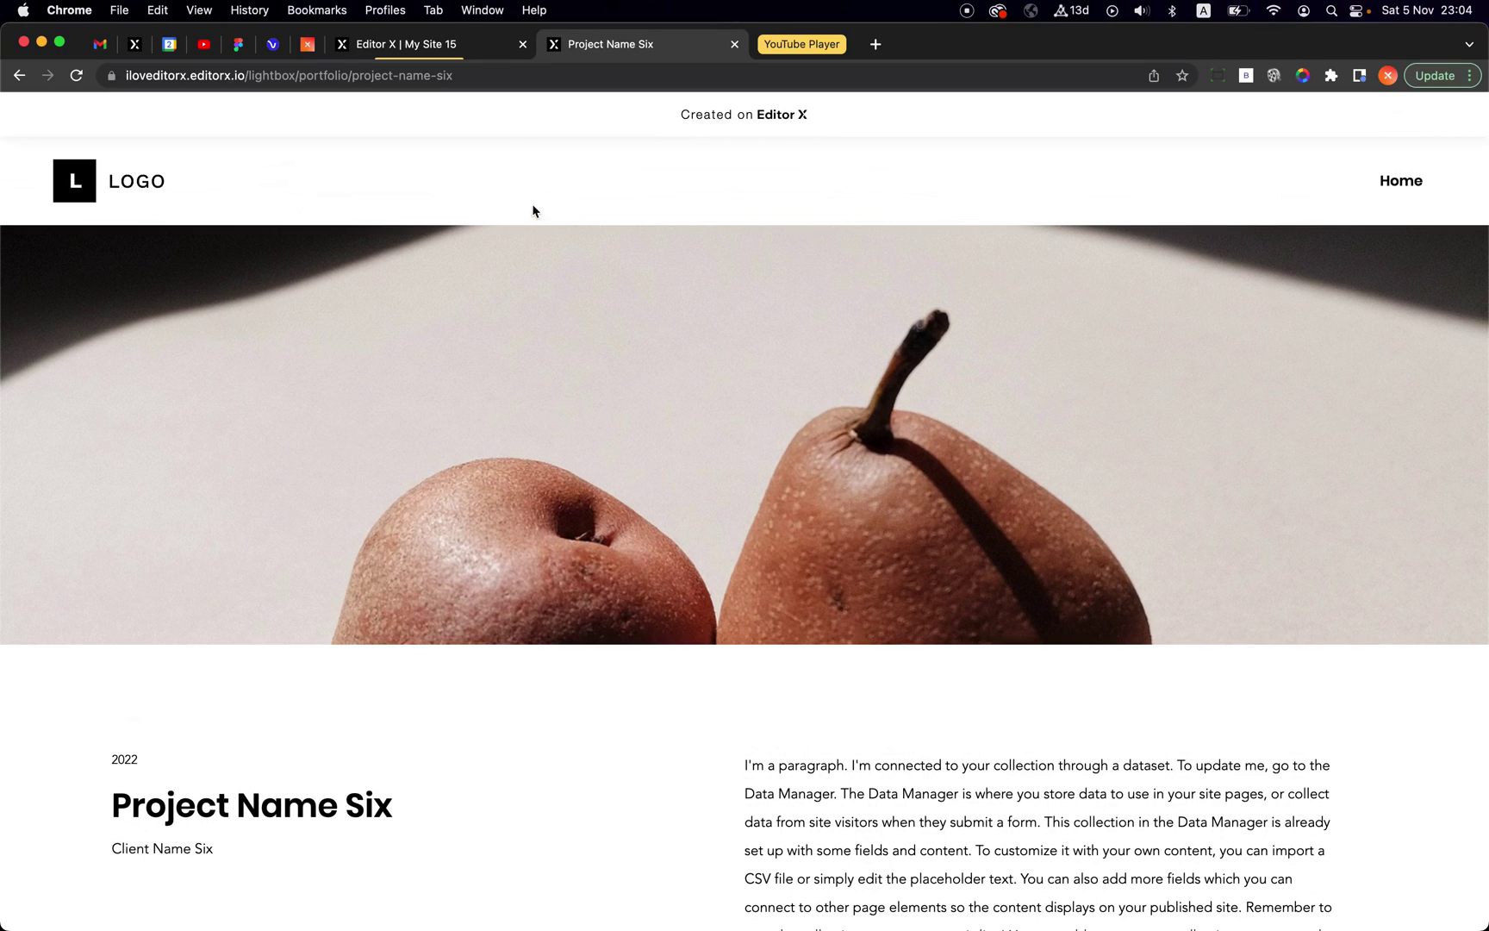
pyautogui.click(21, 80)
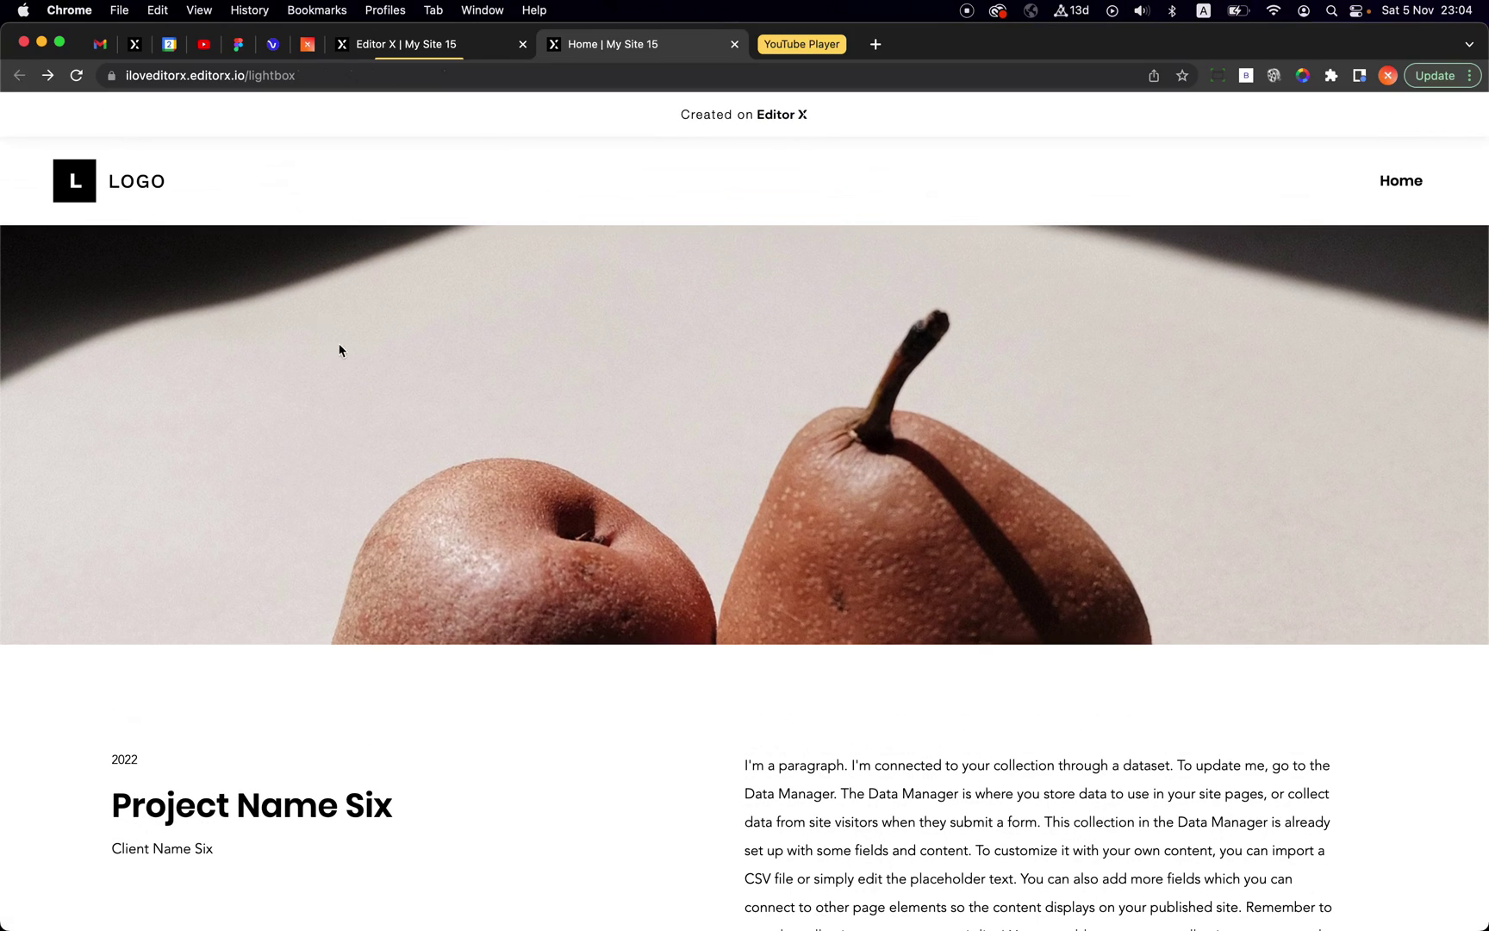
pyautogui.scroll(2, 653, 593)
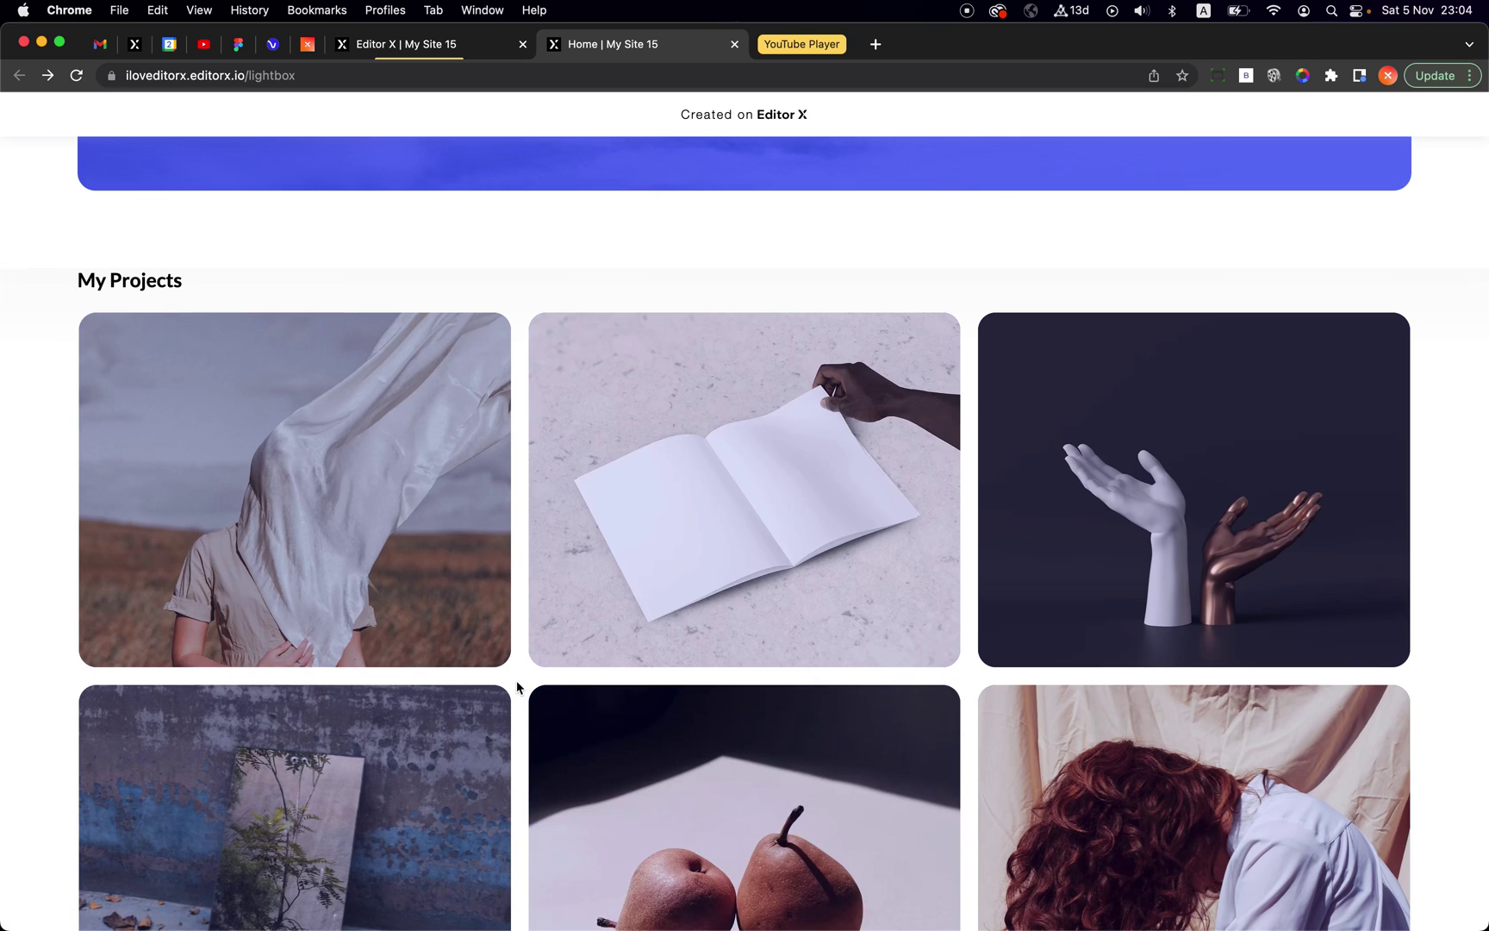
pyautogui.scroll(2, 517, 687)
pyautogui.scroll(3, 532, 459)
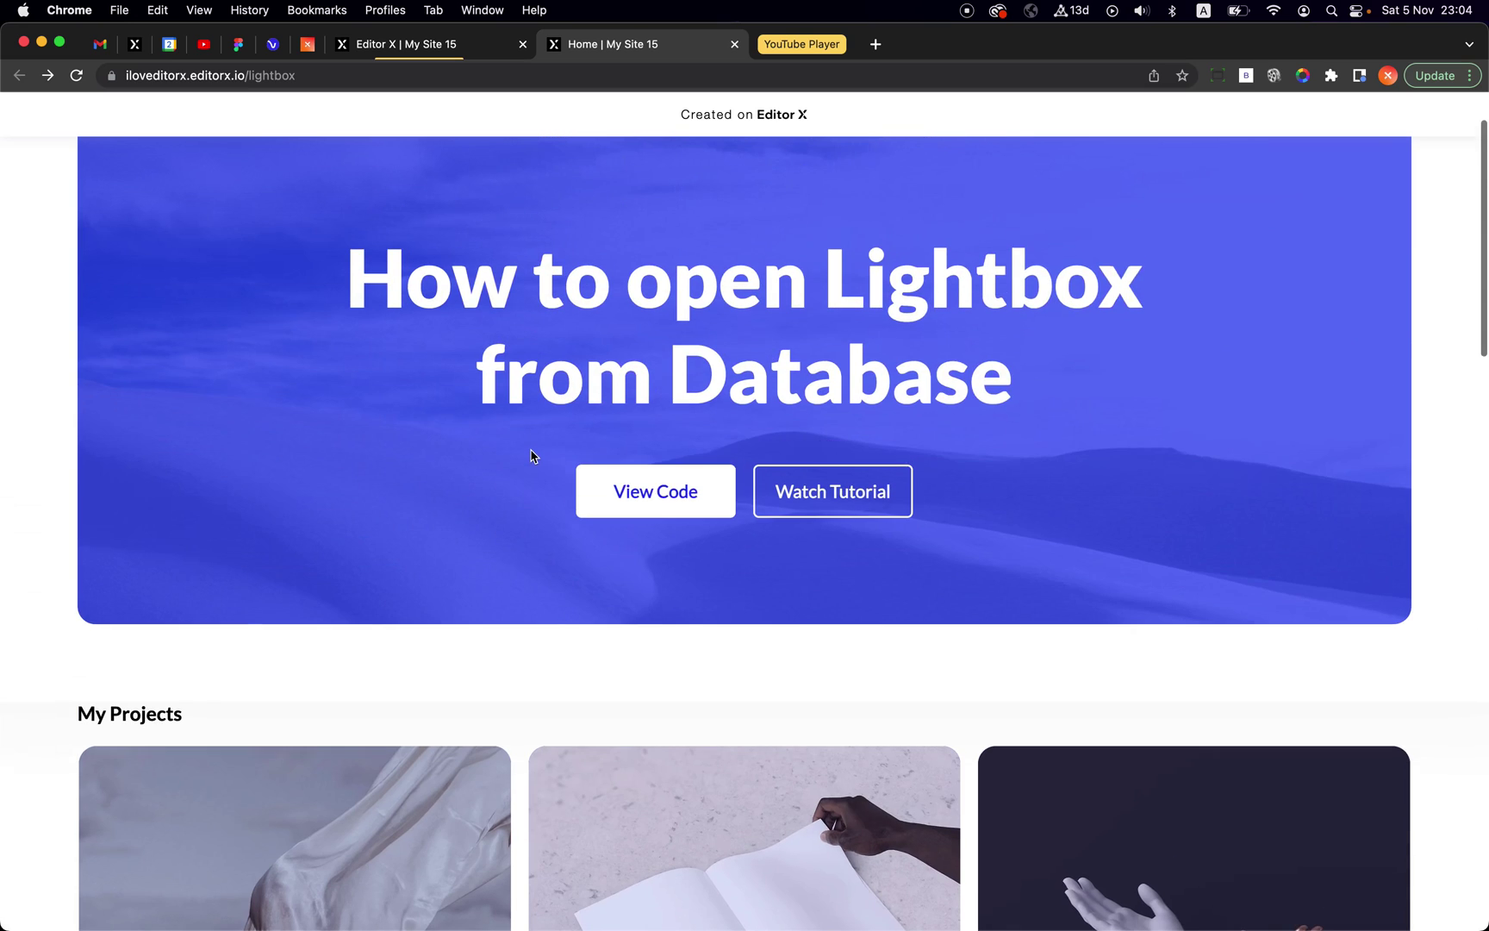
pyautogui.scroll(2, 532, 301)
# Step: Switch to the Editor X site editor and review the fields of the Portfolio collection
pyautogui.hotkey('ctrl', 'shift', 'Tab')
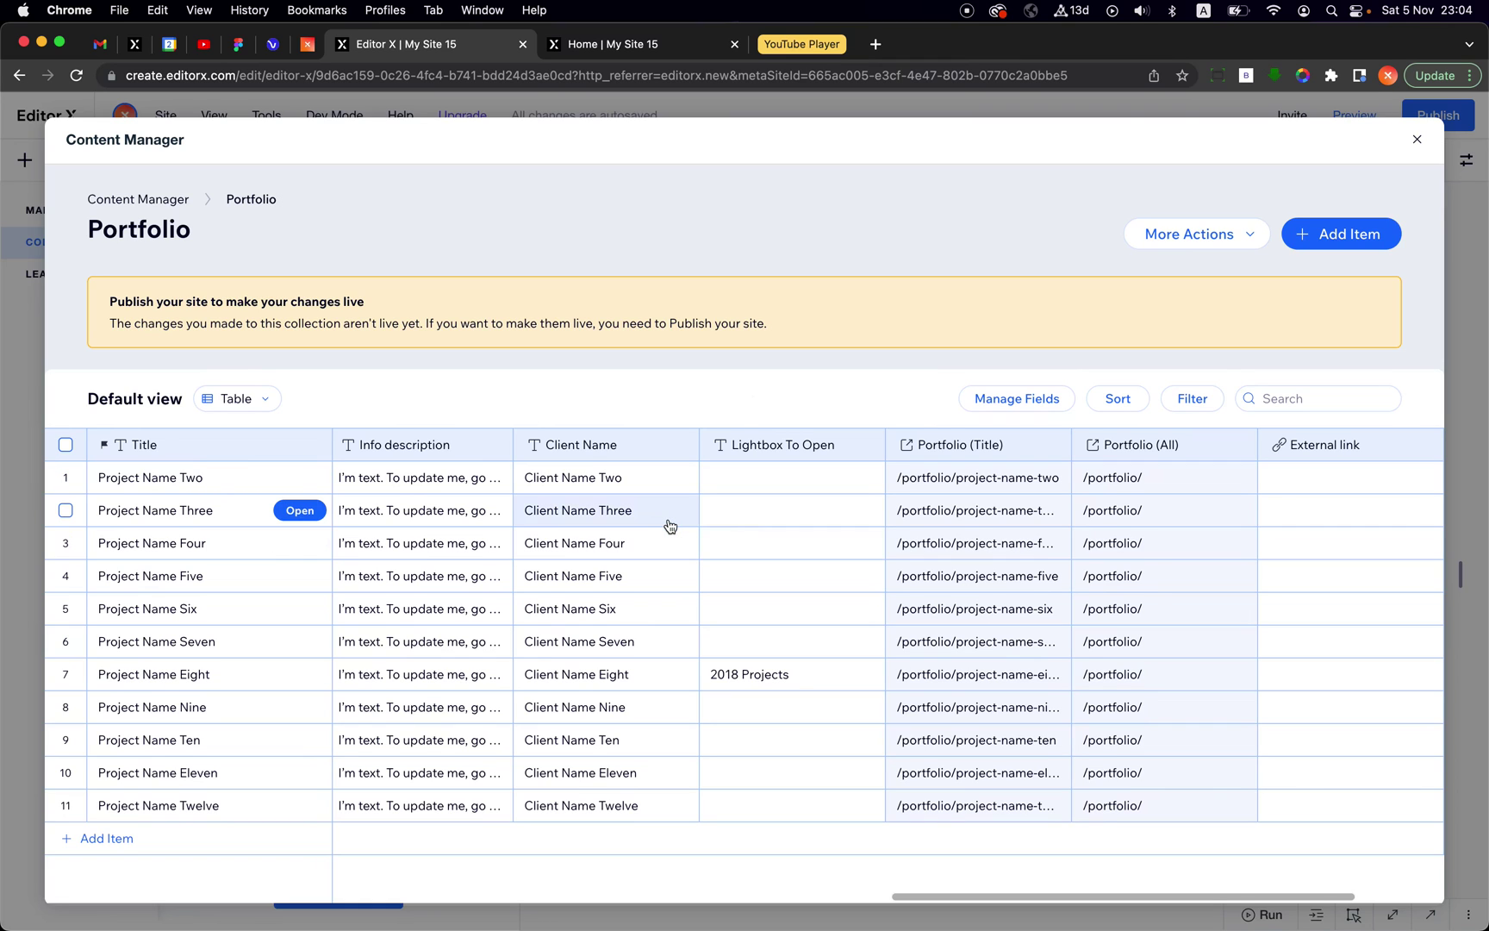
pyautogui.hscroll(-8, 671, 525)
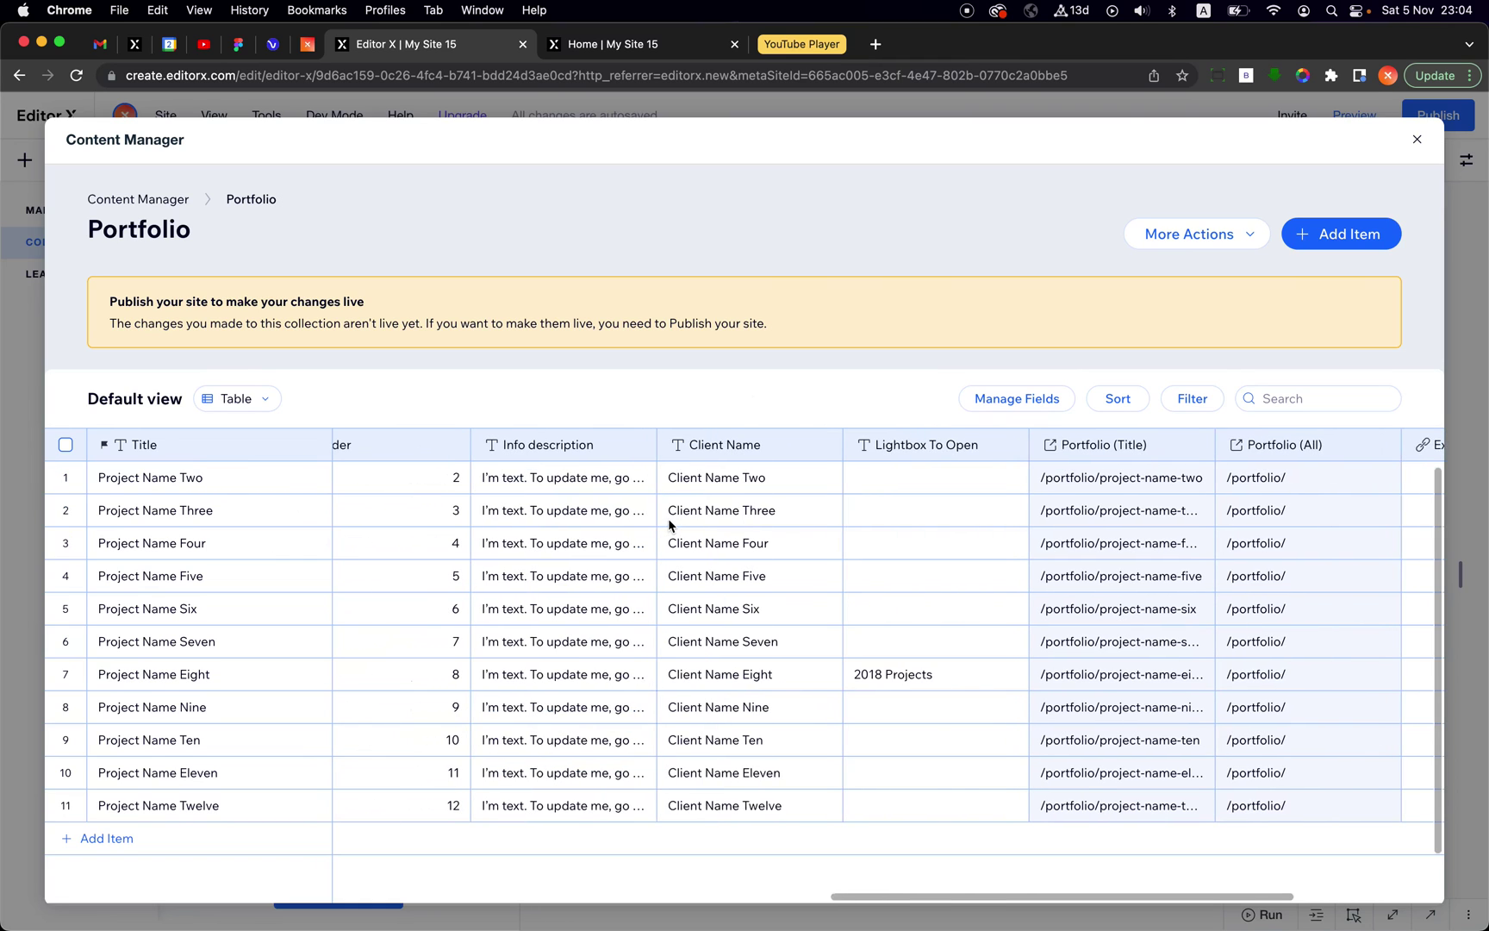
pyautogui.hscroll(-10, 668, 518)
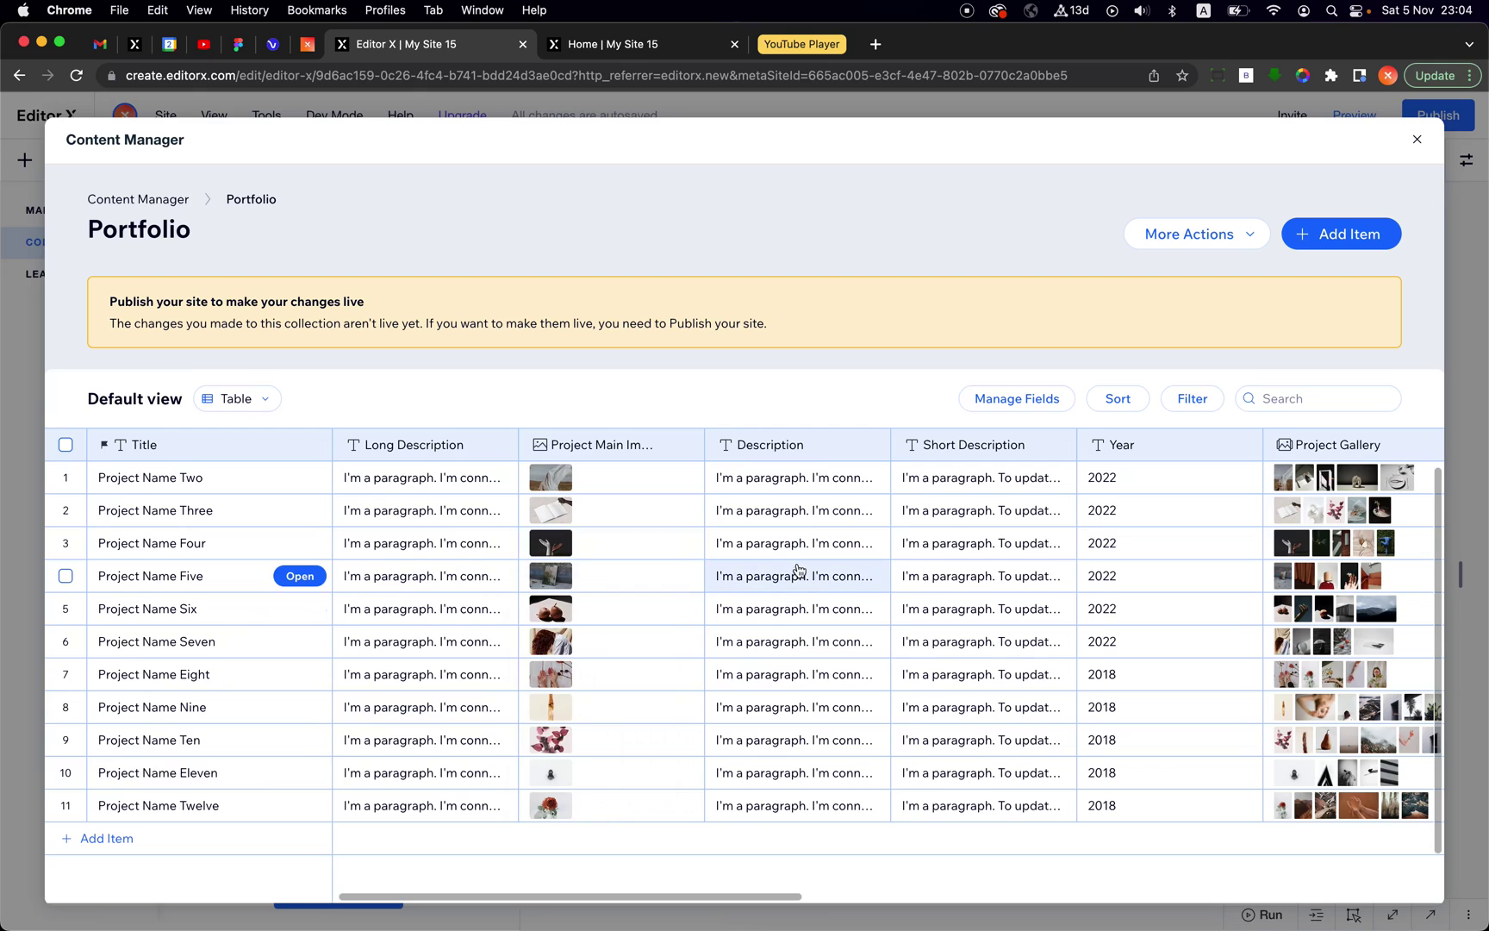
pyautogui.hscroll(10, 798, 568)
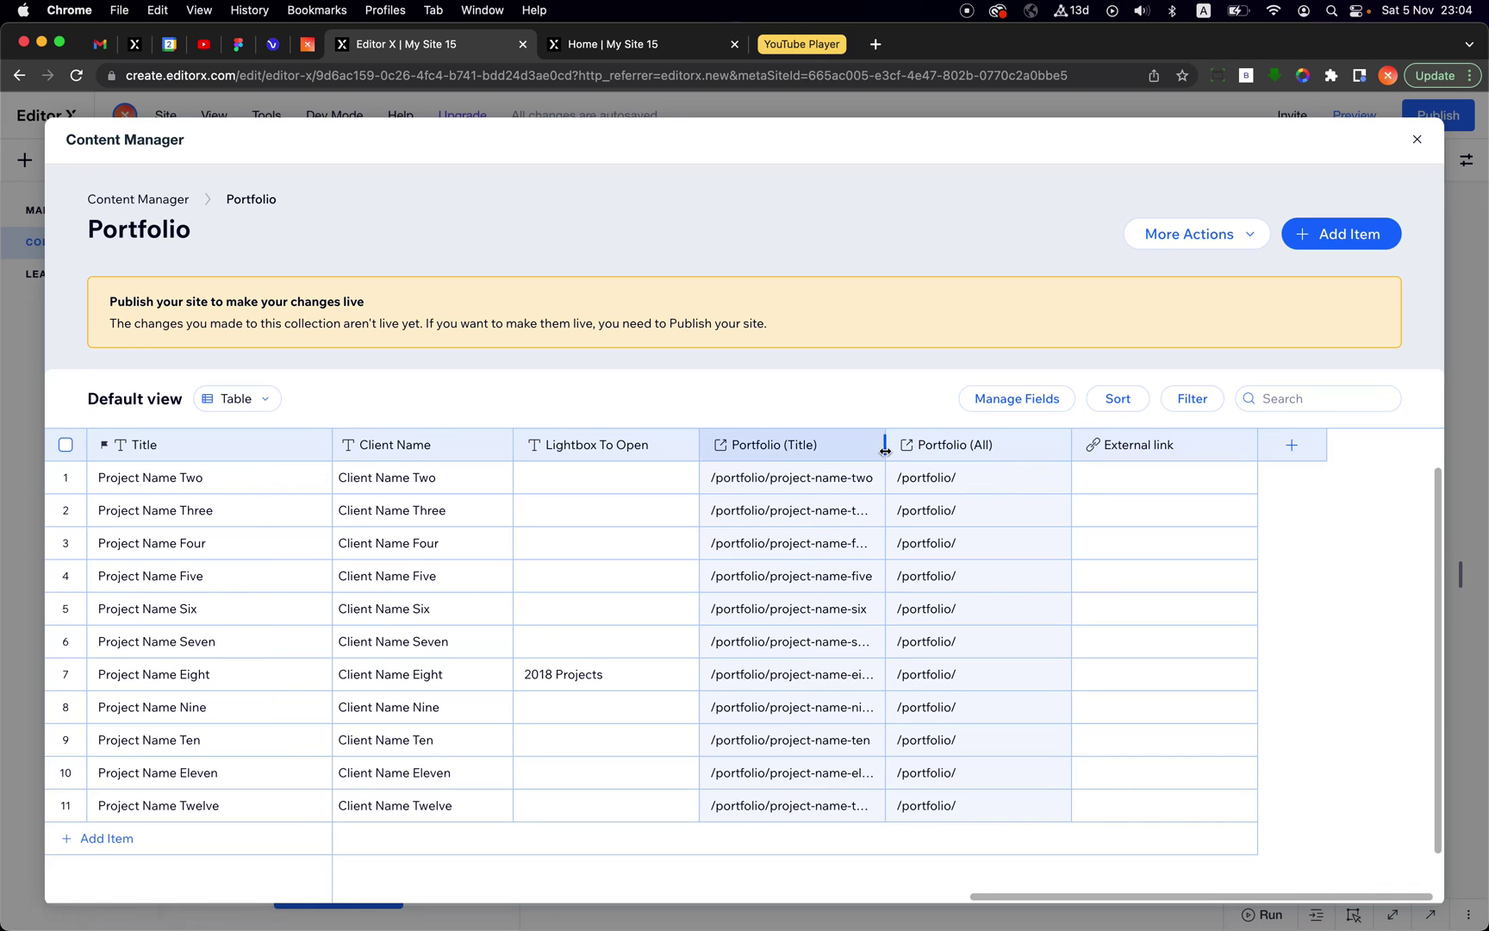
# Step: Widen the Portfolio (Title) column to fit its page links and hide the Portfolio (All) field
pyautogui.moveTo(885, 445); pyautogui.dragTo(976, 456)
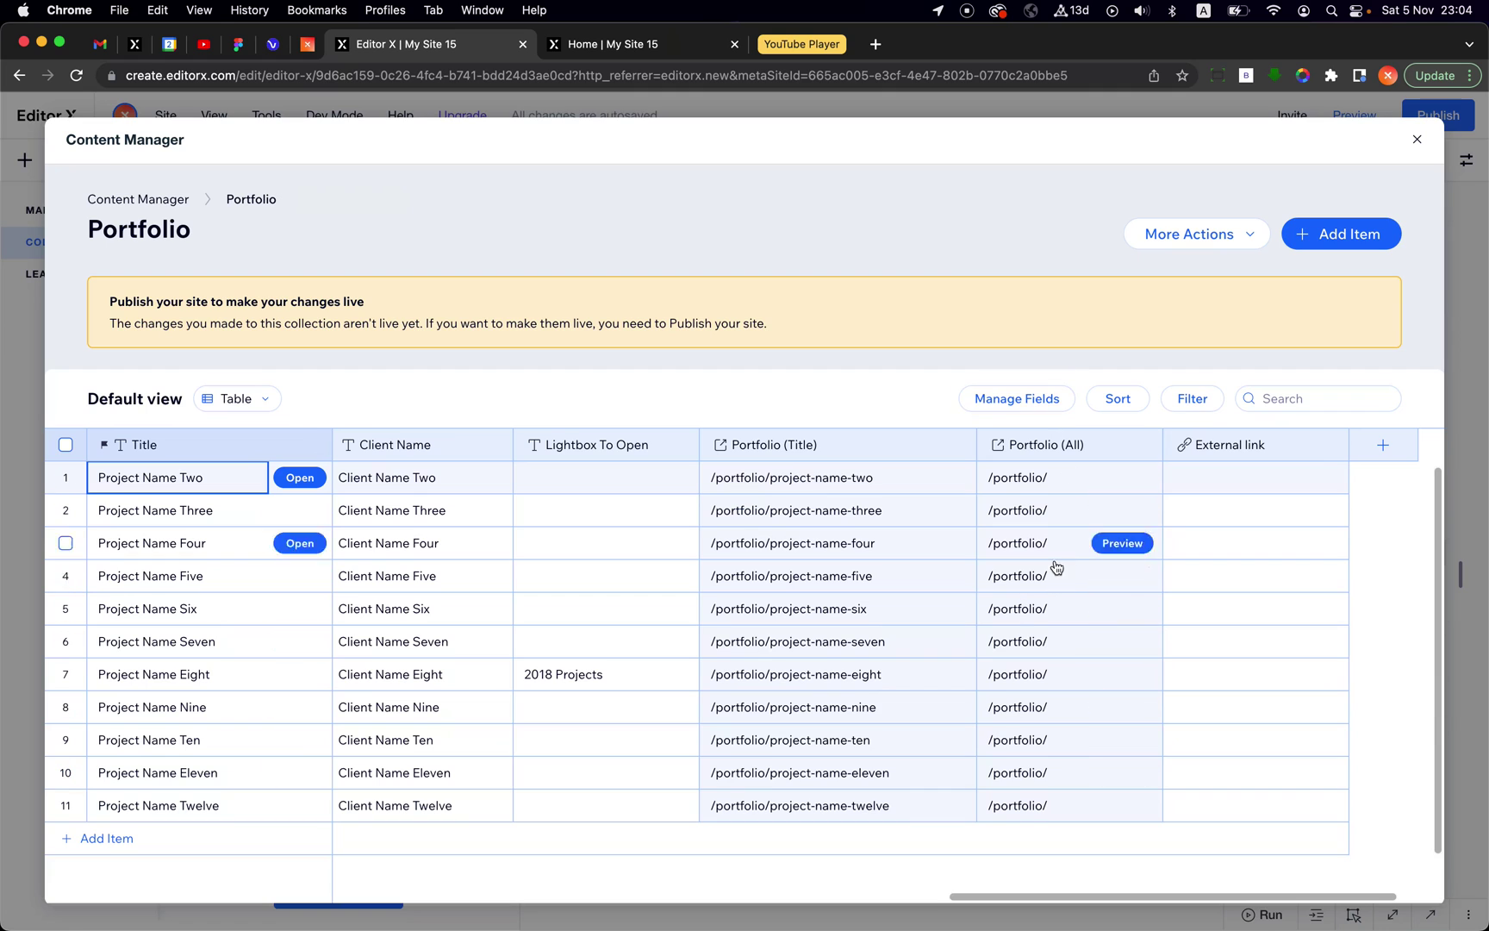
pyautogui.hscroll(2, 1029, 477)
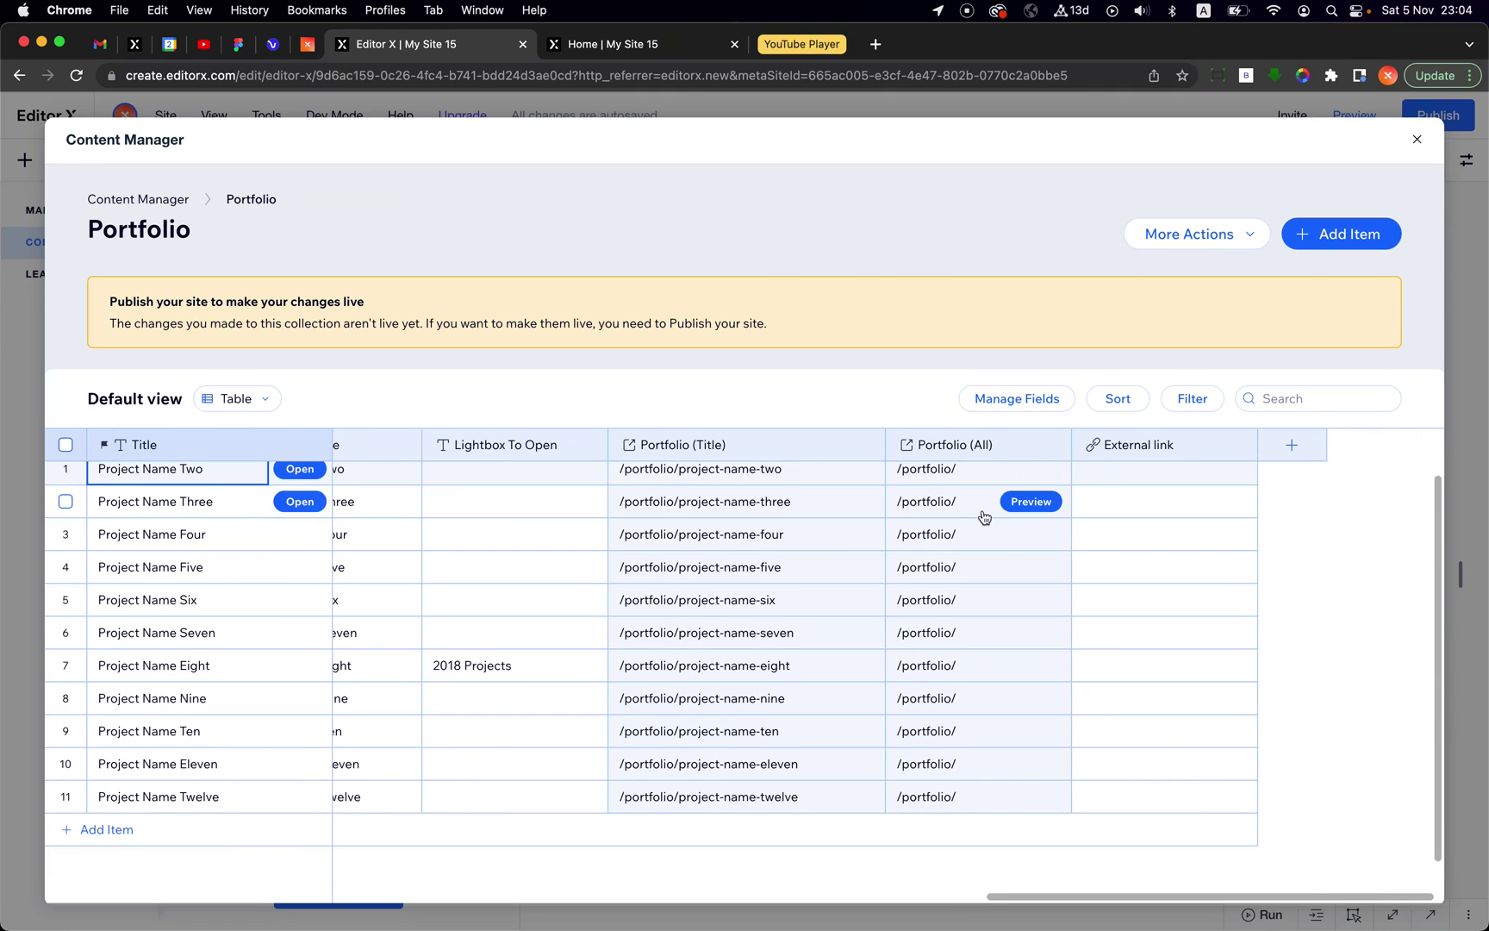
pyautogui.click(973, 457)
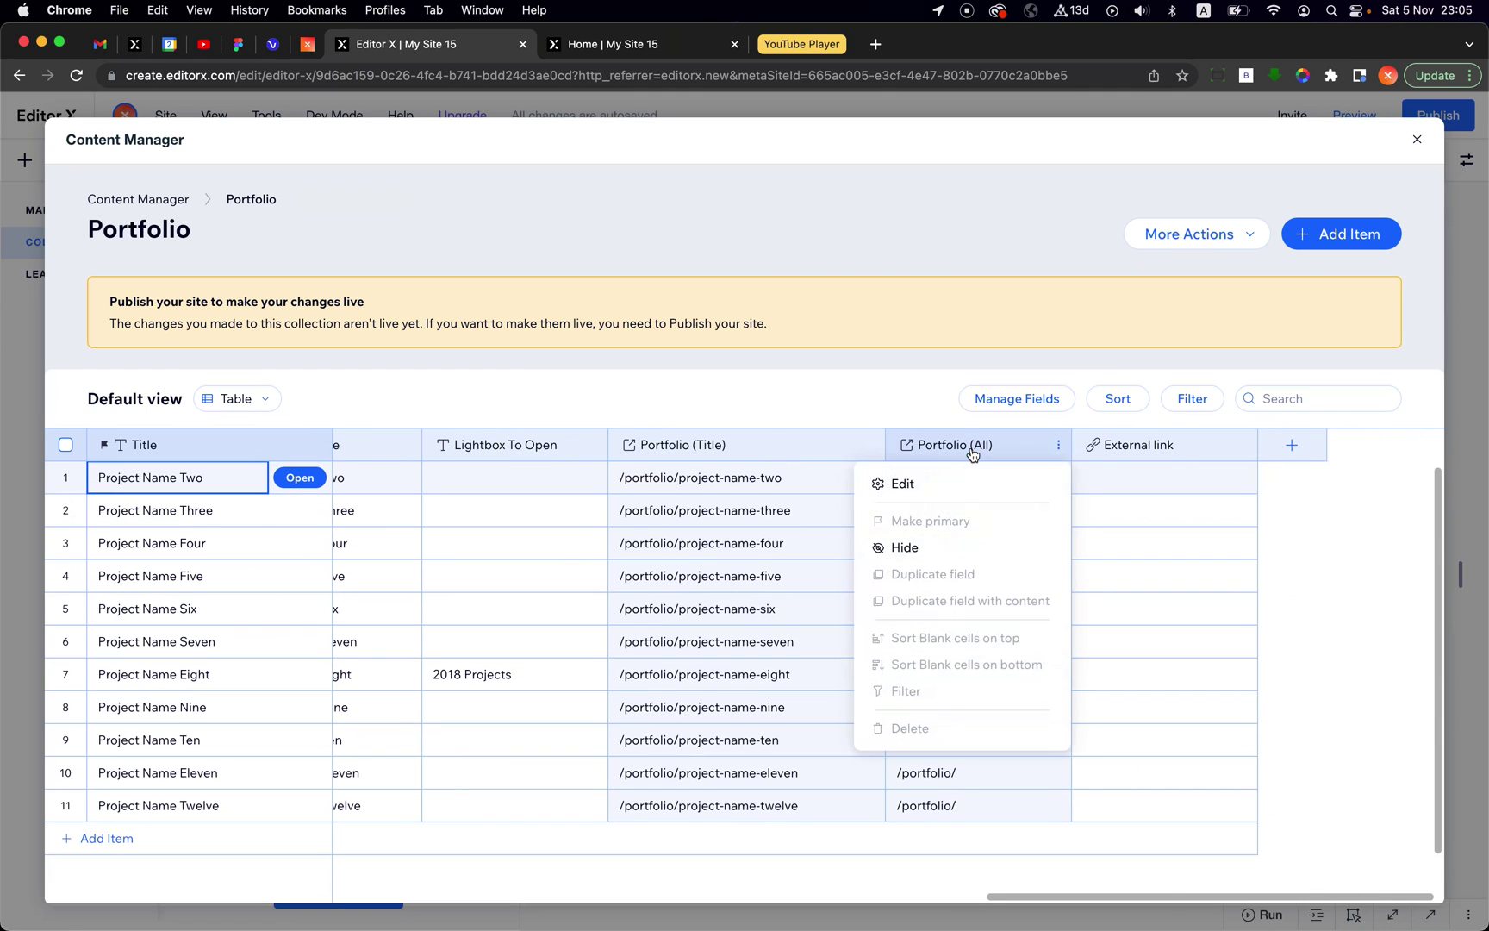
pyautogui.click(907, 543)
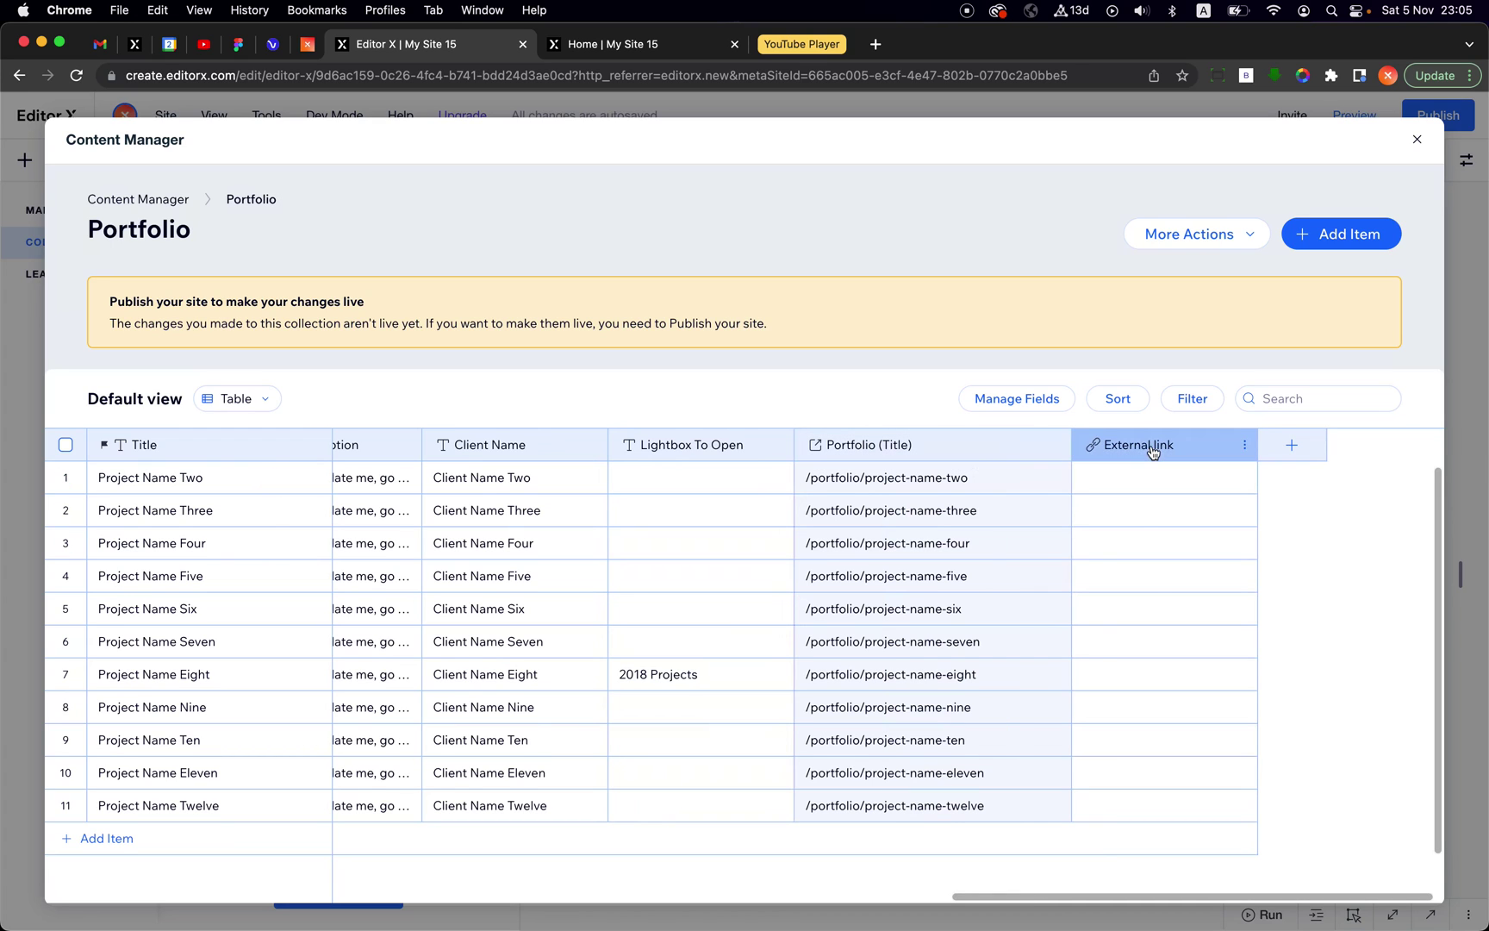
# Step: Open the External link field's settings, look through the available field types, and close them without changes
pyautogui.click(1152, 451)
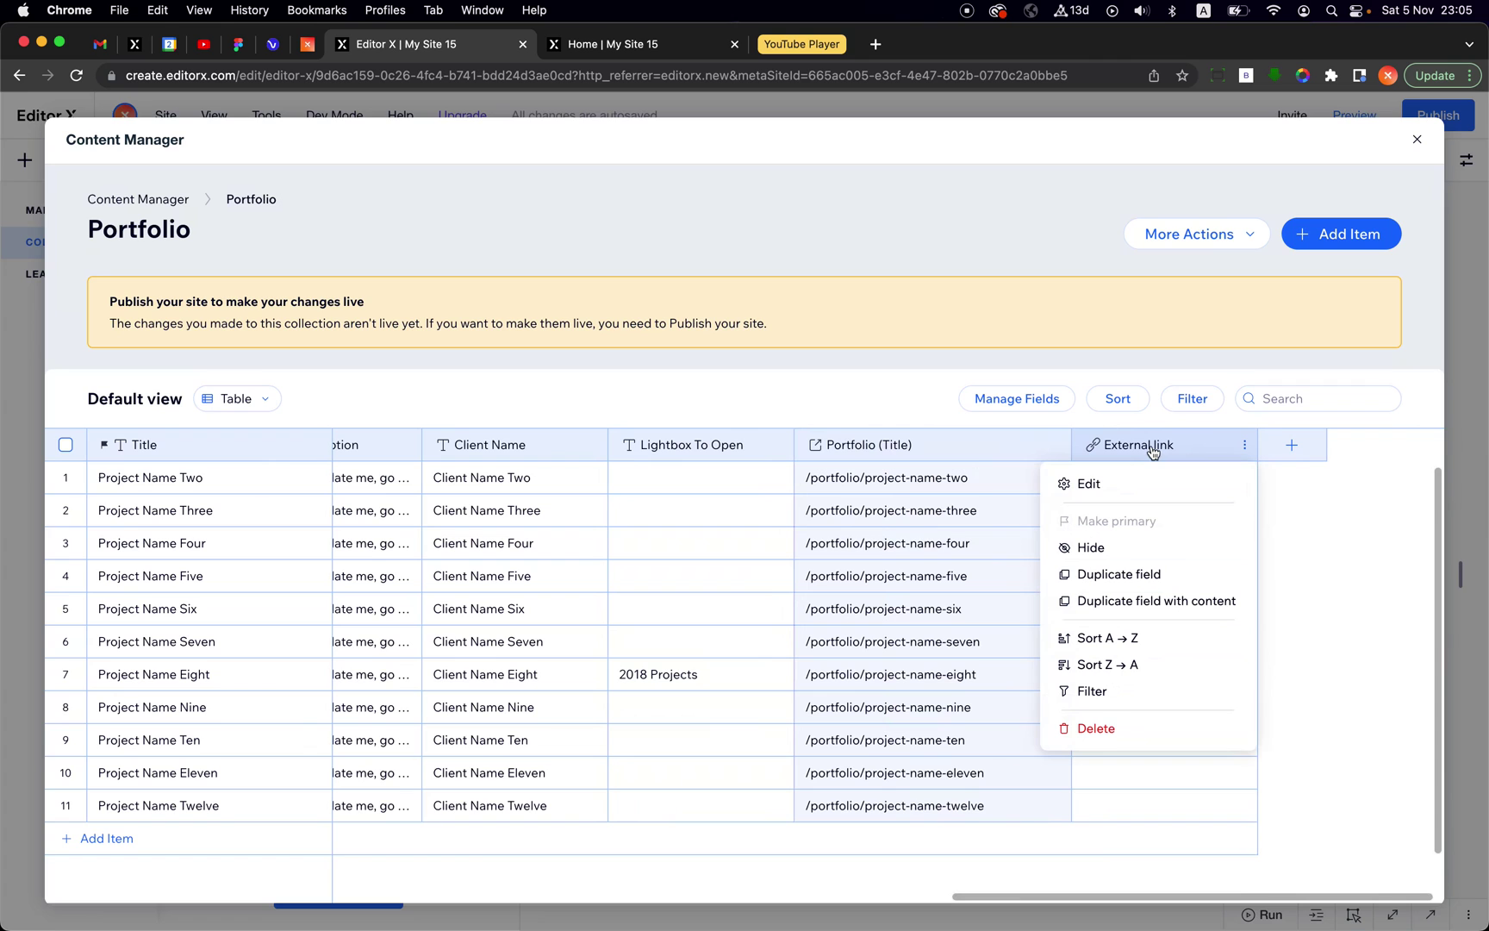
pyautogui.click(1112, 484)
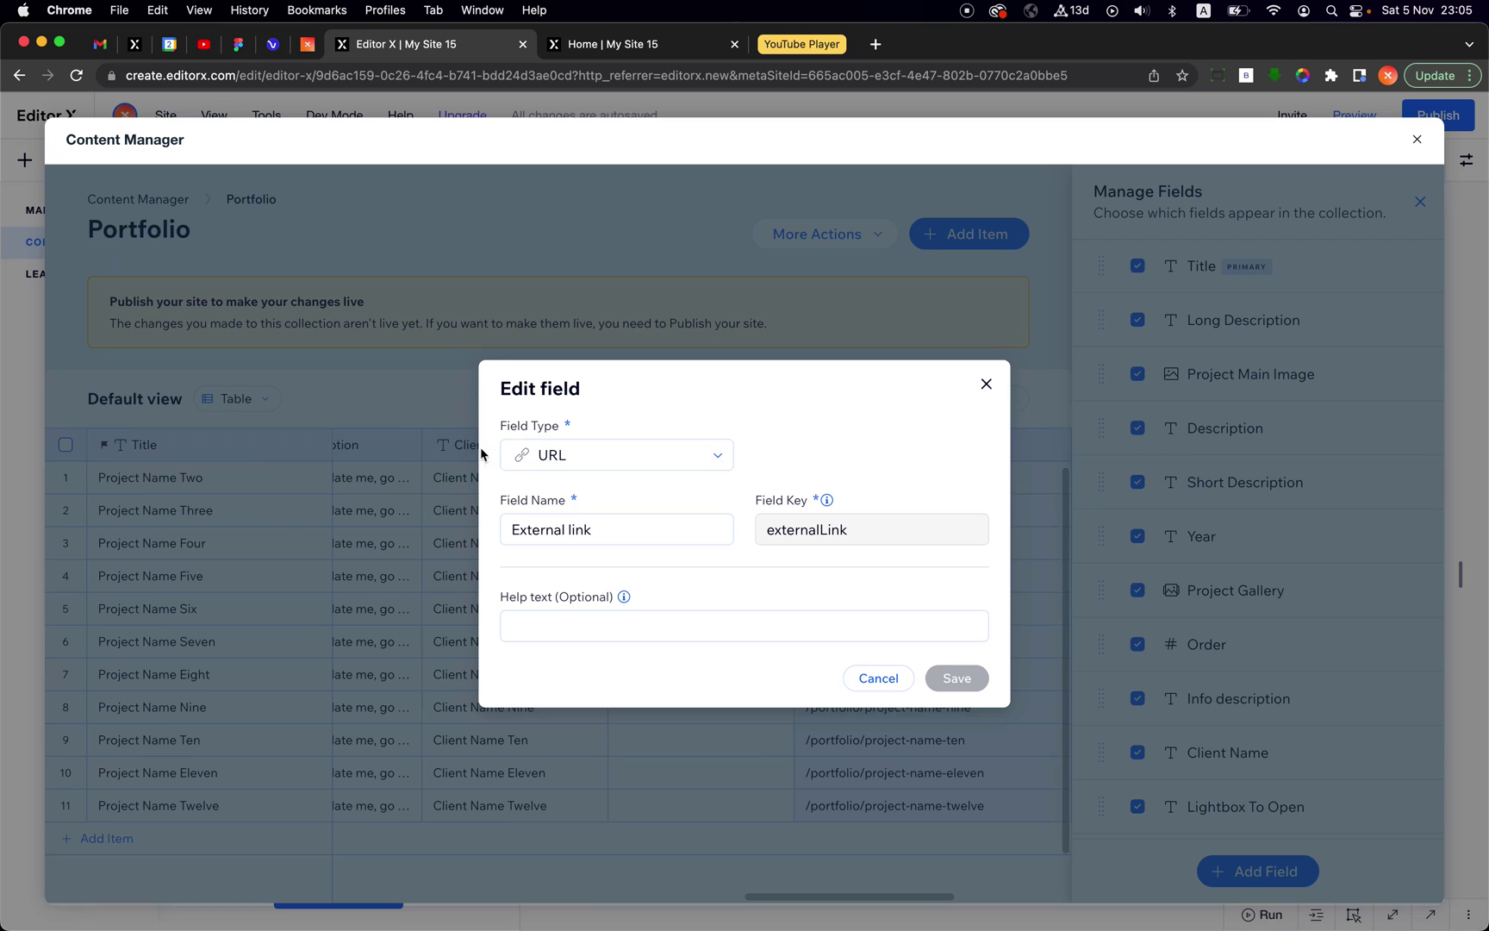
pyautogui.click(598, 455)
pyautogui.scroll(-2, 573, 616)
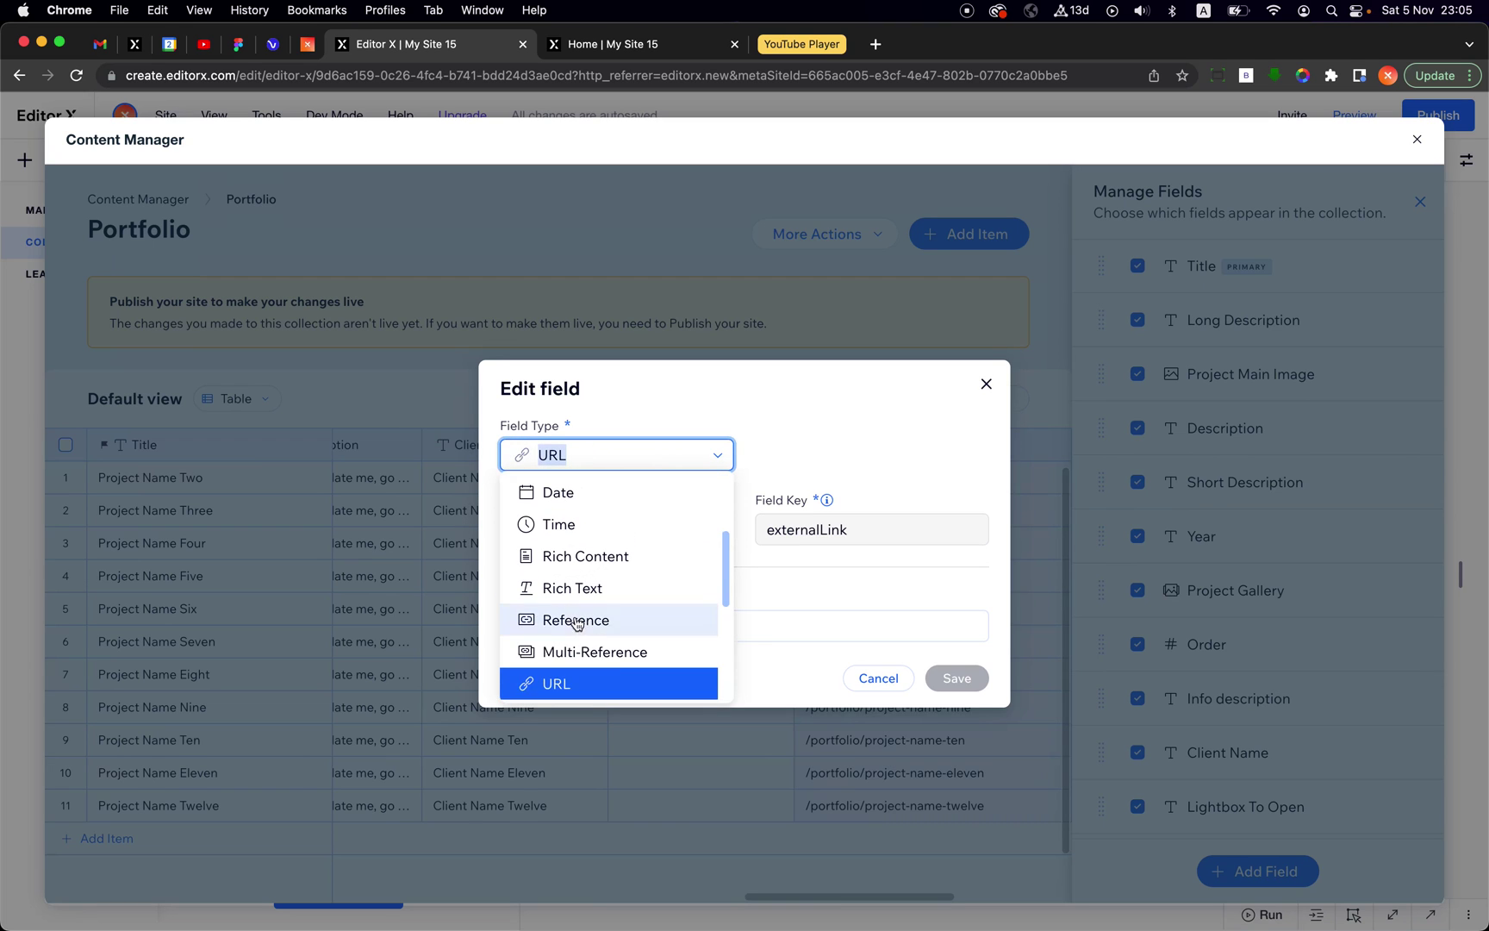
pyautogui.click(986, 384)
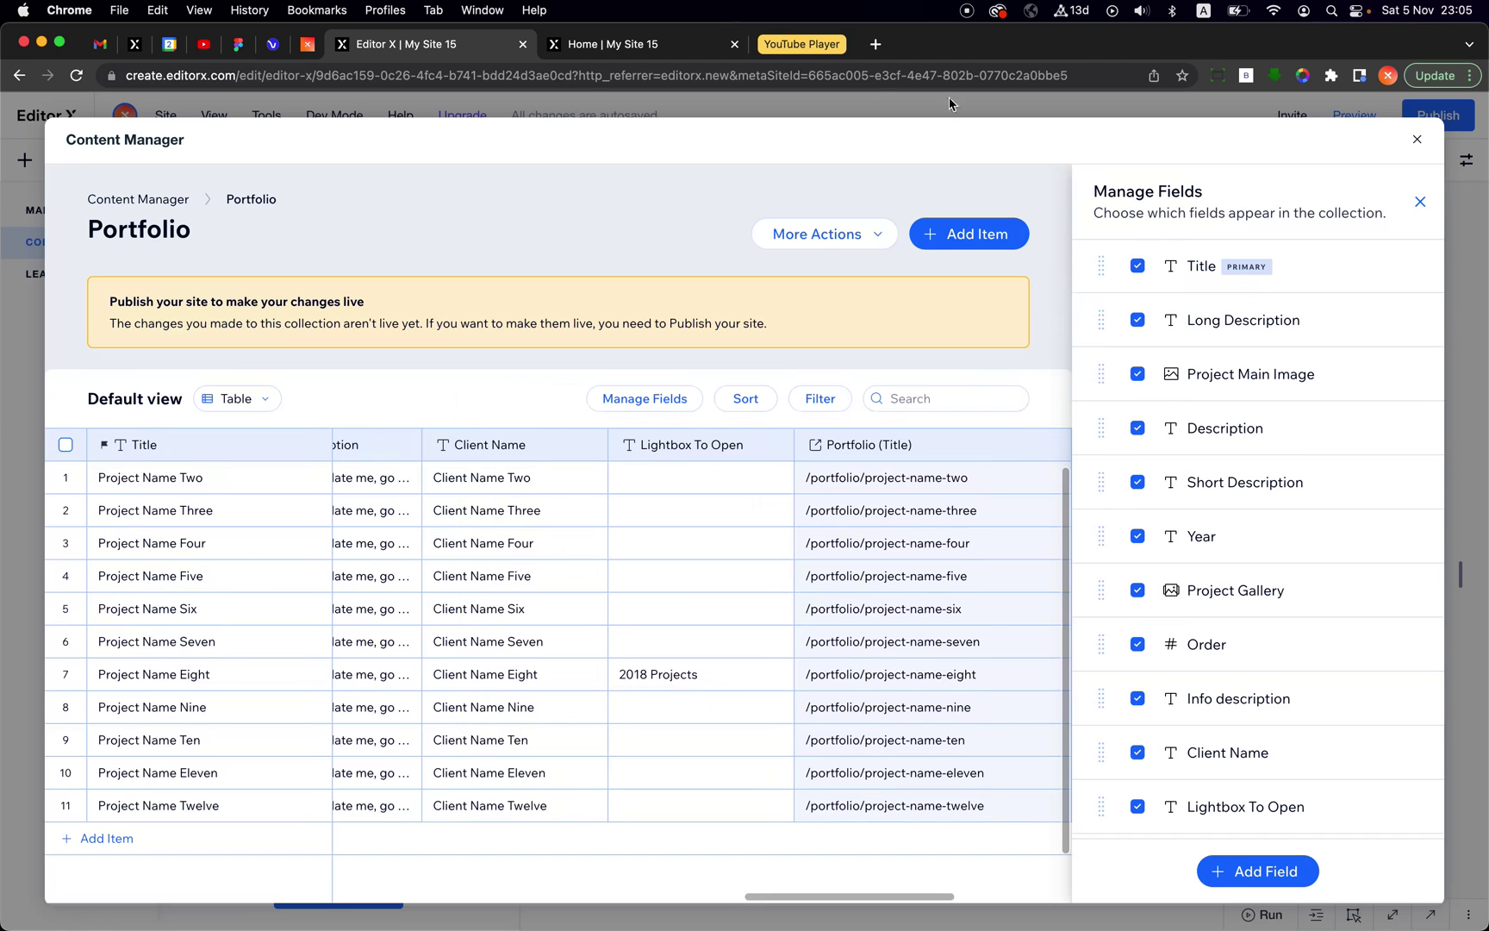
pyautogui.click(635, 52)
pyautogui.press('super+l')
pyautogui.click(396, 45)
pyautogui.click(1420, 202)
pyautogui.click(1147, 478)
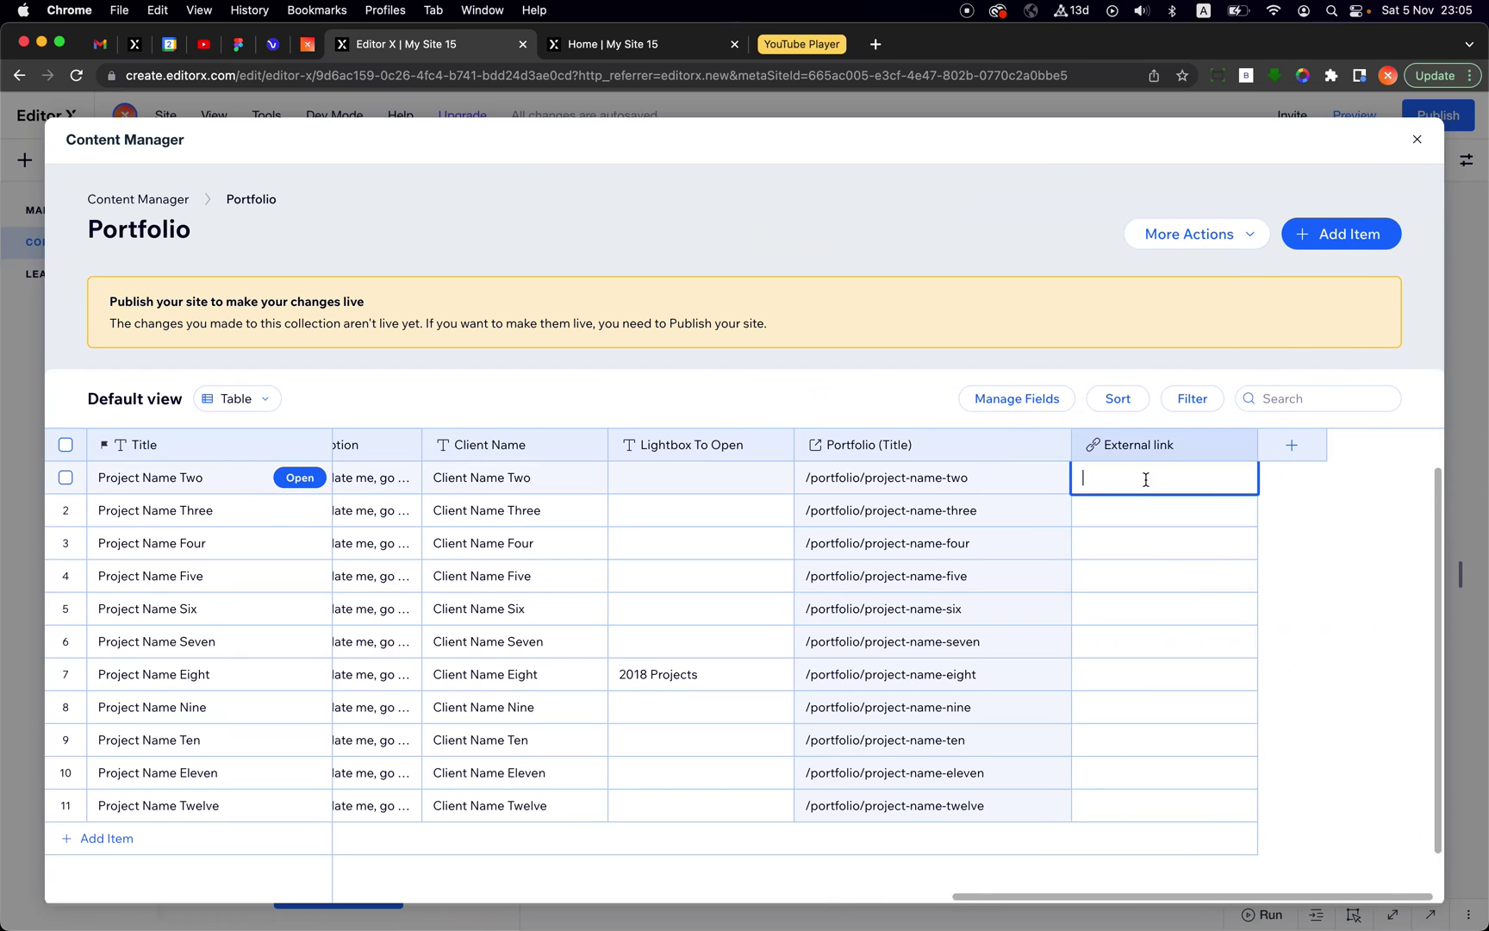
pyautogui.write('loveditorx.editorx.io/lightbox')
pyautogui.click(1303, 521)
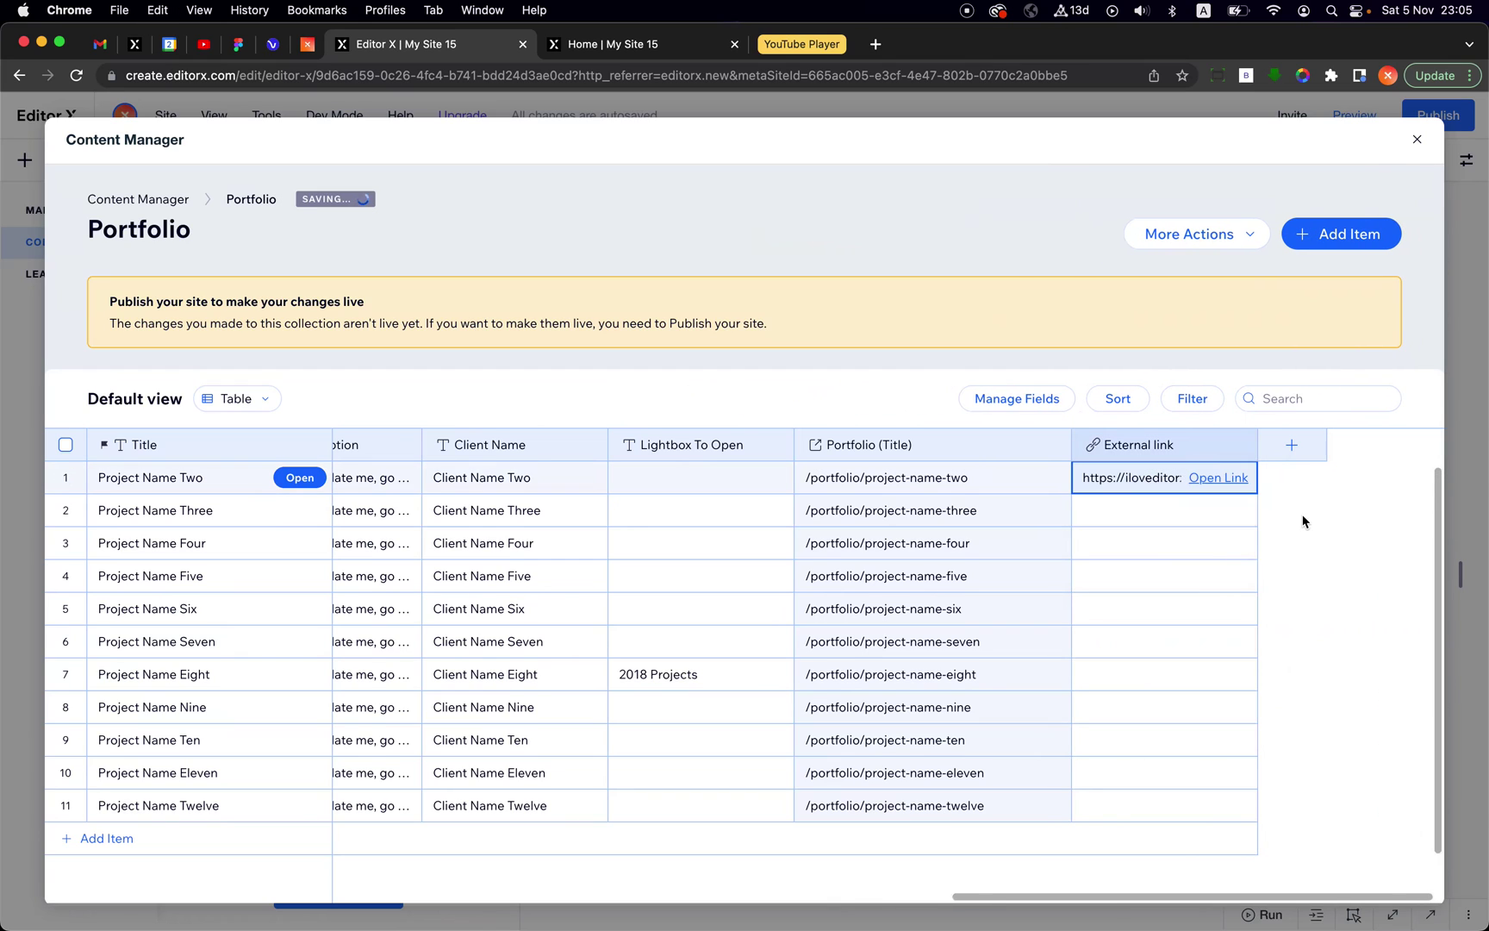
pyautogui.click(1216, 478)
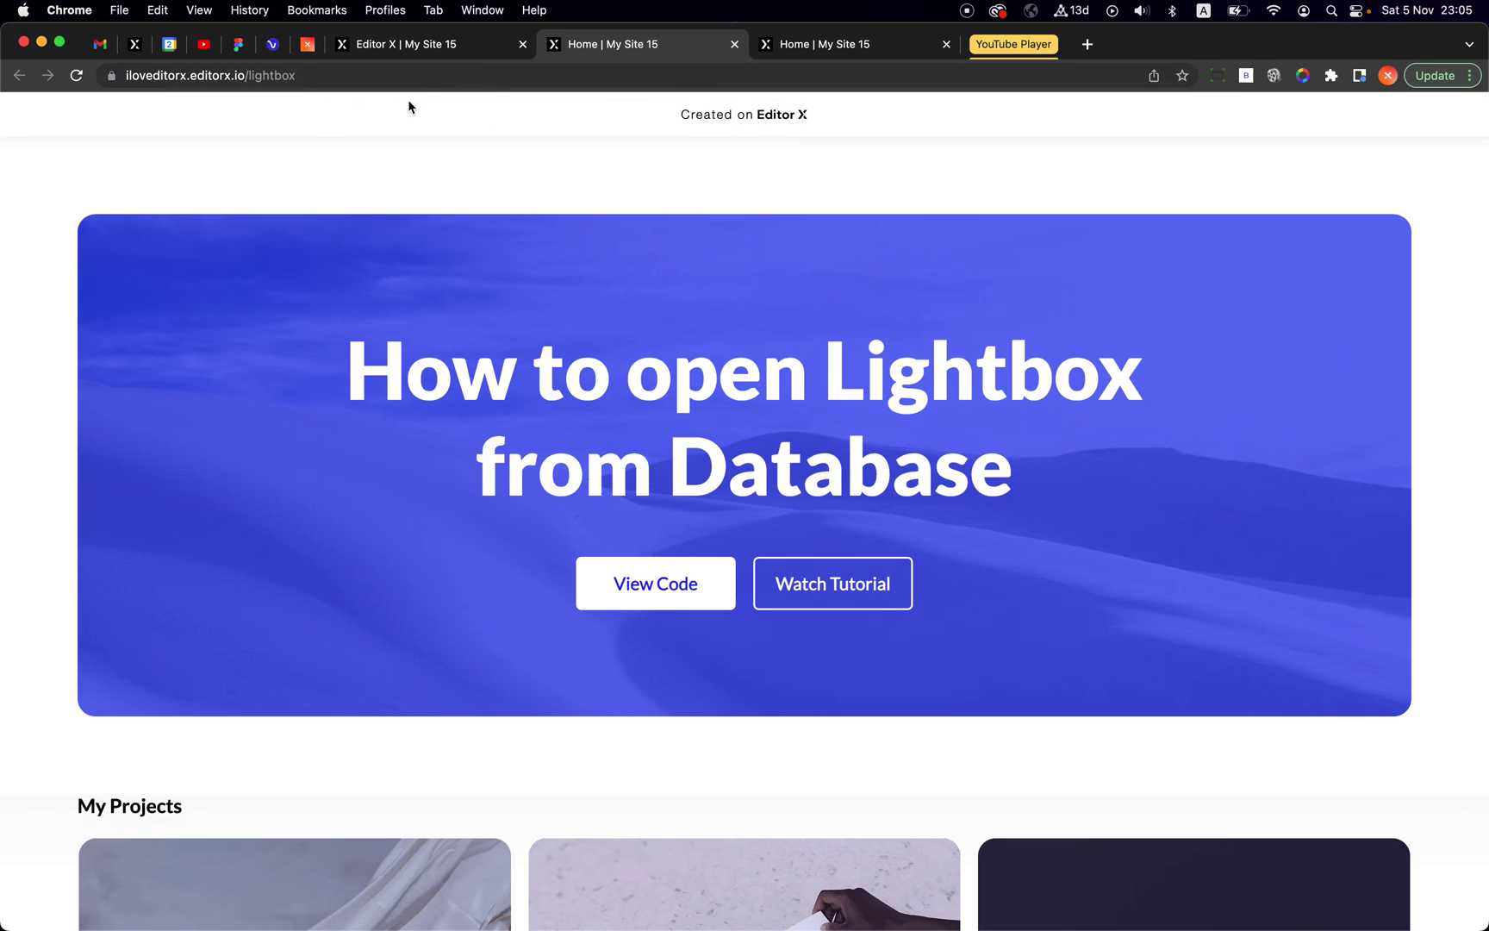
pyautogui.click(735, 44)
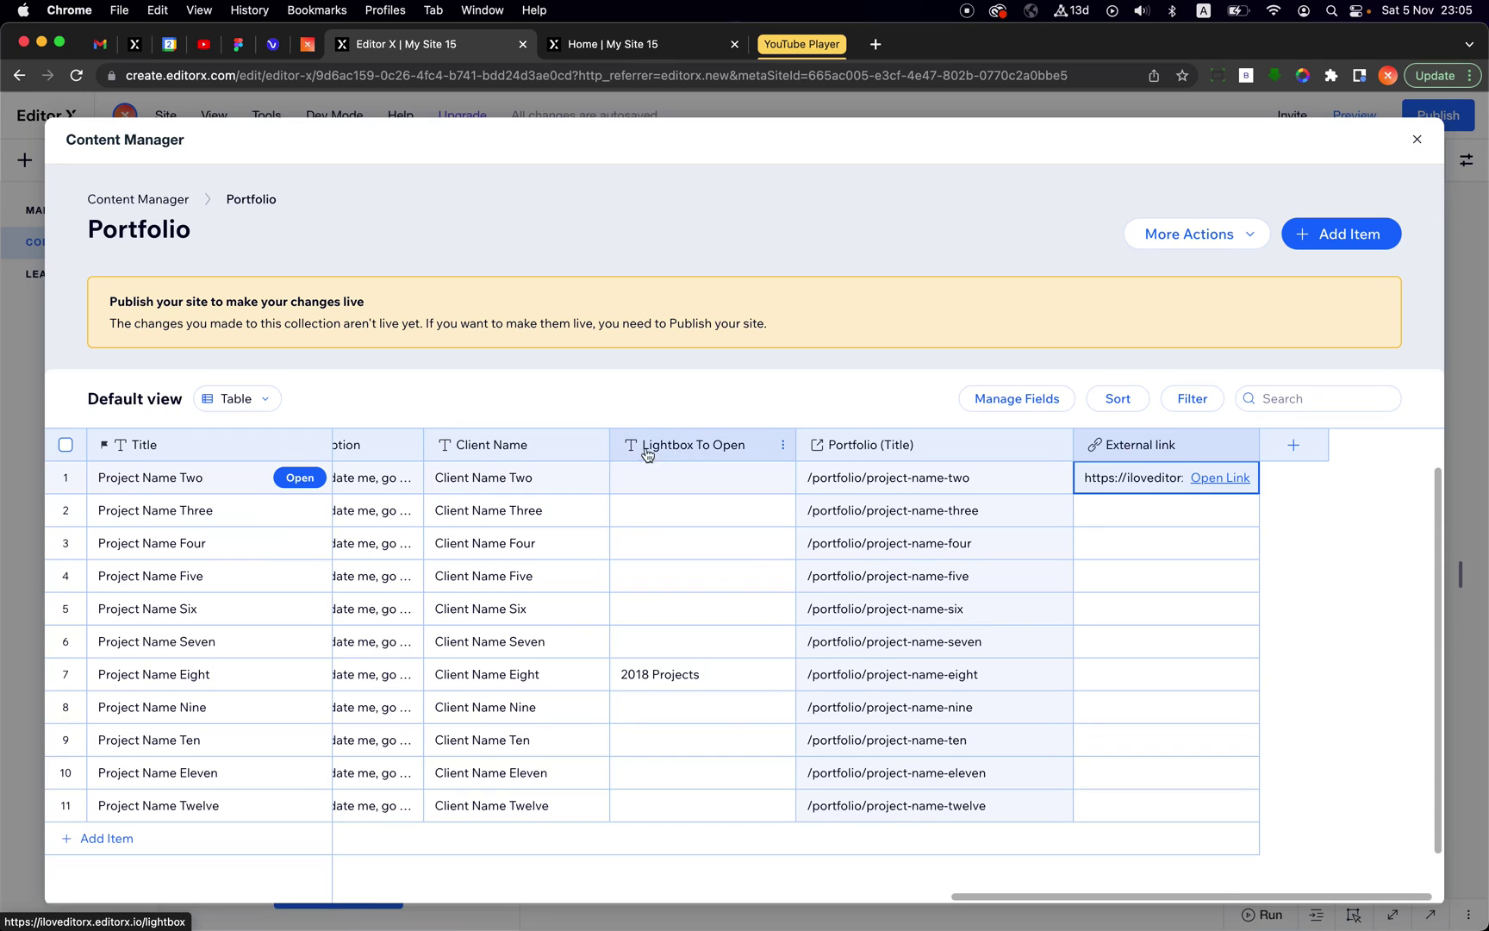
# Step: Review the Lightbox To Open field's type and name, and close the Portfolio collection to return to the page canvas
pyautogui.click(726, 457)
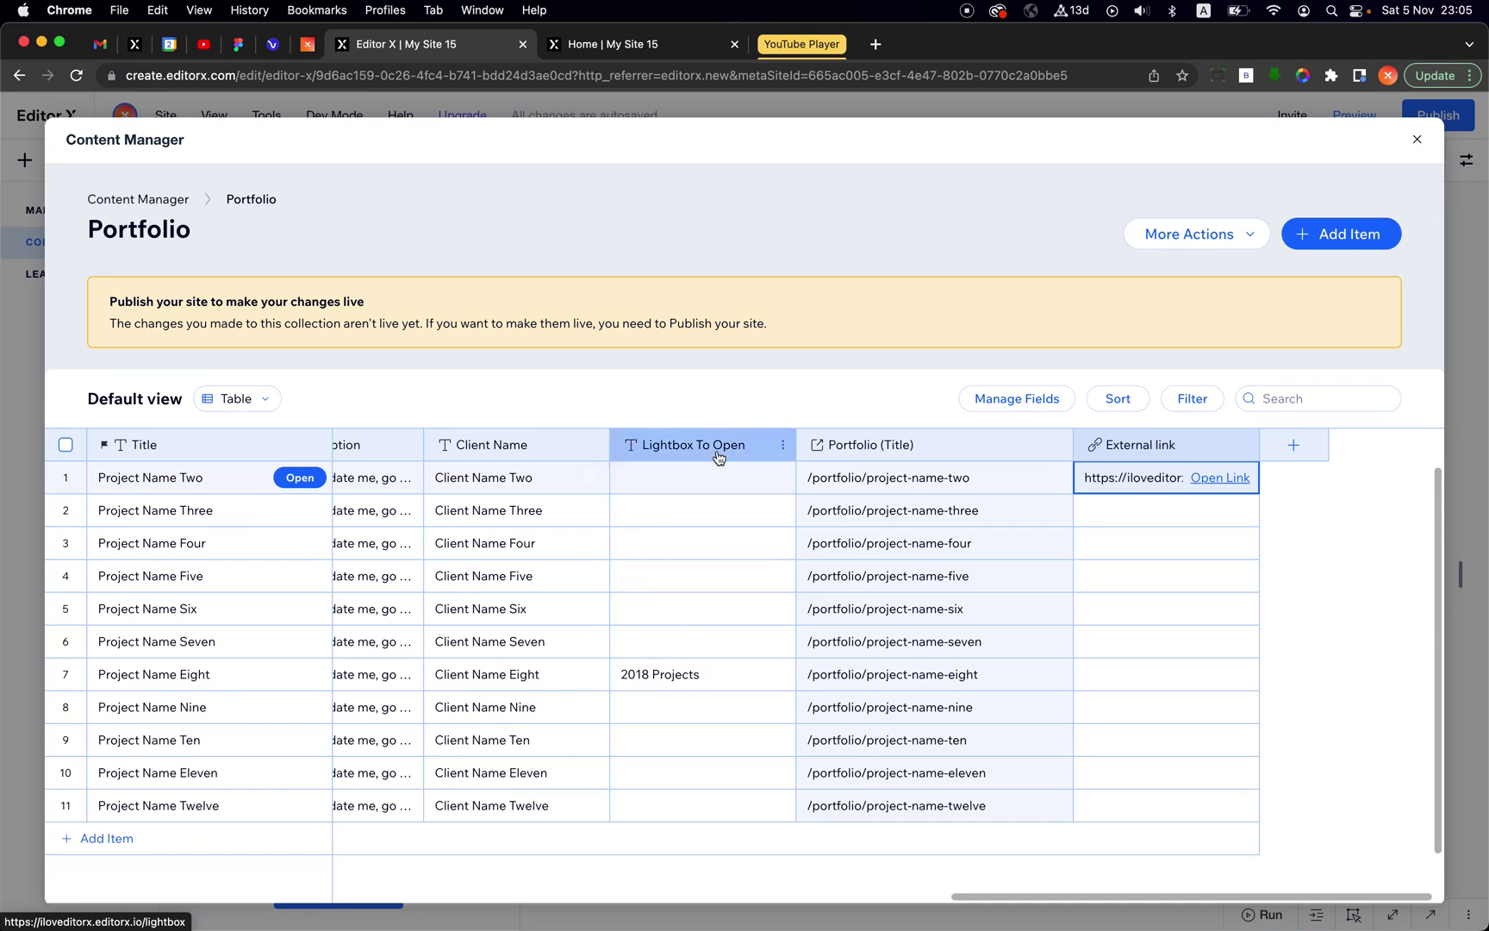
pyautogui.click(640, 488)
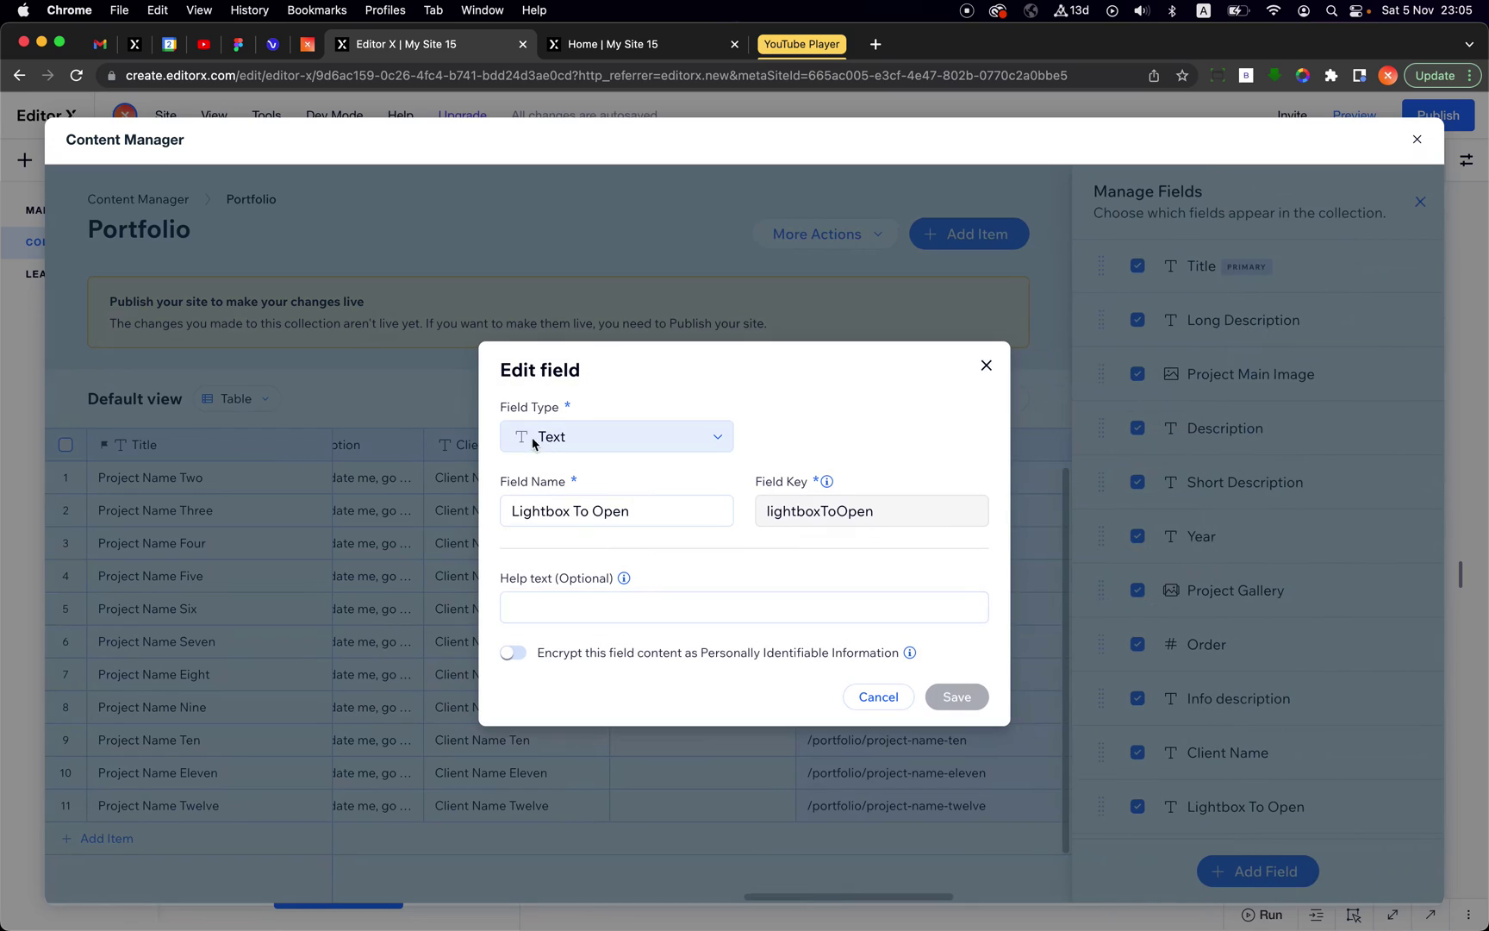
pyautogui.tripleClick(519, 509)
pyautogui.click(634, 512)
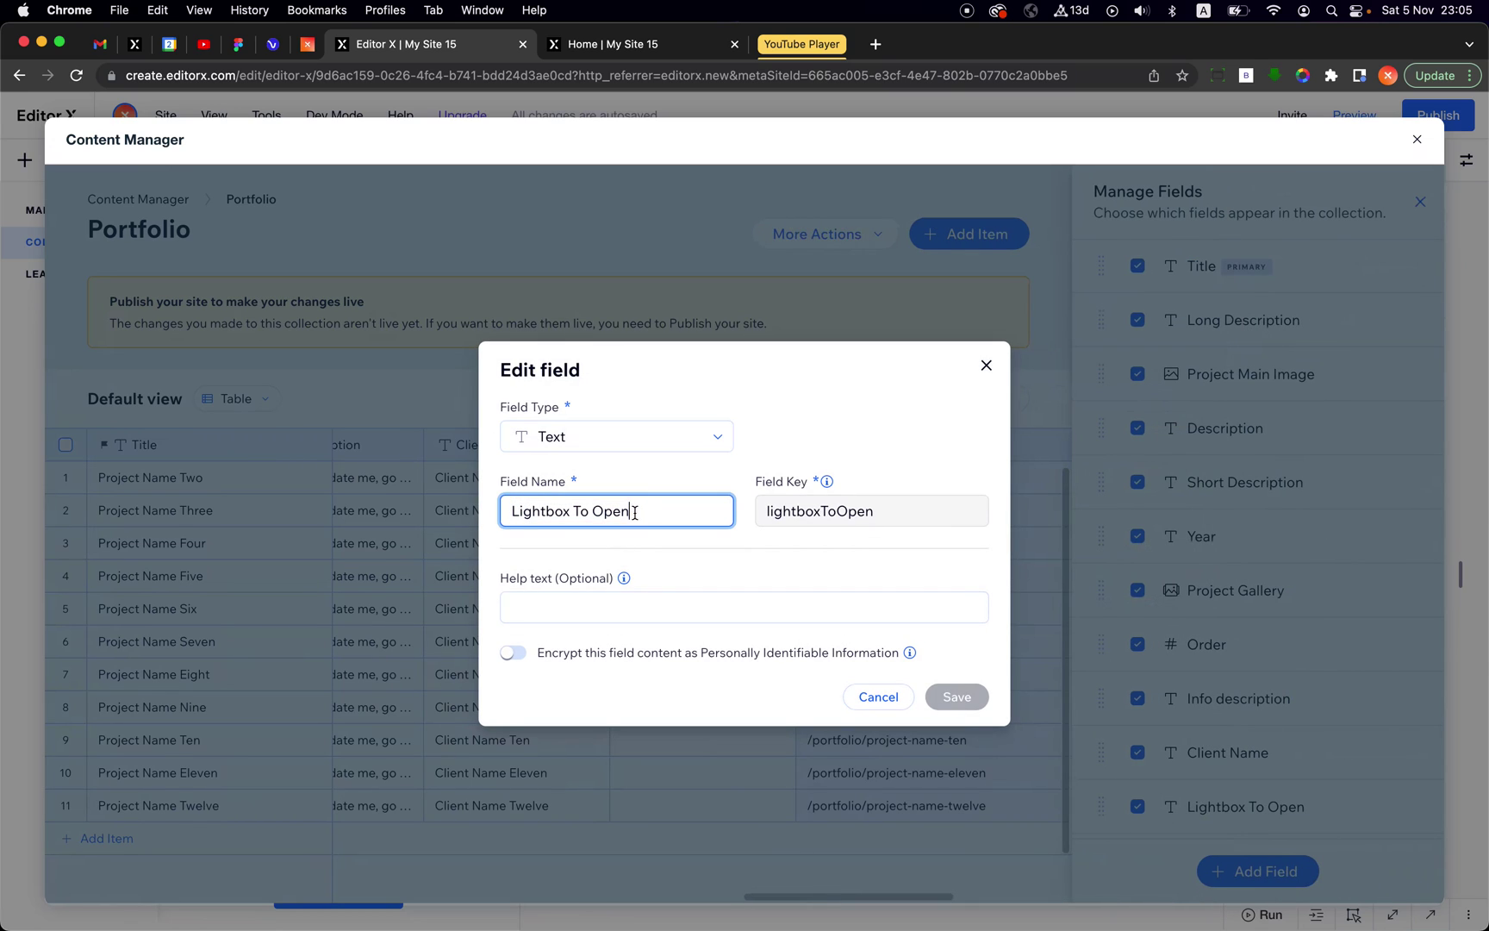
pyautogui.click(988, 365)
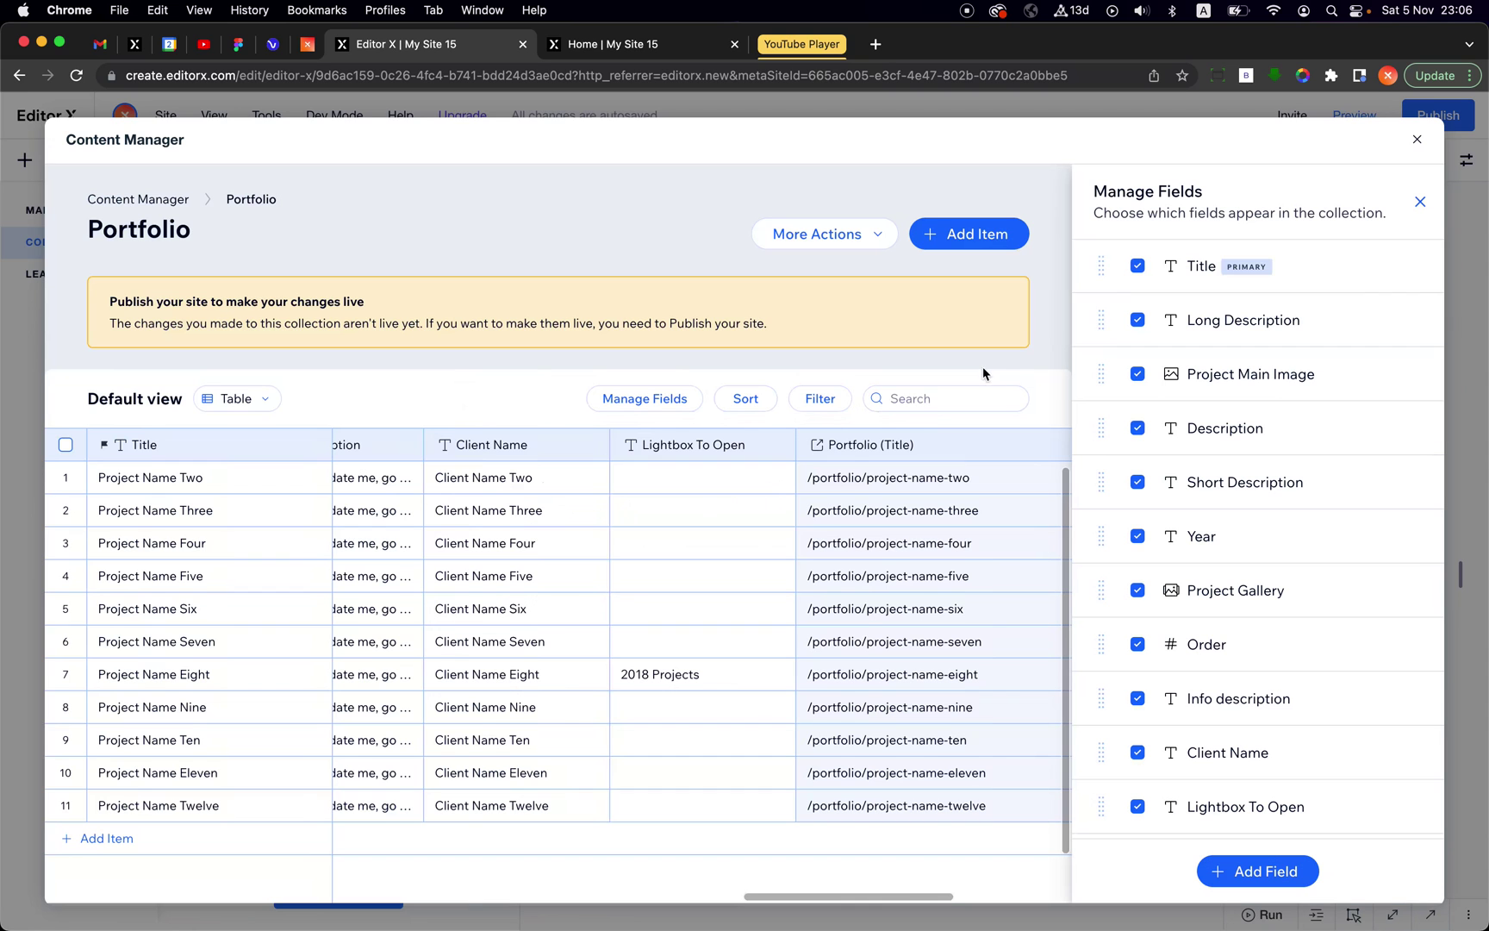
pyautogui.click(1417, 140)
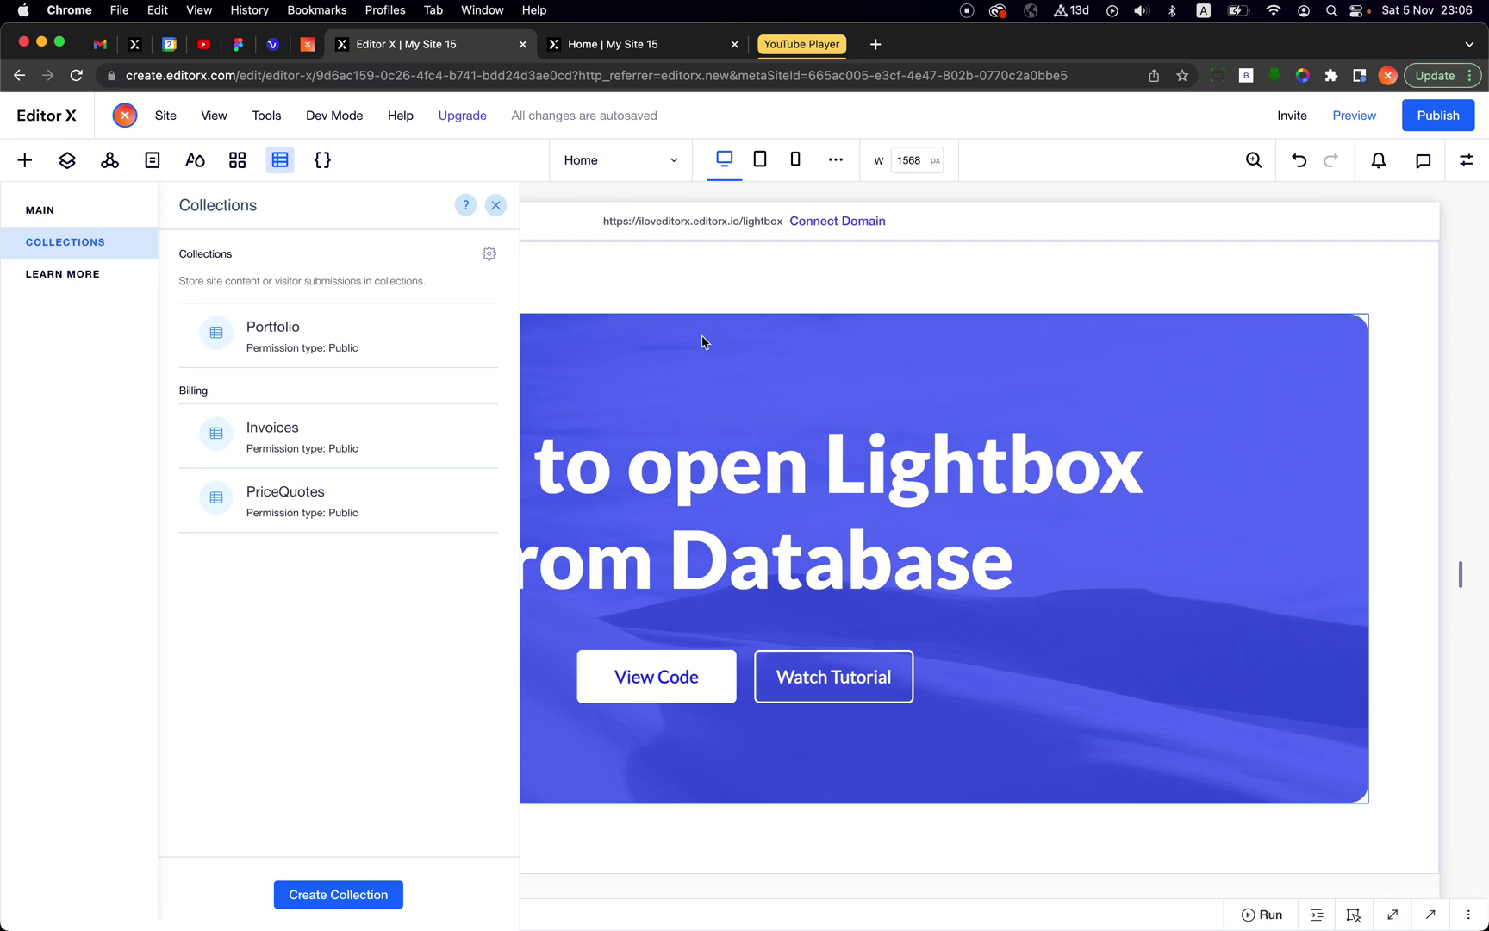
pyautogui.click(499, 210)
# Step: Select the My Projects repeater on the home page and open its dataset connection settings
pyautogui.scroll(-8, 475, 399)
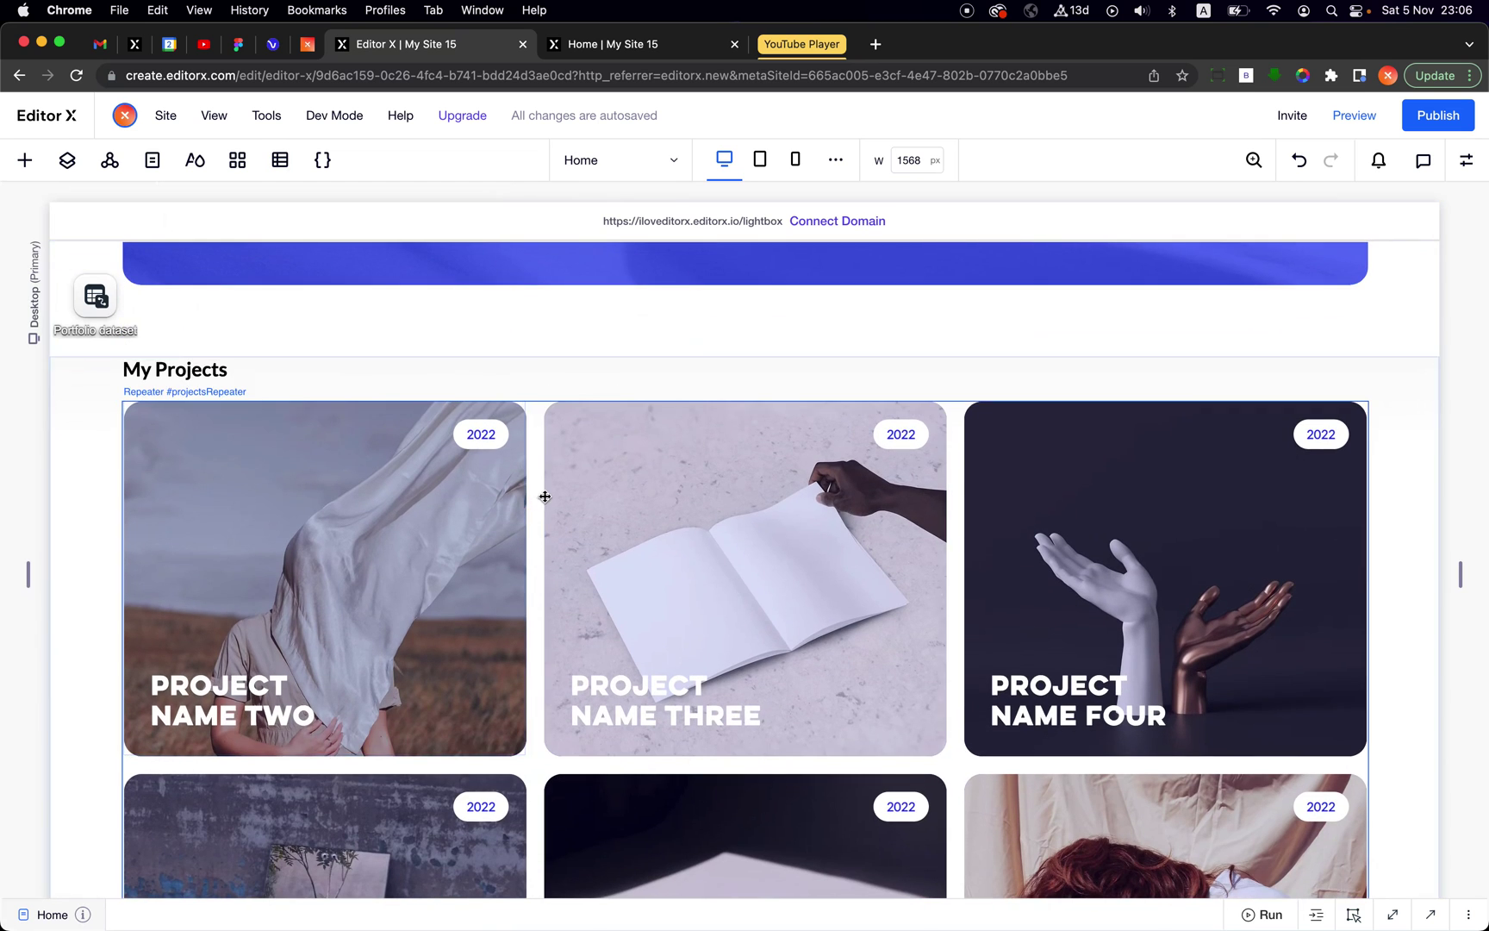
pyautogui.scroll(1, 532, 478)
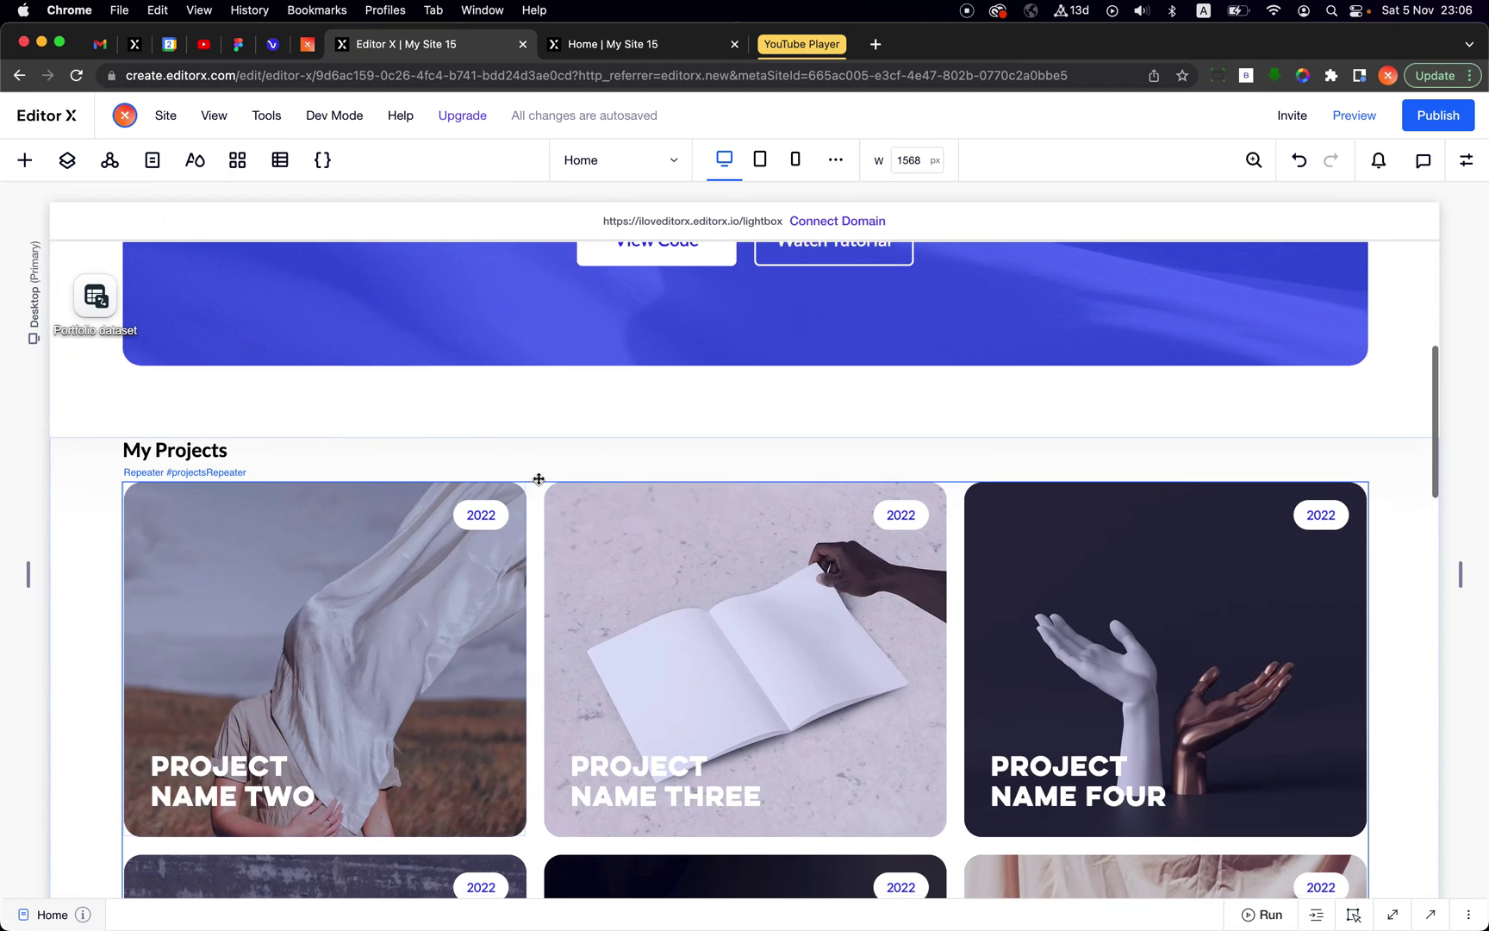
pyautogui.click(535, 535)
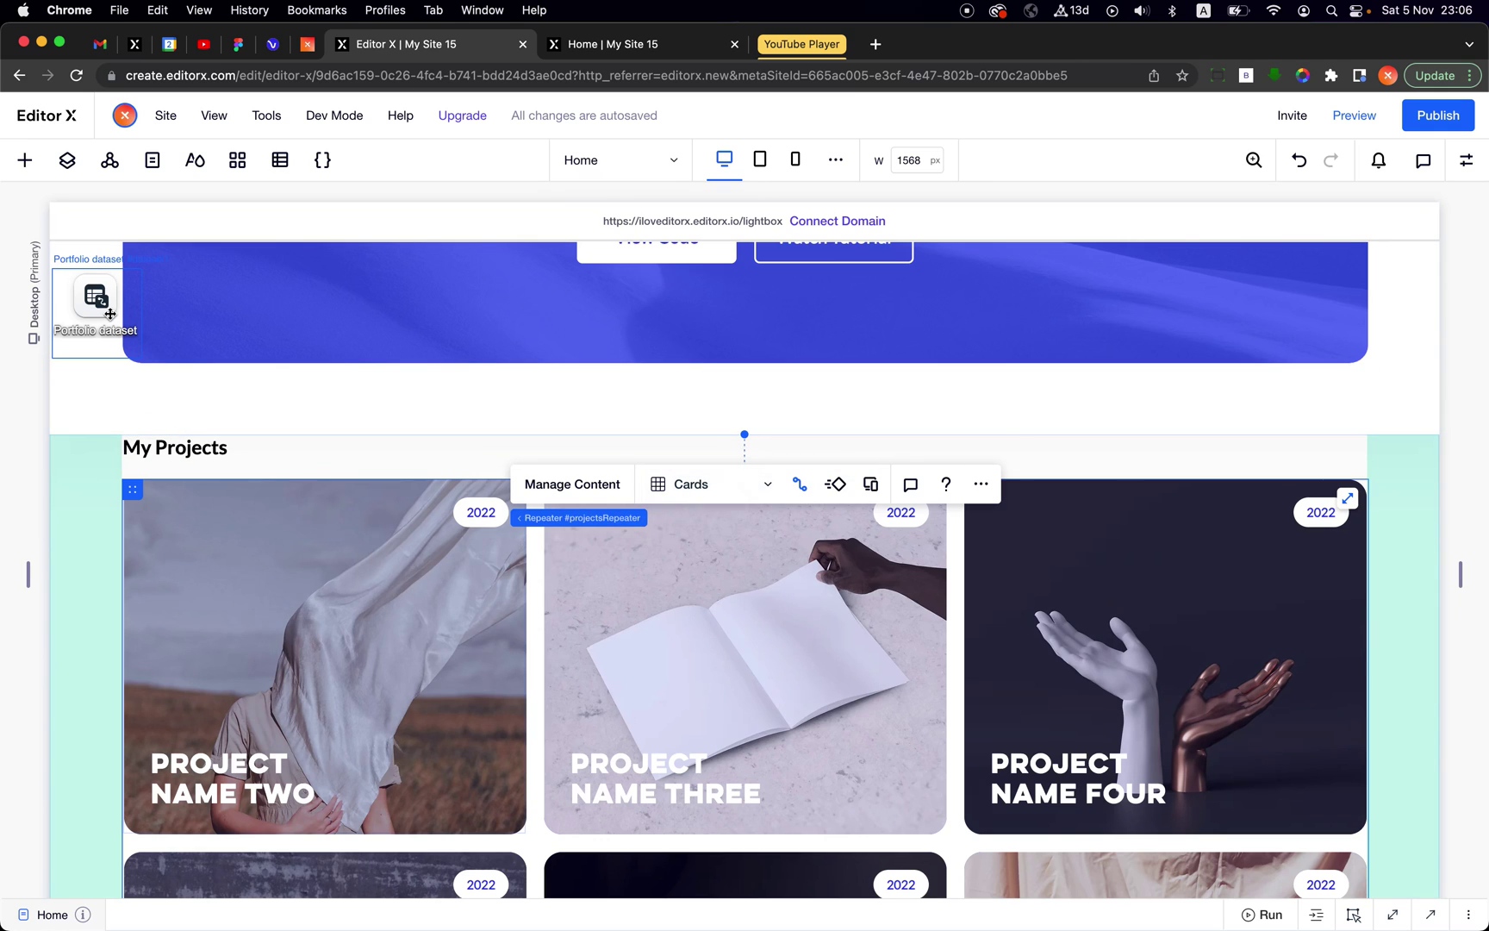
pyautogui.click(799, 484)
pyautogui.scroll(-6, 390, 441)
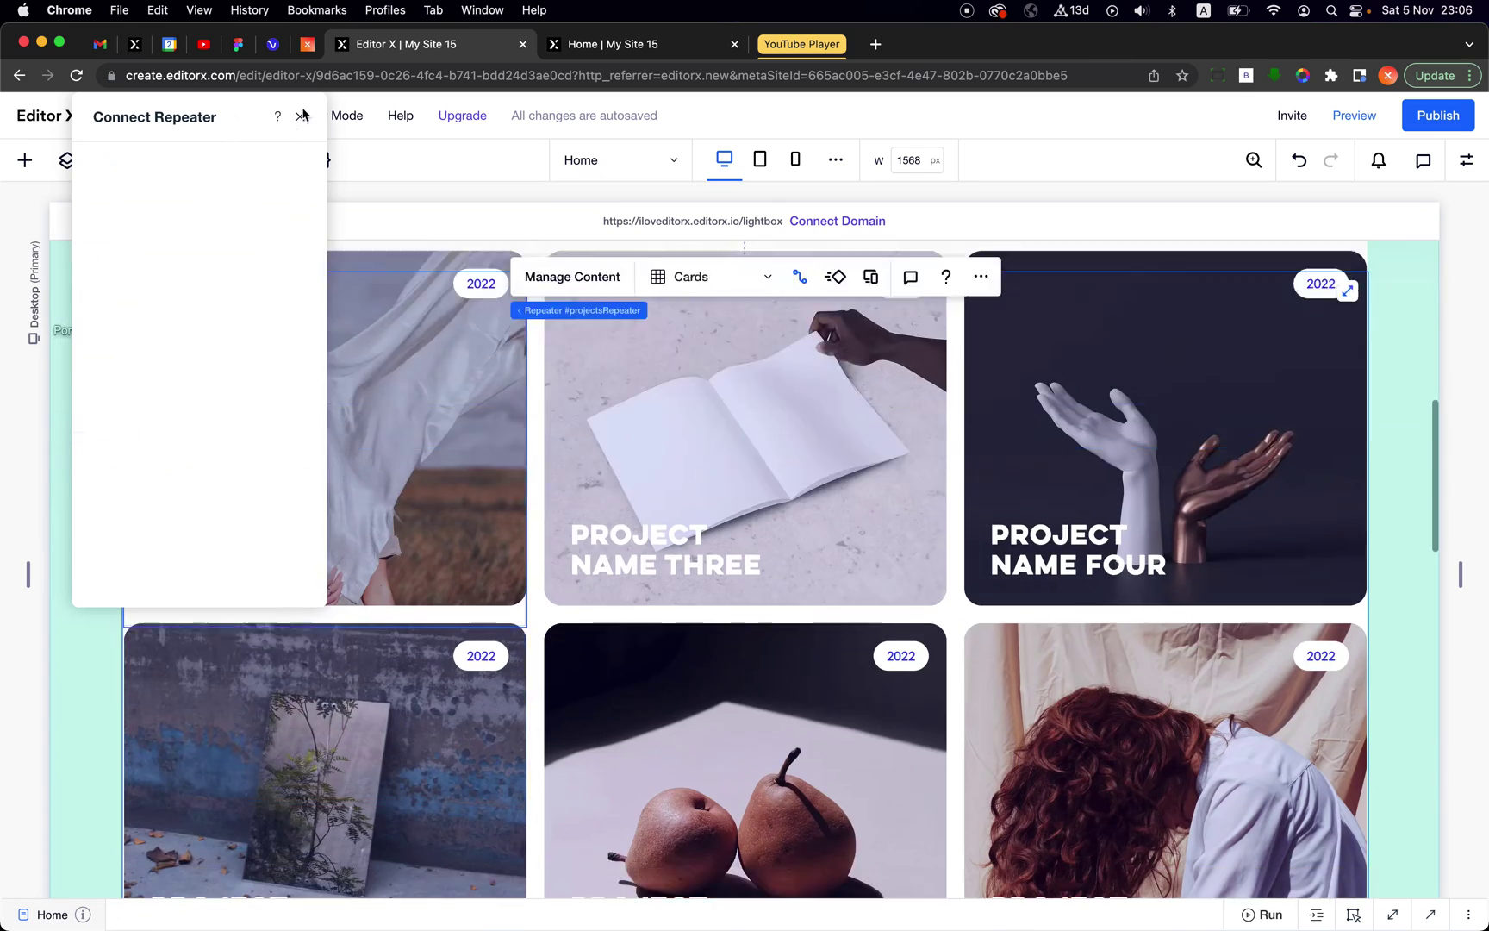
pyautogui.scroll(5, 390, 441)
# Step: Select the image and the title text on the Project Name Two card, and open and close the title's dataset connection
pyautogui.click(410, 530)
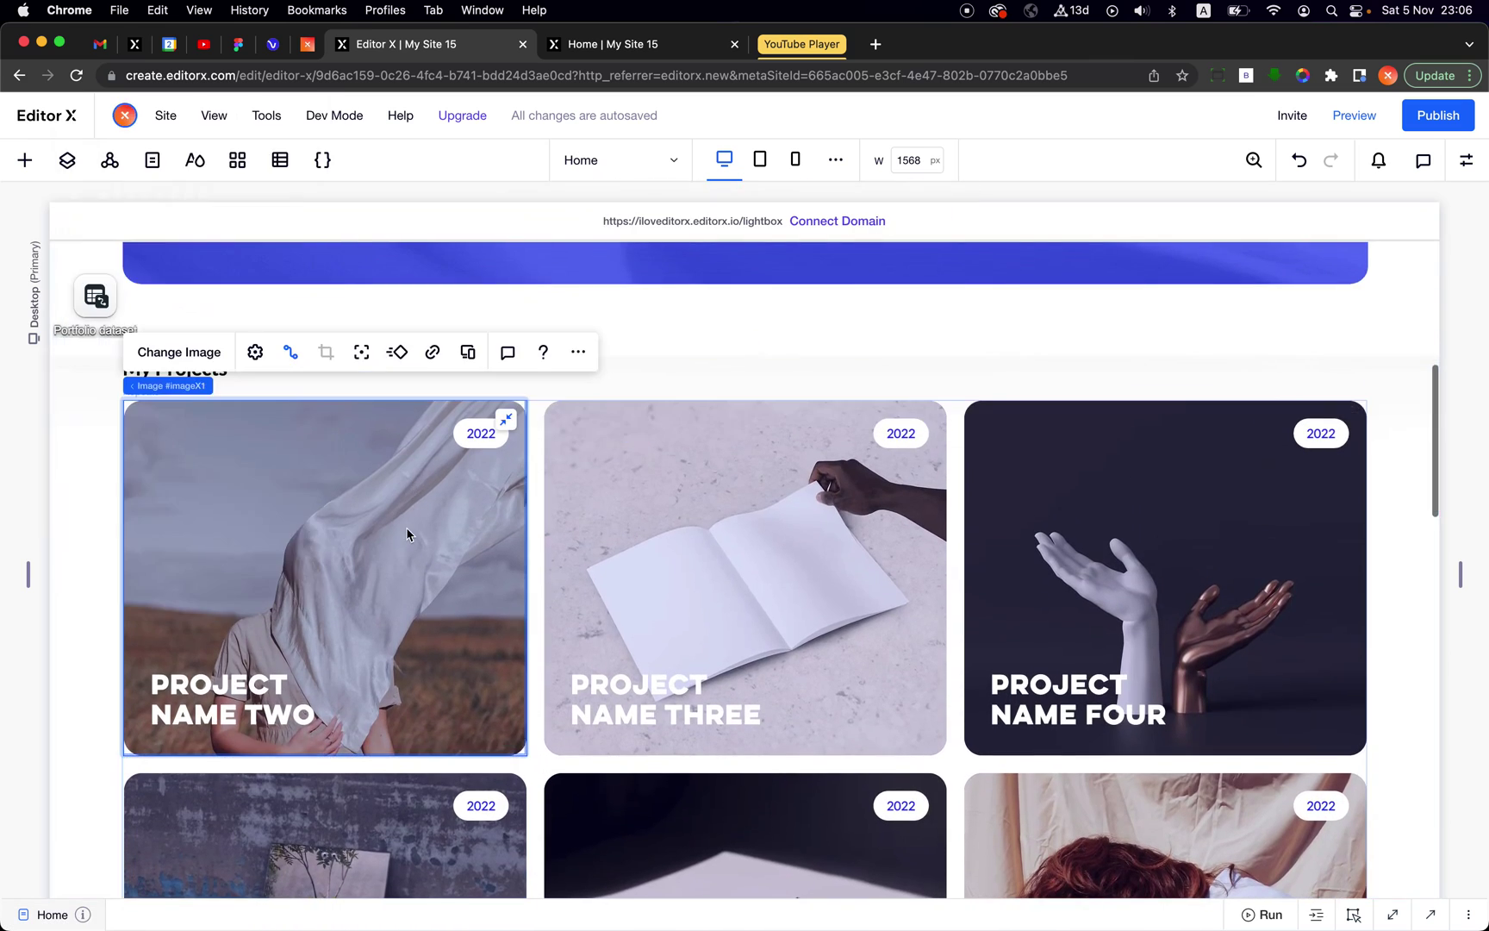
pyautogui.click(247, 680)
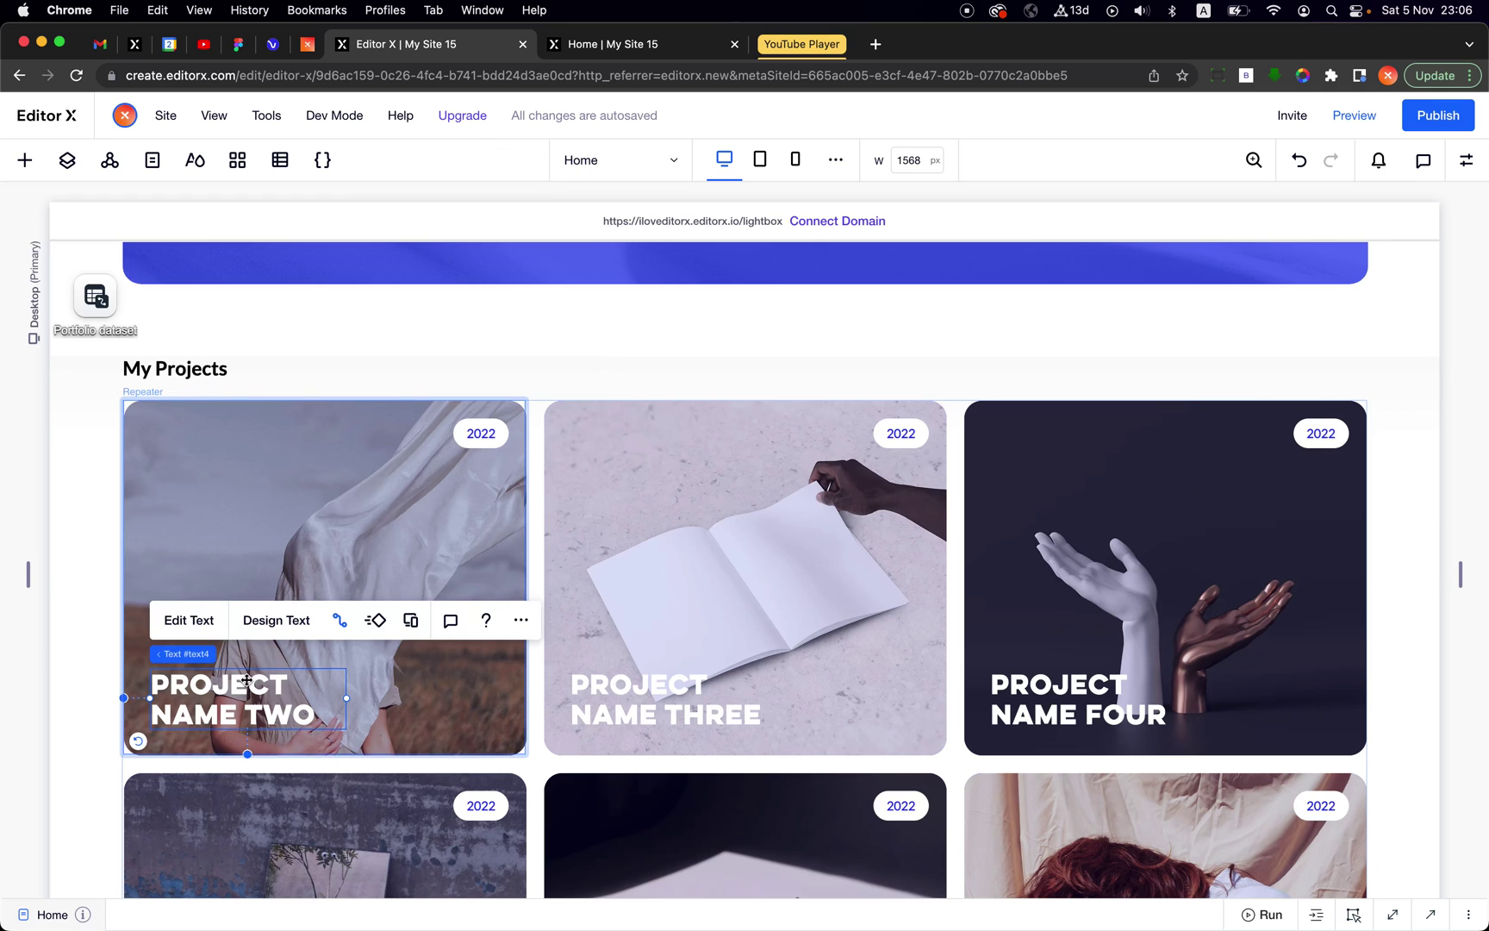
pyautogui.click(340, 620)
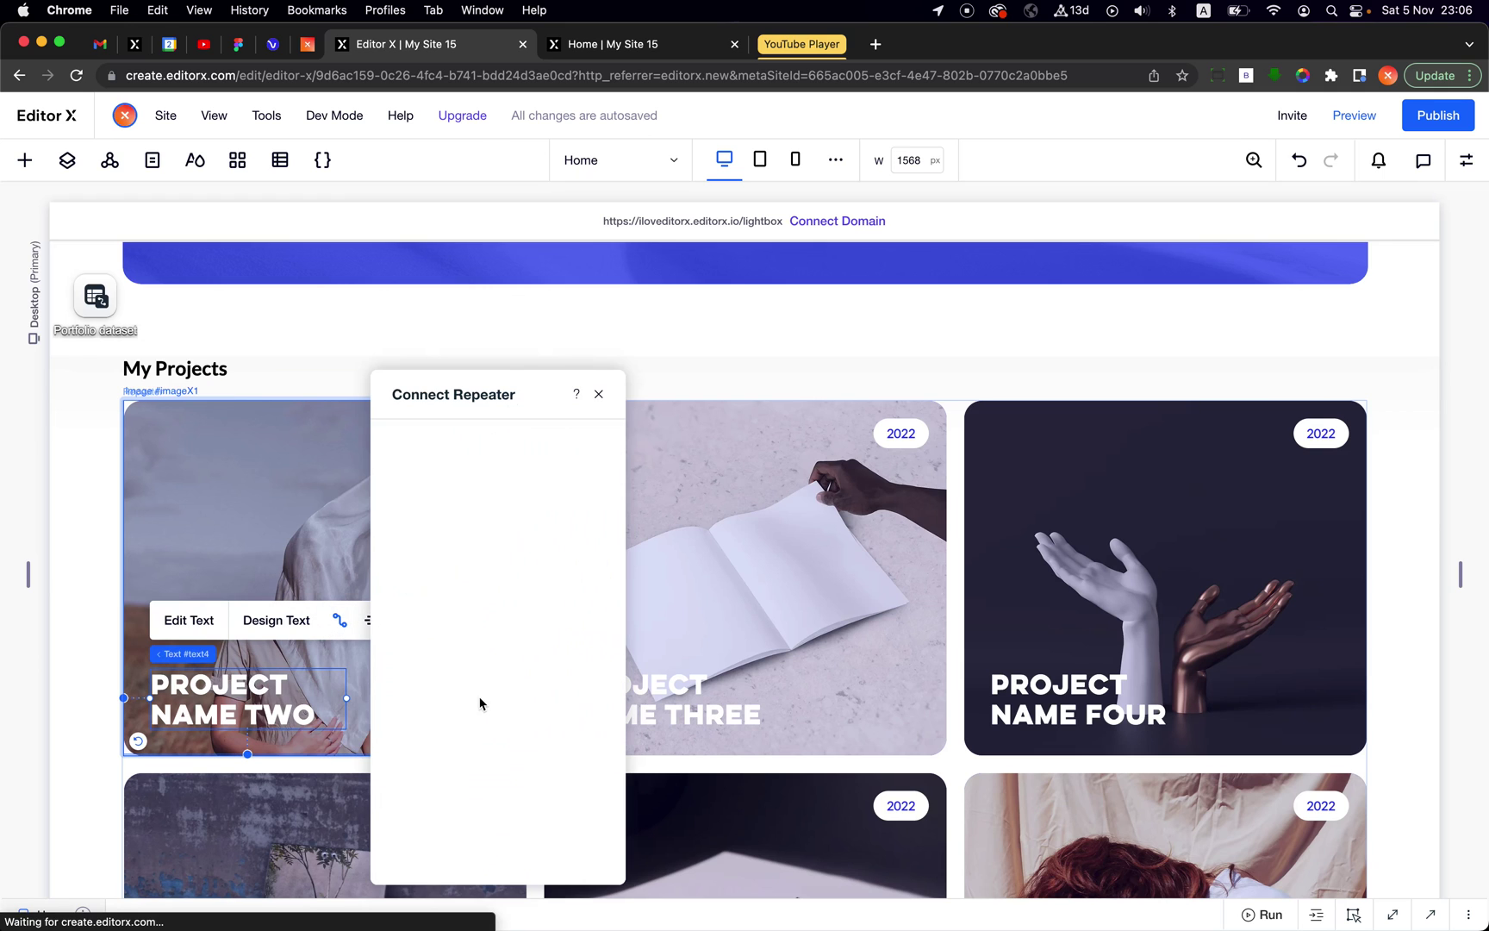
pyautogui.click(599, 395)
# Step: Select Project Name Two's year button and review the Year field in the Portfolio collection
pyautogui.click(481, 314)
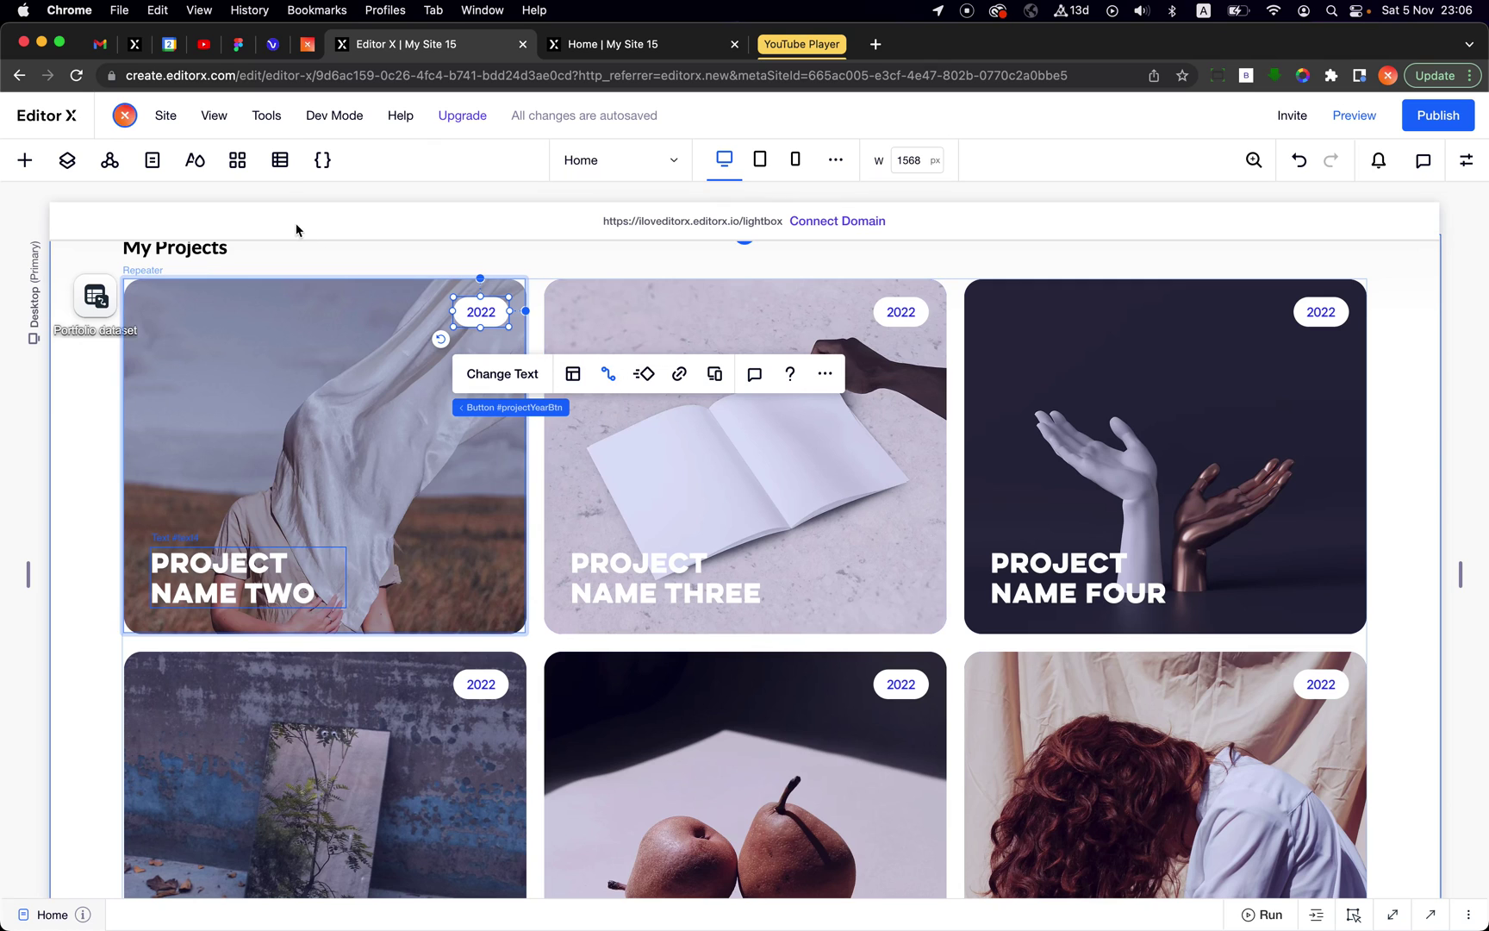
pyautogui.click(286, 170)
pyautogui.click(86, 242)
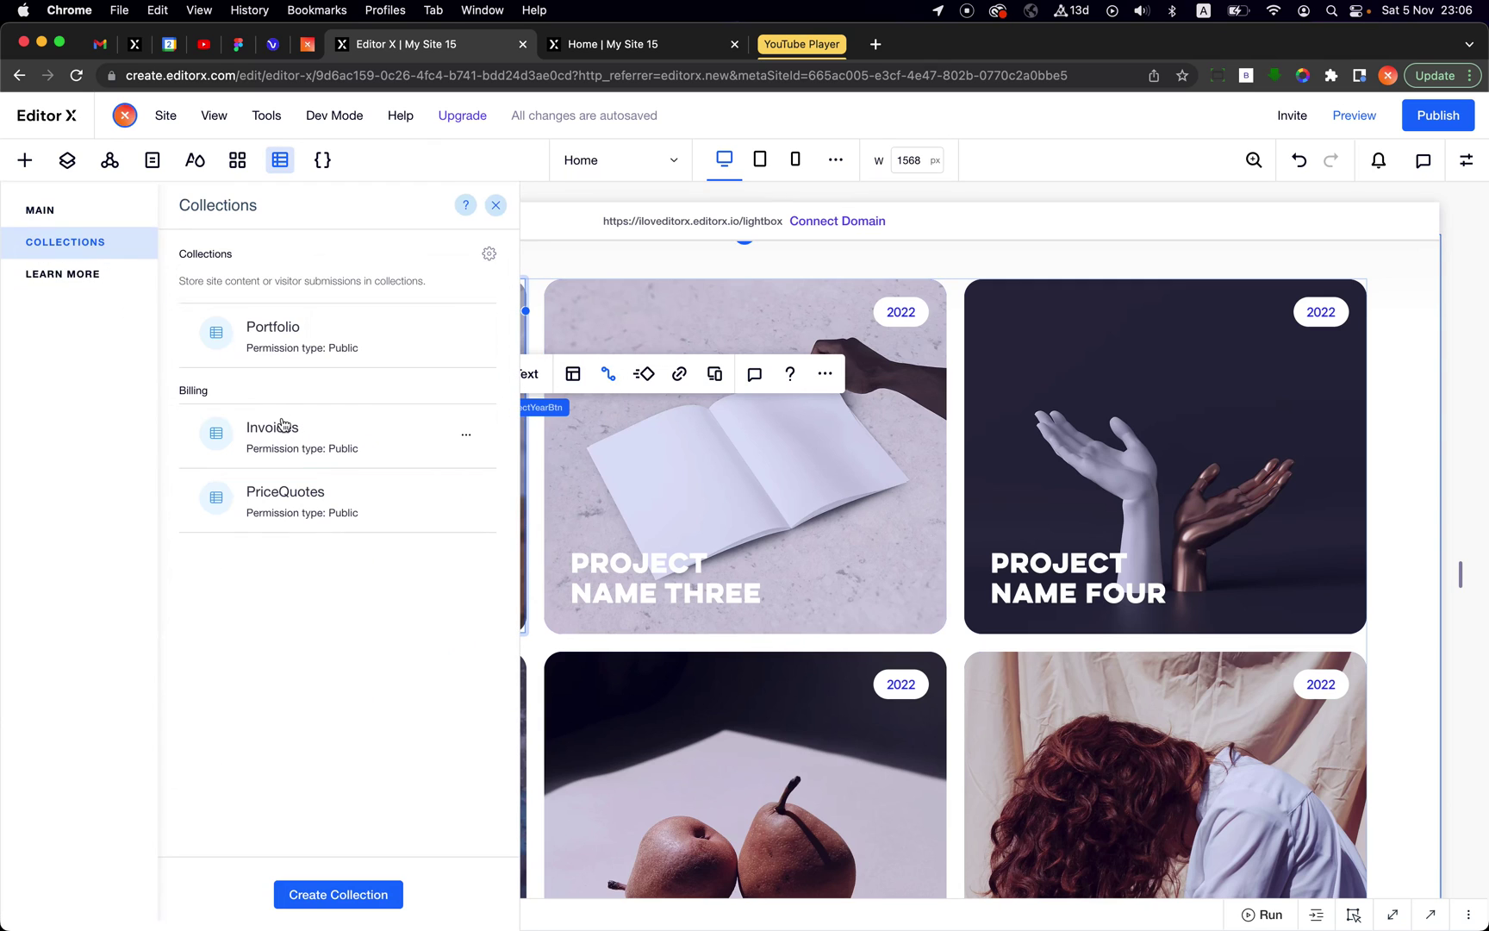
pyautogui.click(307, 346)
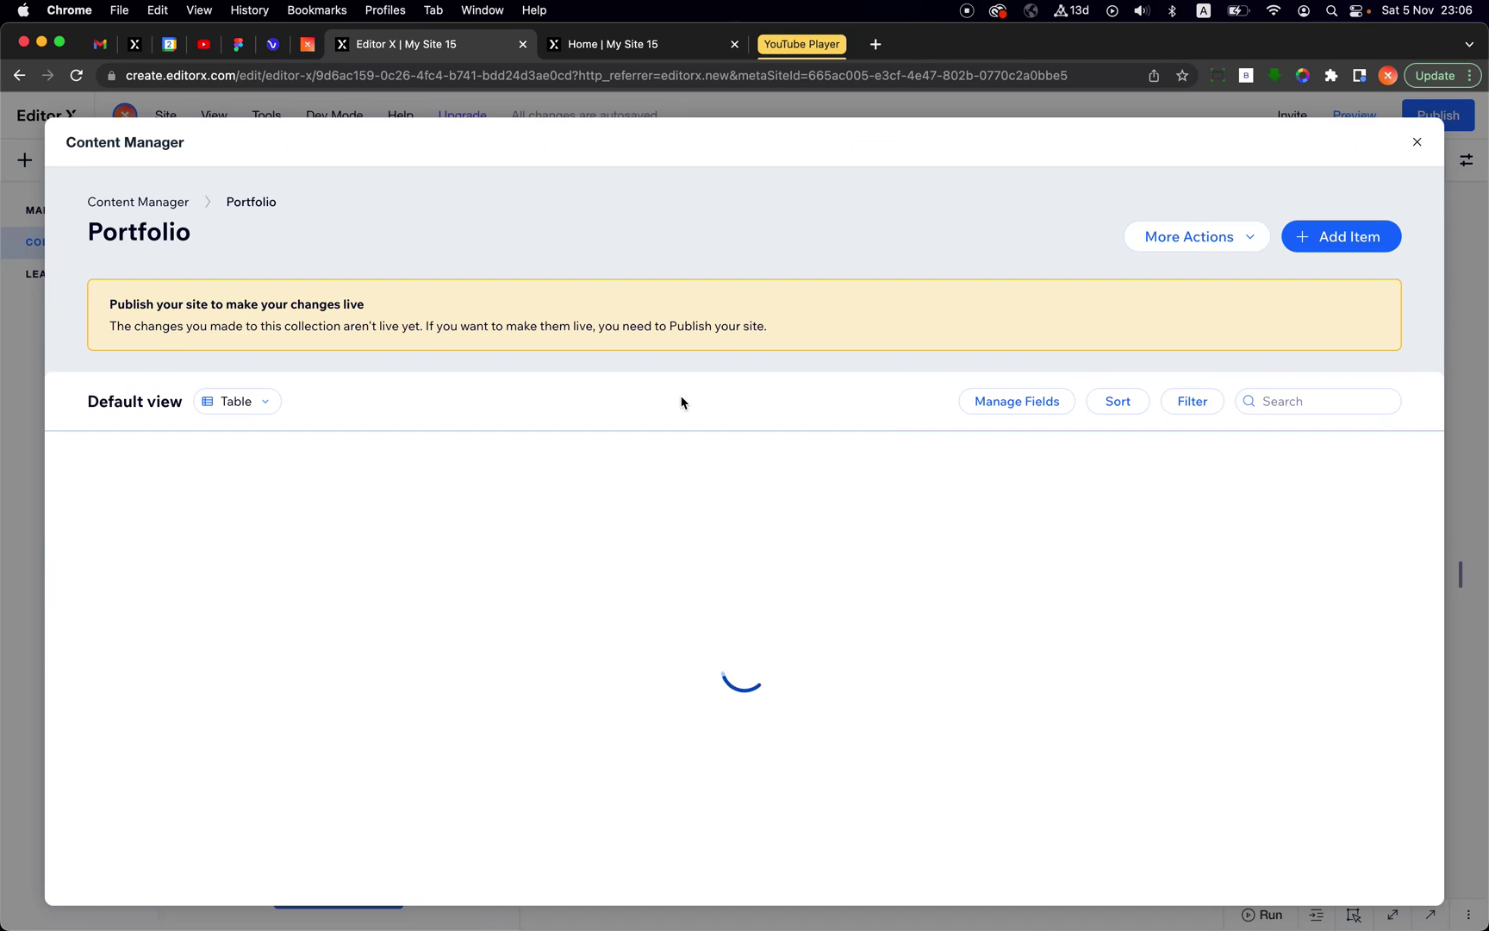
pyautogui.hscroll(5, 693, 569)
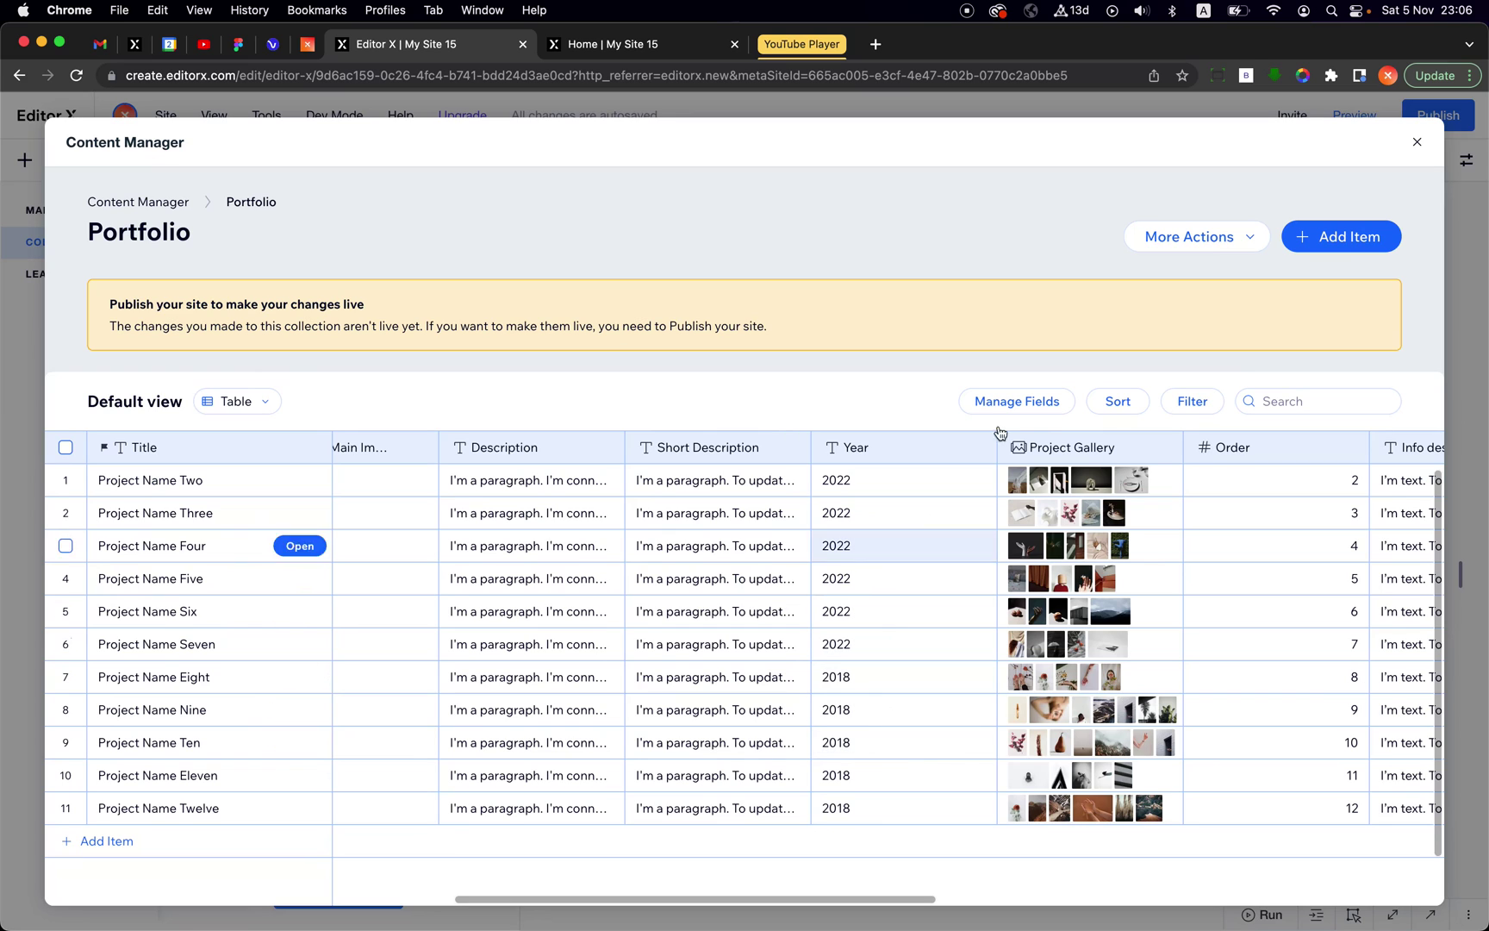
pyautogui.click(1416, 144)
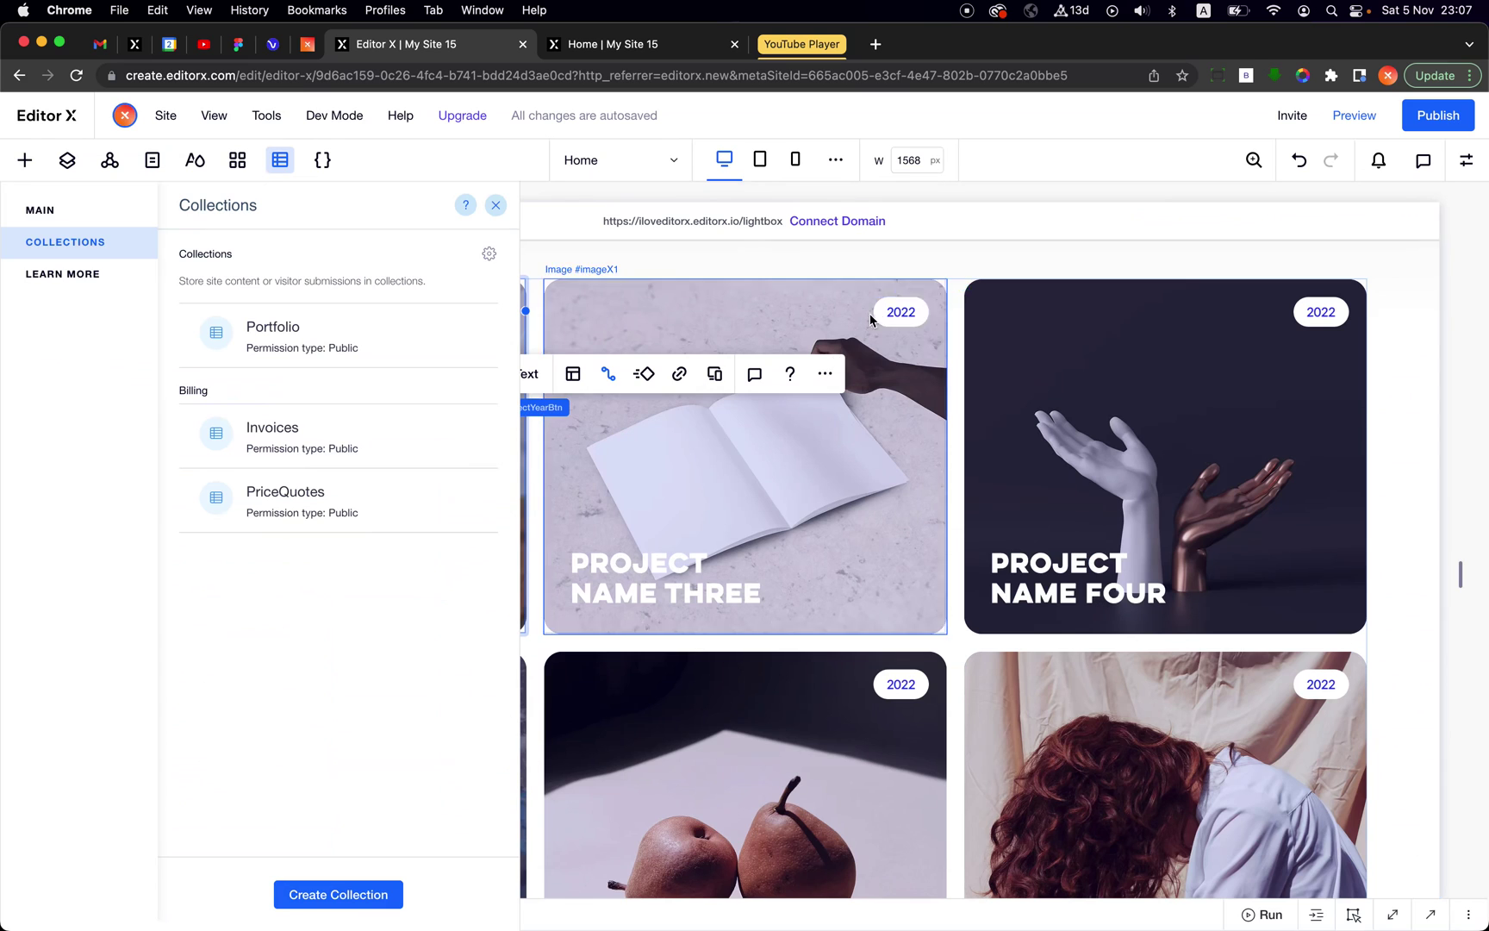
# Step: Check the dataset, click action and label connections of Project Name Three's year button, and close the connection settings
pyautogui.click(900, 311)
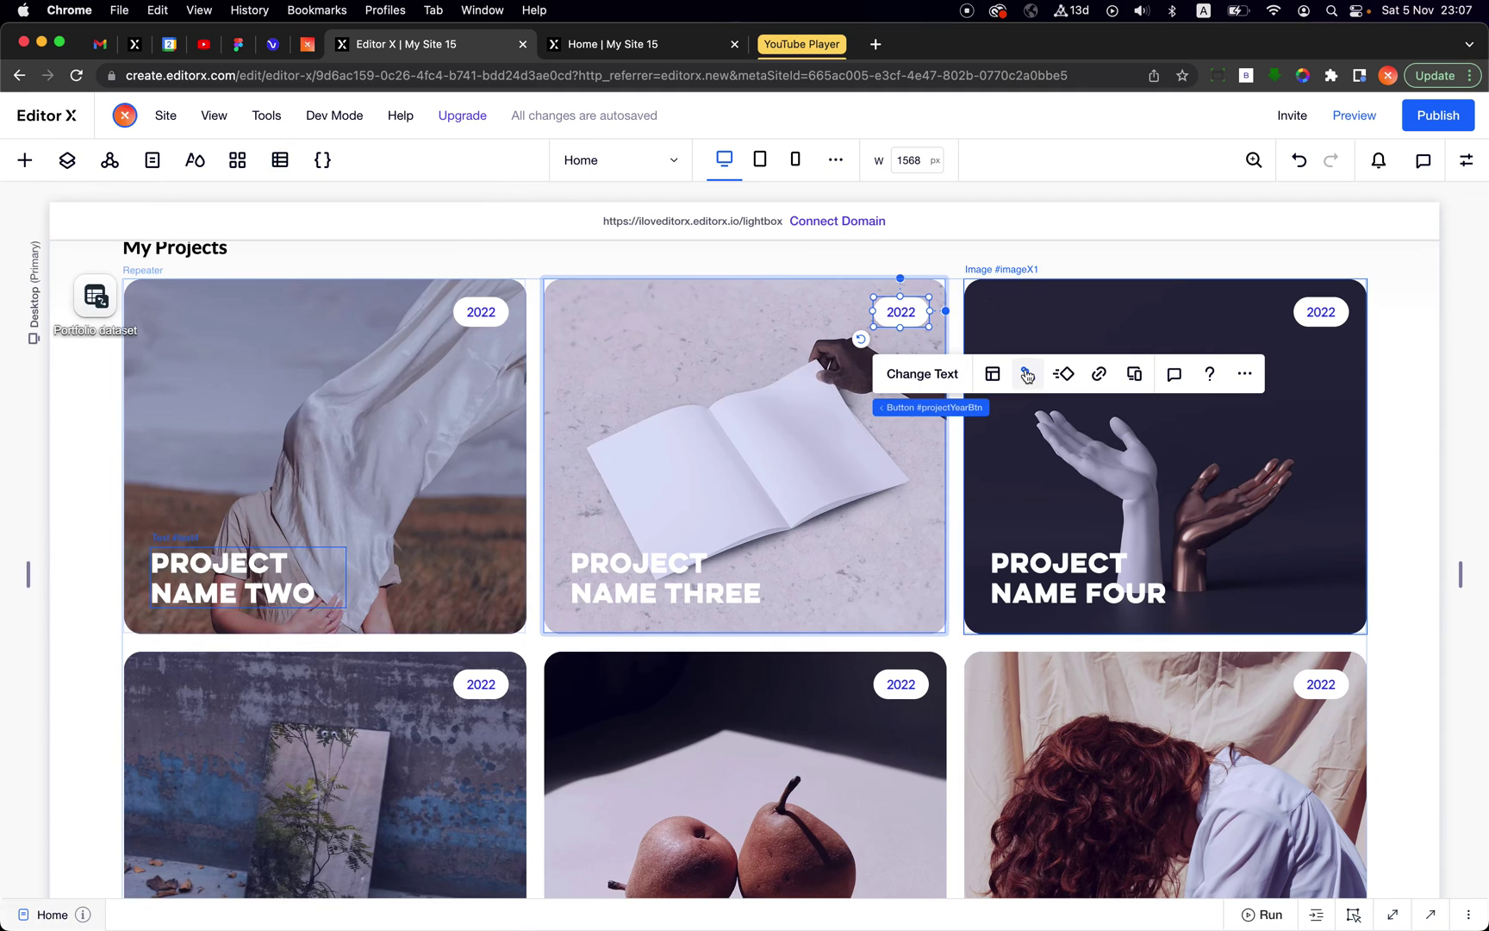
pyautogui.click(1027, 374)
pyautogui.scroll(5, 1058, 644)
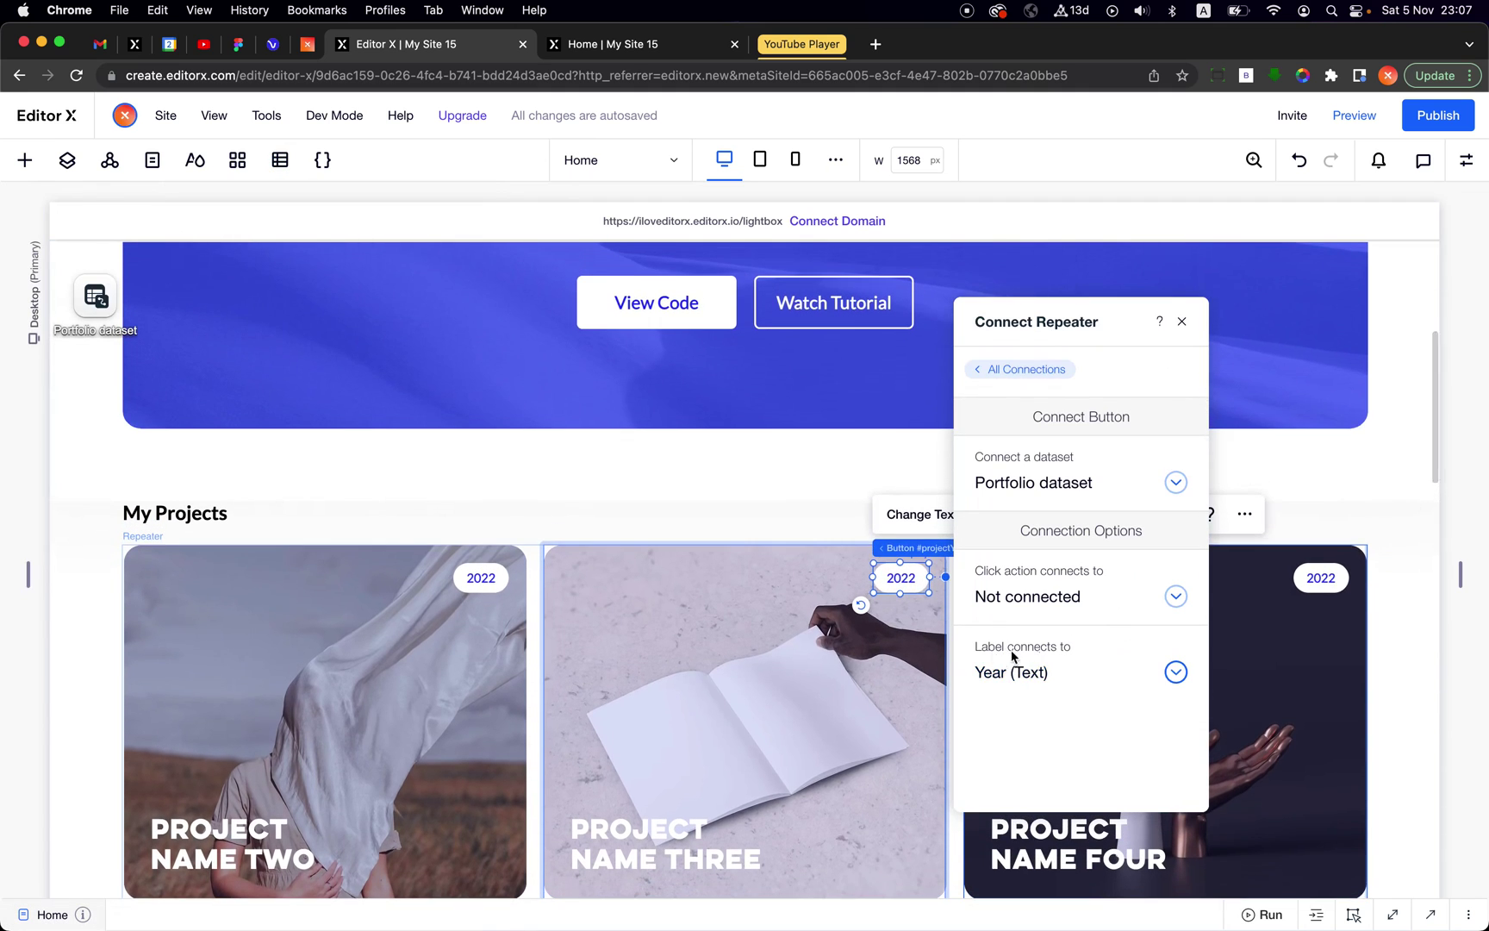
pyautogui.click(1058, 684)
pyautogui.click(1067, 680)
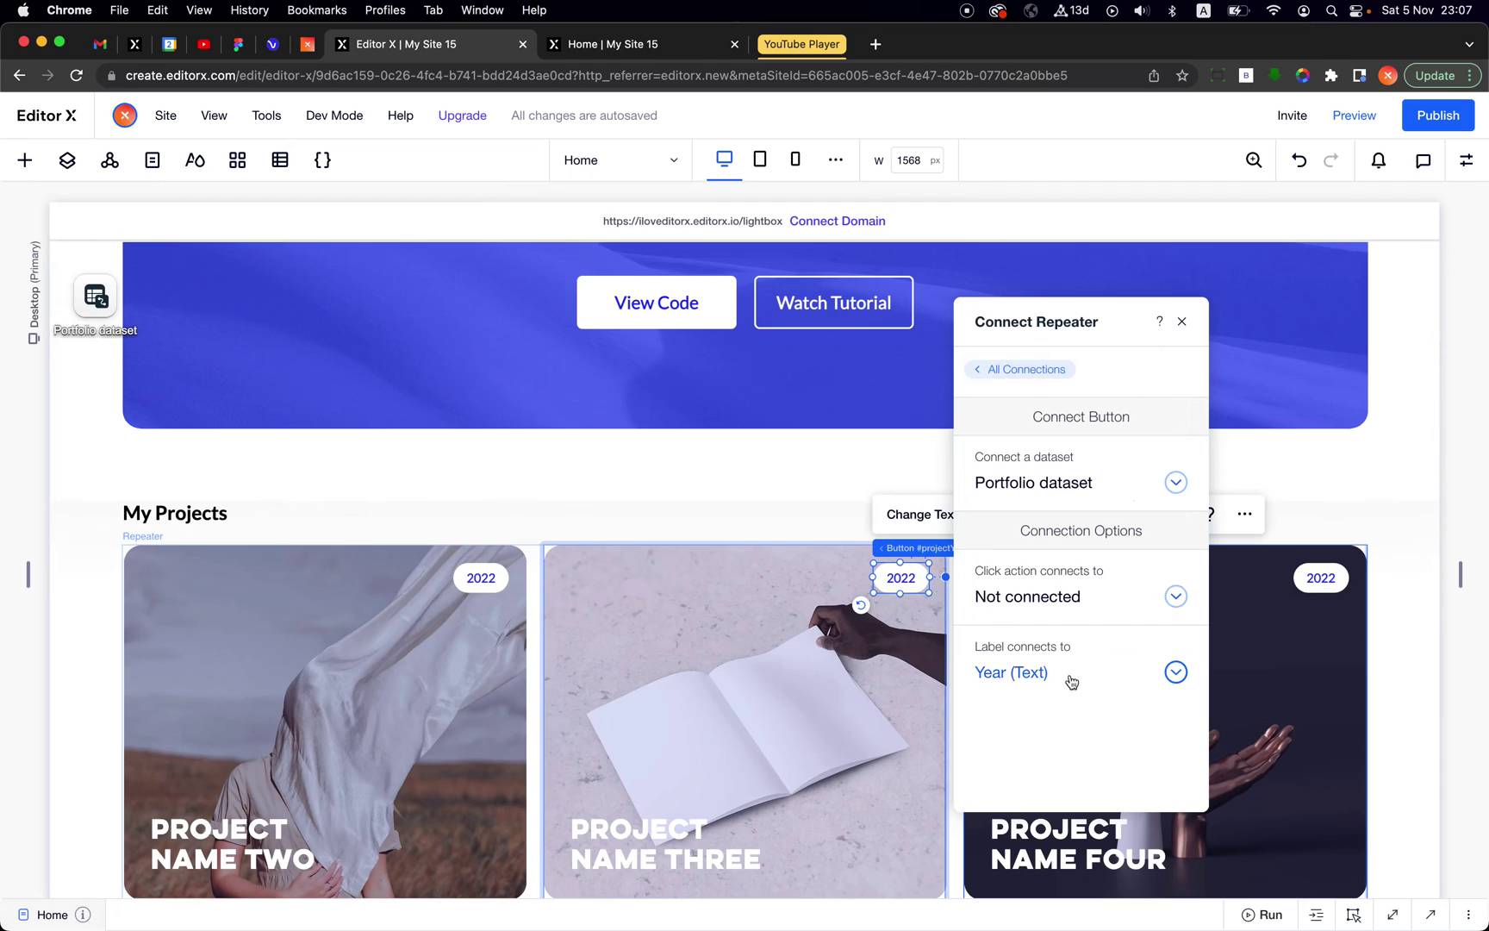
pyautogui.click(1182, 324)
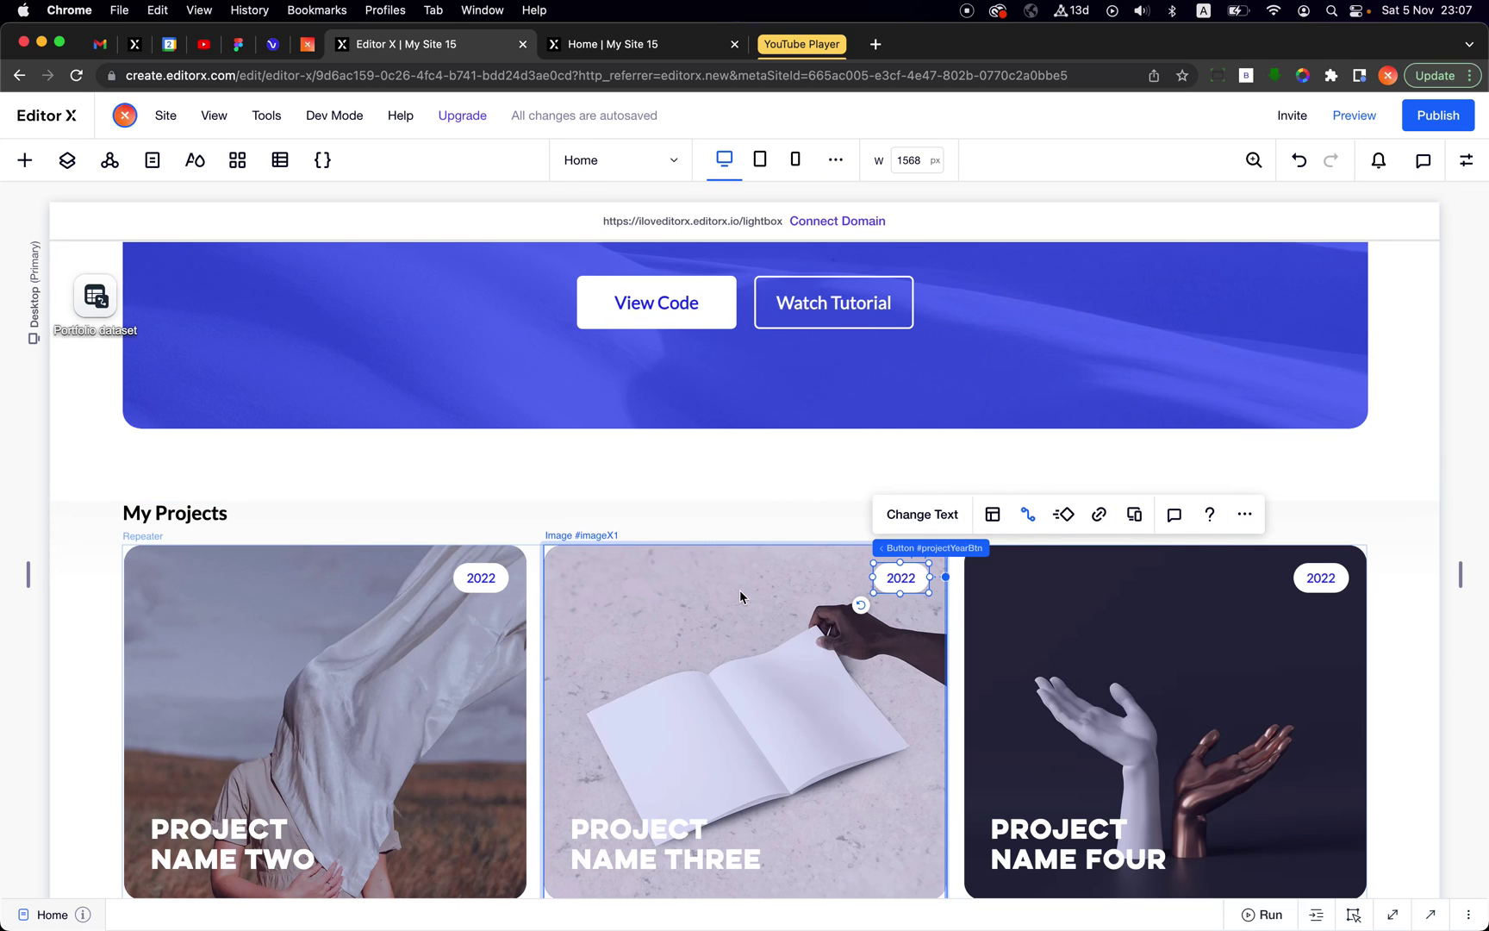
# Step: Compare the year buttons across the project cards, selecting the one on Project Name Nine, and return to the My Projects heading
pyautogui.scroll(-2, 740, 590)
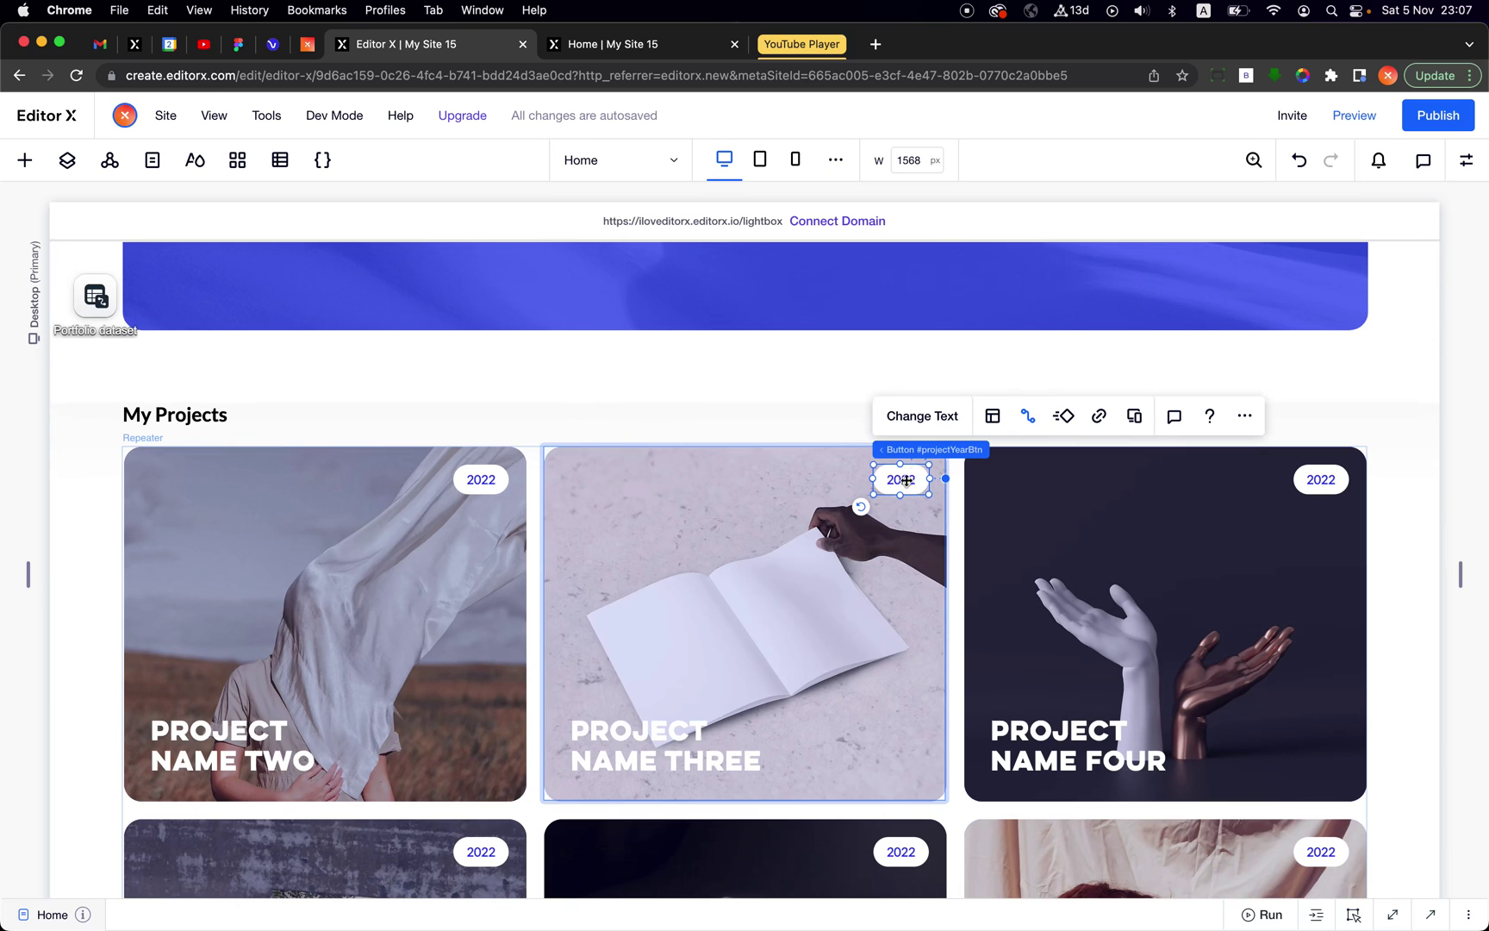
pyautogui.scroll(-15, 867, 589)
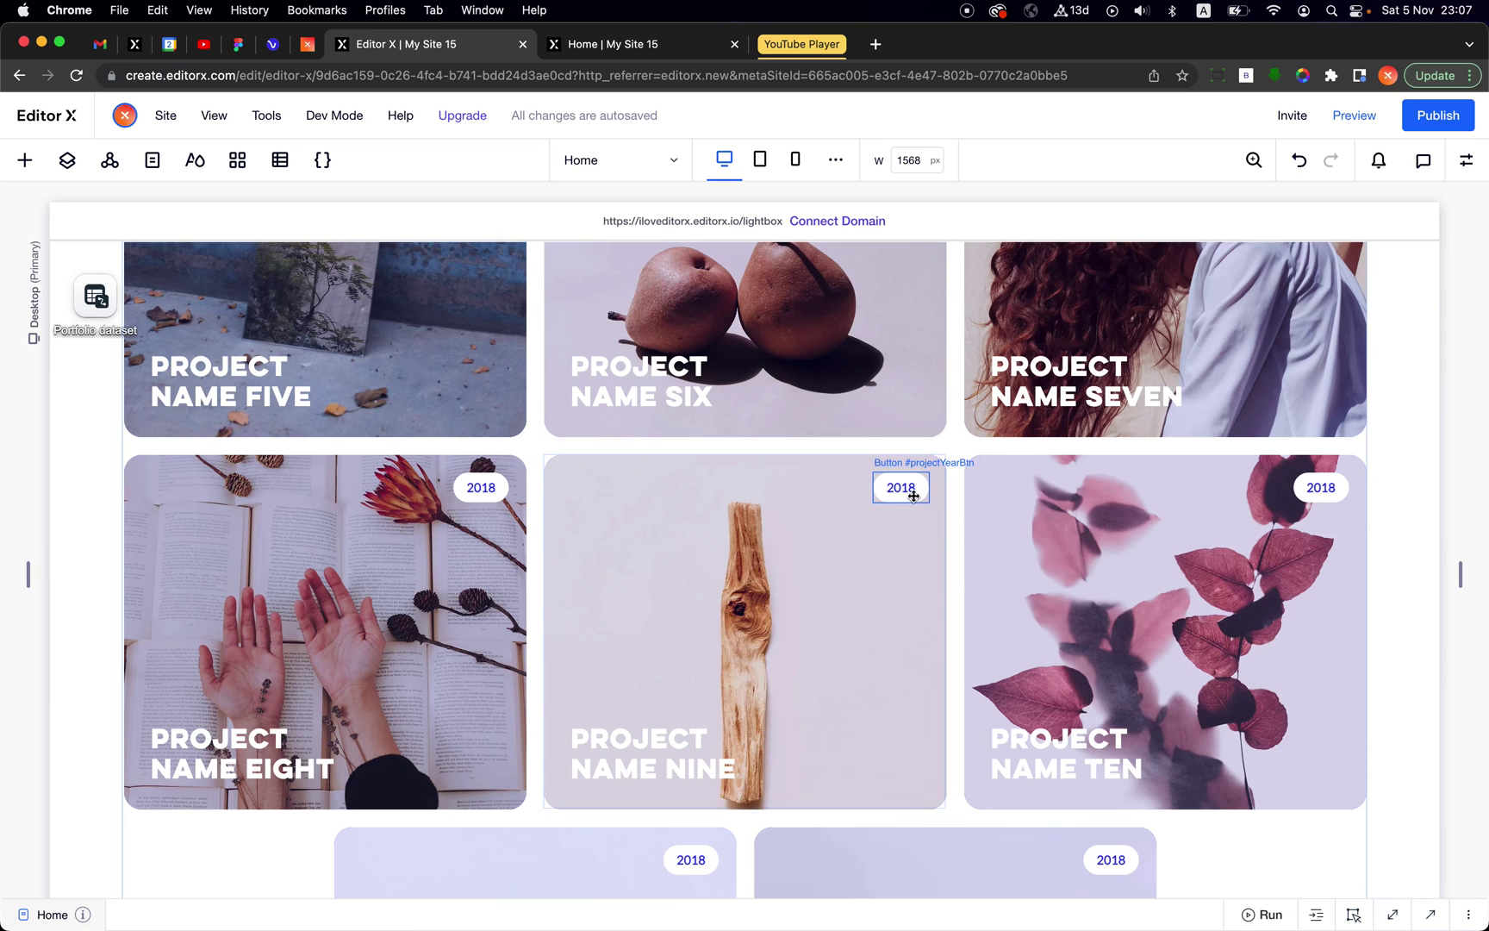
pyautogui.click(913, 496)
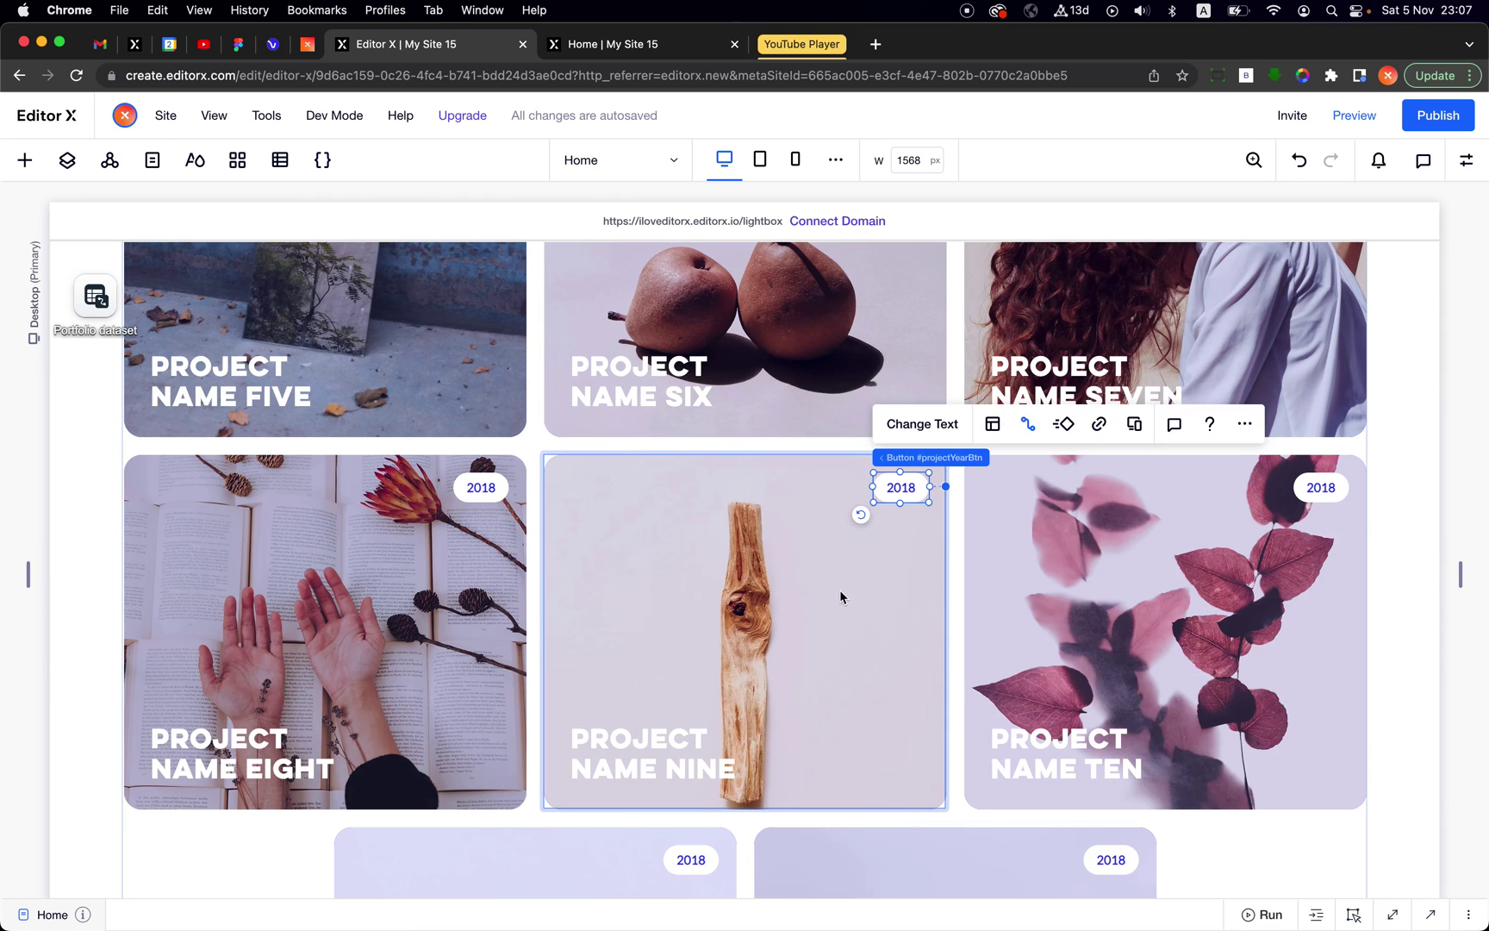
pyautogui.scroll(8, 839, 589)
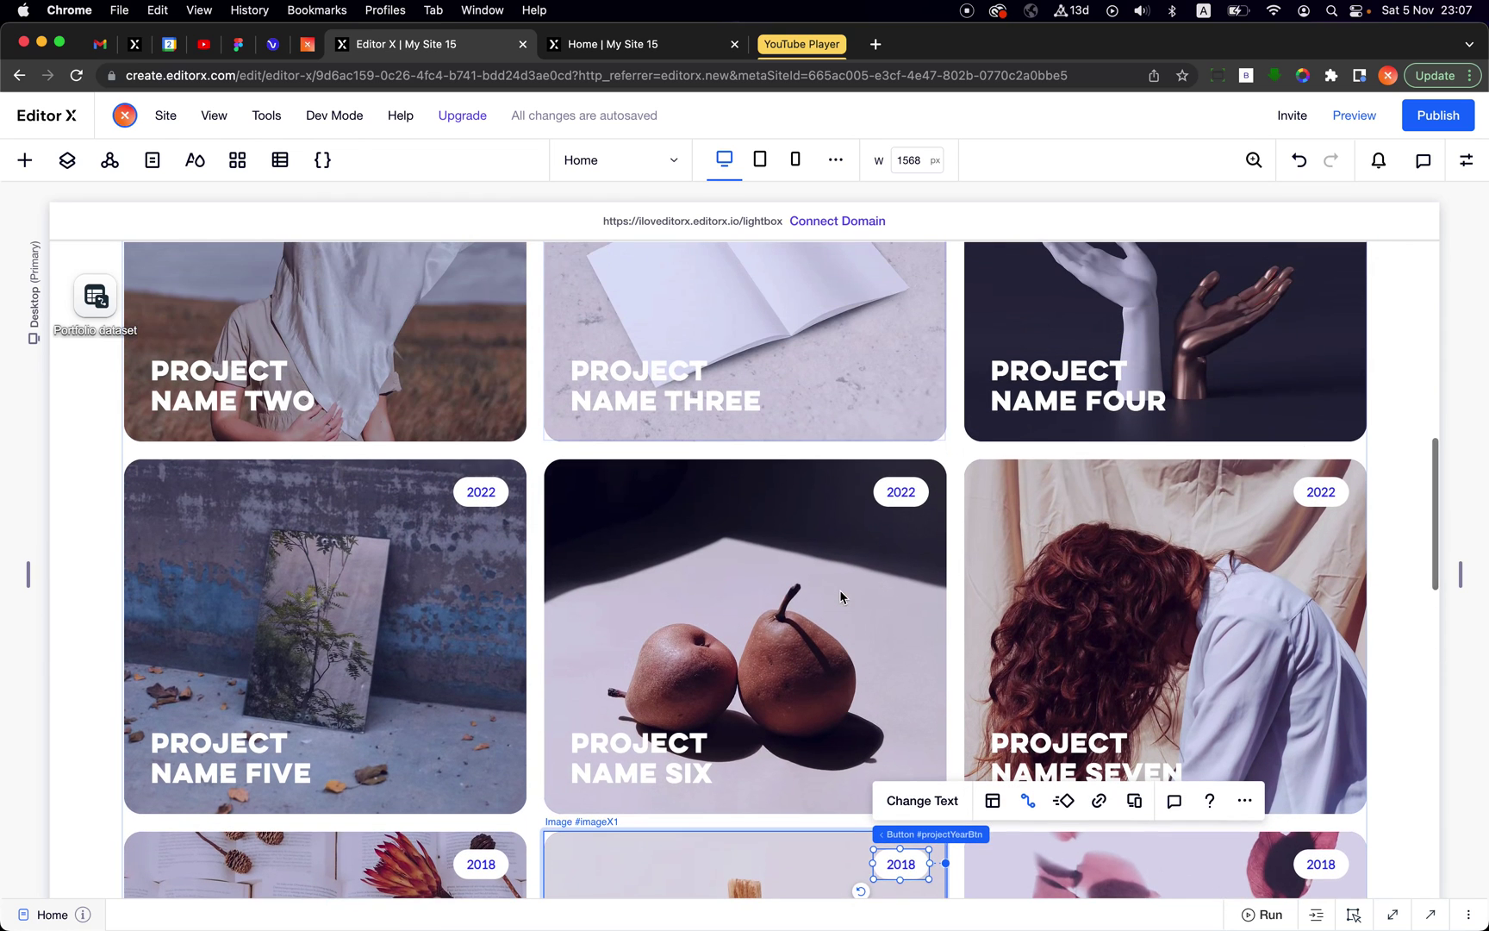
pyautogui.scroll(6, 840, 594)
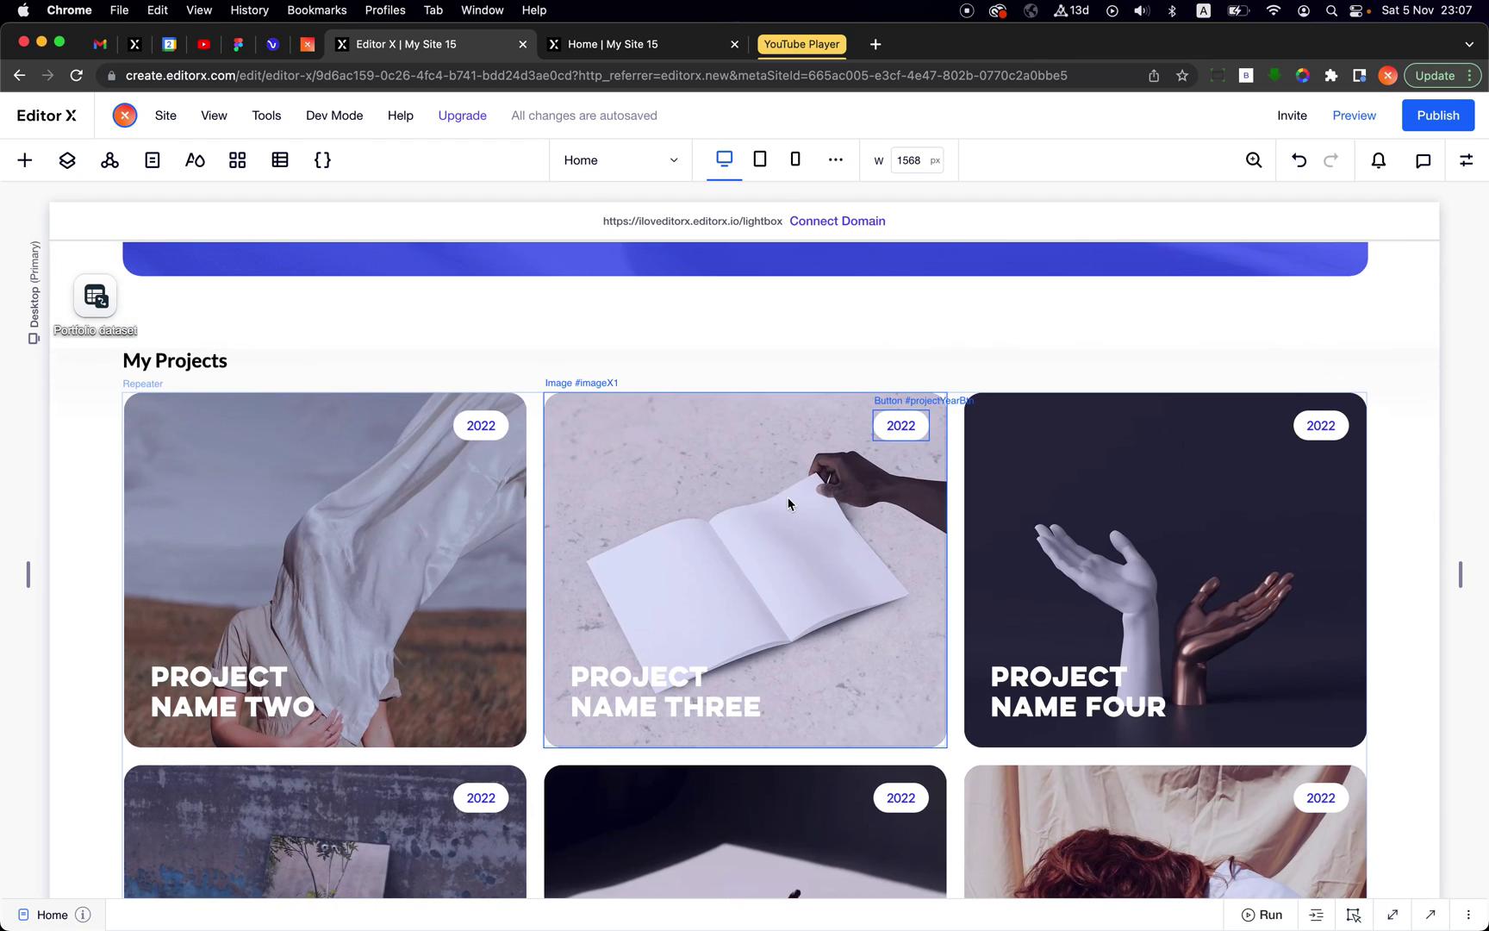
pyautogui.scroll(2, 790, 503)
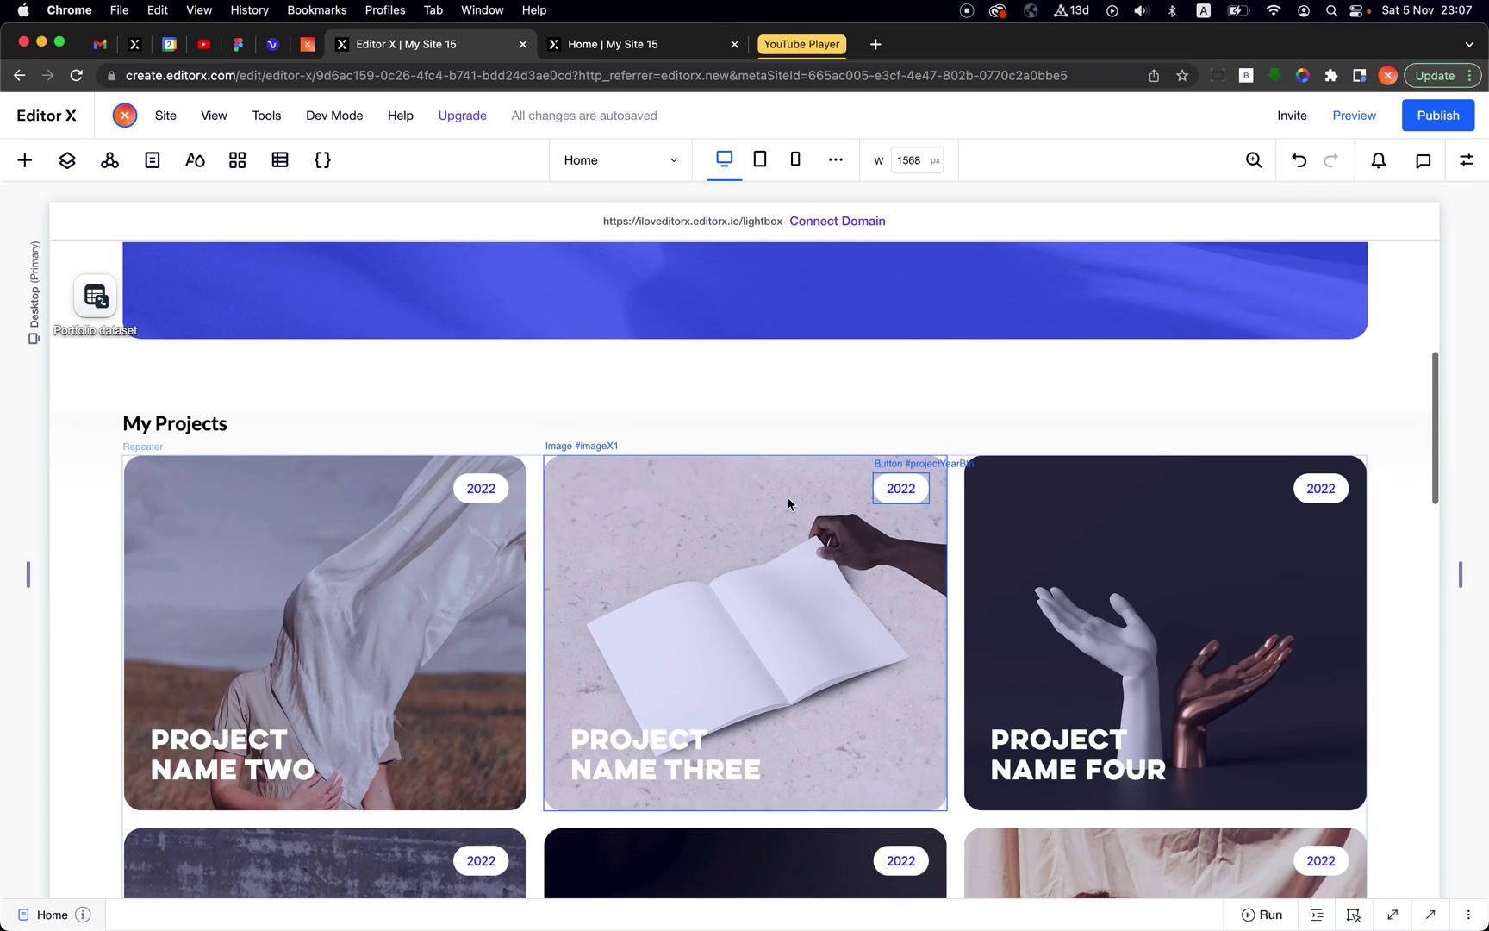
# Step: Open the 2022 Projects lightbox for editing and select its repeater of project cards
pyautogui.click(725, 390)
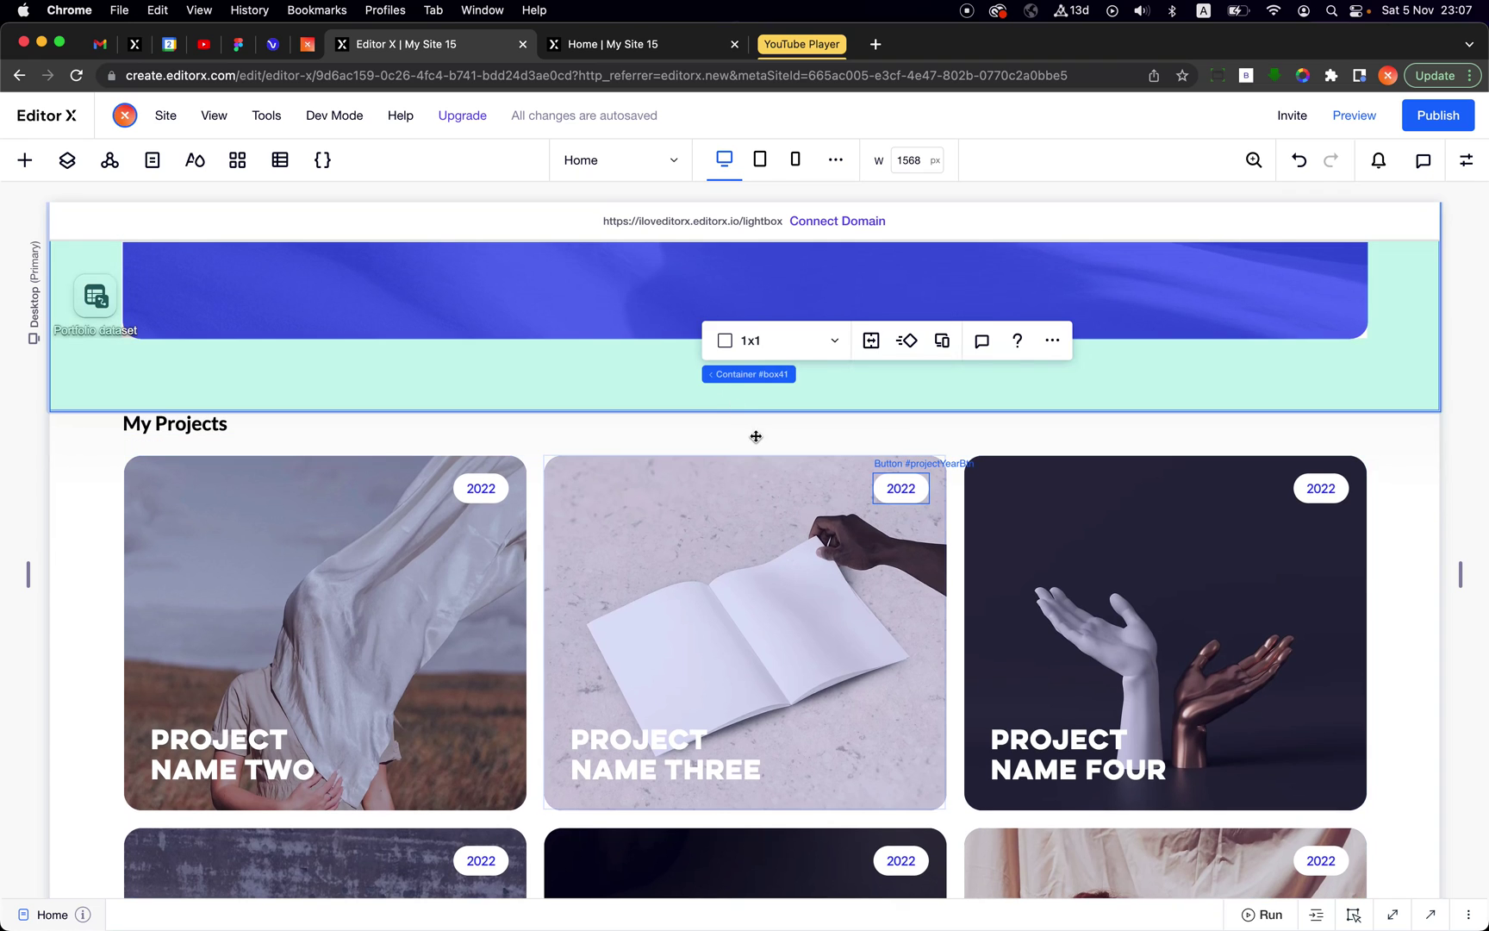
pyautogui.click(534, 509)
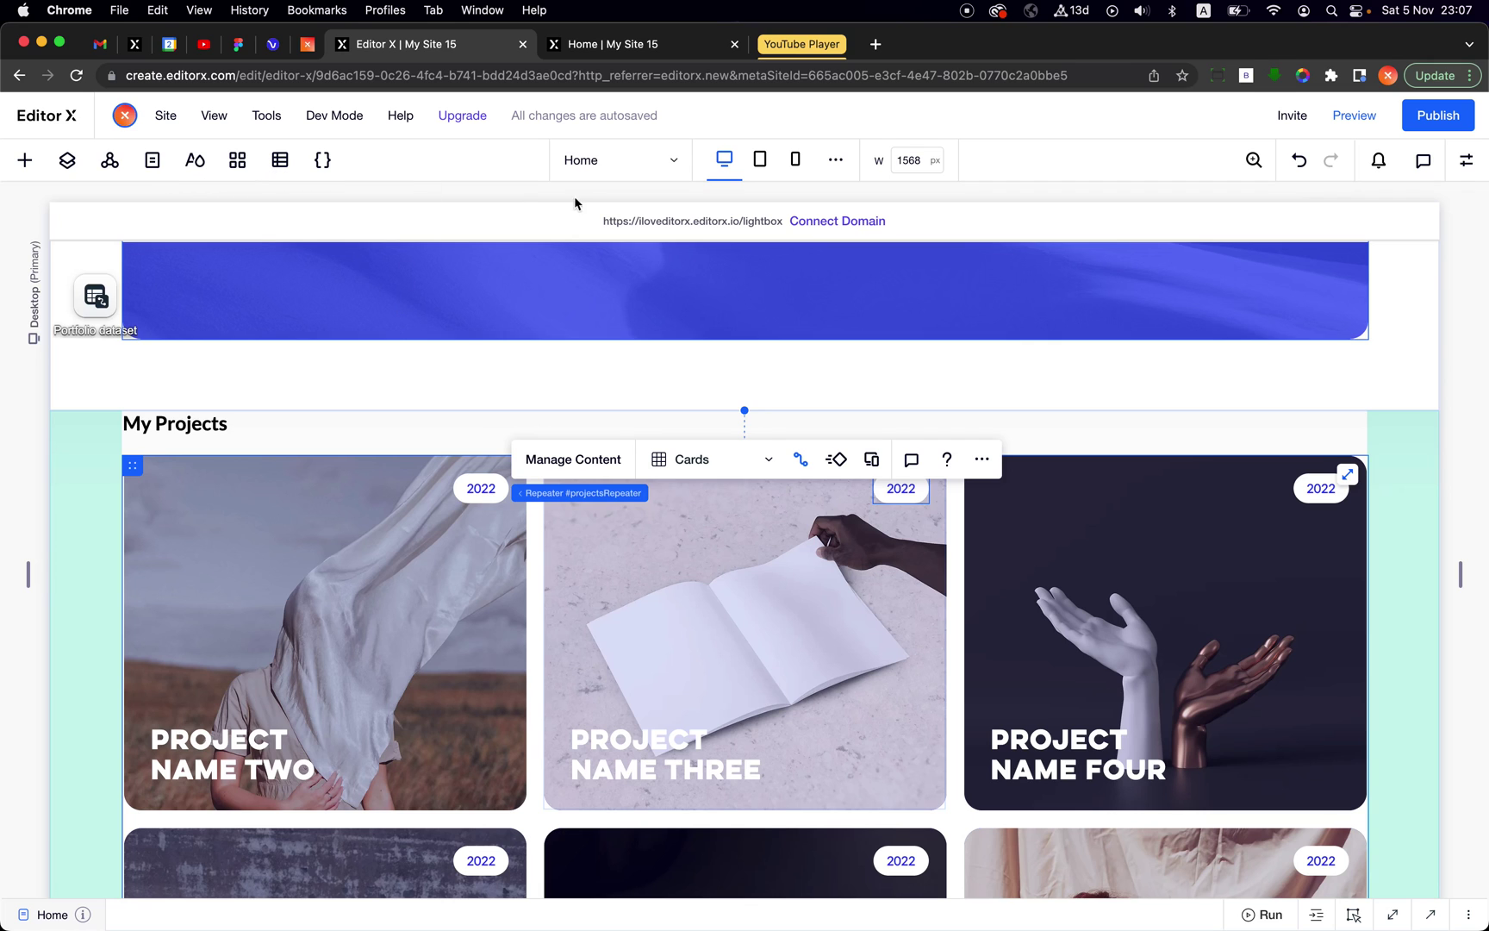
pyautogui.click(151, 162)
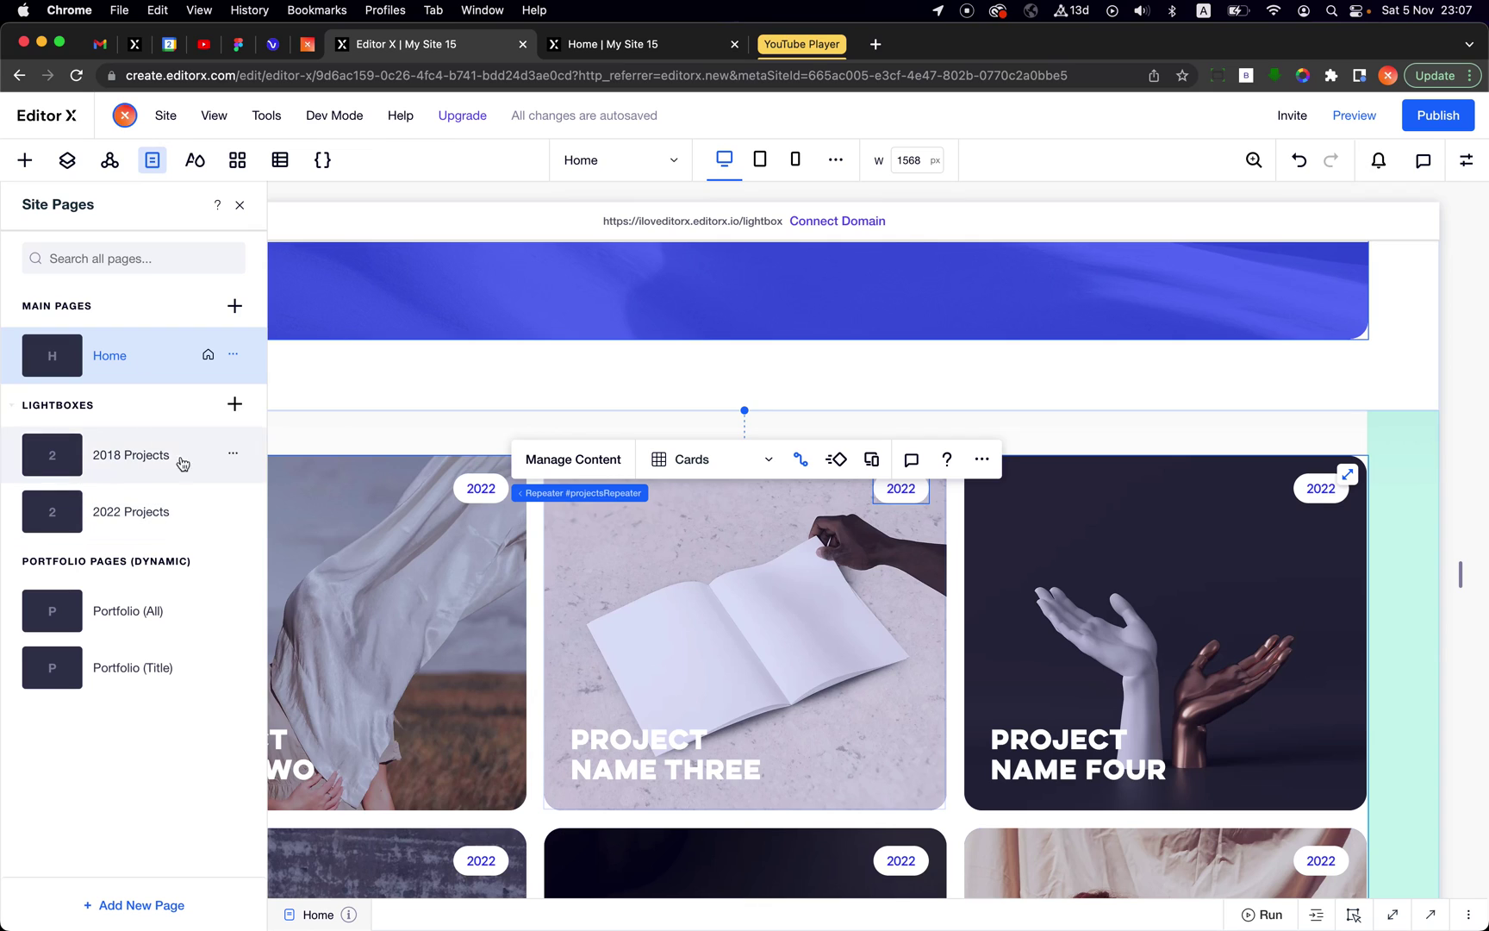
pyautogui.click(146, 508)
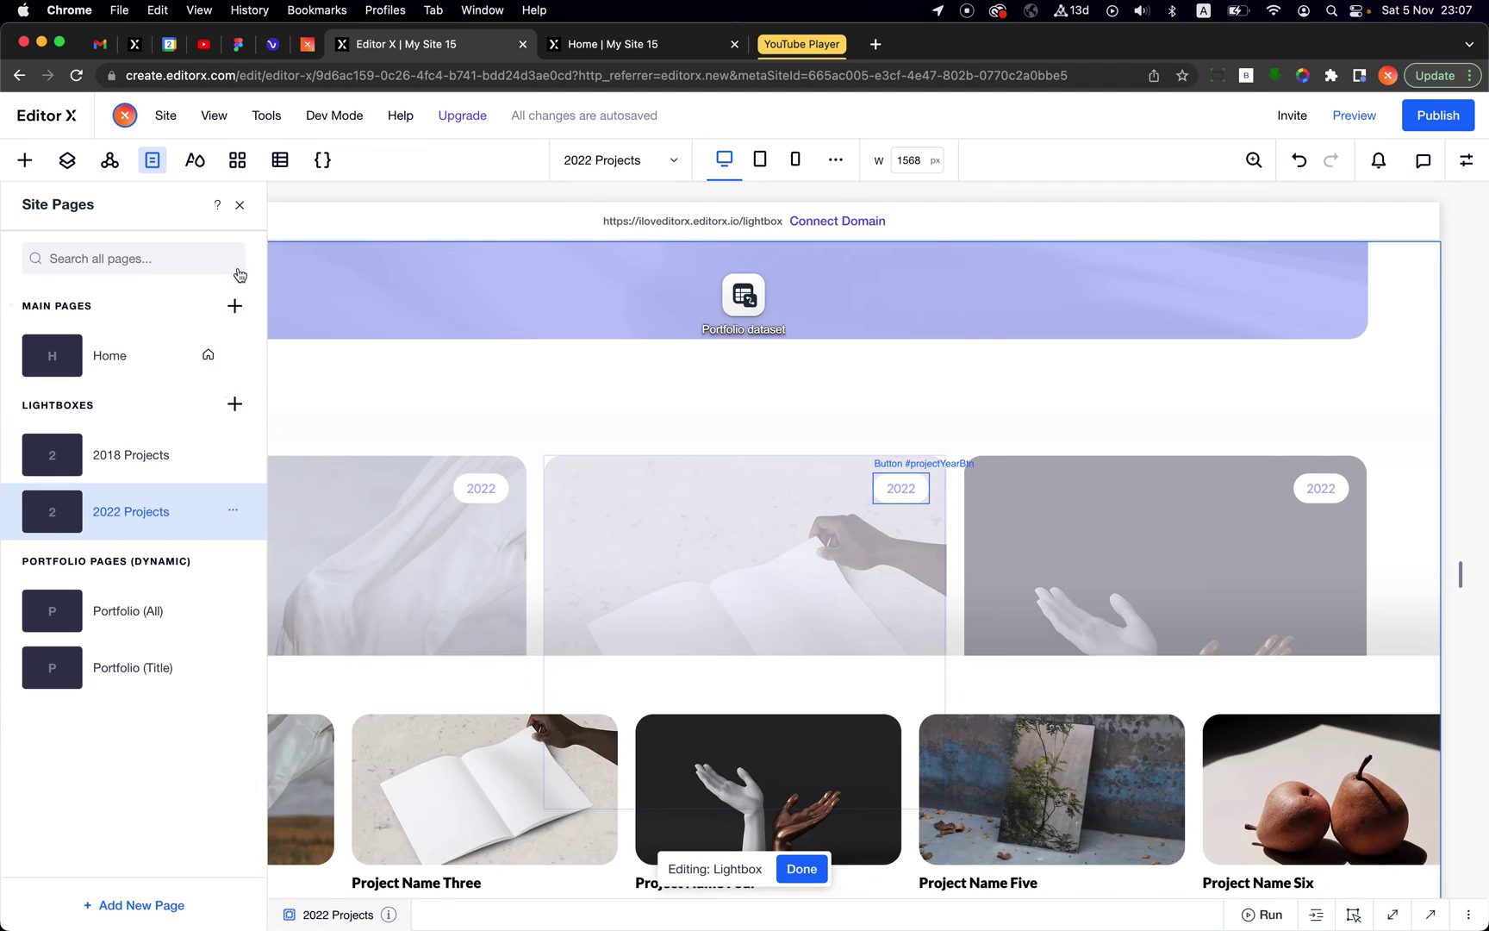
pyautogui.click(241, 209)
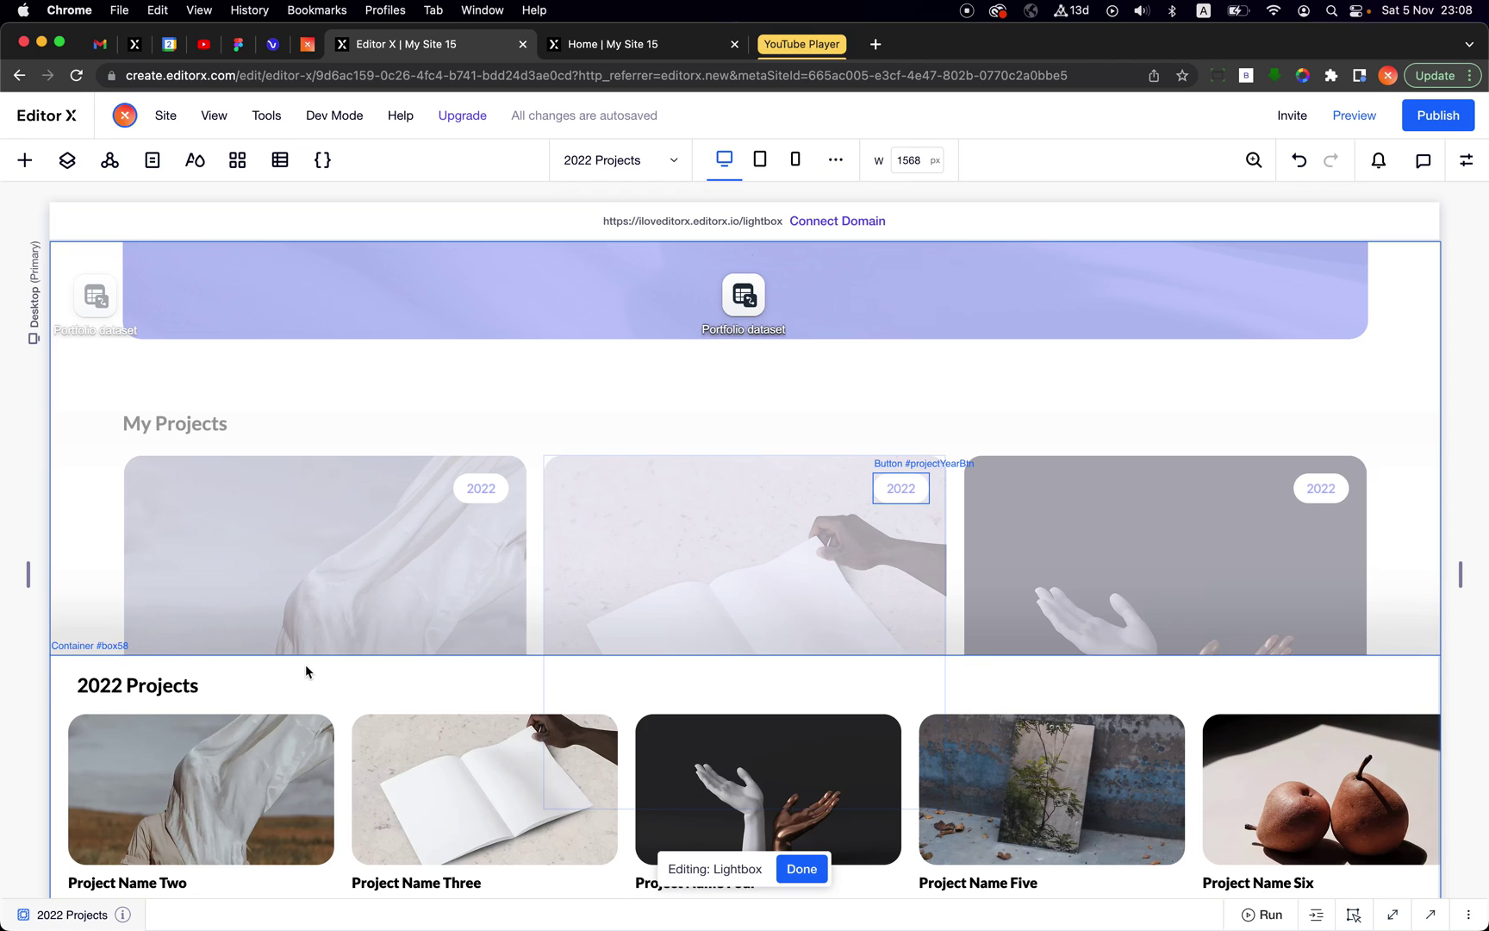
pyautogui.click(347, 770)
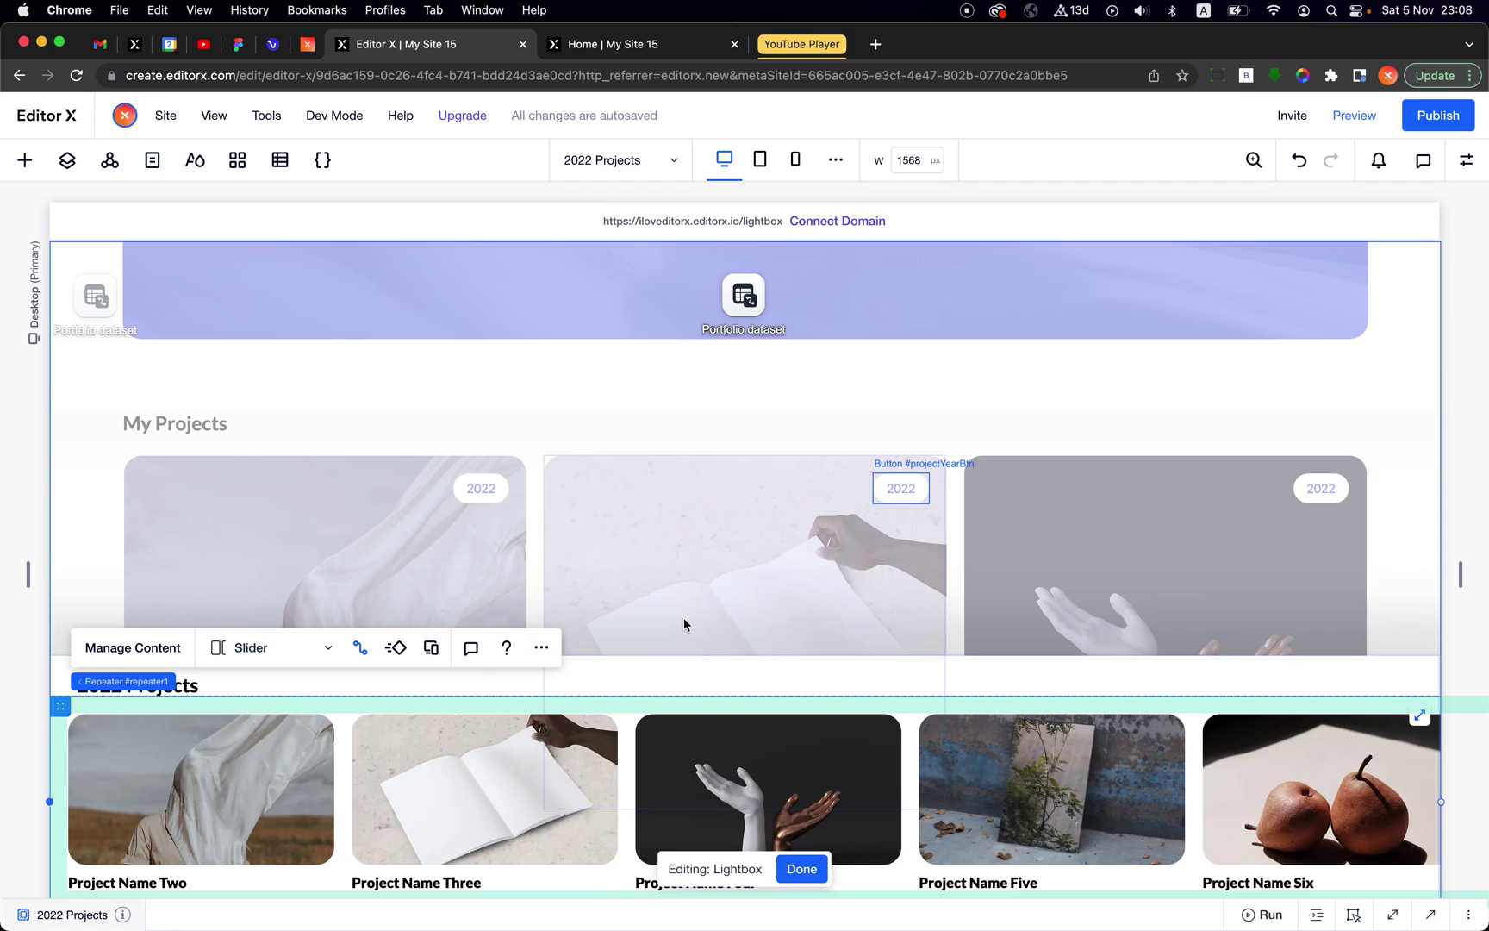
# Step: Review the Year filter in the settings of the 2022 Projects lightbox's Portfolio dataset, and close the settings without changes
pyautogui.click(752, 315)
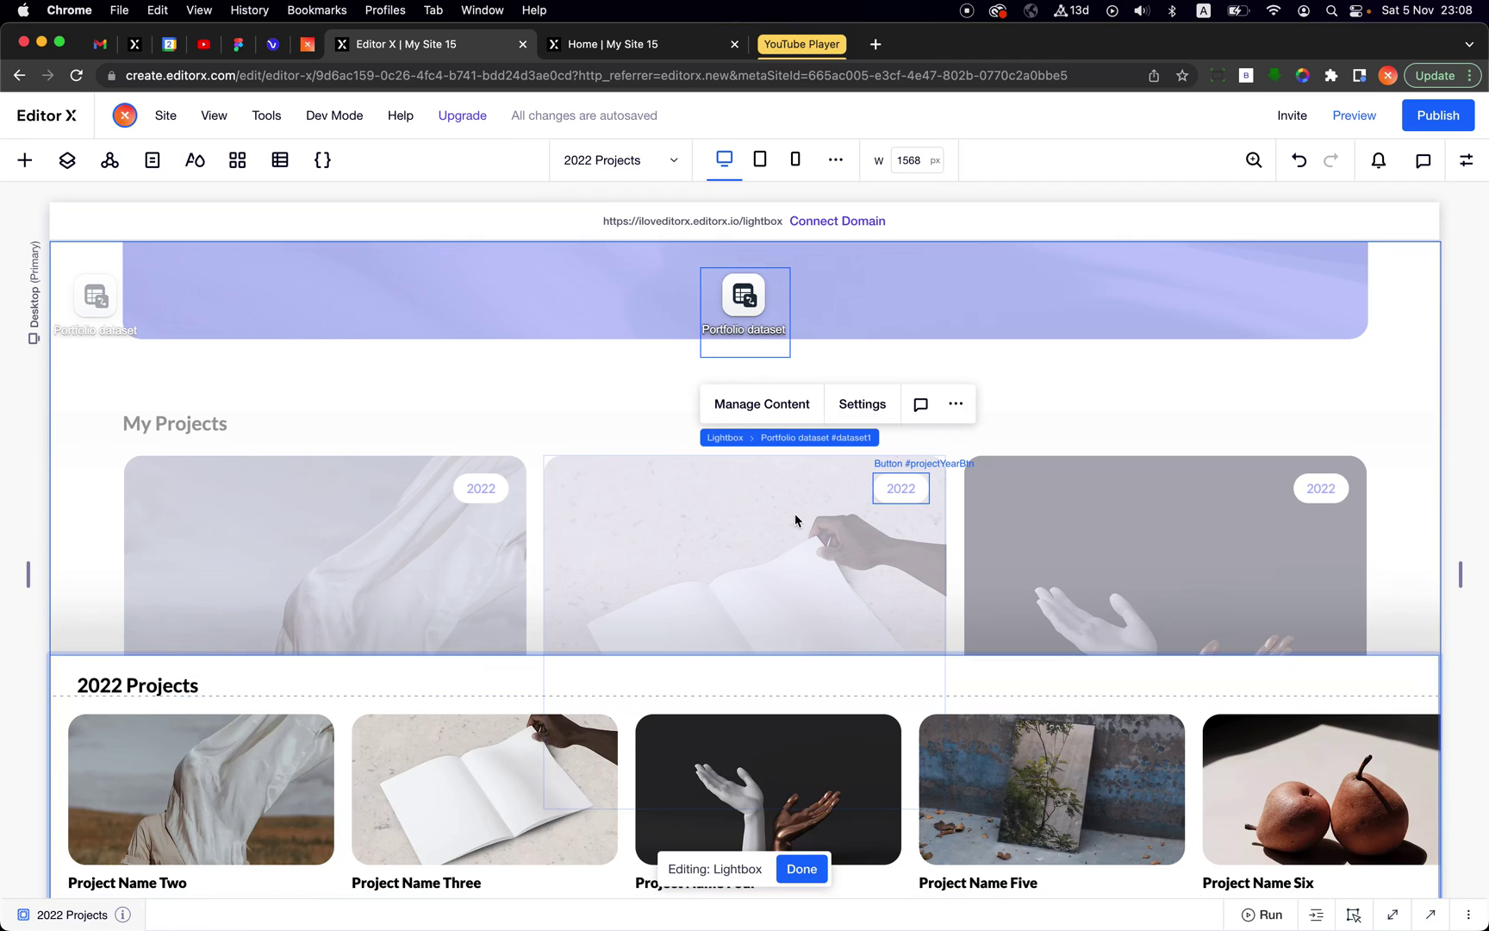
pyautogui.click(863, 405)
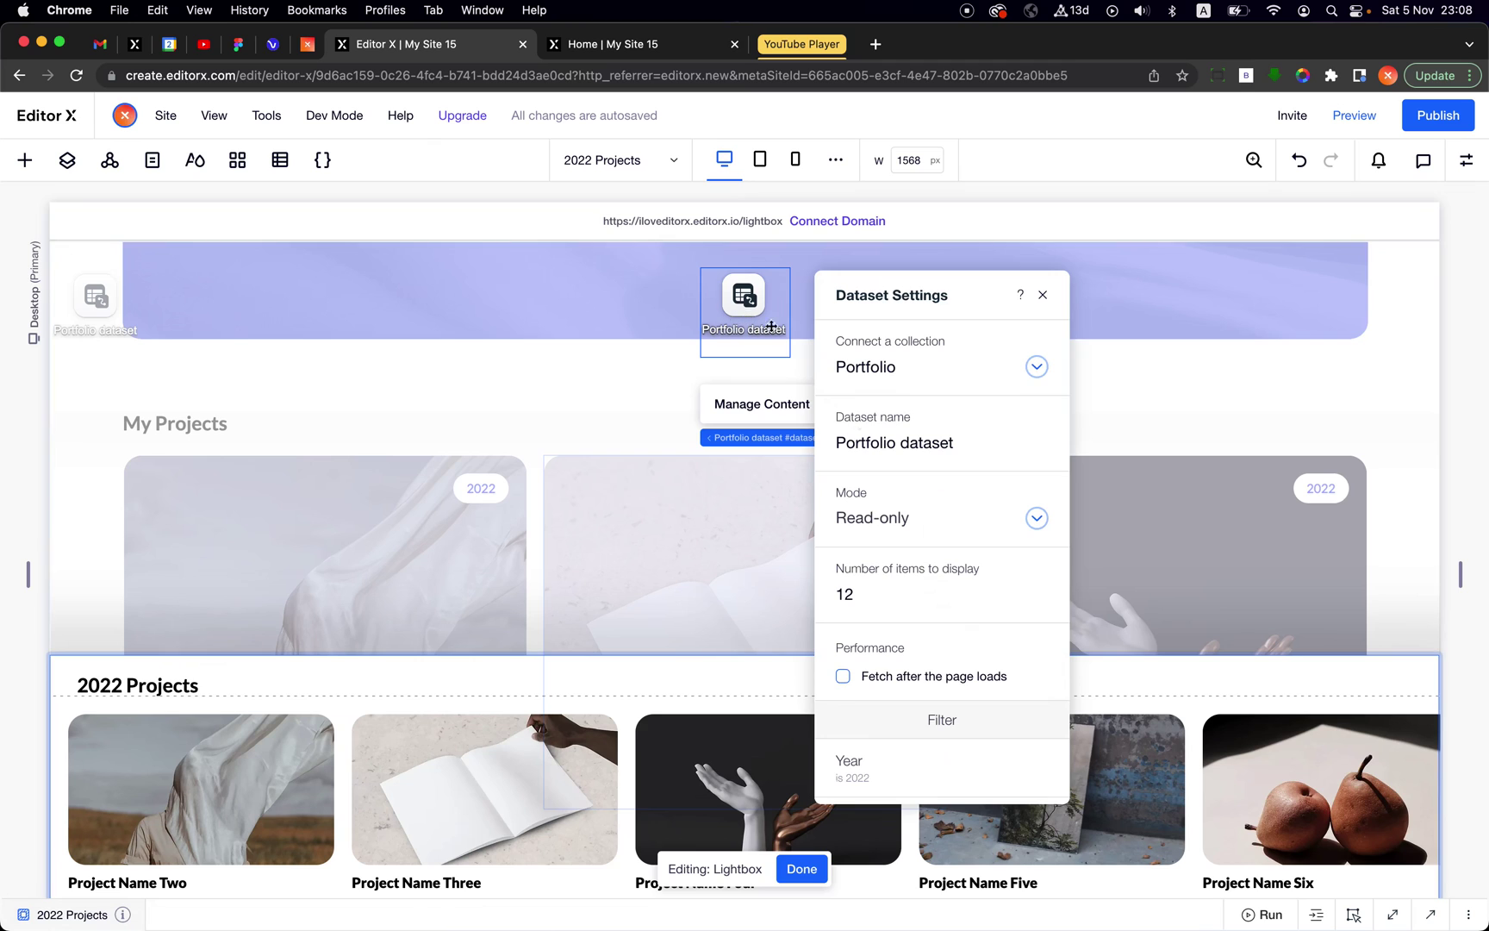
pyautogui.scroll(-4, 914, 586)
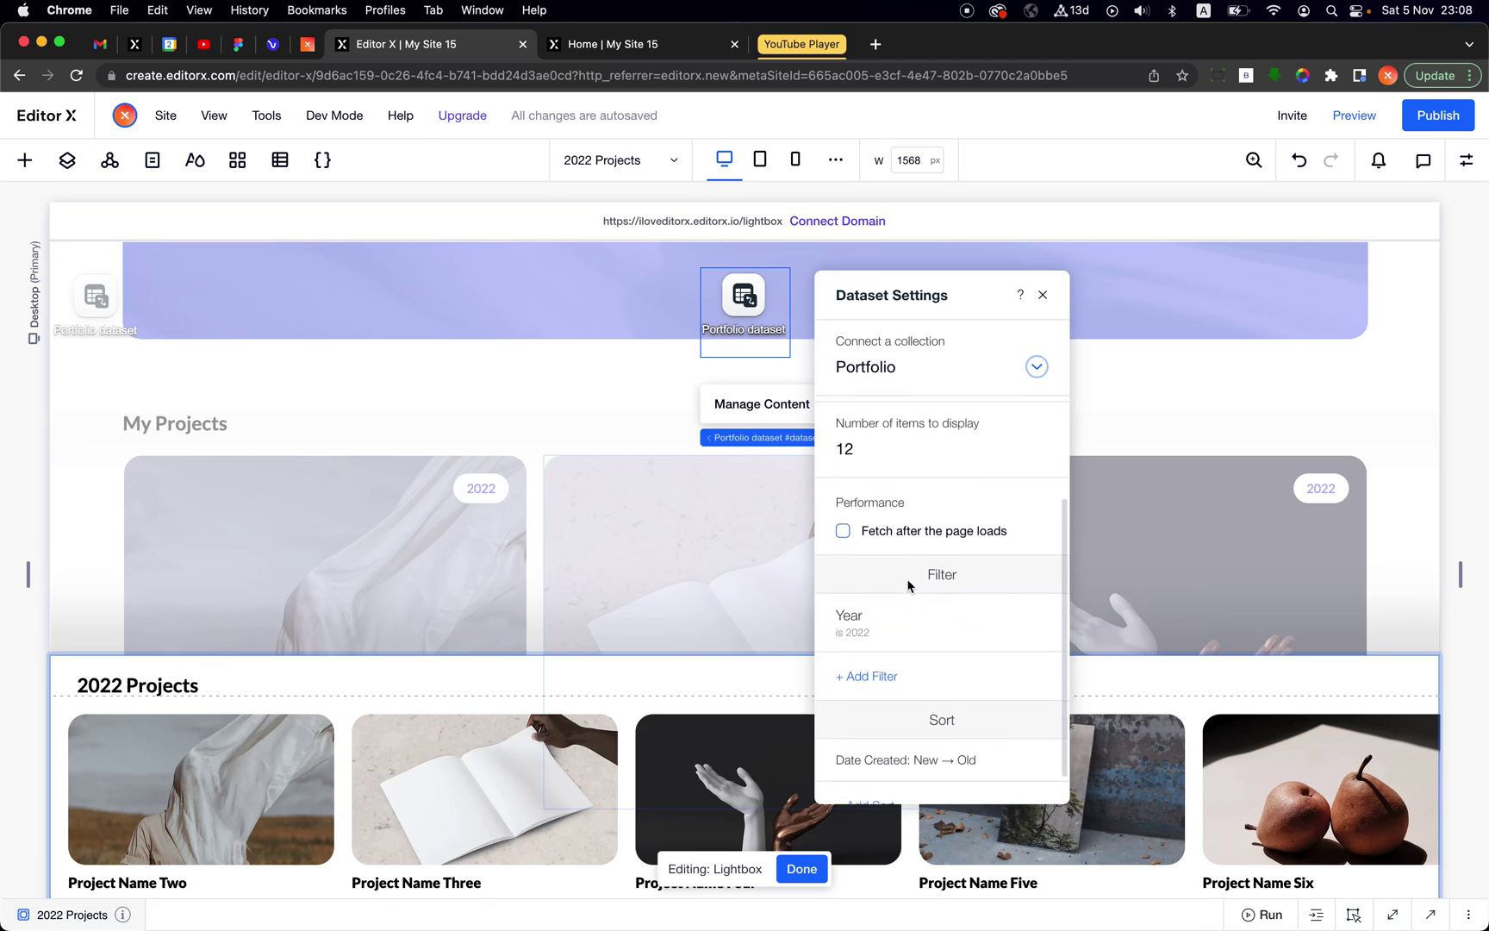
pyautogui.click(1038, 612)
pyautogui.click(990, 607)
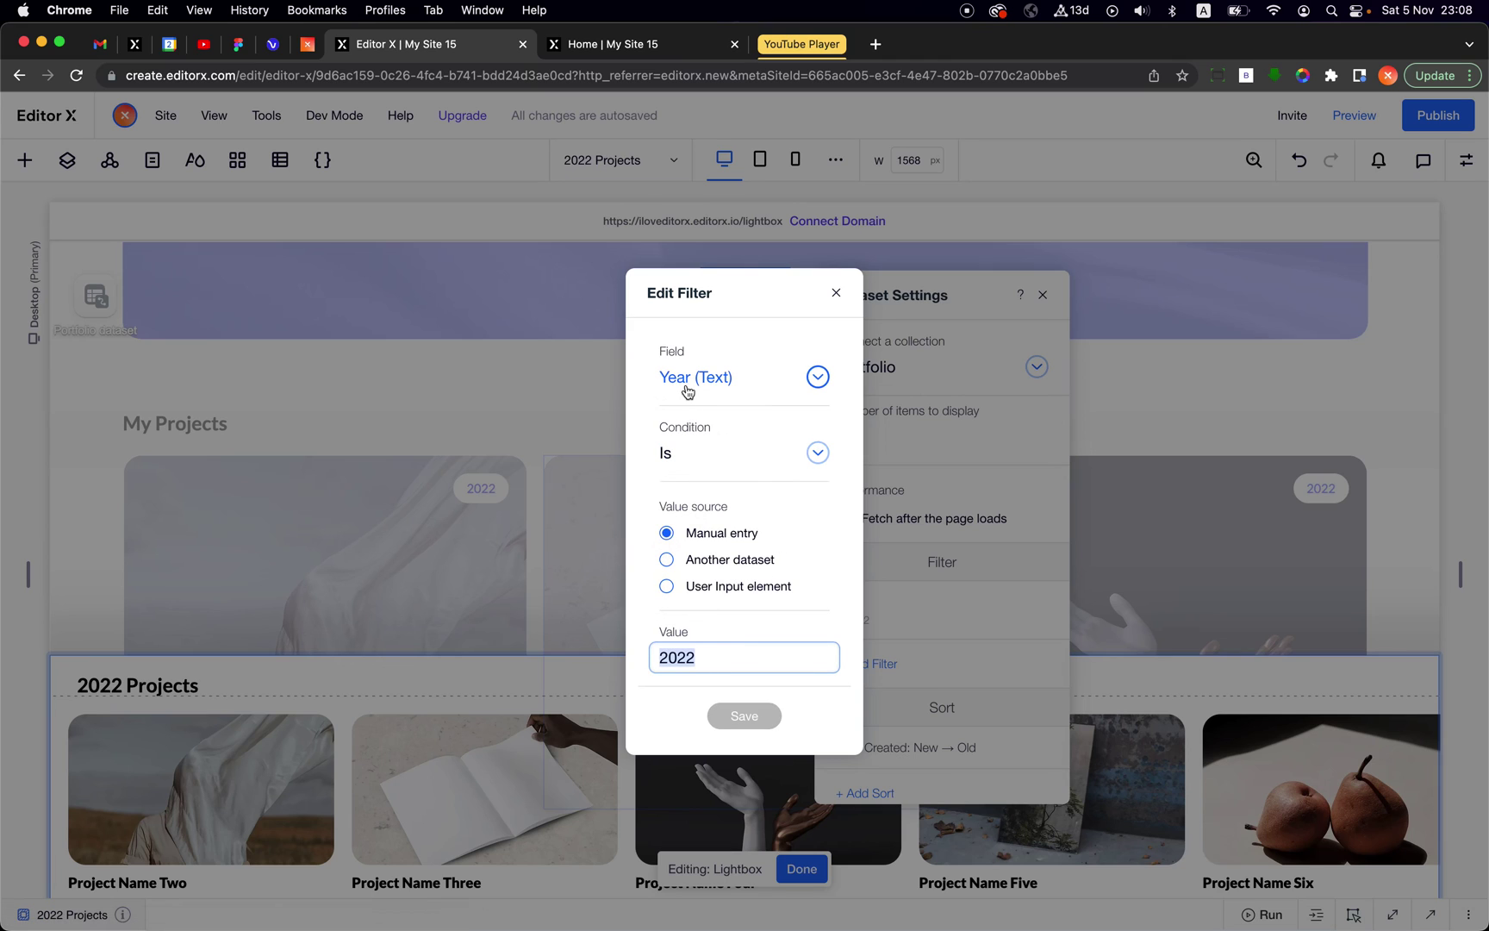
pyautogui.click(716, 658)
pyautogui.click(836, 292)
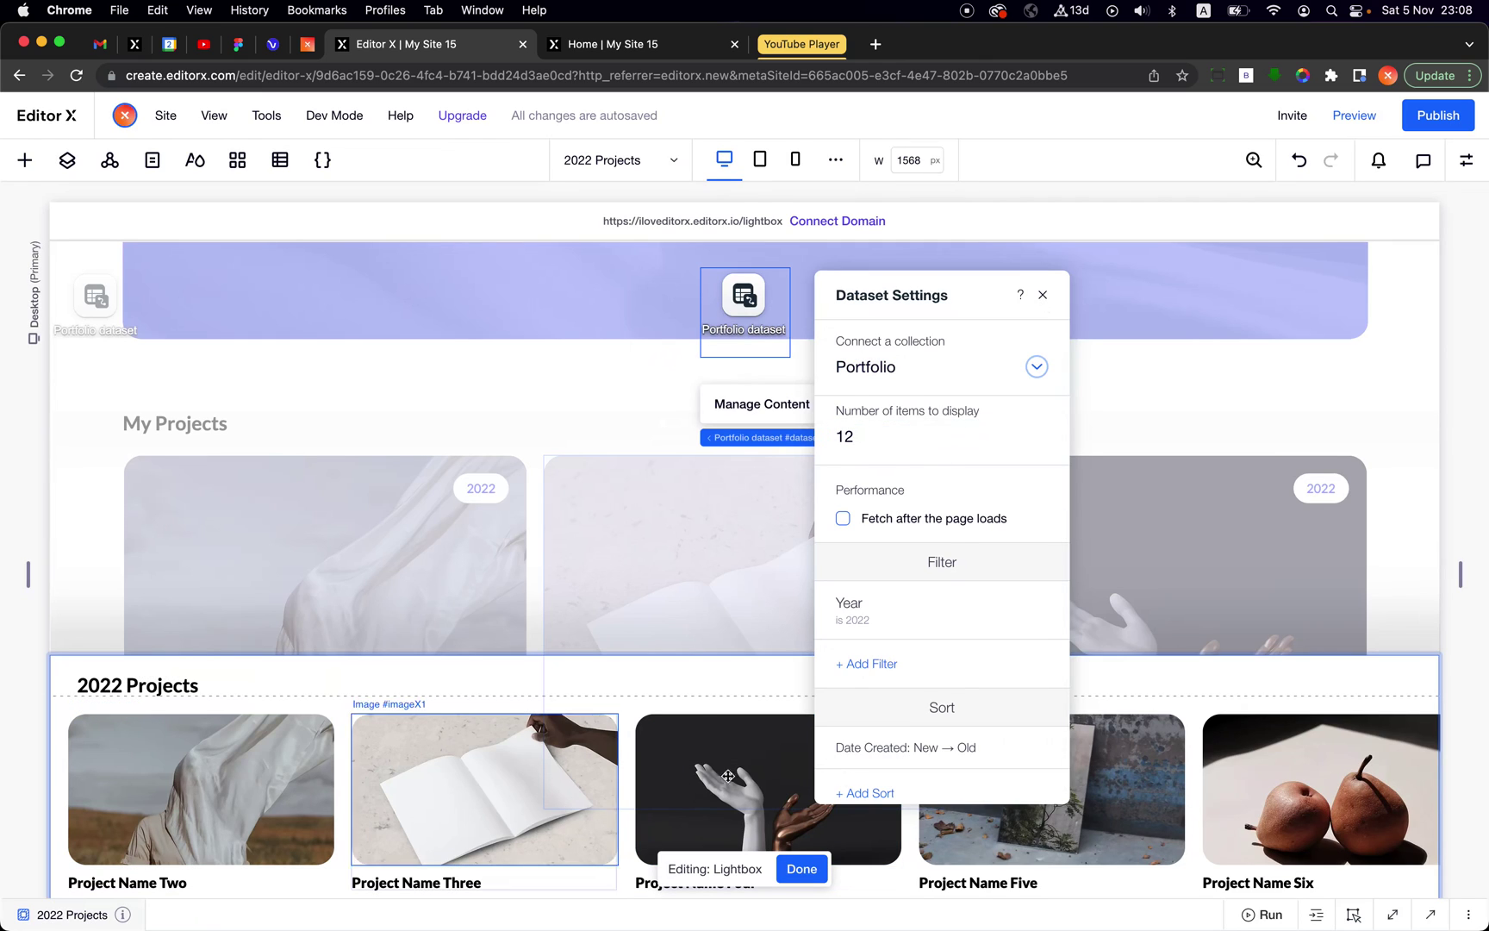
pyautogui.click(1043, 296)
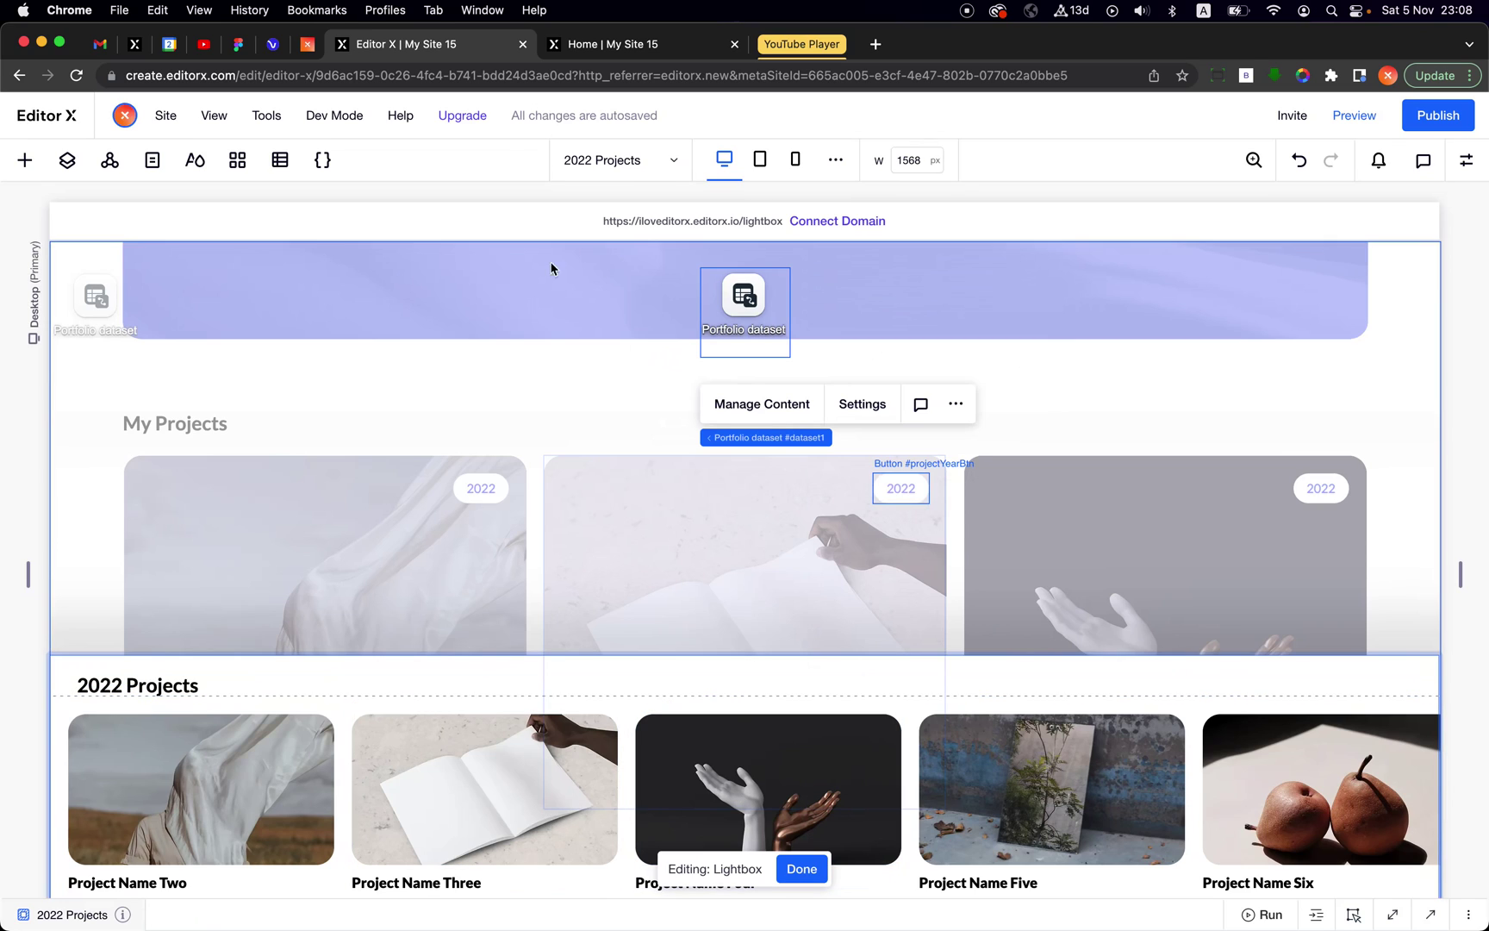
# Step: View the 2018 Projects lightbox, and leave lightbox editing to return to the My Projects section of the Home page
pyautogui.click(613, 161)
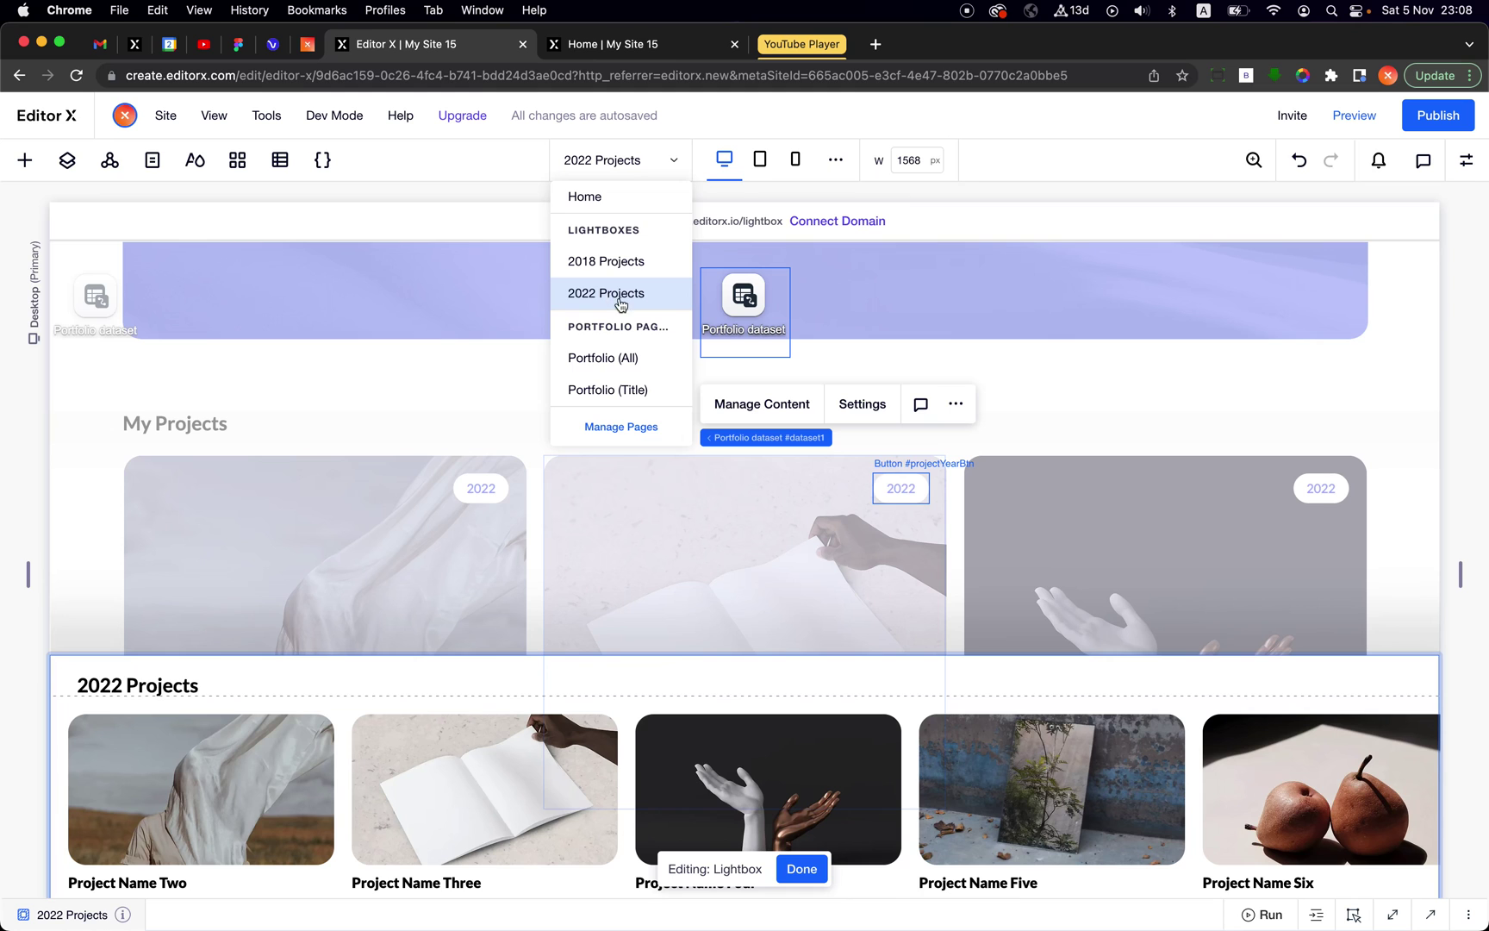
pyautogui.click(619, 264)
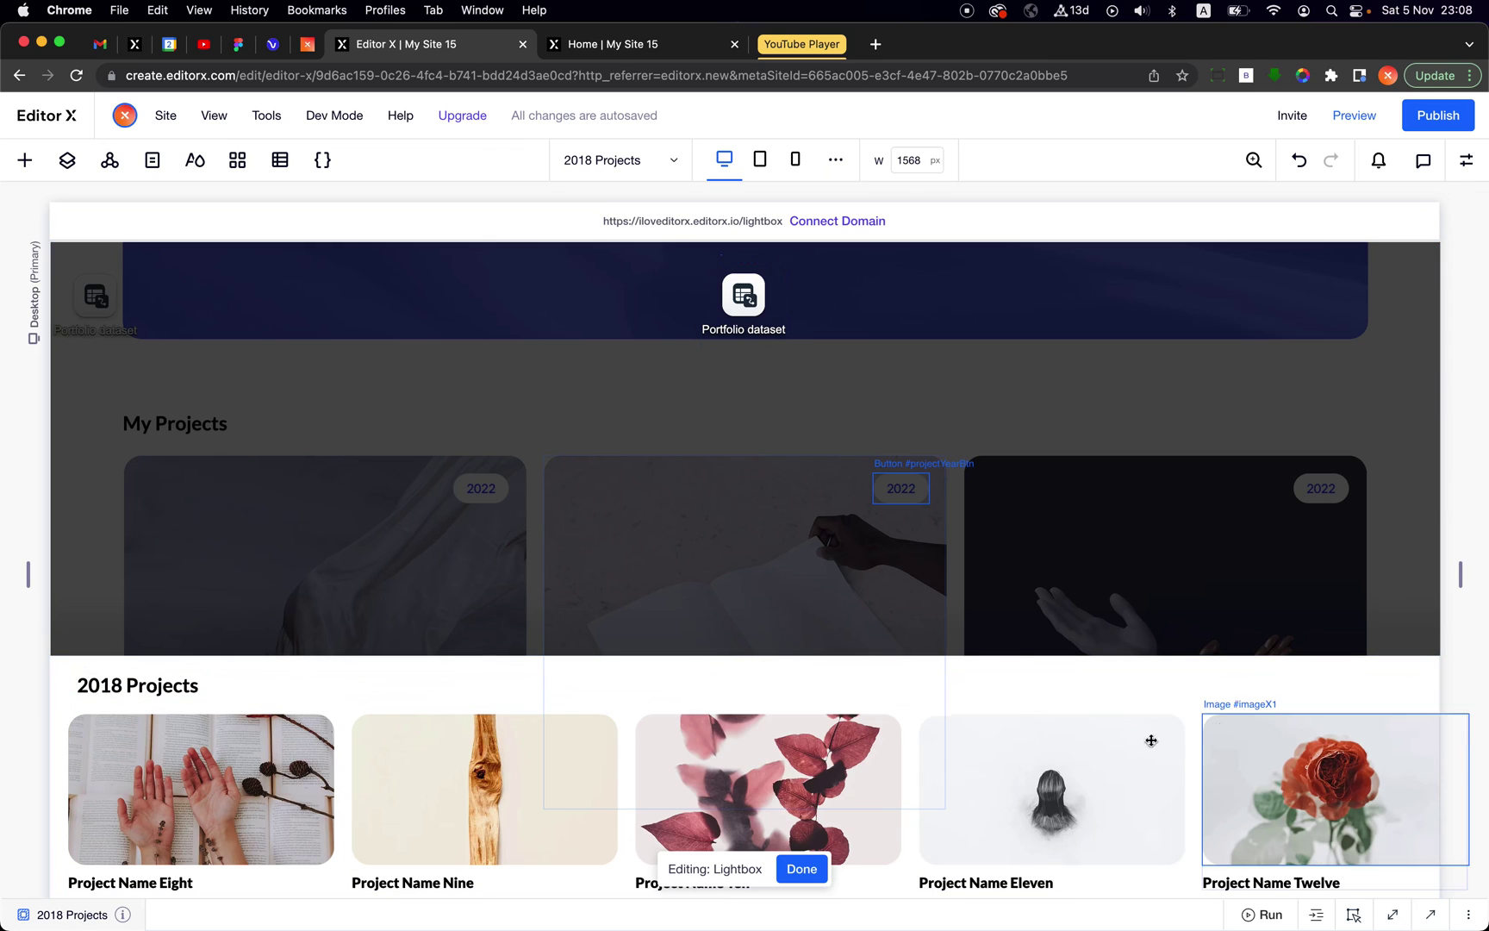
pyautogui.click(801, 869)
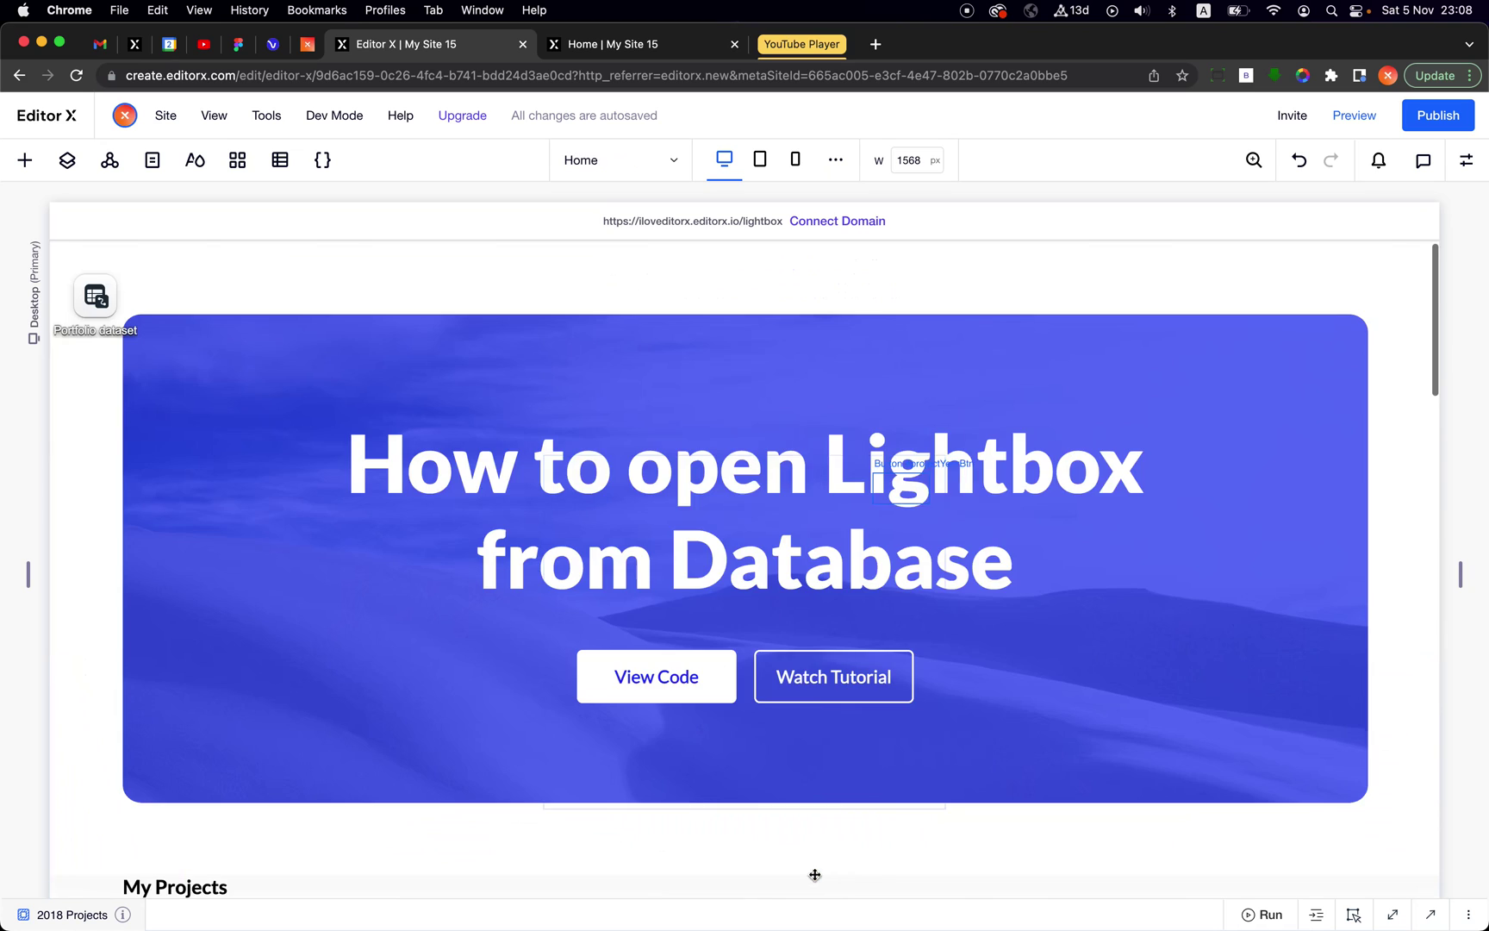
pyautogui.scroll(-5, 738, 622)
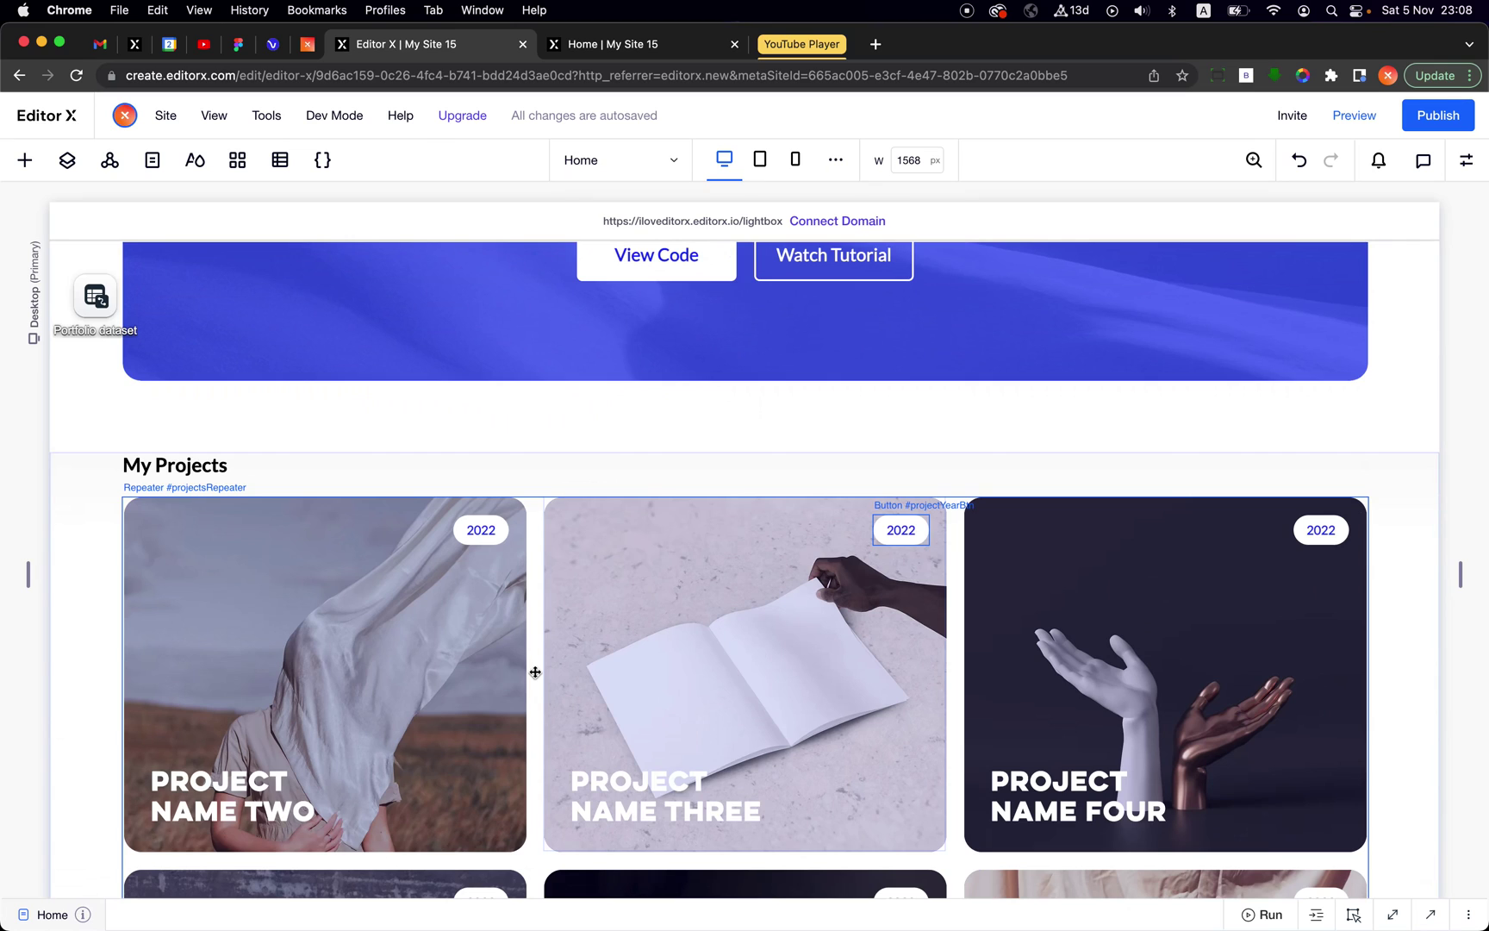
# Step: Select Project Name Two's year button, and examine the Lightbox To Open field in the Portfolio collection
pyautogui.click(480, 535)
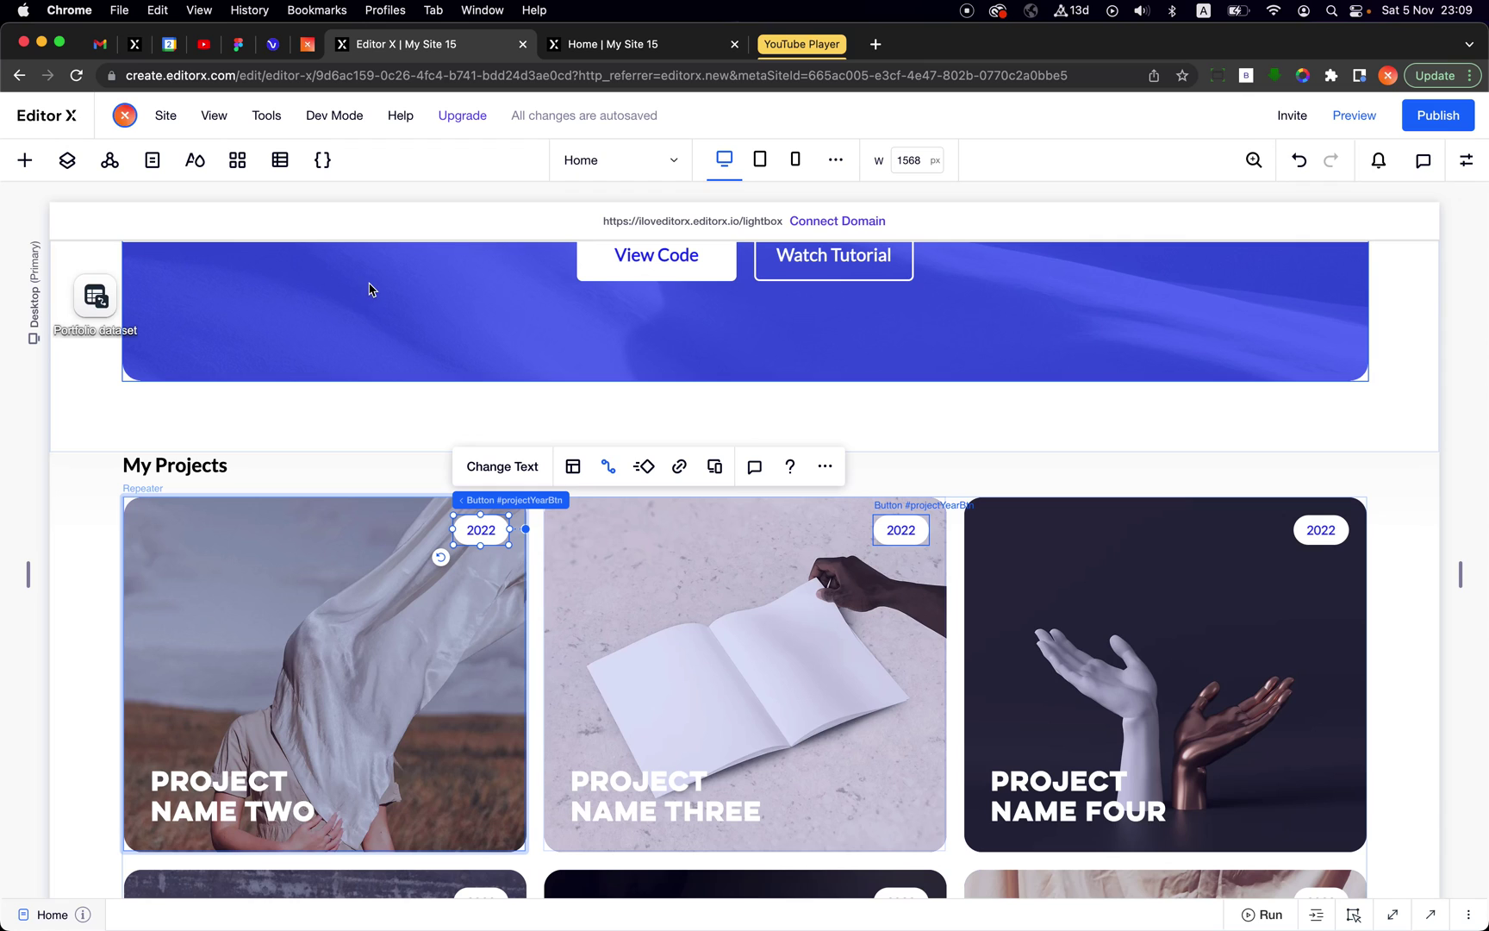
pyautogui.click(280, 160)
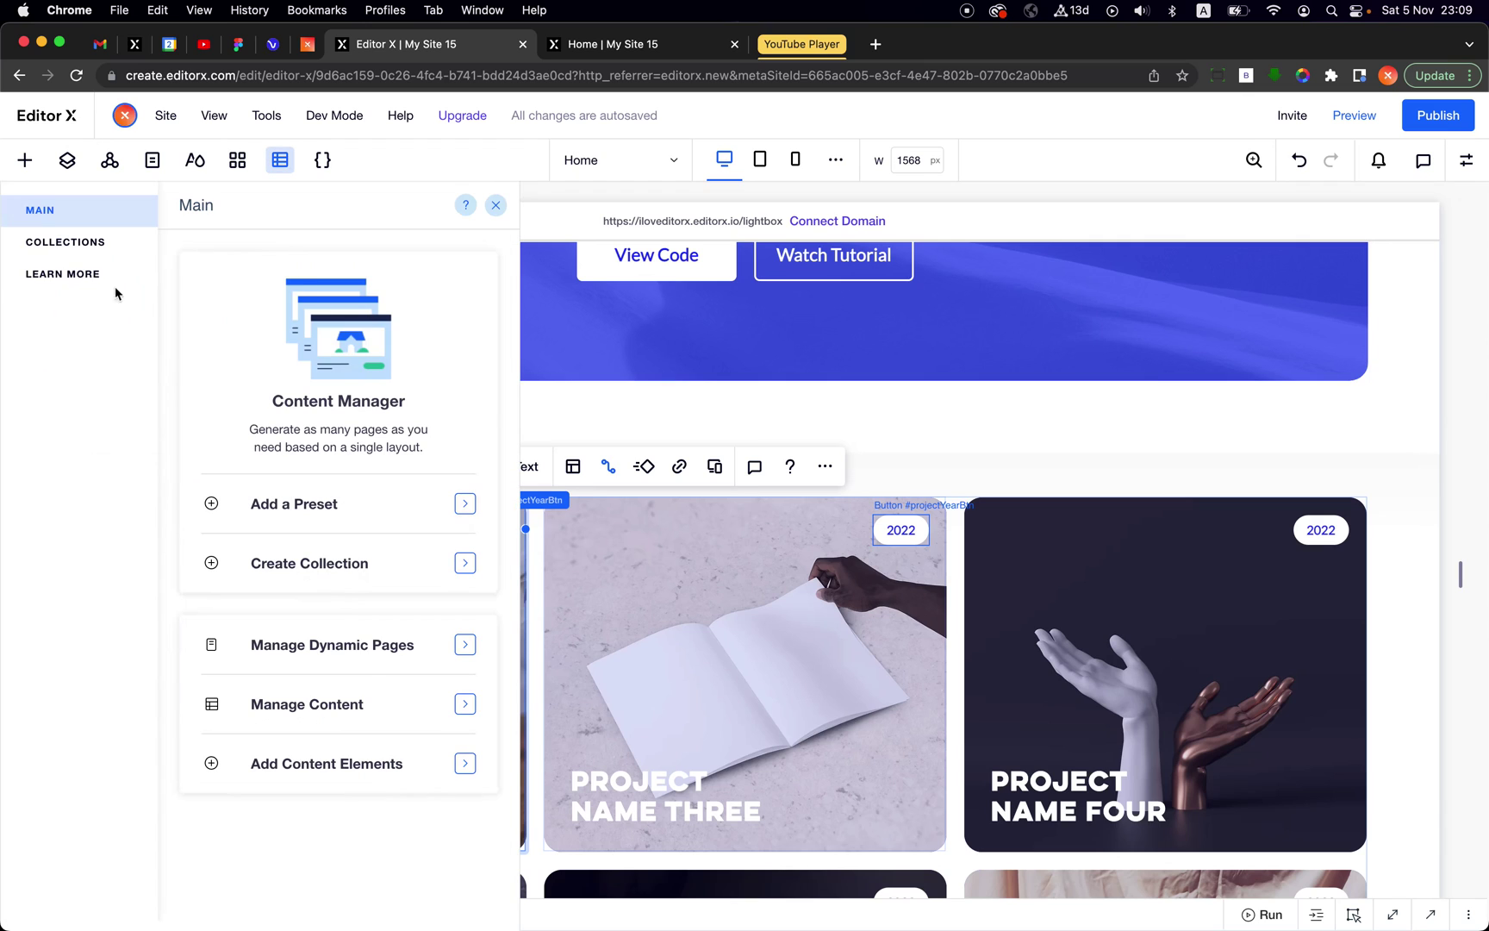
pyautogui.click(110, 241)
pyautogui.click(346, 339)
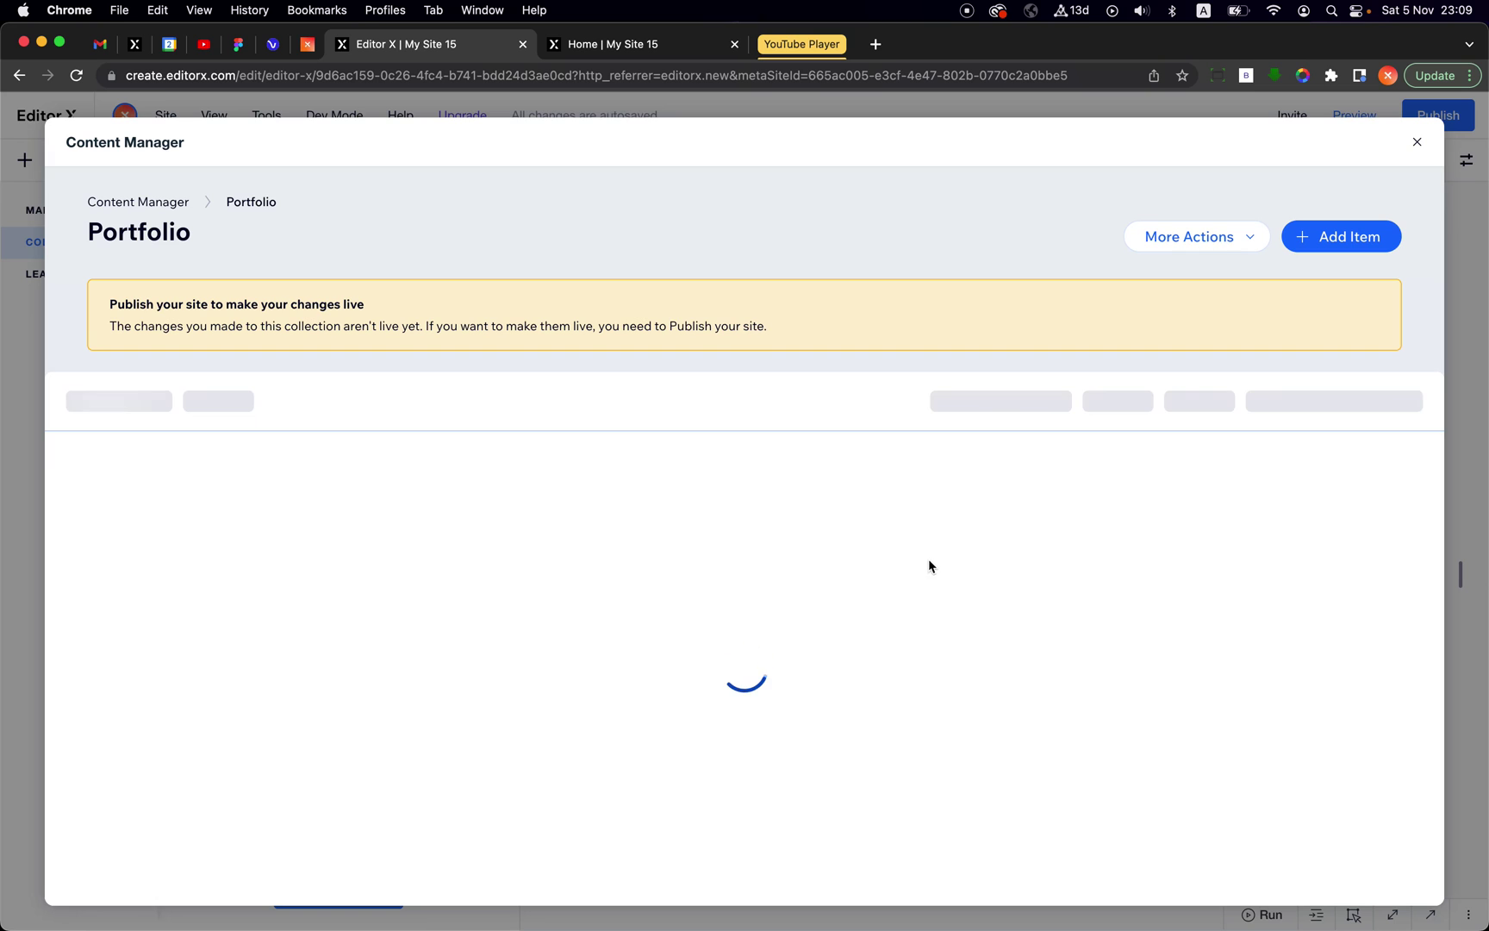
pyautogui.hscroll(15, 939, 609)
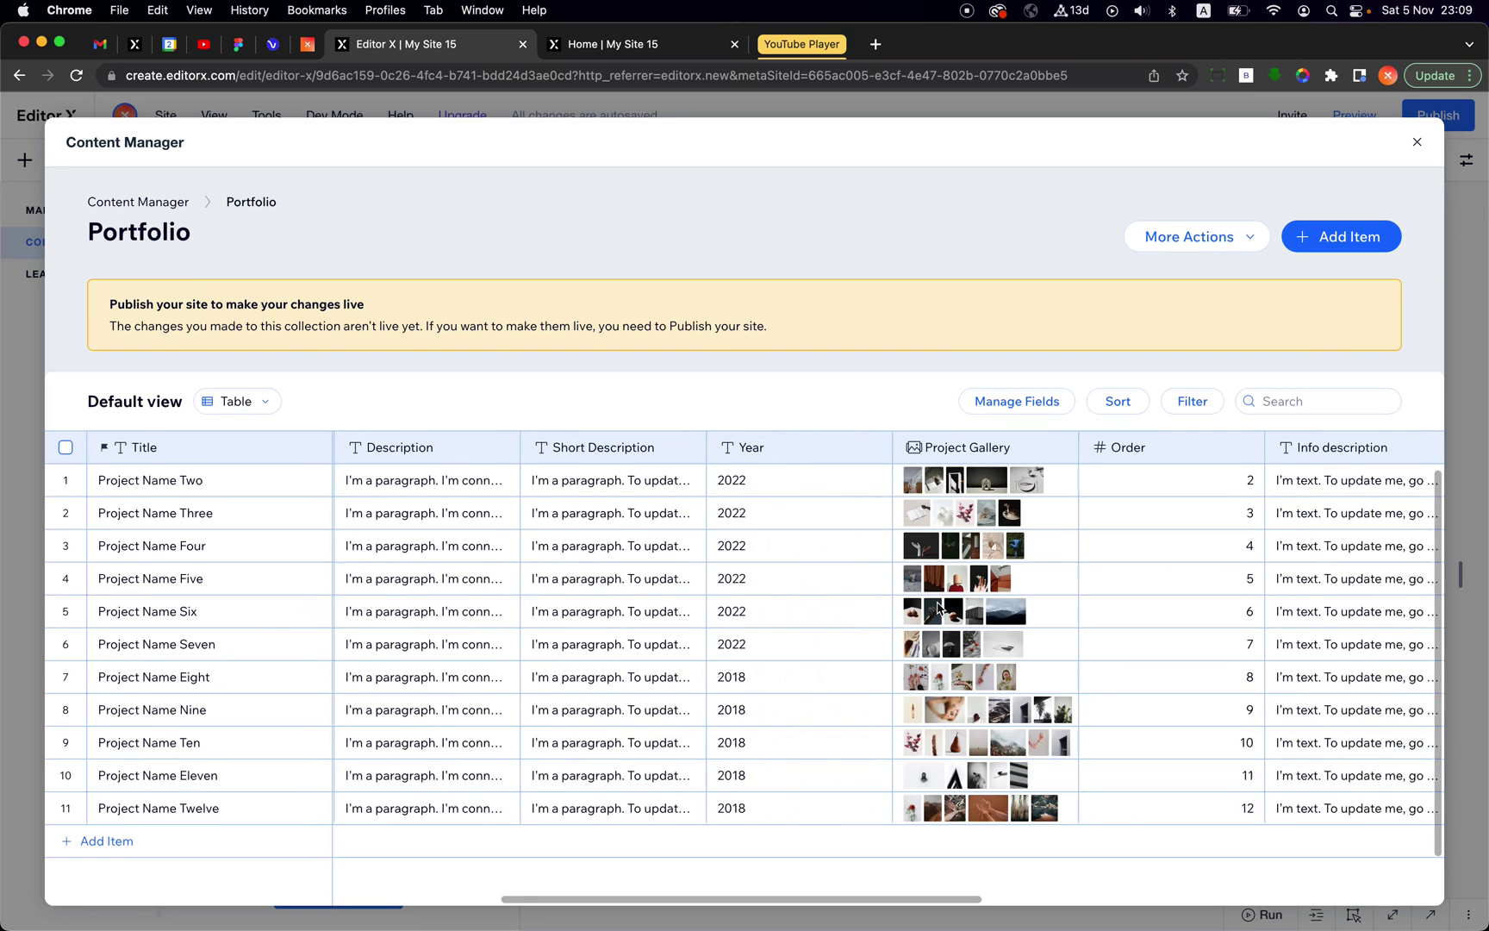
pyautogui.hscroll(5, 837, 462)
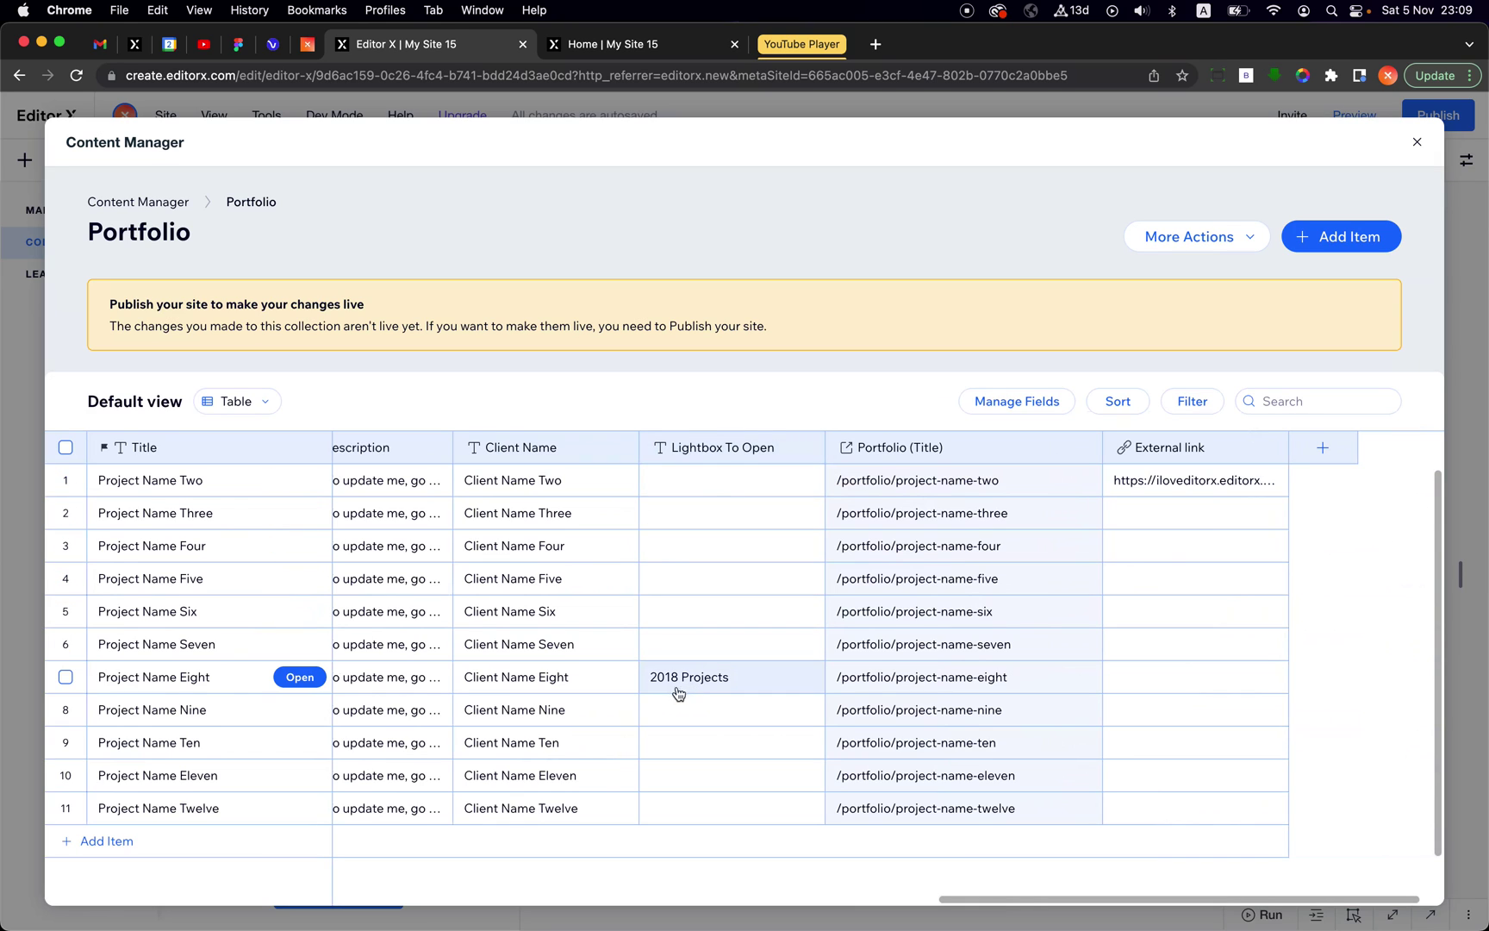
pyautogui.scroll(-1, 732, 680)
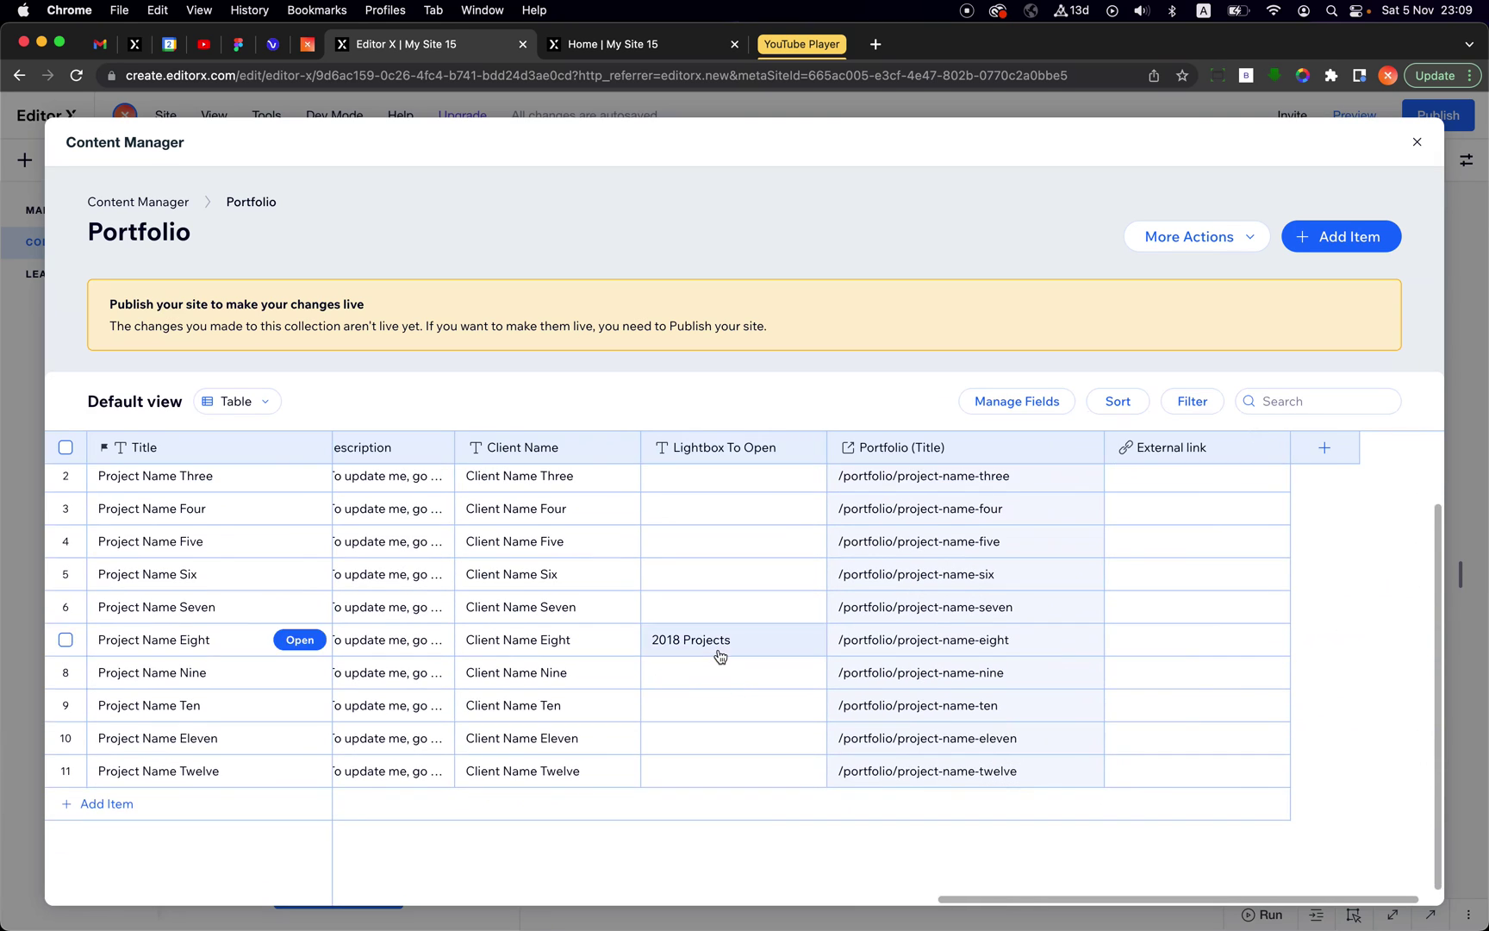
pyautogui.scroll(1, 718, 655)
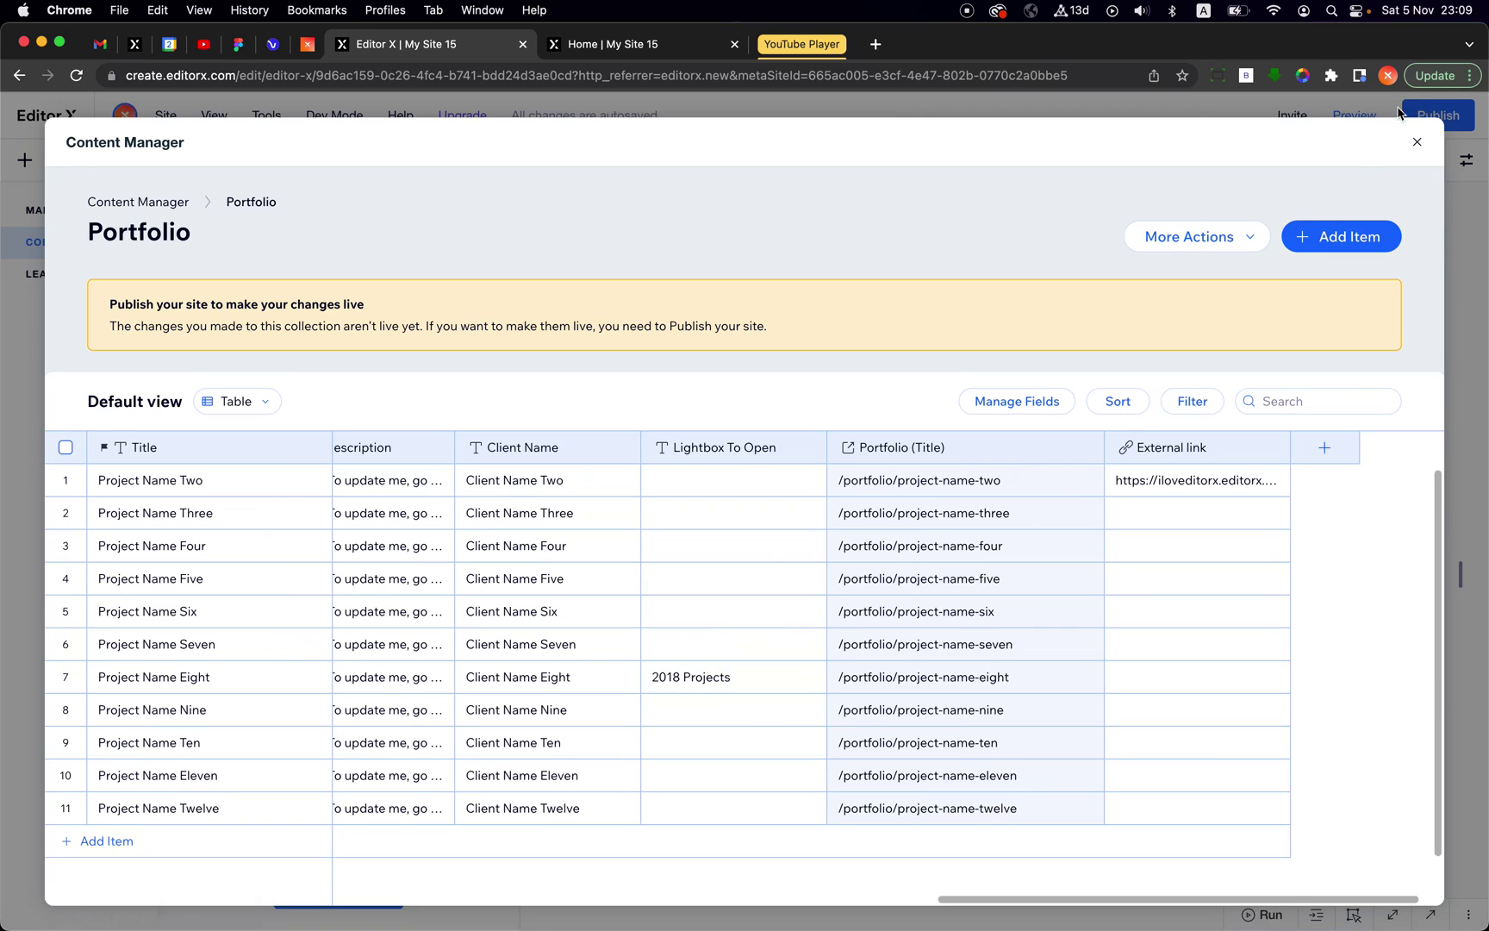
pyautogui.click(1416, 142)
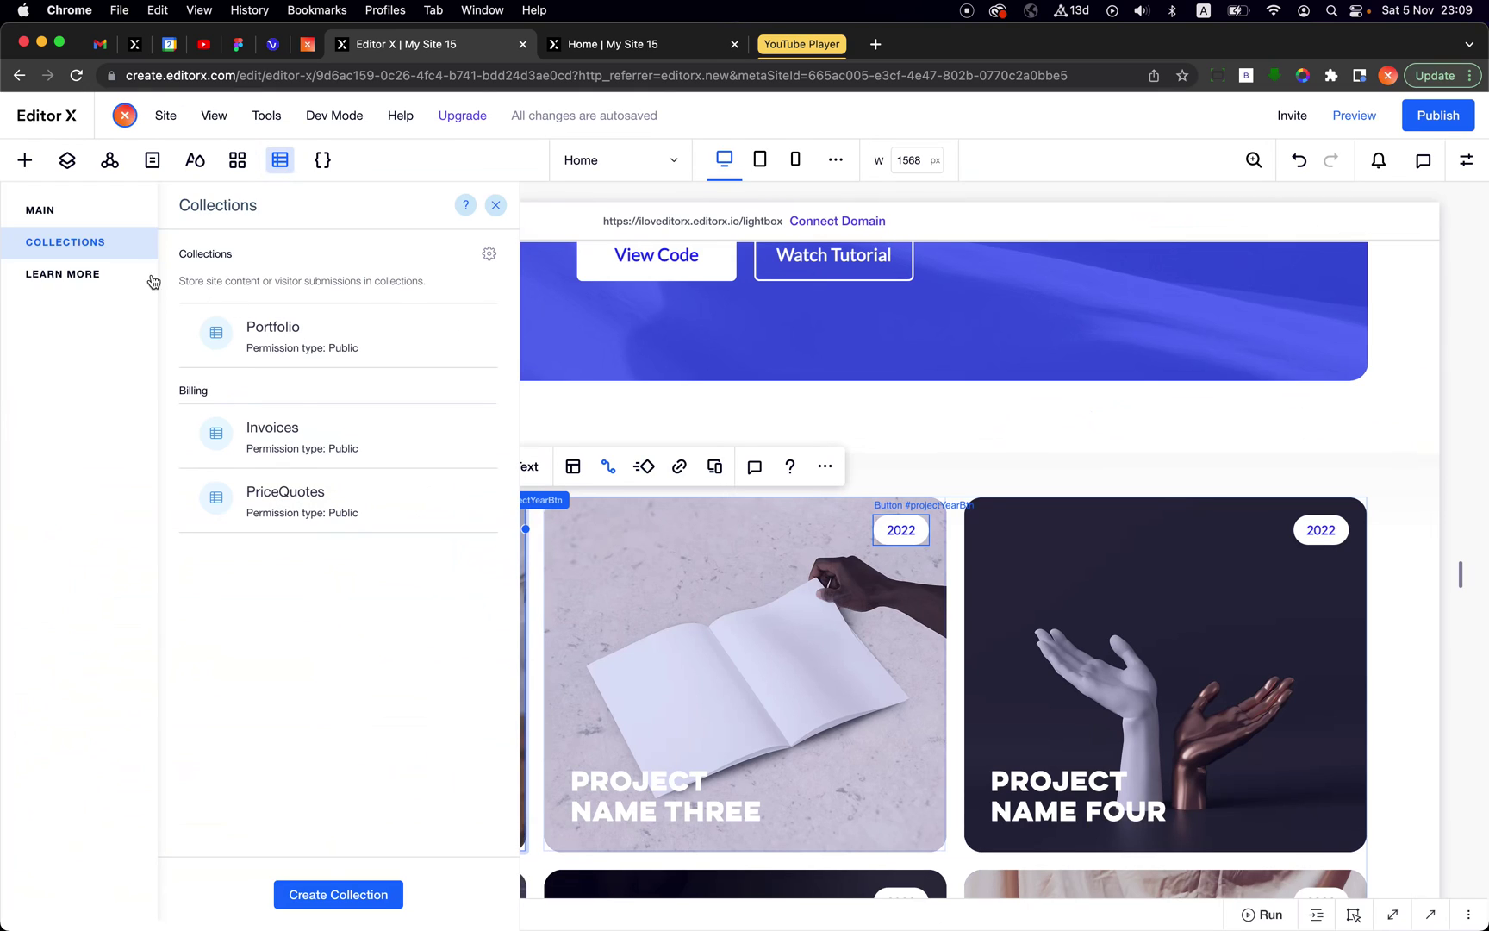
# Step: Copy the name of the 2022 Projects lightbox from the site's list of pages
pyautogui.click(152, 160)
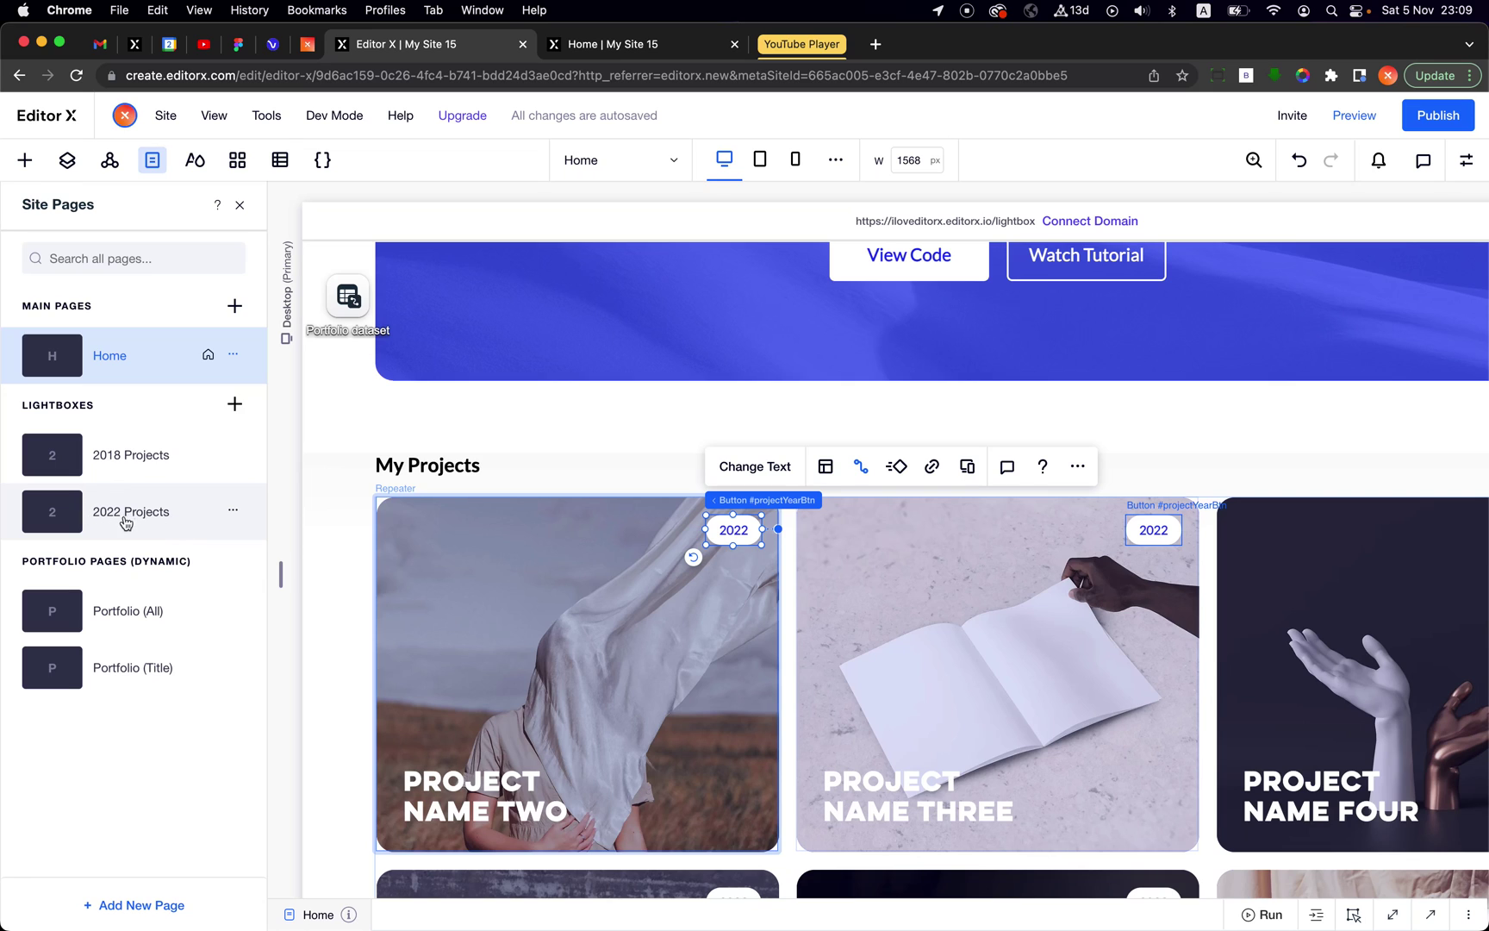
pyautogui.doubleClick(168, 514)
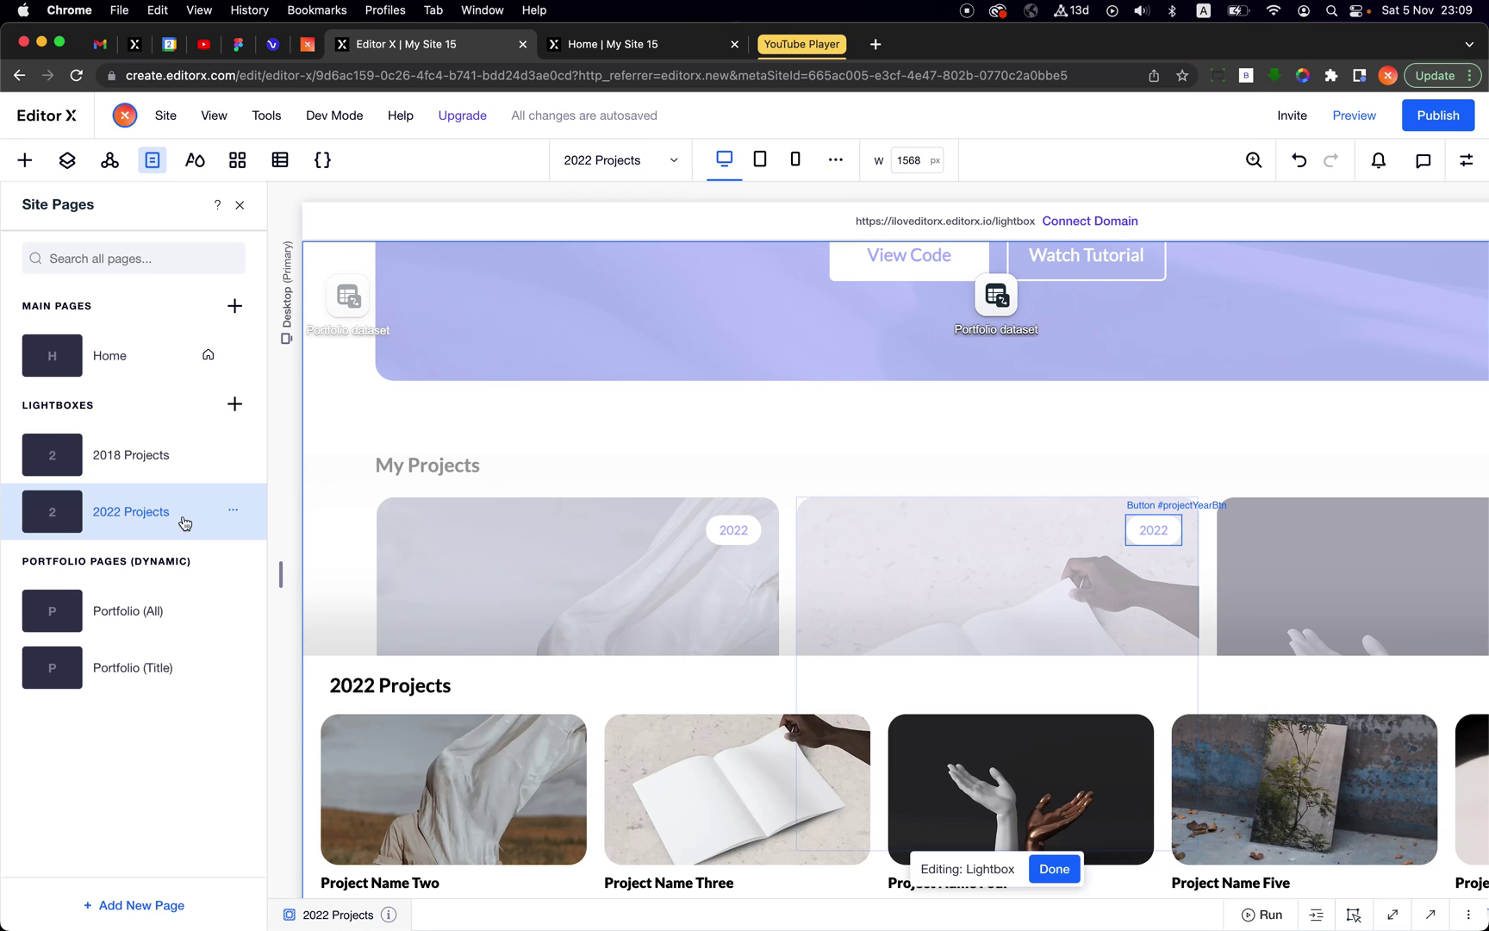
pyautogui.click(176, 514)
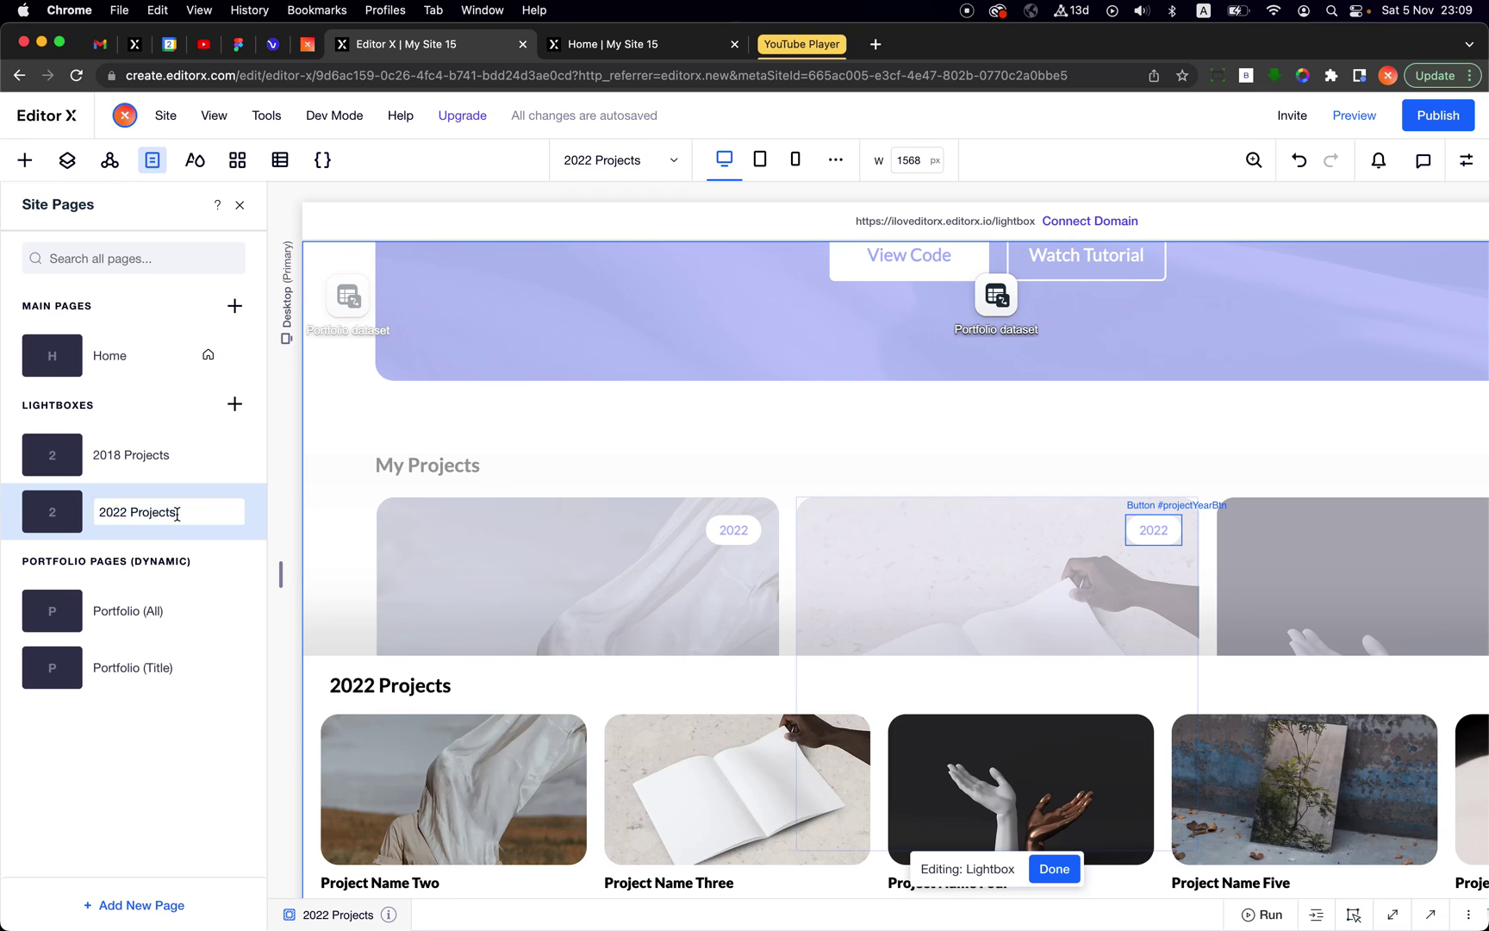
pyautogui.click(193, 513)
pyautogui.press('super+c')
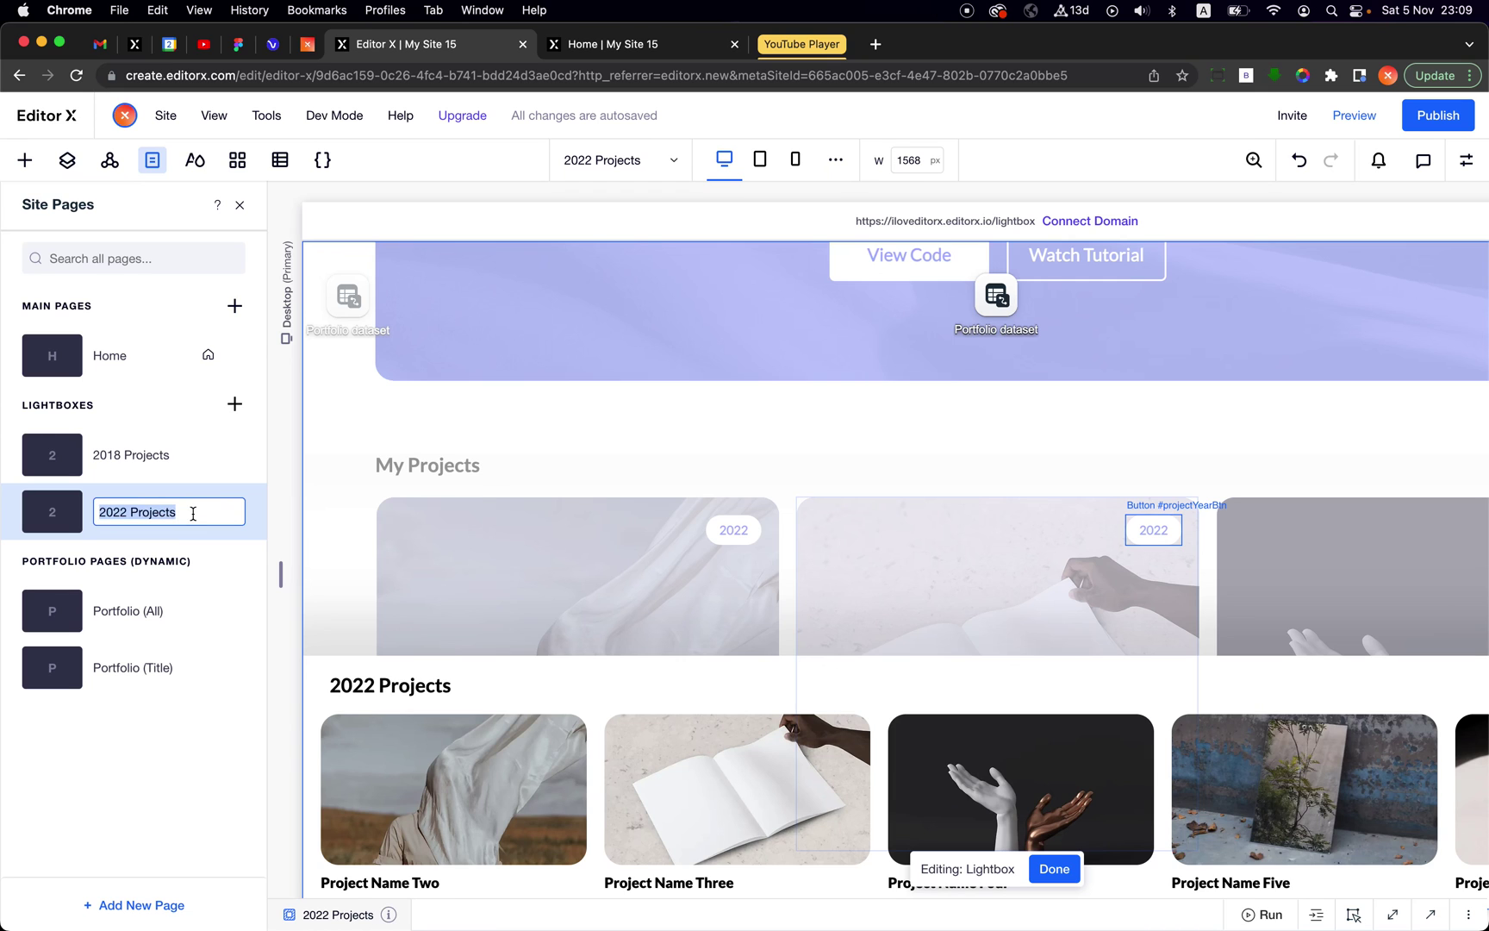
pyautogui.click(242, 208)
# Step: Reopen the Portfolio collection and move the Lightbox To Open field to directly after the Year field
pyautogui.click(272, 164)
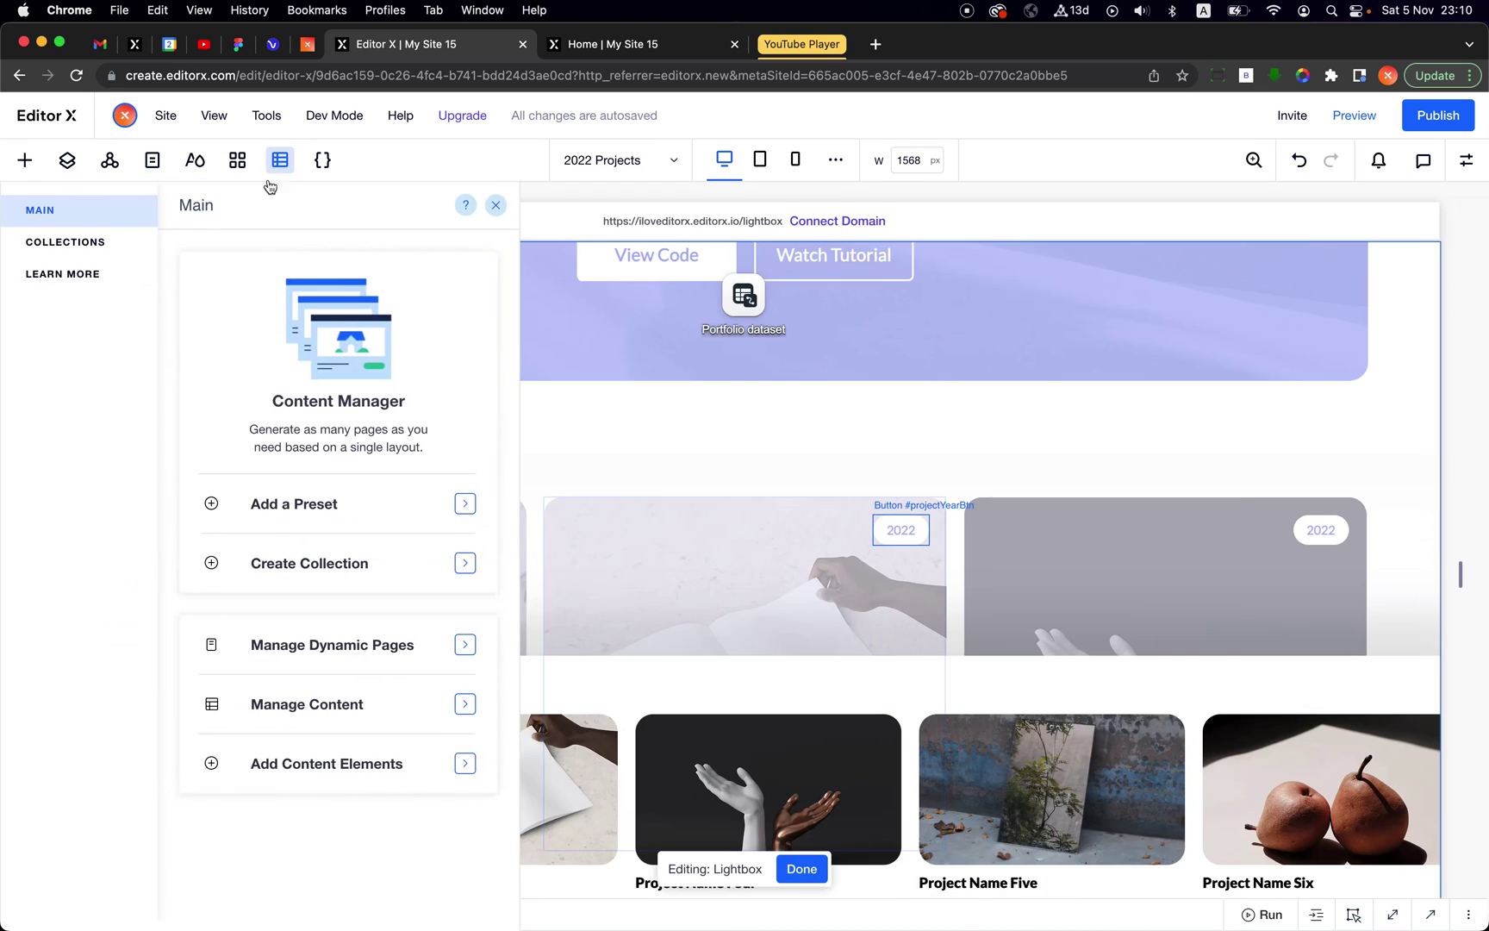
pyautogui.click(90, 250)
pyautogui.click(299, 332)
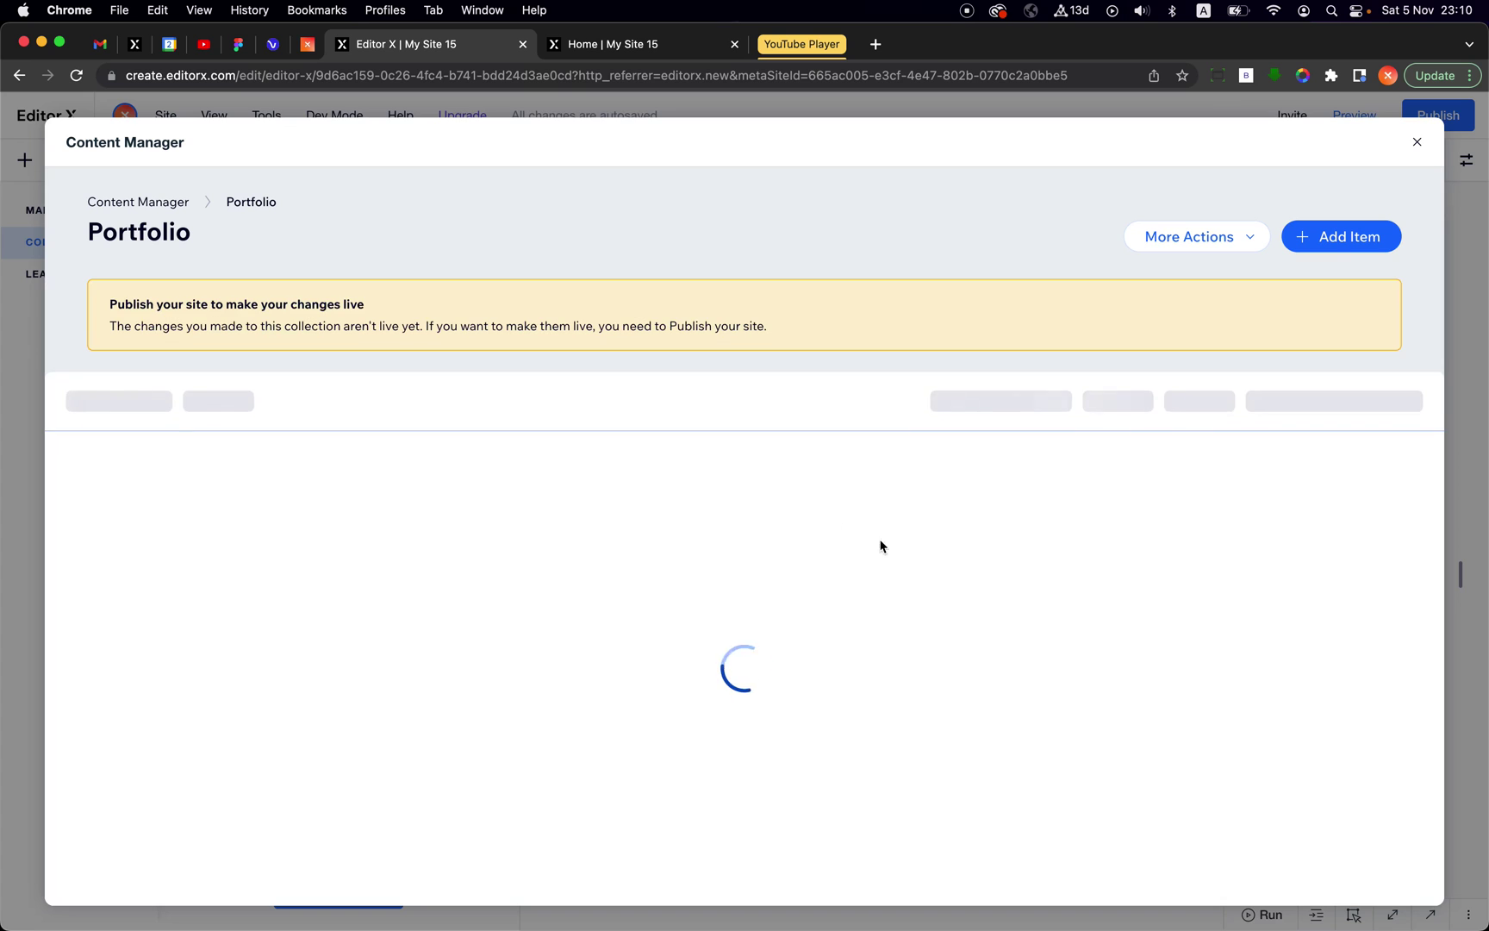
pyautogui.hscroll(15, 840, 617)
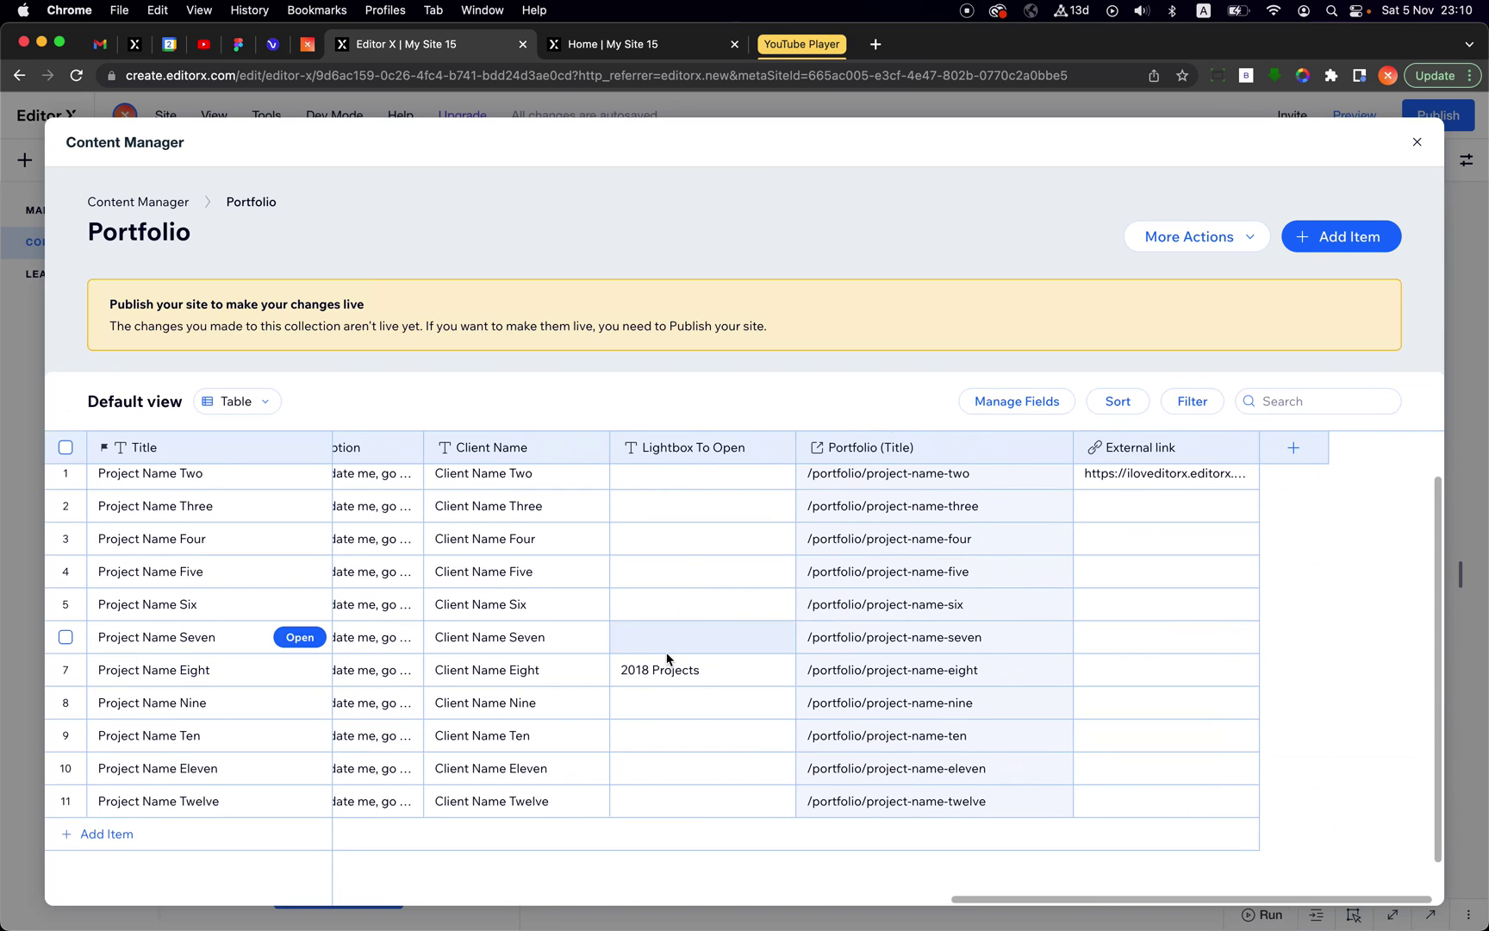
pyautogui.scroll(1, 463, 578)
pyautogui.hscroll(-5, 457, 568)
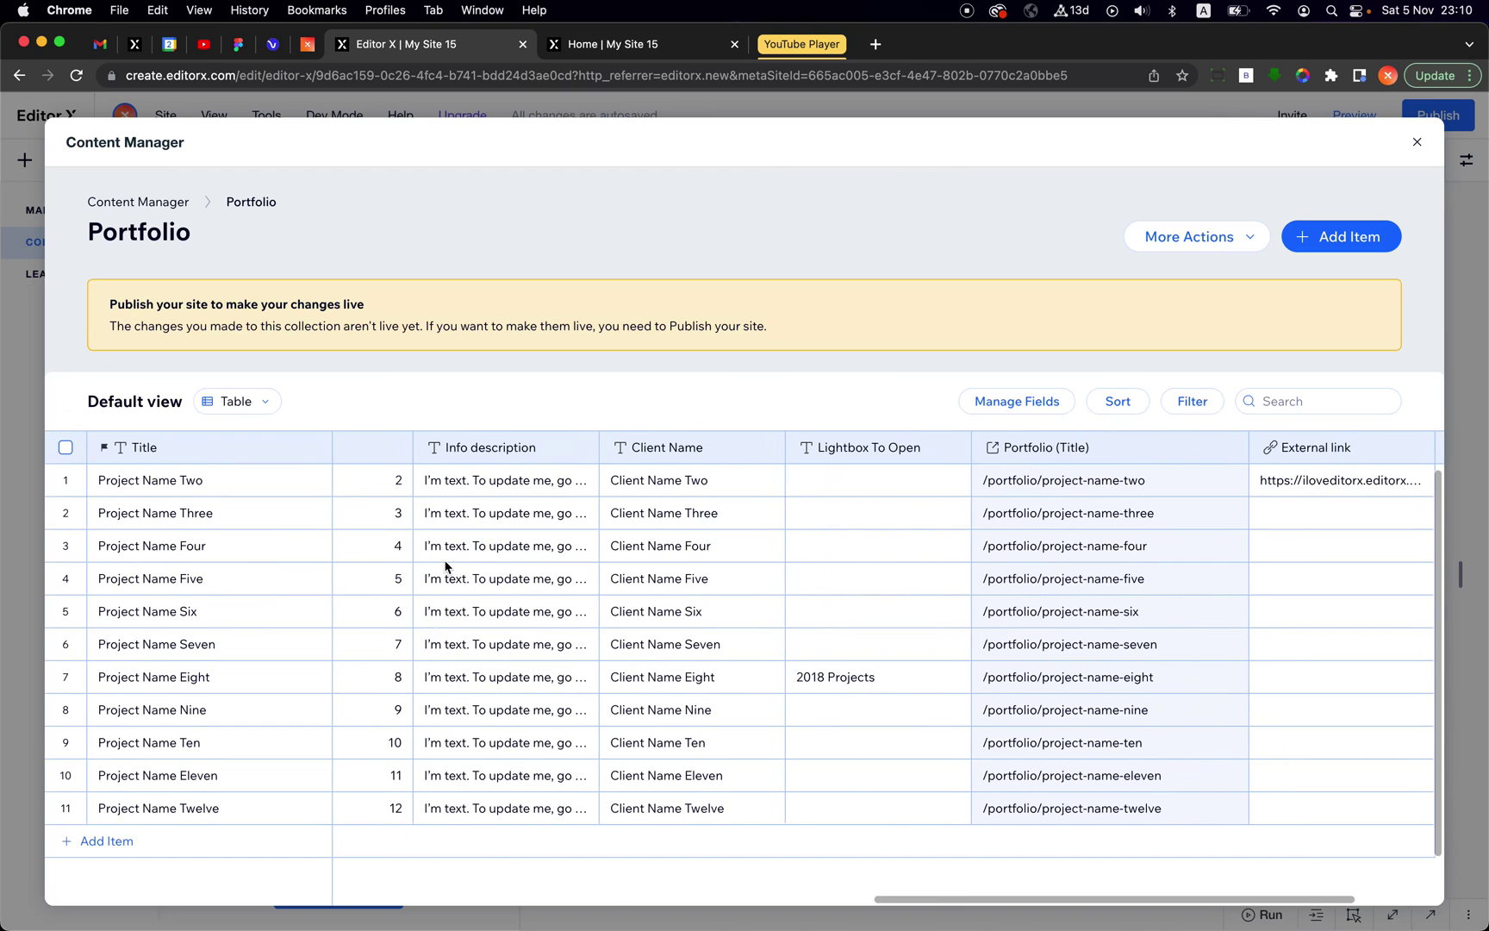
pyautogui.scroll(-1, 448, 567)
pyautogui.scroll(1, 445, 567)
pyautogui.hscroll(-1, 445, 566)
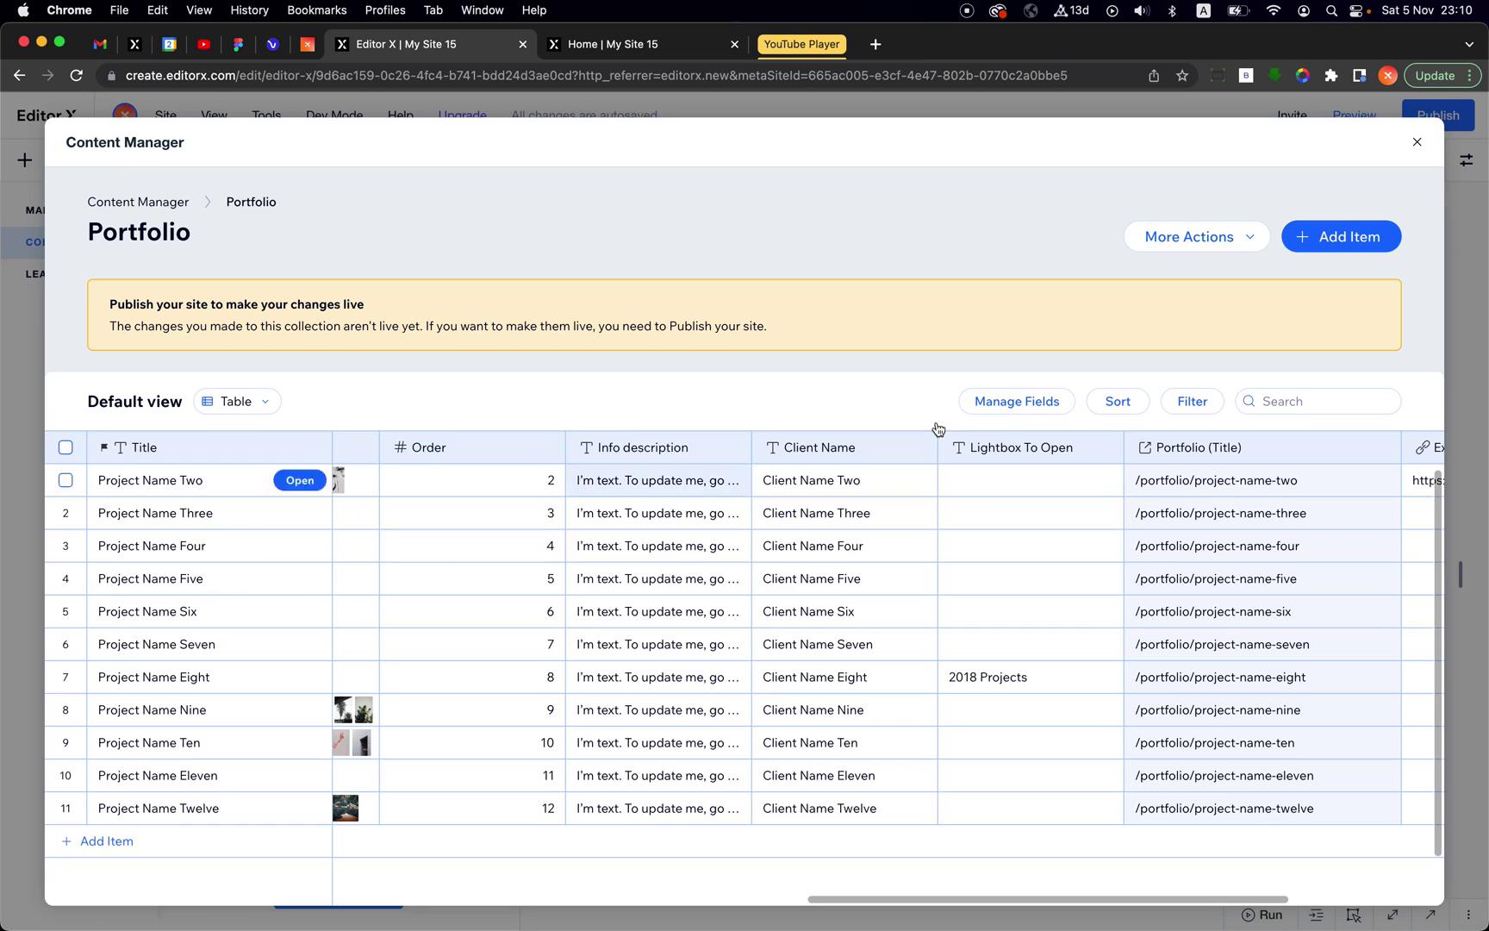
pyautogui.moveTo(1059, 449); pyautogui.dragTo(967, 402)
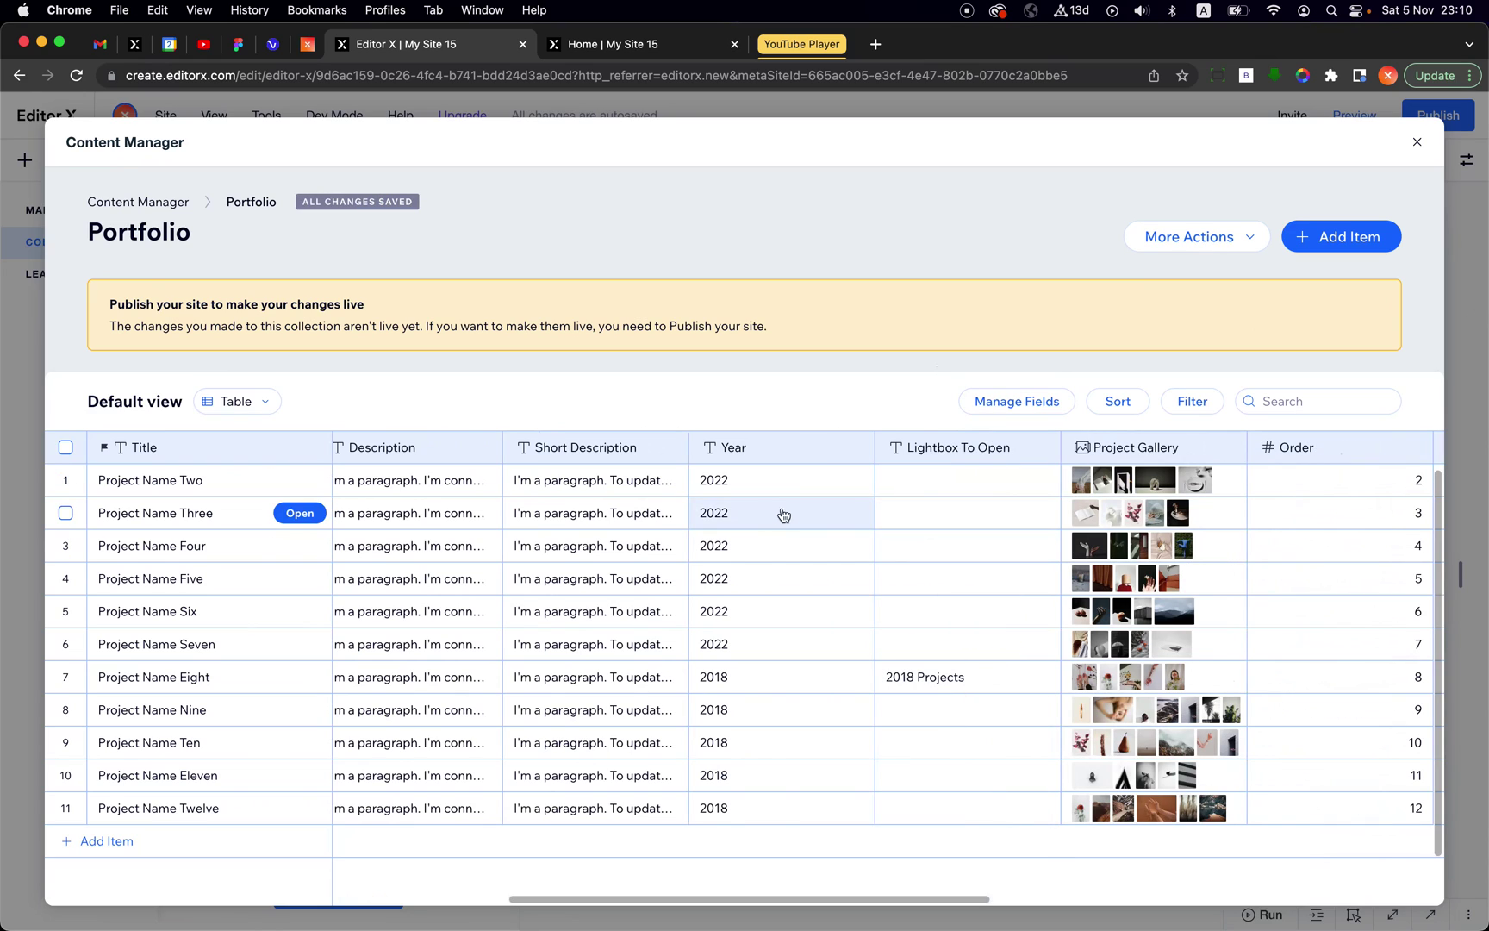
# Step: Fill the Lightbox To Open field with 2022 Projects for Project Name Two through Project Name Seven
pyautogui.click(926, 480)
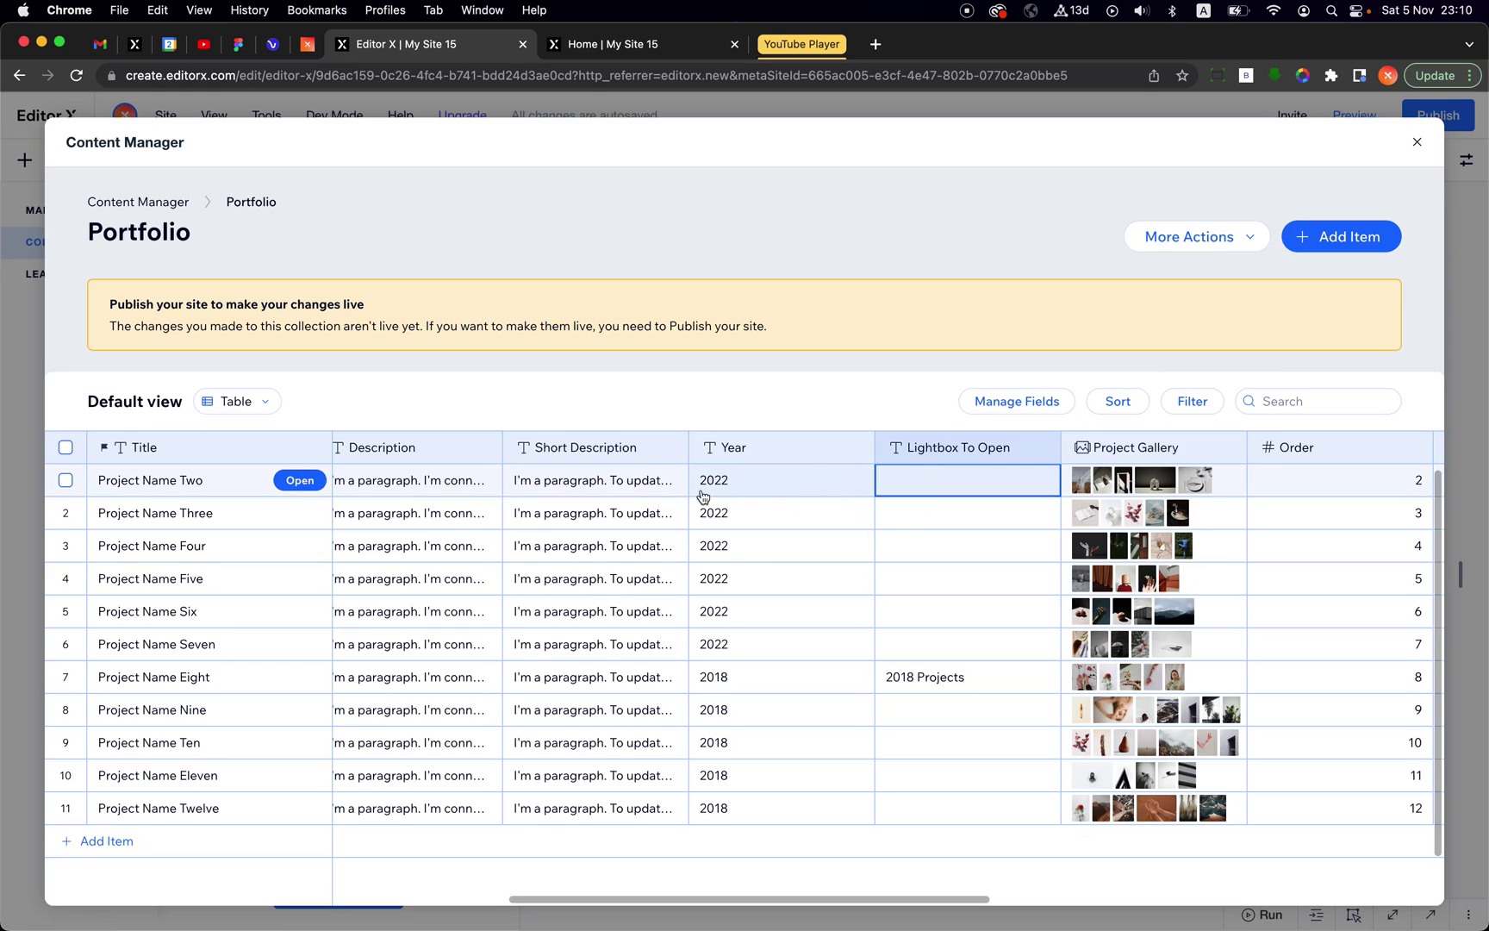
pyautogui.click(941, 485)
pyautogui.press('super+v')
pyautogui.click(935, 509)
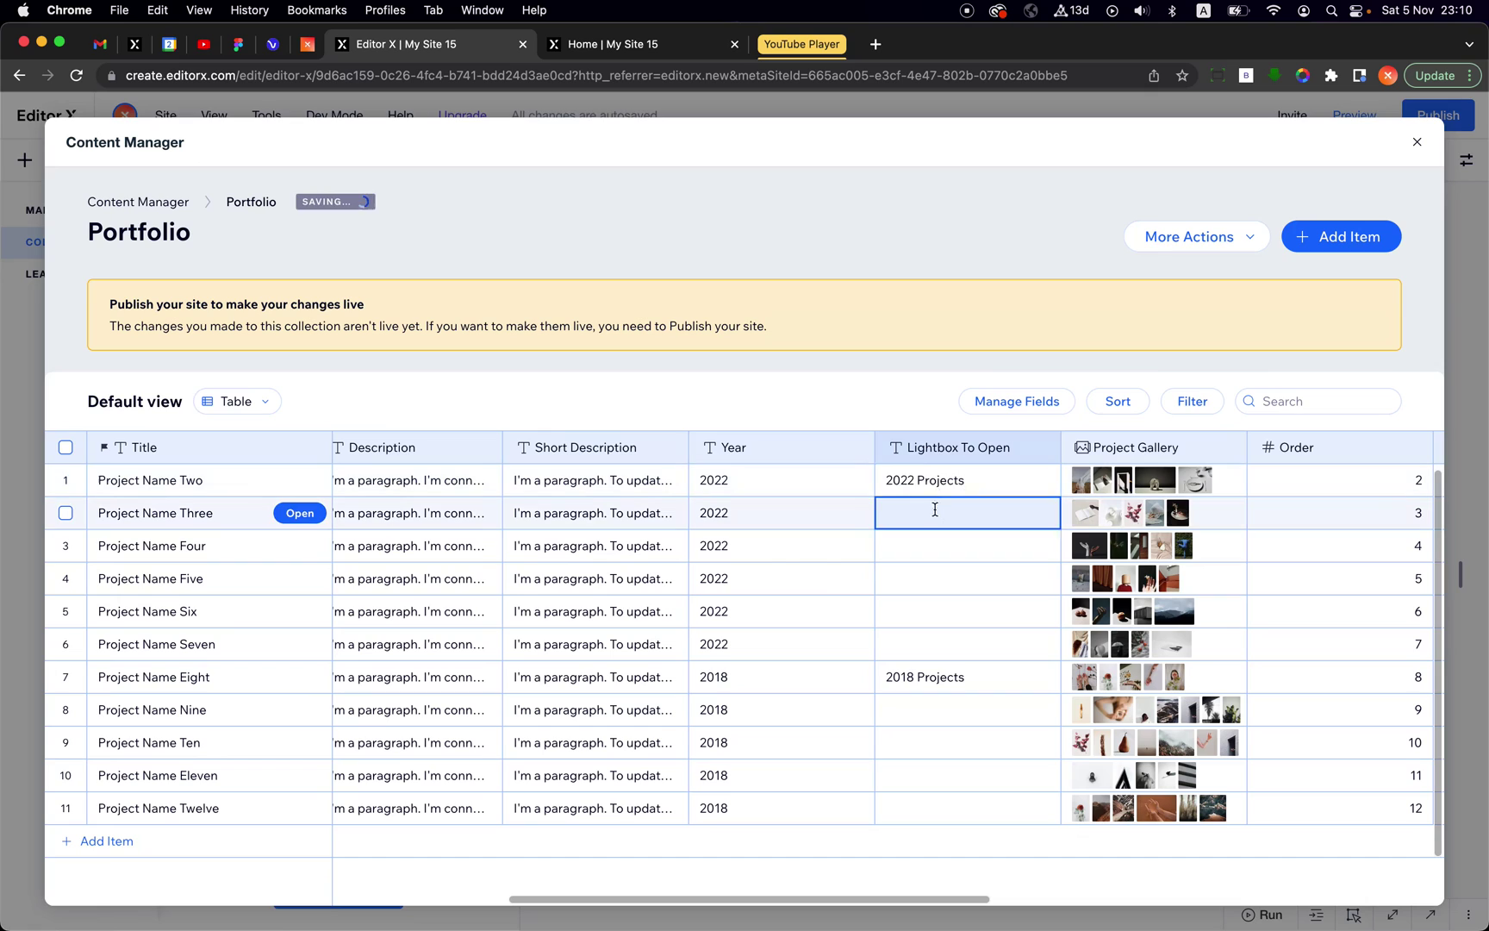
pyautogui.press('super+v')
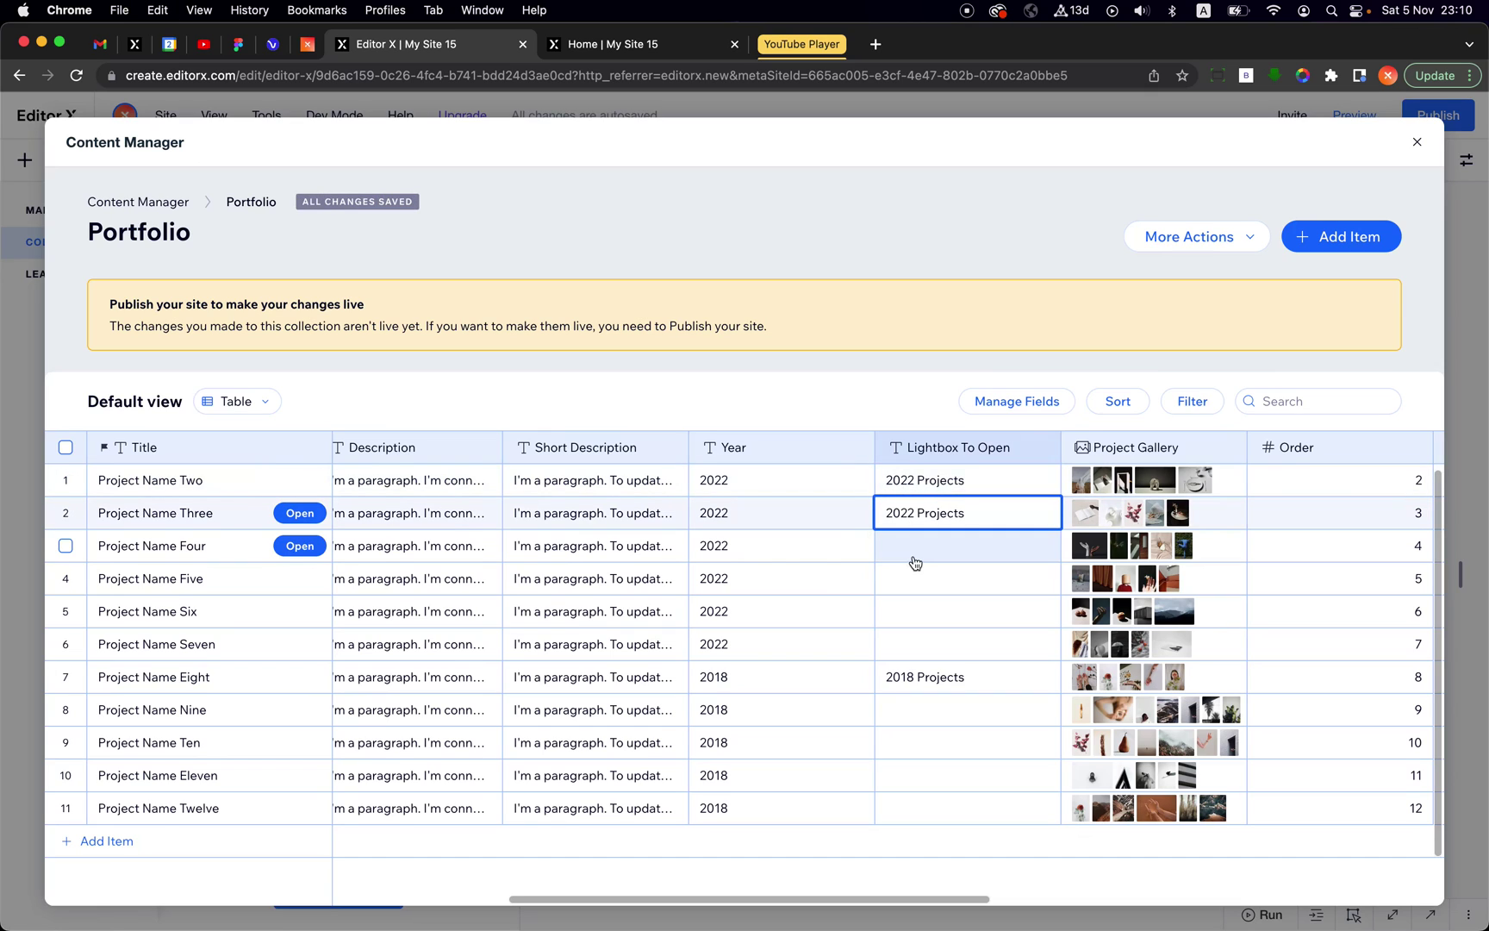
pyautogui.click(917, 550)
pyautogui.press('super+v')
pyautogui.click(918, 583)
pyautogui.press('super+v')
pyautogui.click(919, 611)
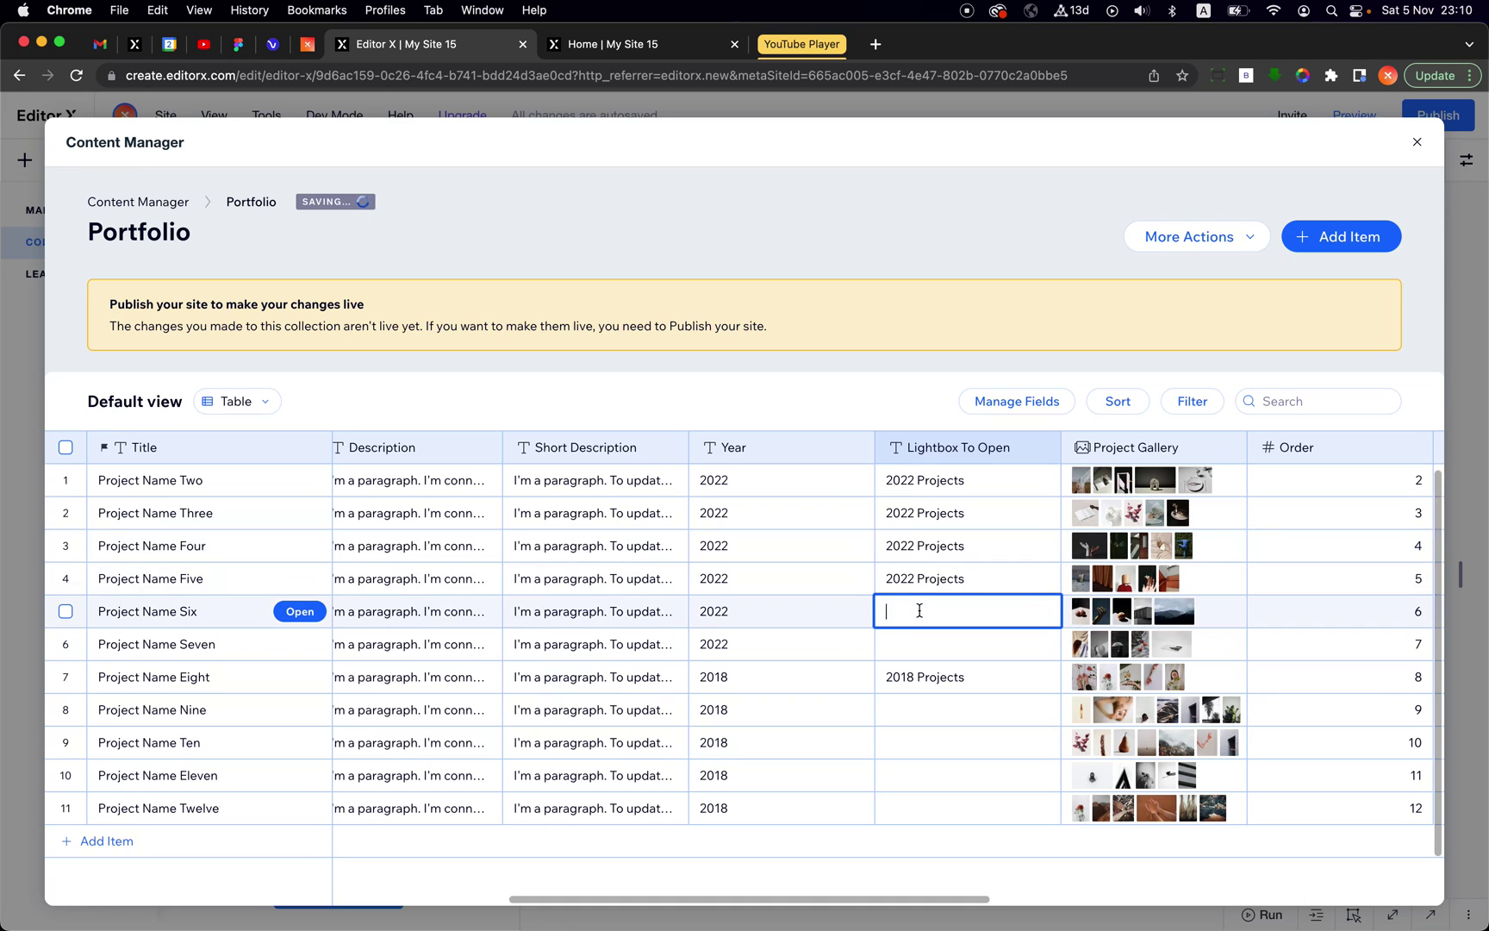
pyautogui.press('super+v')
pyautogui.click(921, 645)
pyautogui.press('super+v')
# Step: Copy Project Name Eight's Lightbox To Open value, 2018 Projects, into the same field for Project Name Nine through Project Name Twelve
pyautogui.click(920, 677)
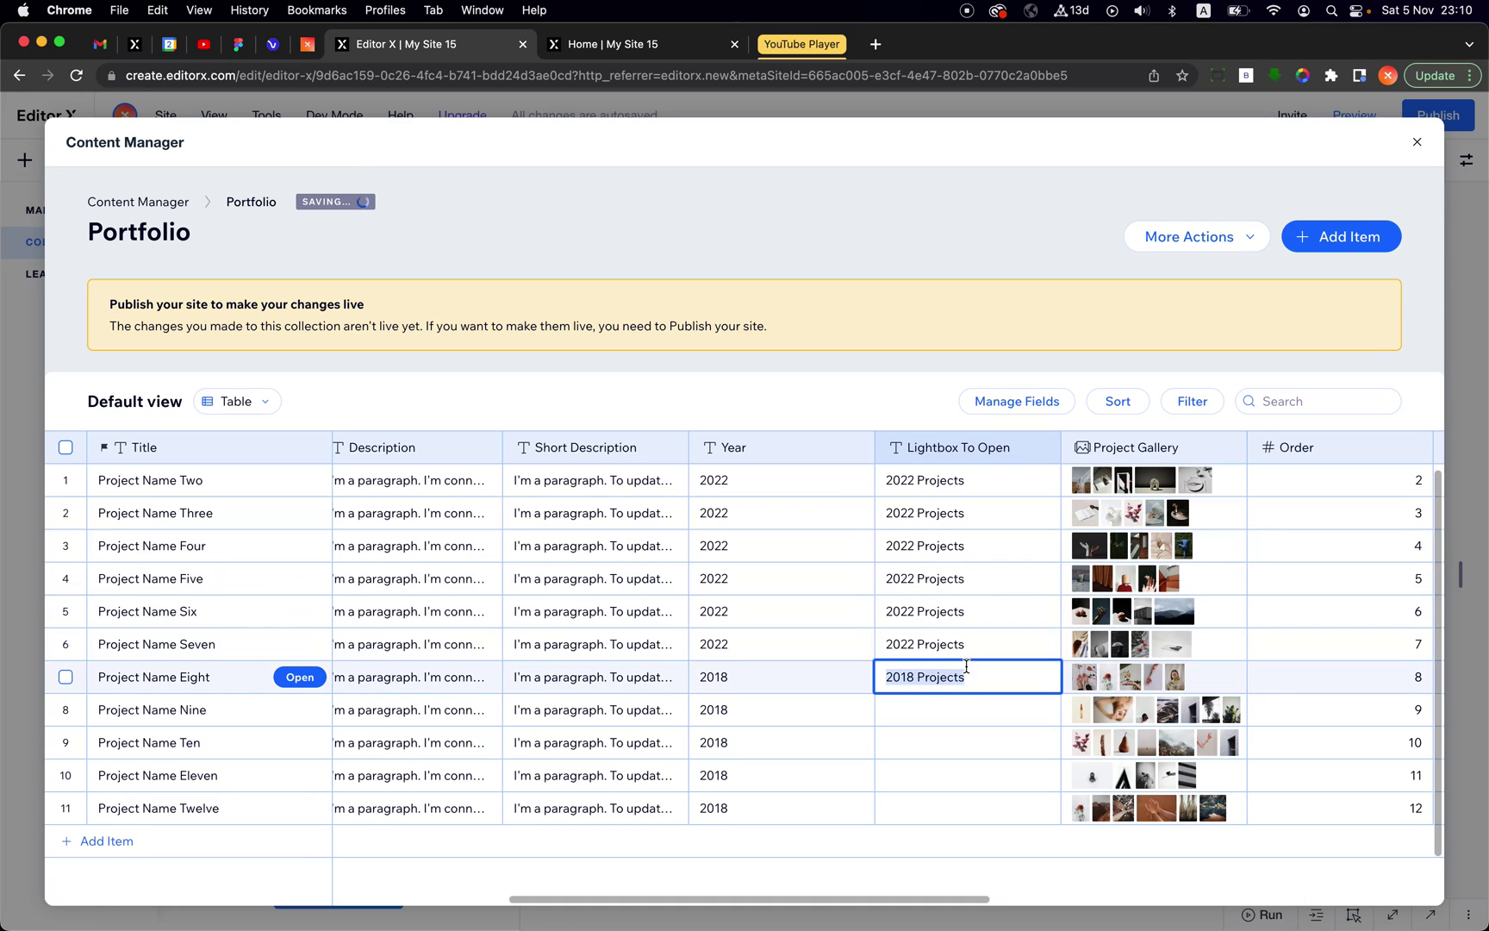
pyautogui.click(925, 707)
pyautogui.write('2018 Projects')
pyautogui.click(923, 743)
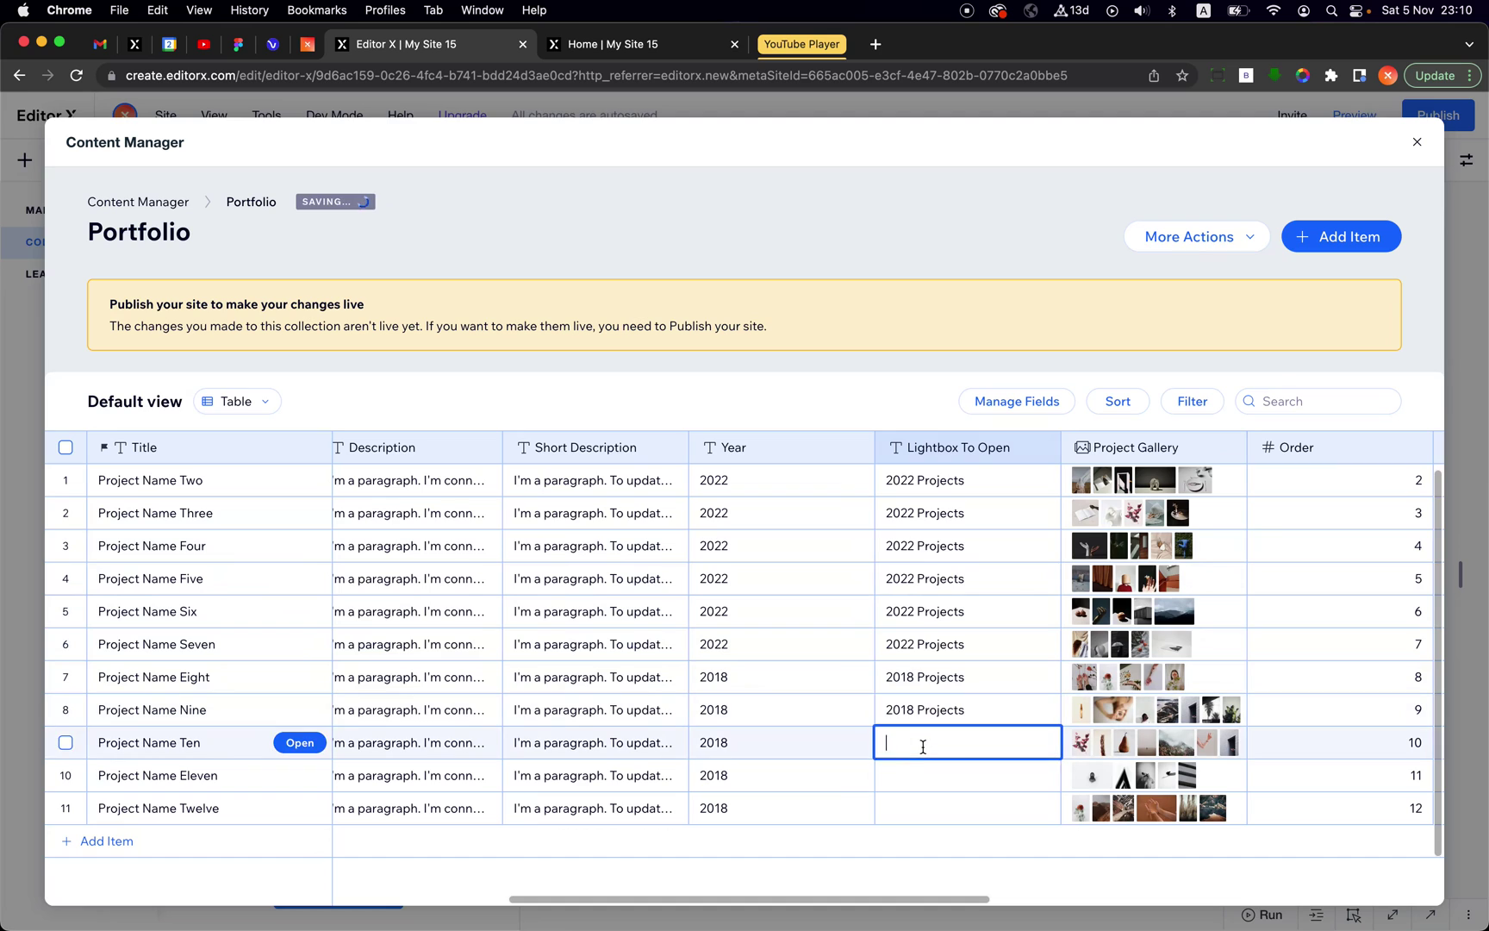
pyautogui.write('2018 Projects')
pyautogui.click(923, 776)
pyautogui.write('2018 Projects')
pyautogui.click(948, 808)
pyautogui.write('v')
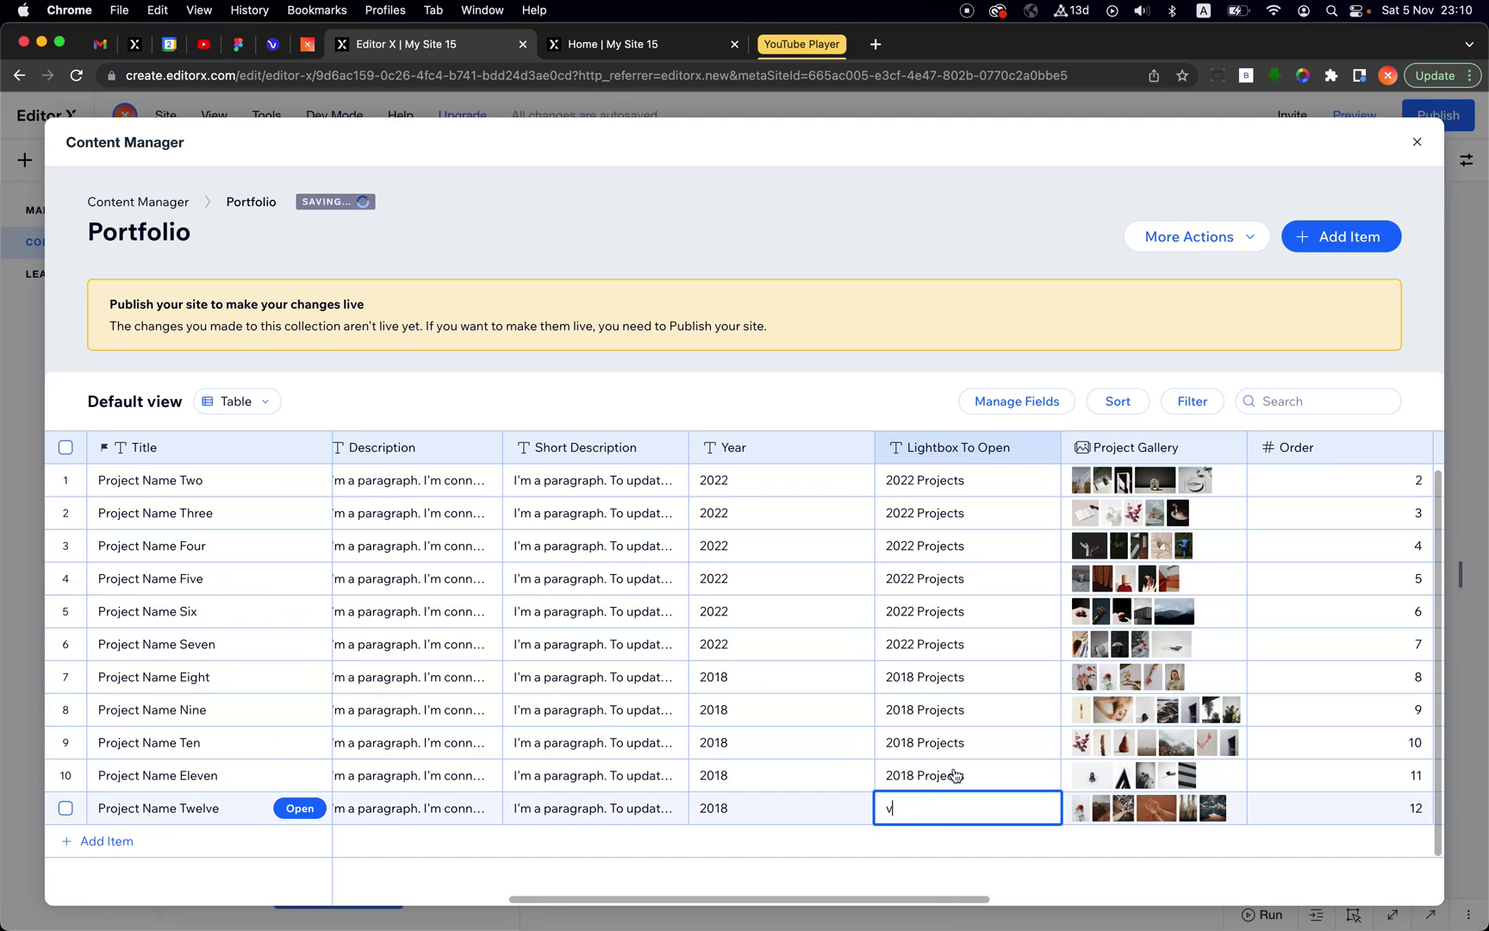
pyautogui.write('2018 Projects')
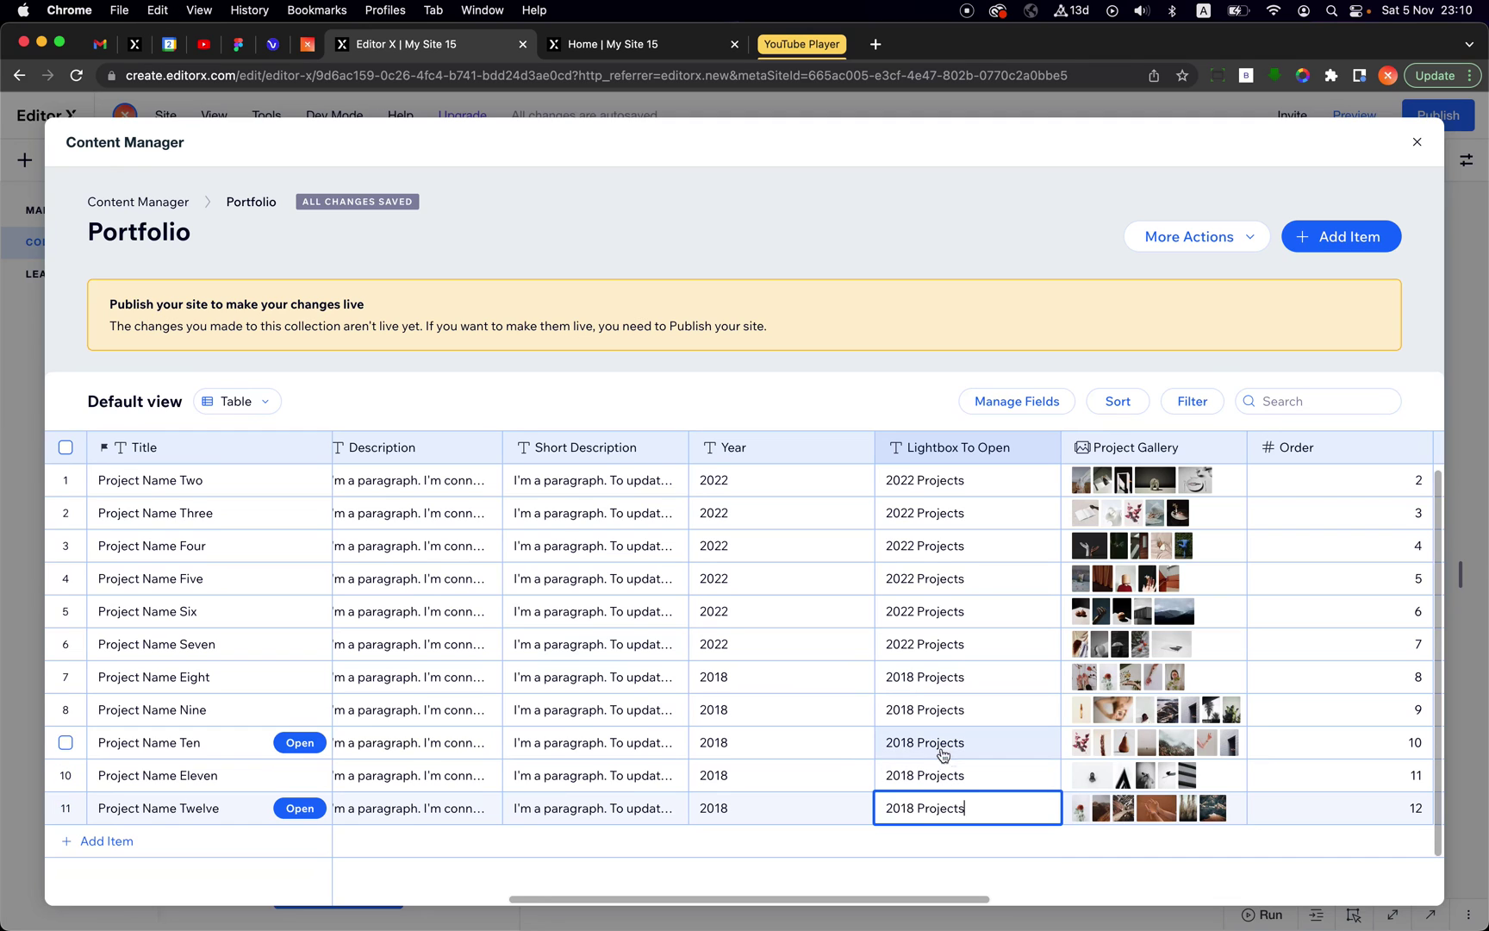
pyautogui.click(952, 749)
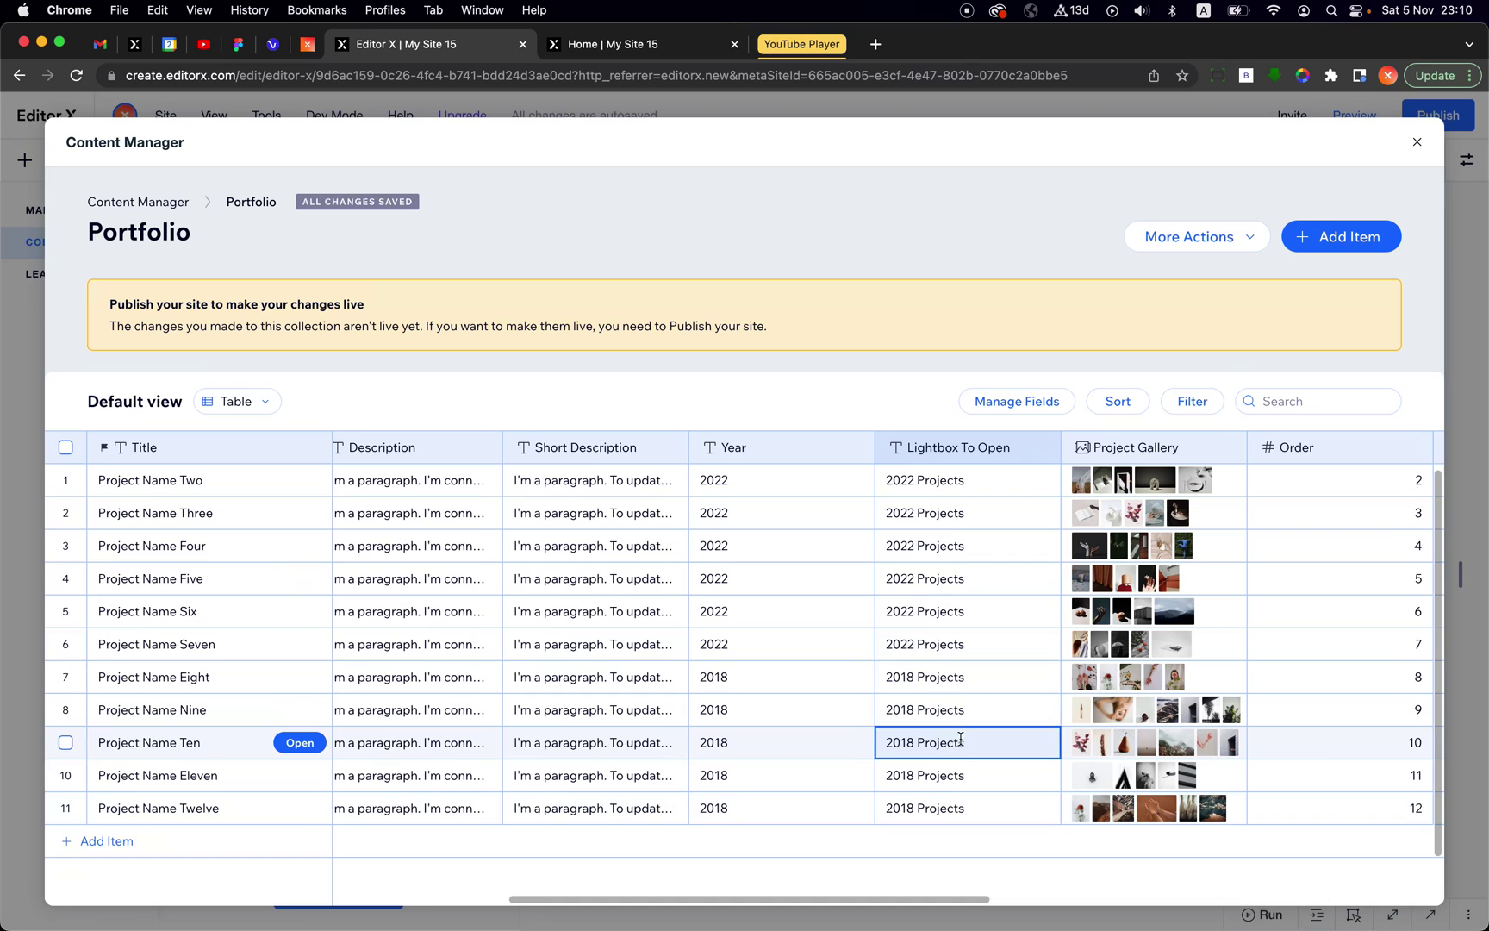
# Step: Close the Portfolio collection and leave lightbox editing to return to the My Projects section of the Home page
pyautogui.click(1416, 142)
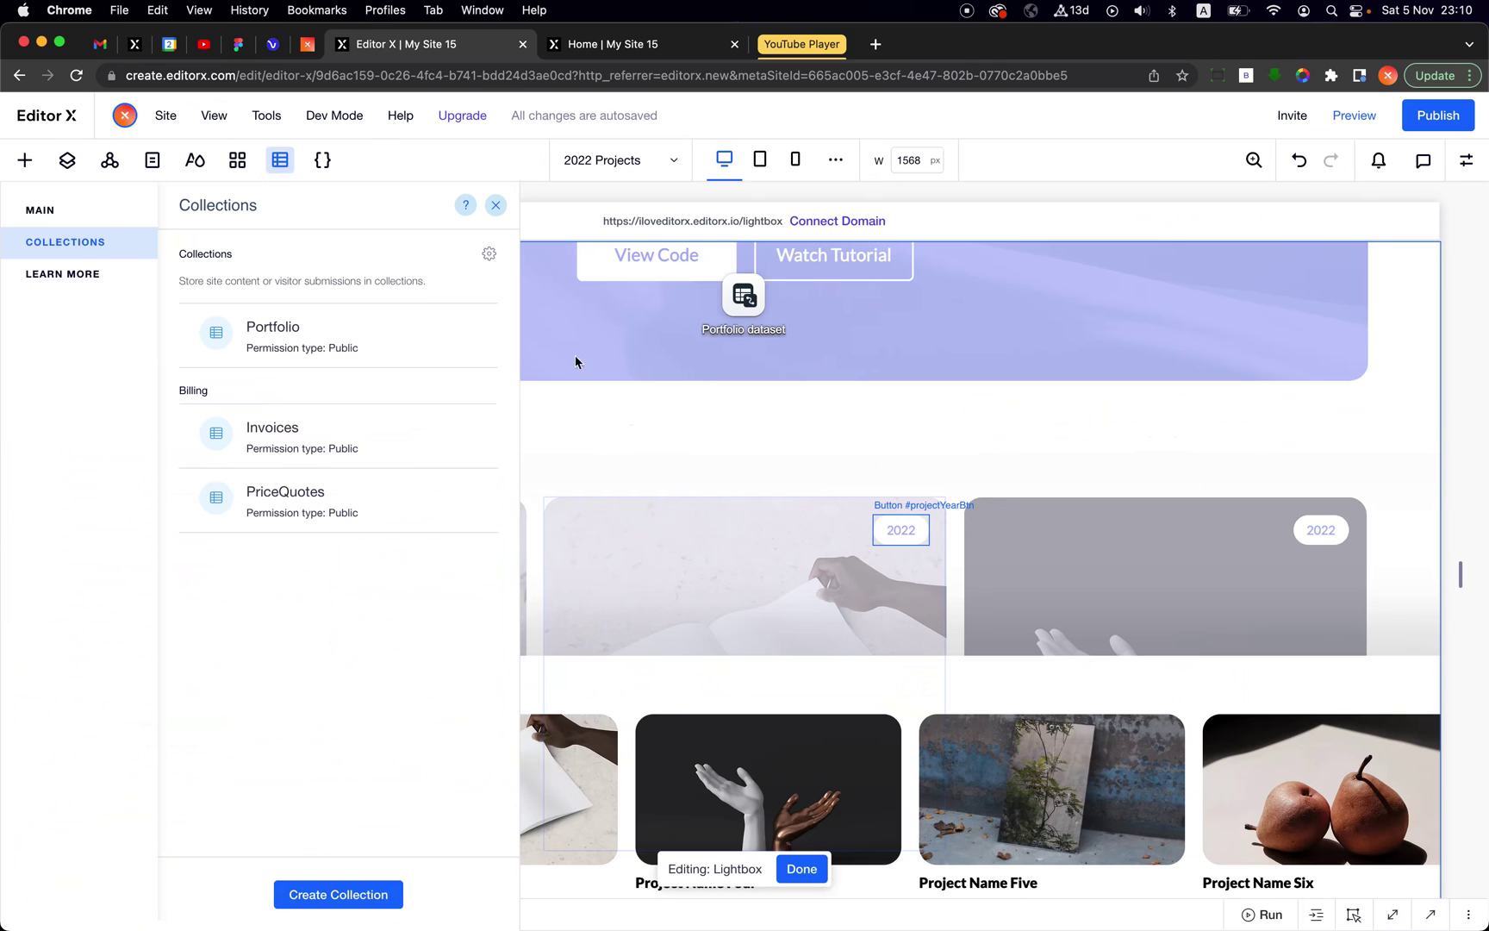
pyautogui.click(495, 205)
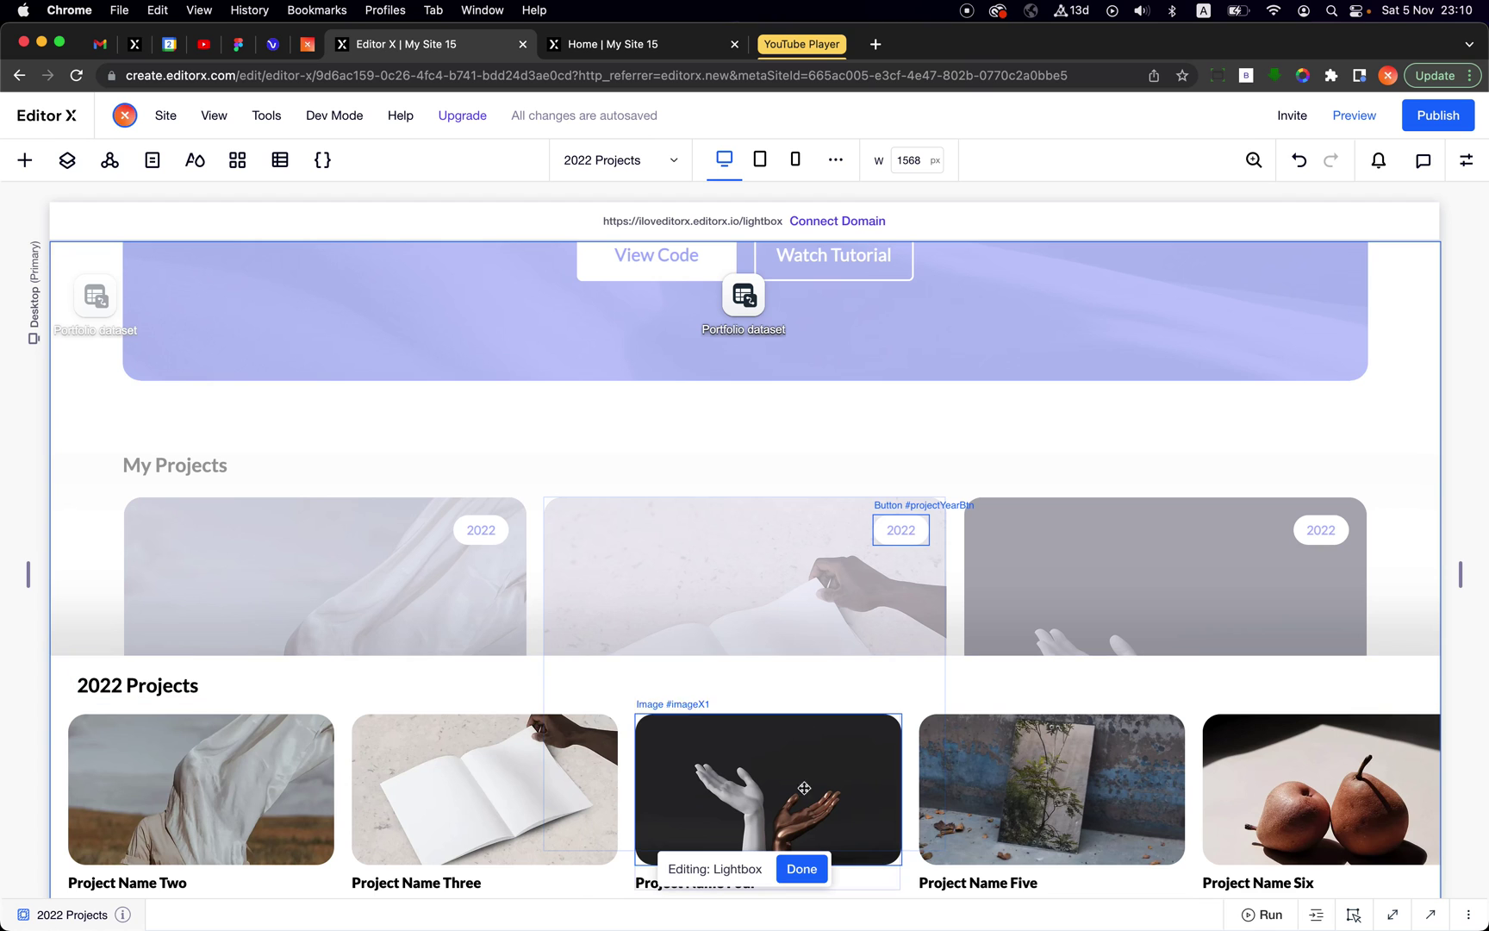
pyautogui.click(801, 870)
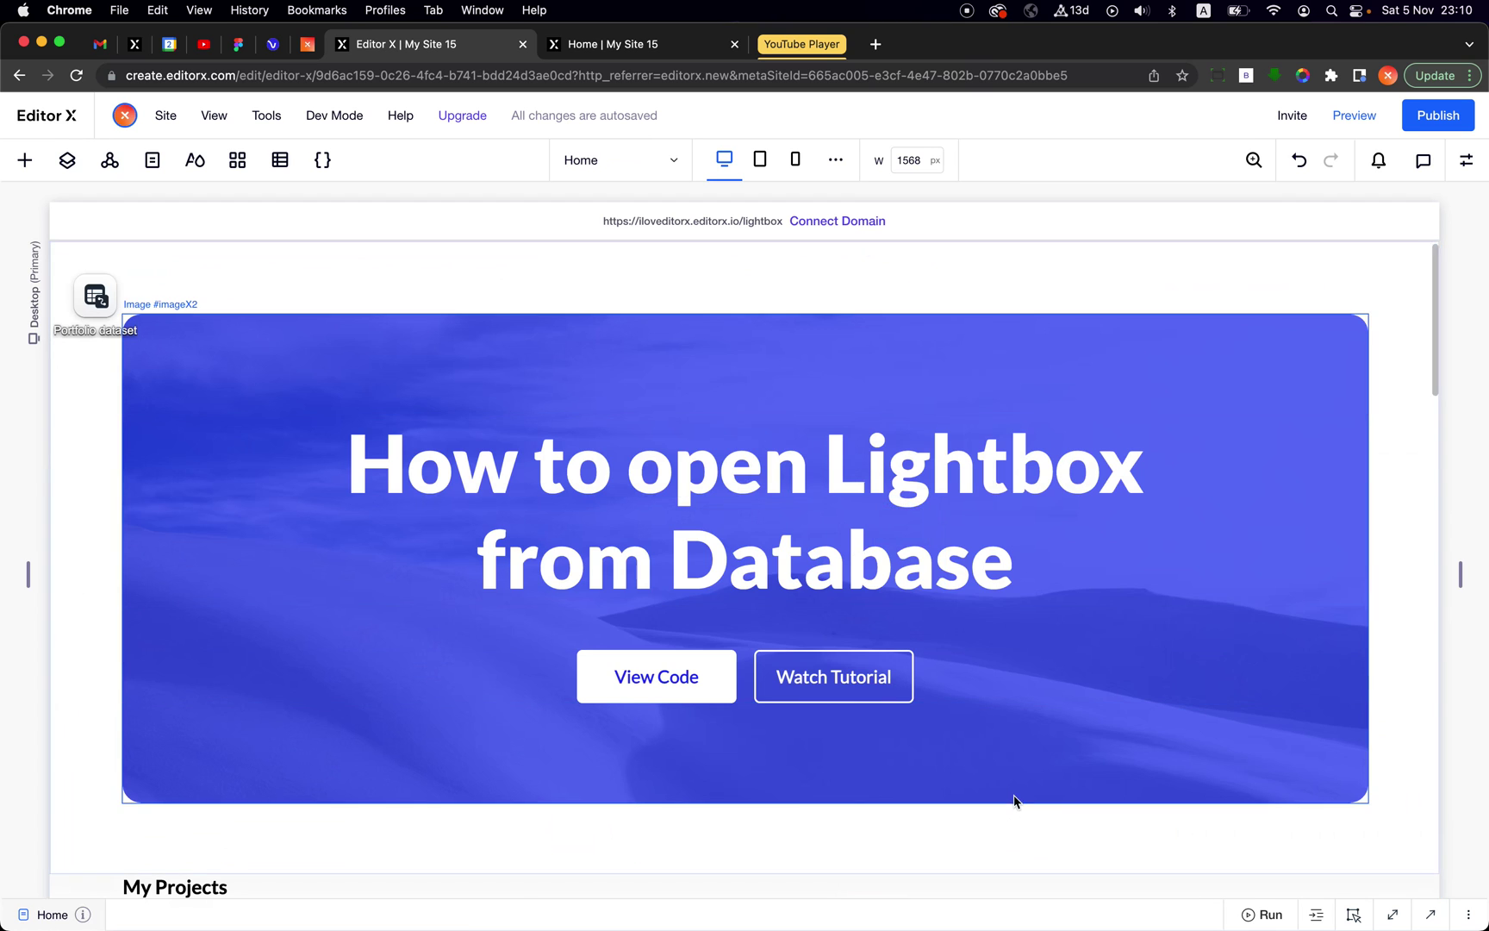
pyautogui.scroll(-6, 1022, 798)
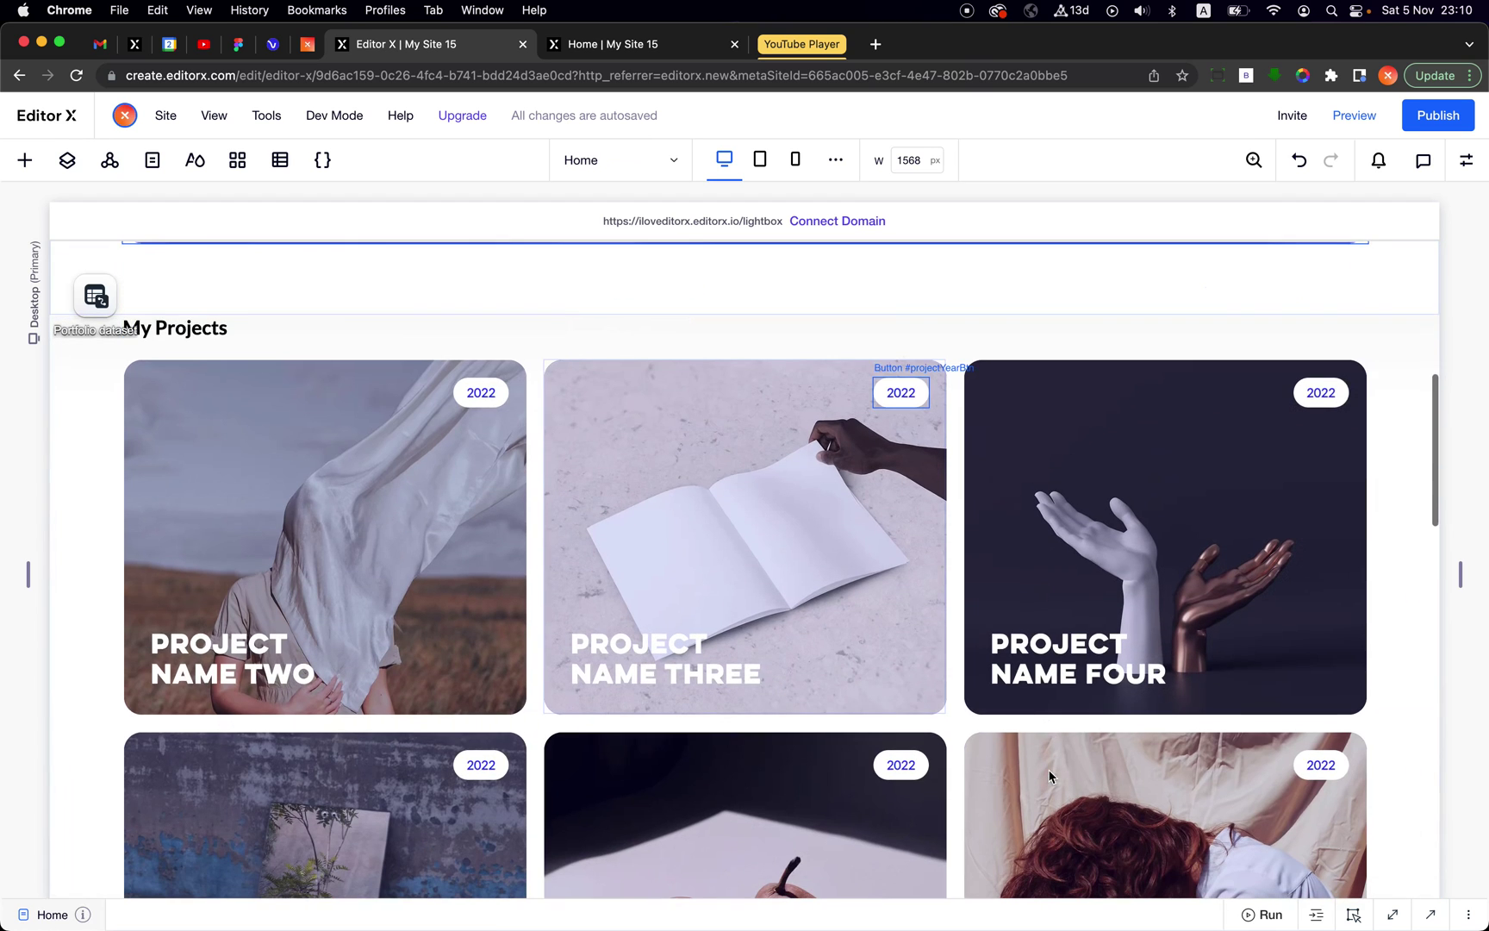
# Step: Select the My Projects repeater, open the Home page code, and remove the repeater's onItemReady event handler
pyautogui.click(531, 731)
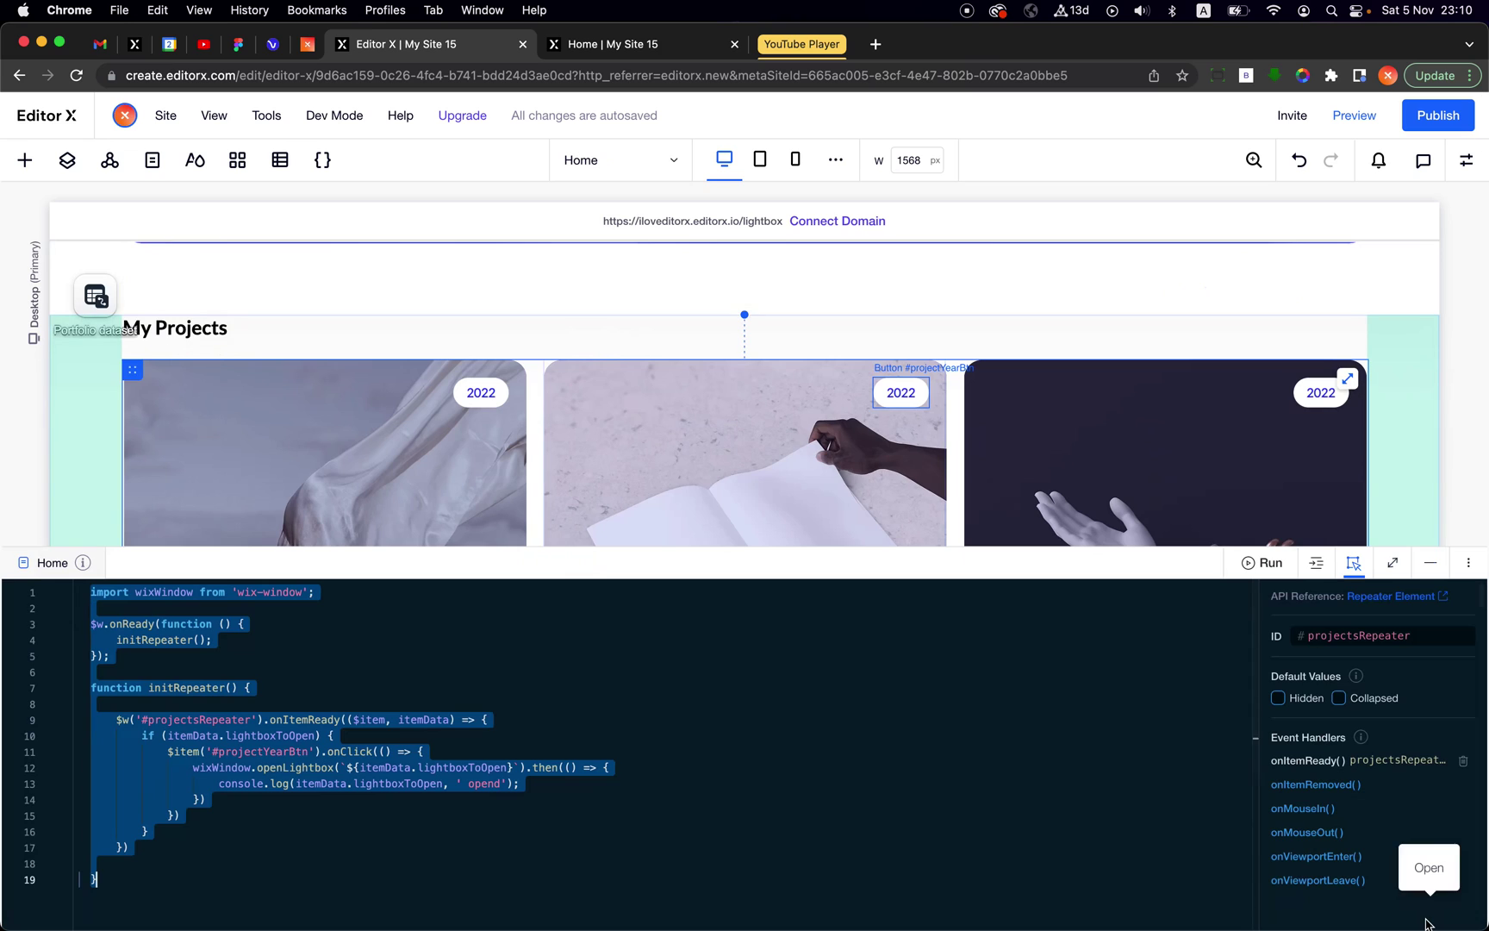
pyautogui.click(1429, 916)
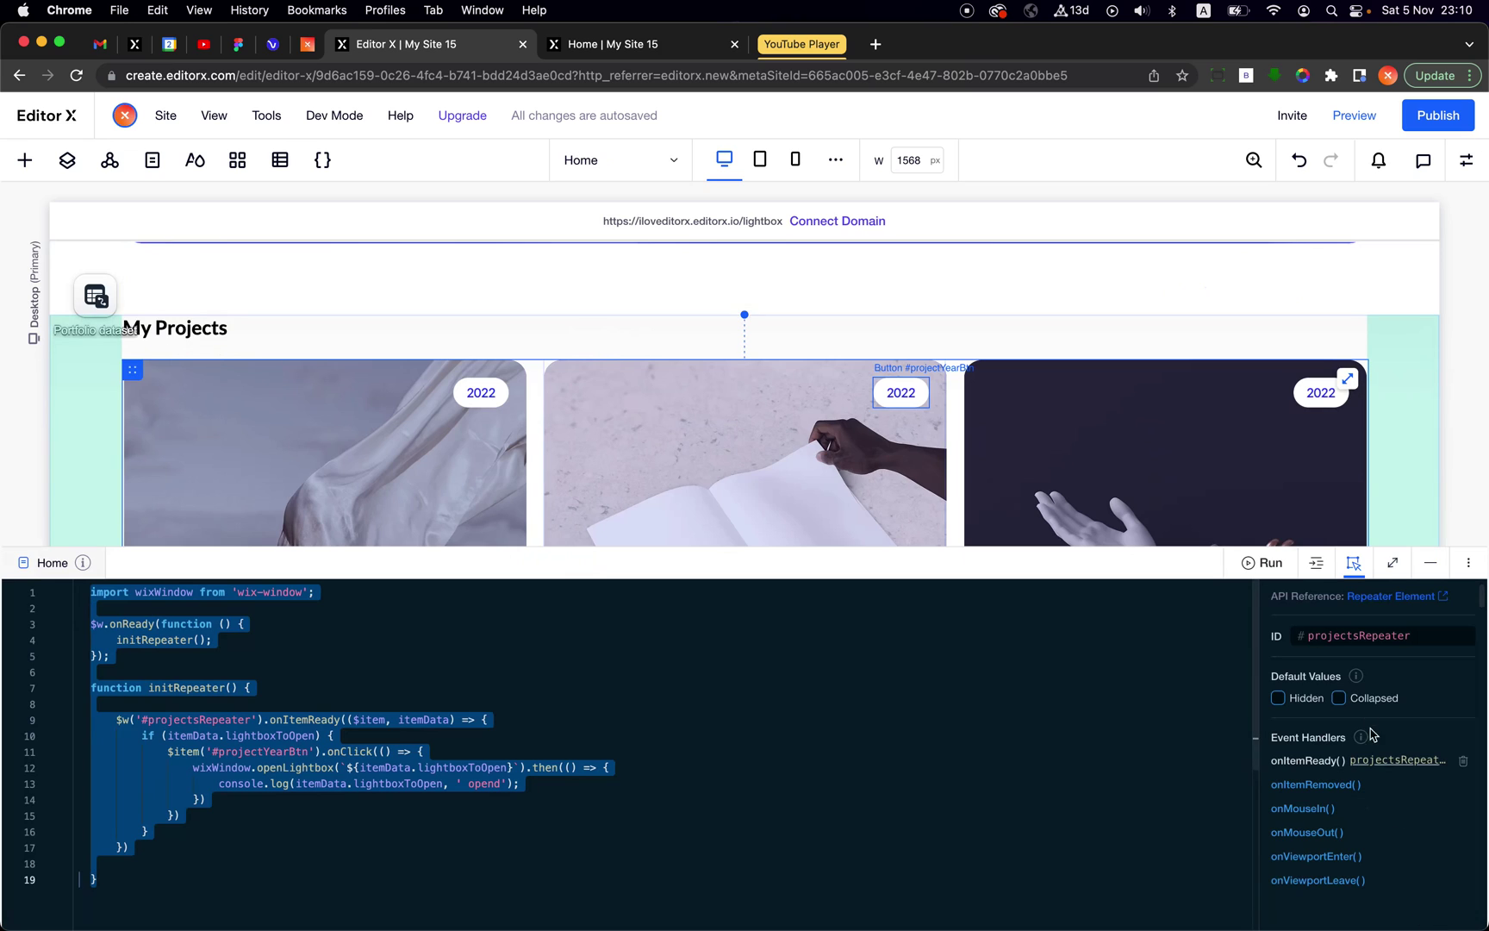
pyautogui.click(1464, 760)
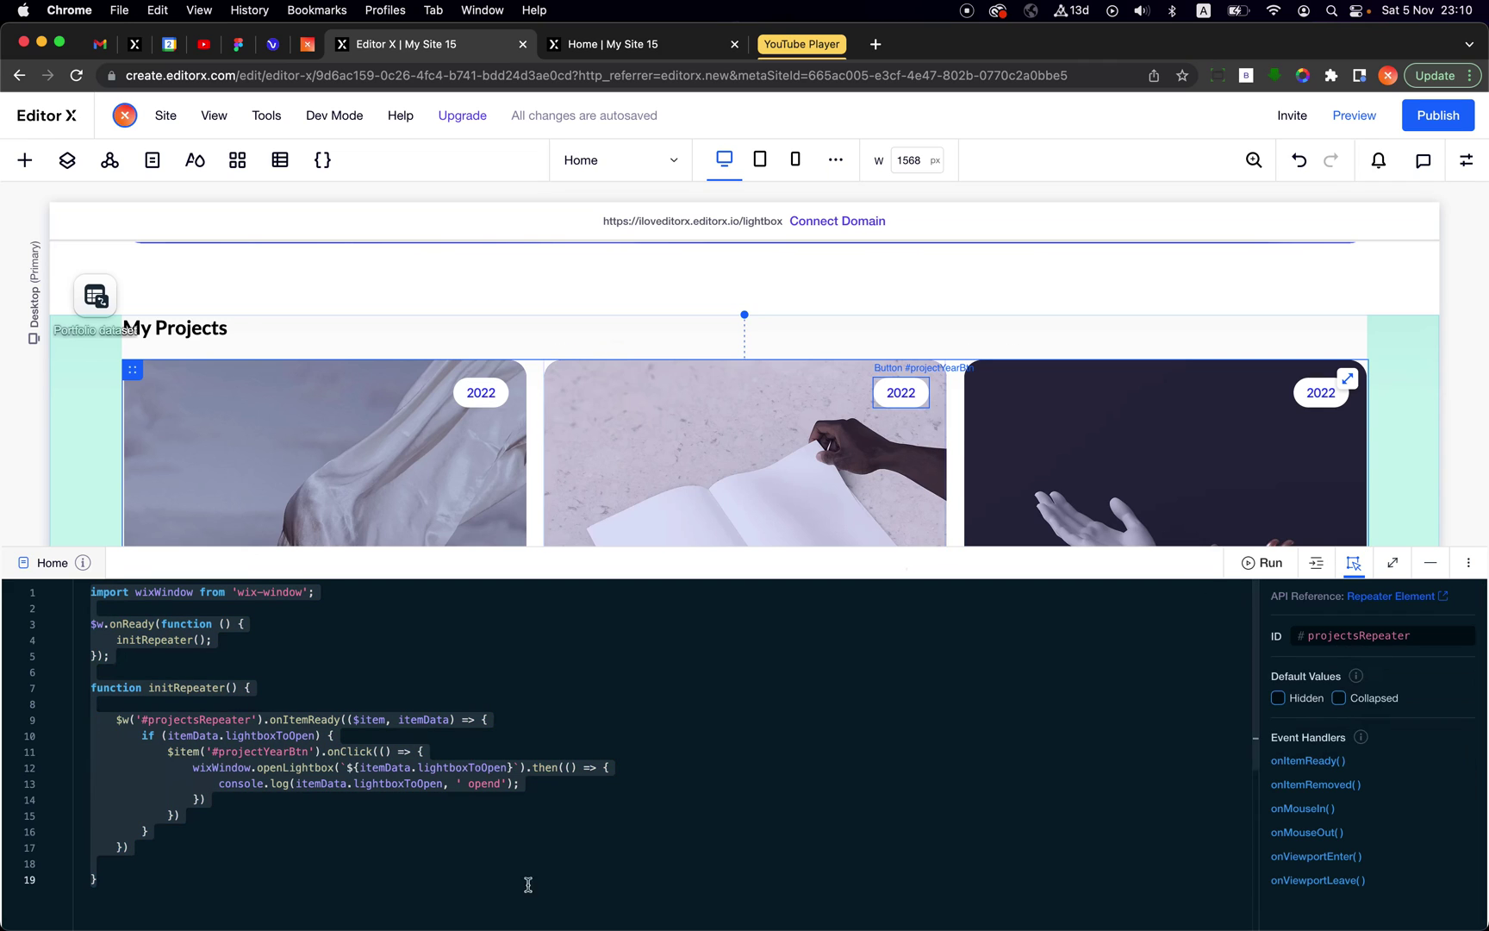
pyautogui.click(653, 816)
# Step: Check the ID of the My Projects repeater in its properties
pyautogui.click(1346, 637)
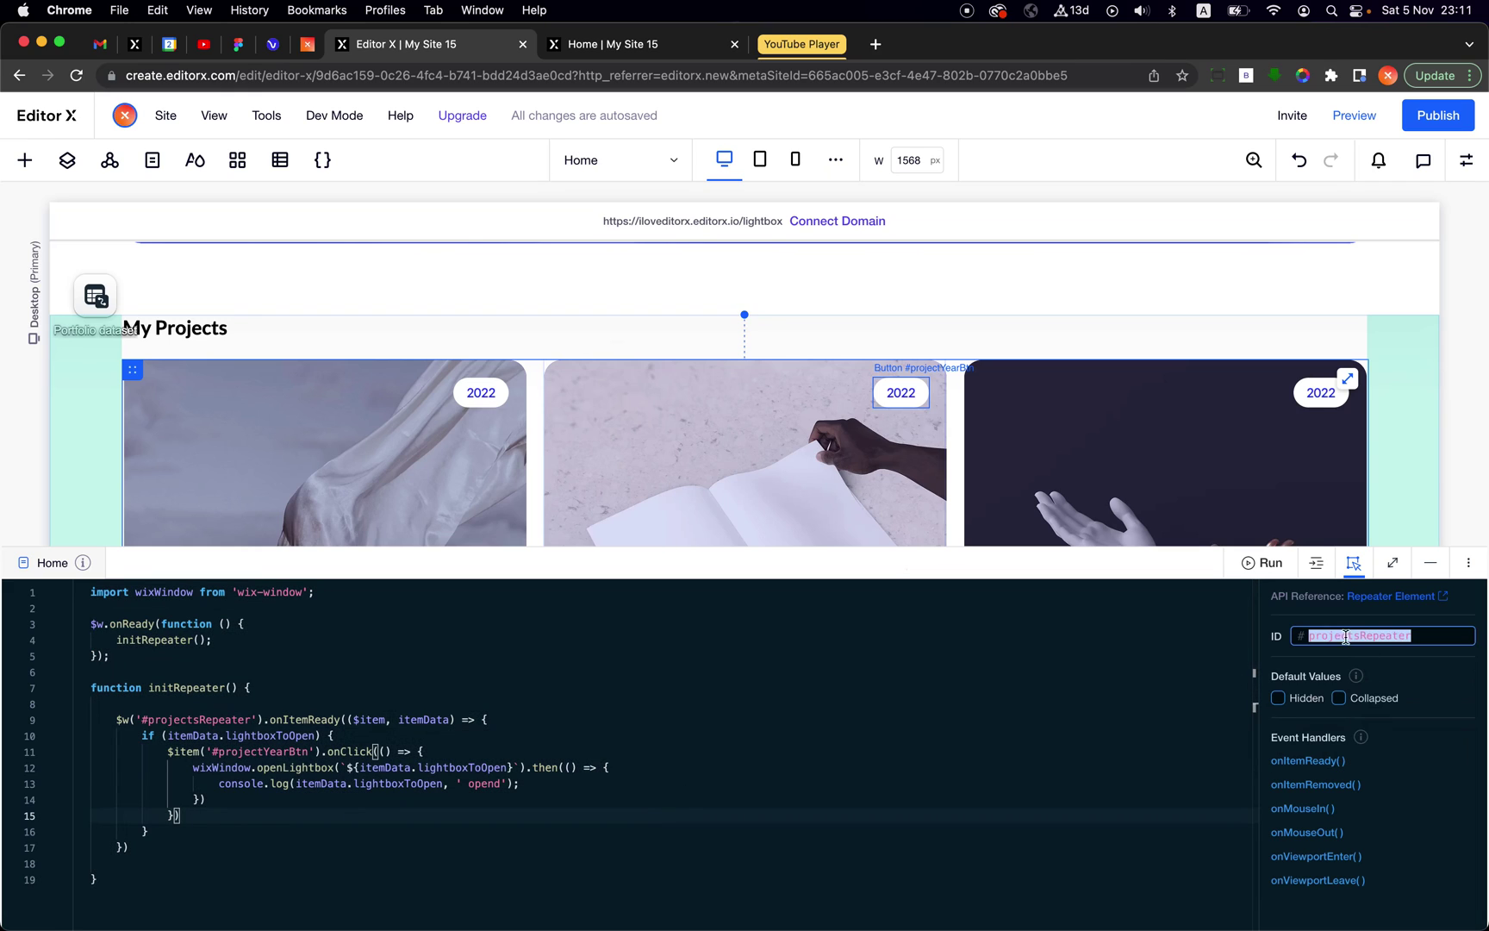
pyautogui.click(1416, 637)
pyautogui.doubleClick(1341, 636)
pyautogui.click(690, 751)
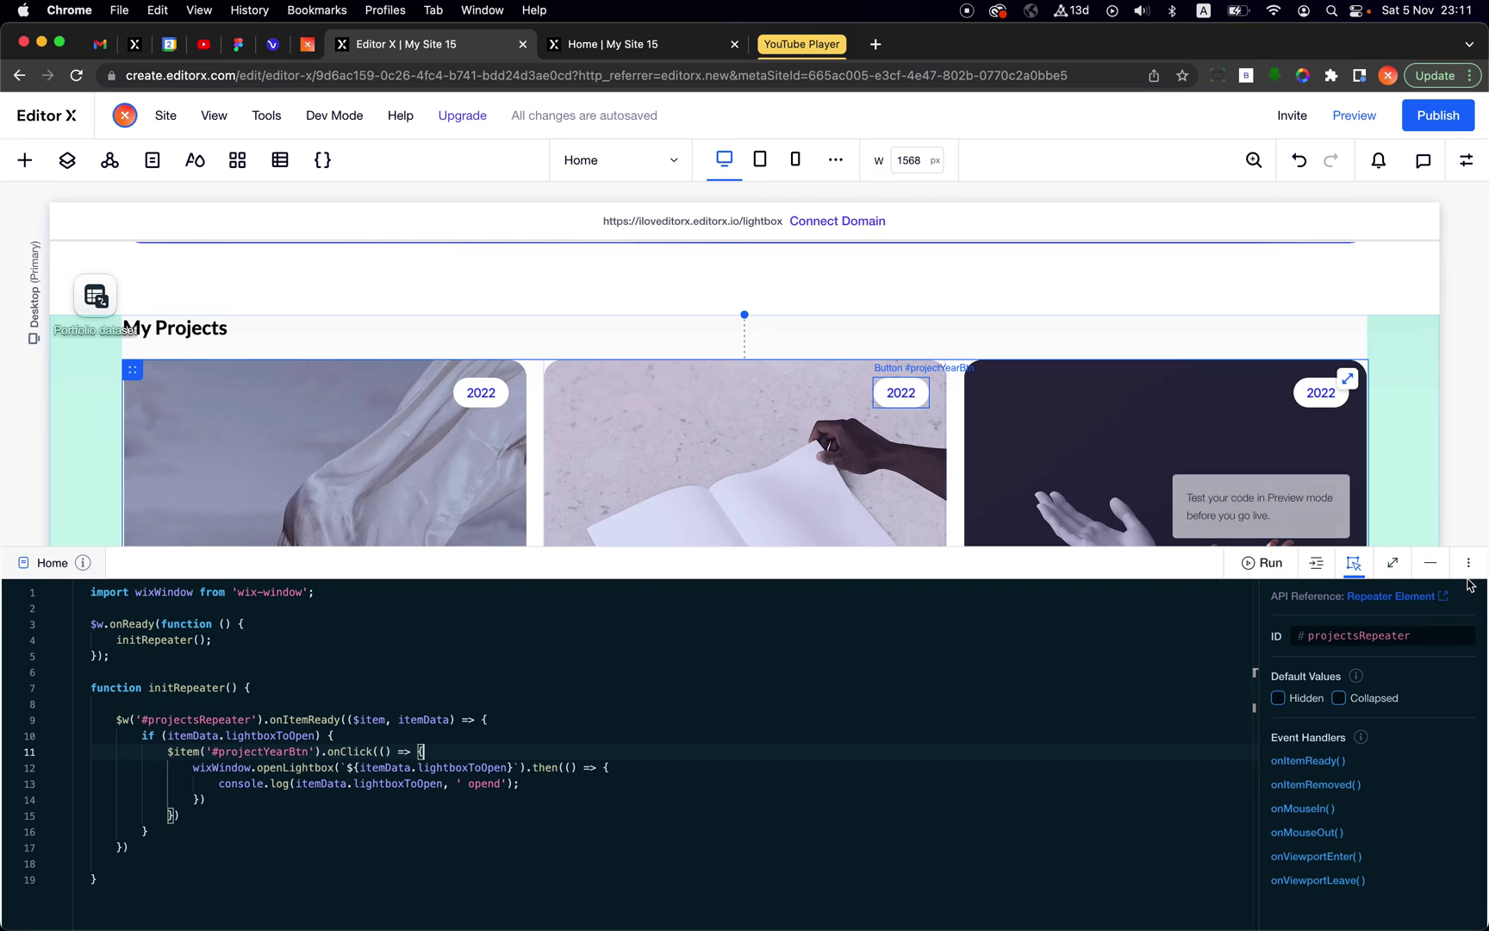
# Step: Expand the Home page code editor to full size and enlarge the browser zoom
pyautogui.click(1393, 562)
pyautogui.press('super+equal')
pyautogui.press('super+equal')
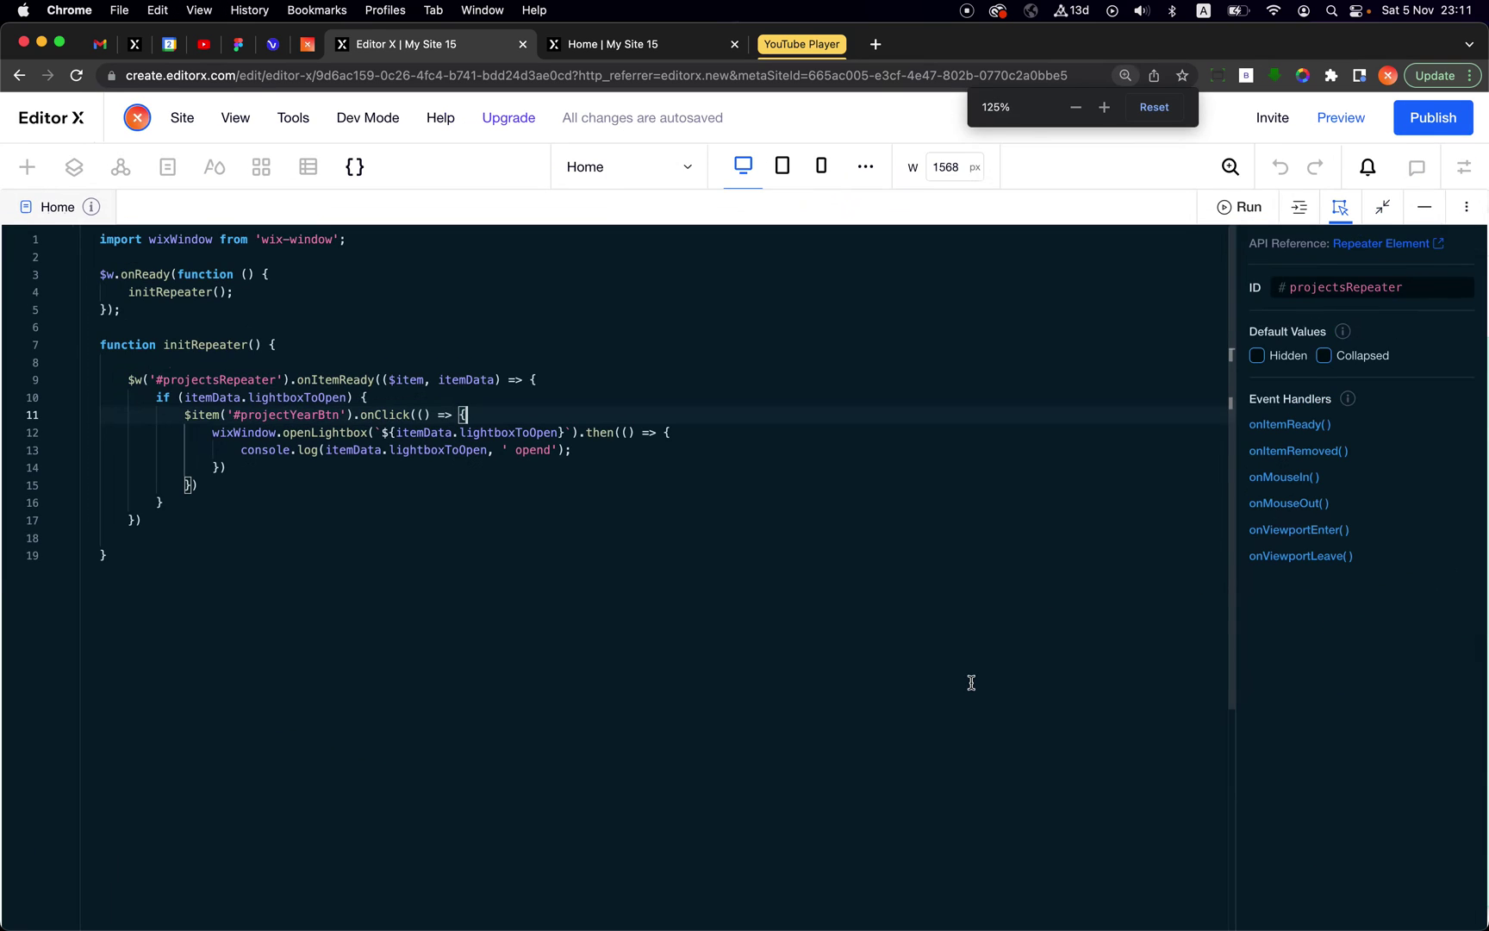
pyautogui.click(566, 692)
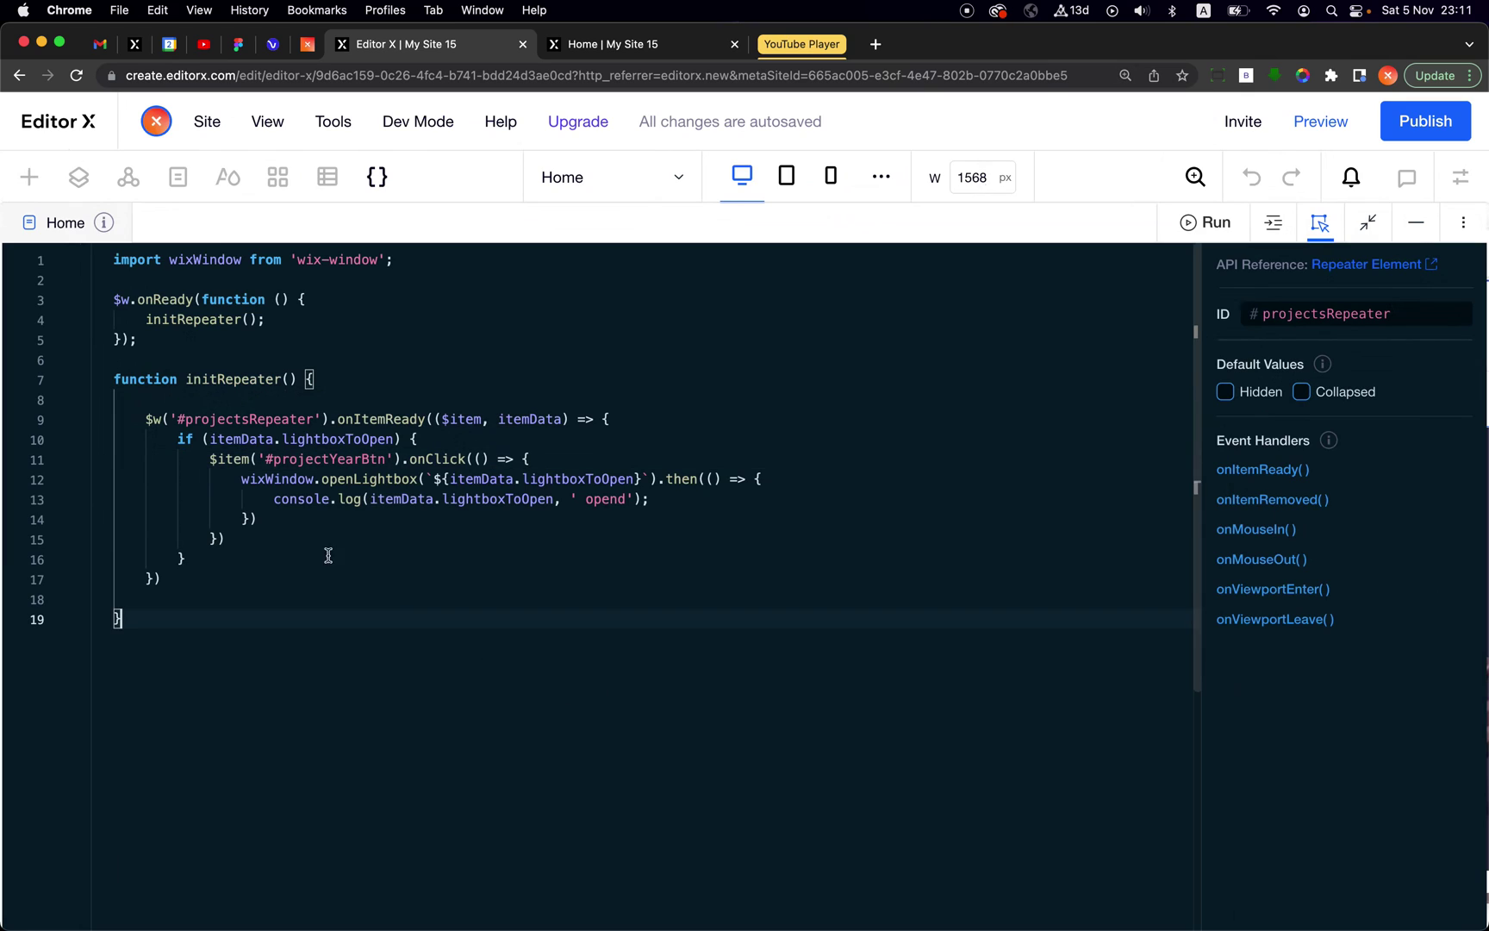
# Step: Examine the initRepeater() call inside the page's onReady function
pyautogui.click(270, 395)
pyautogui.click(167, 320)
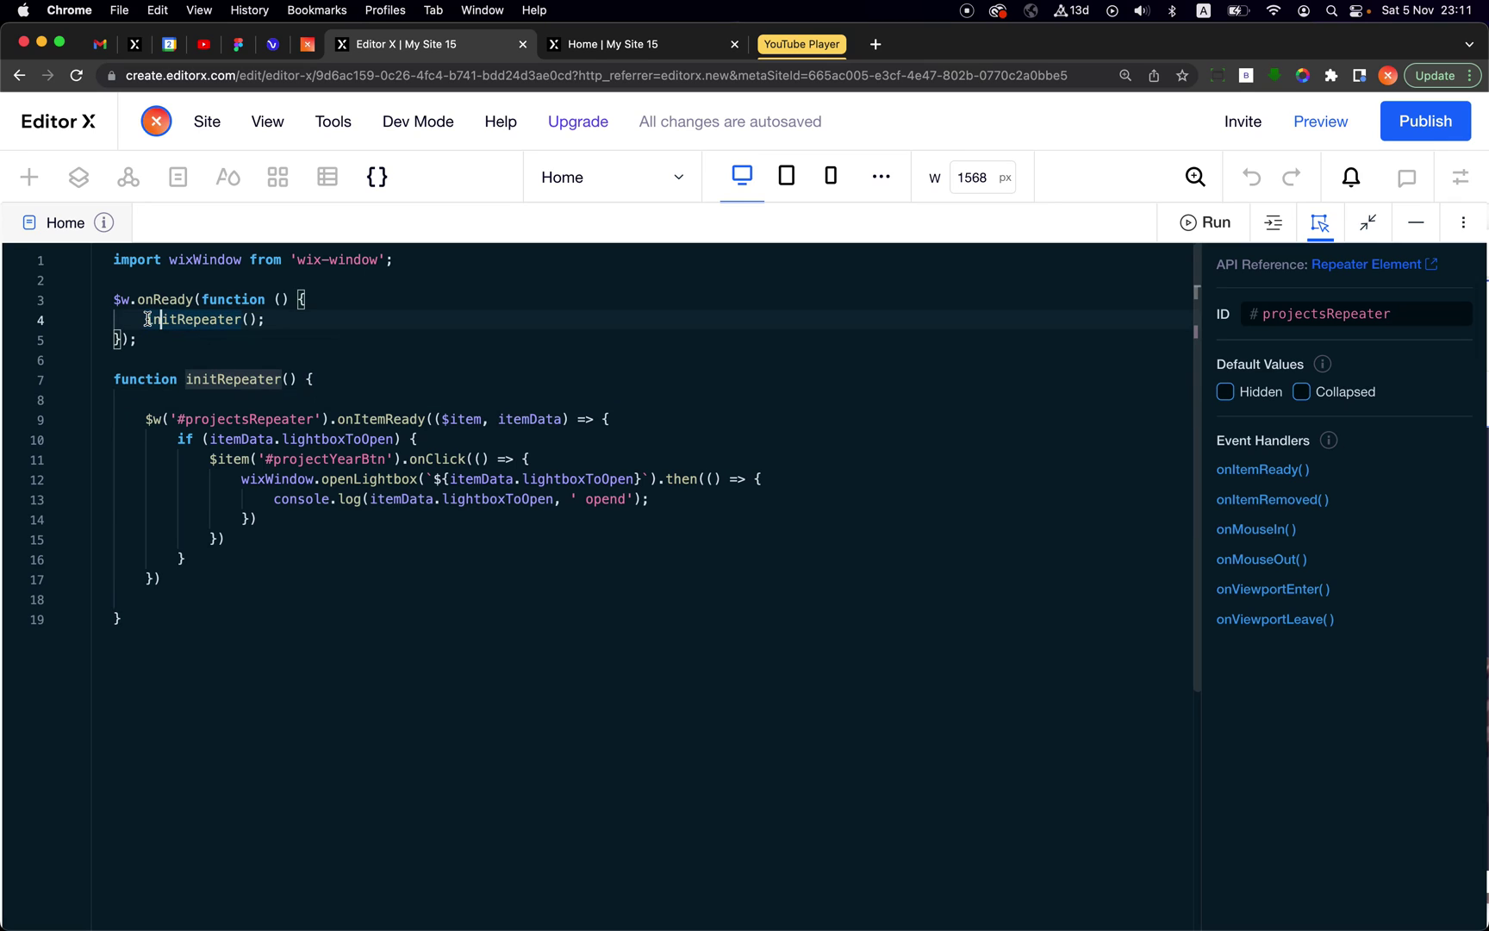
pyautogui.moveTo(147, 319); pyautogui.dragTo(261, 319)
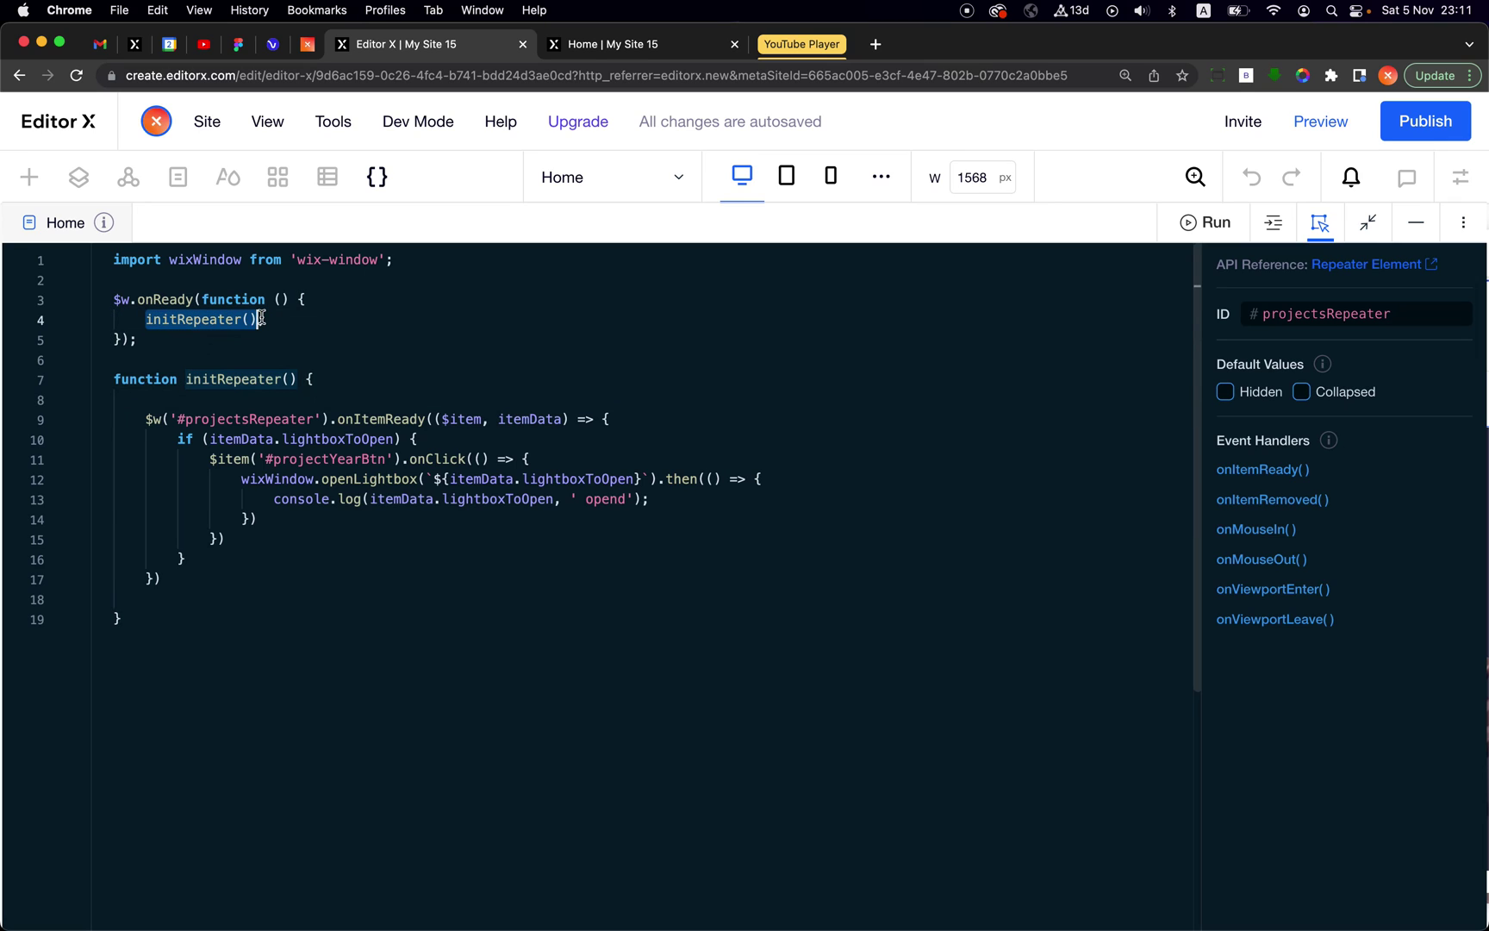
pyautogui.click(182, 320)
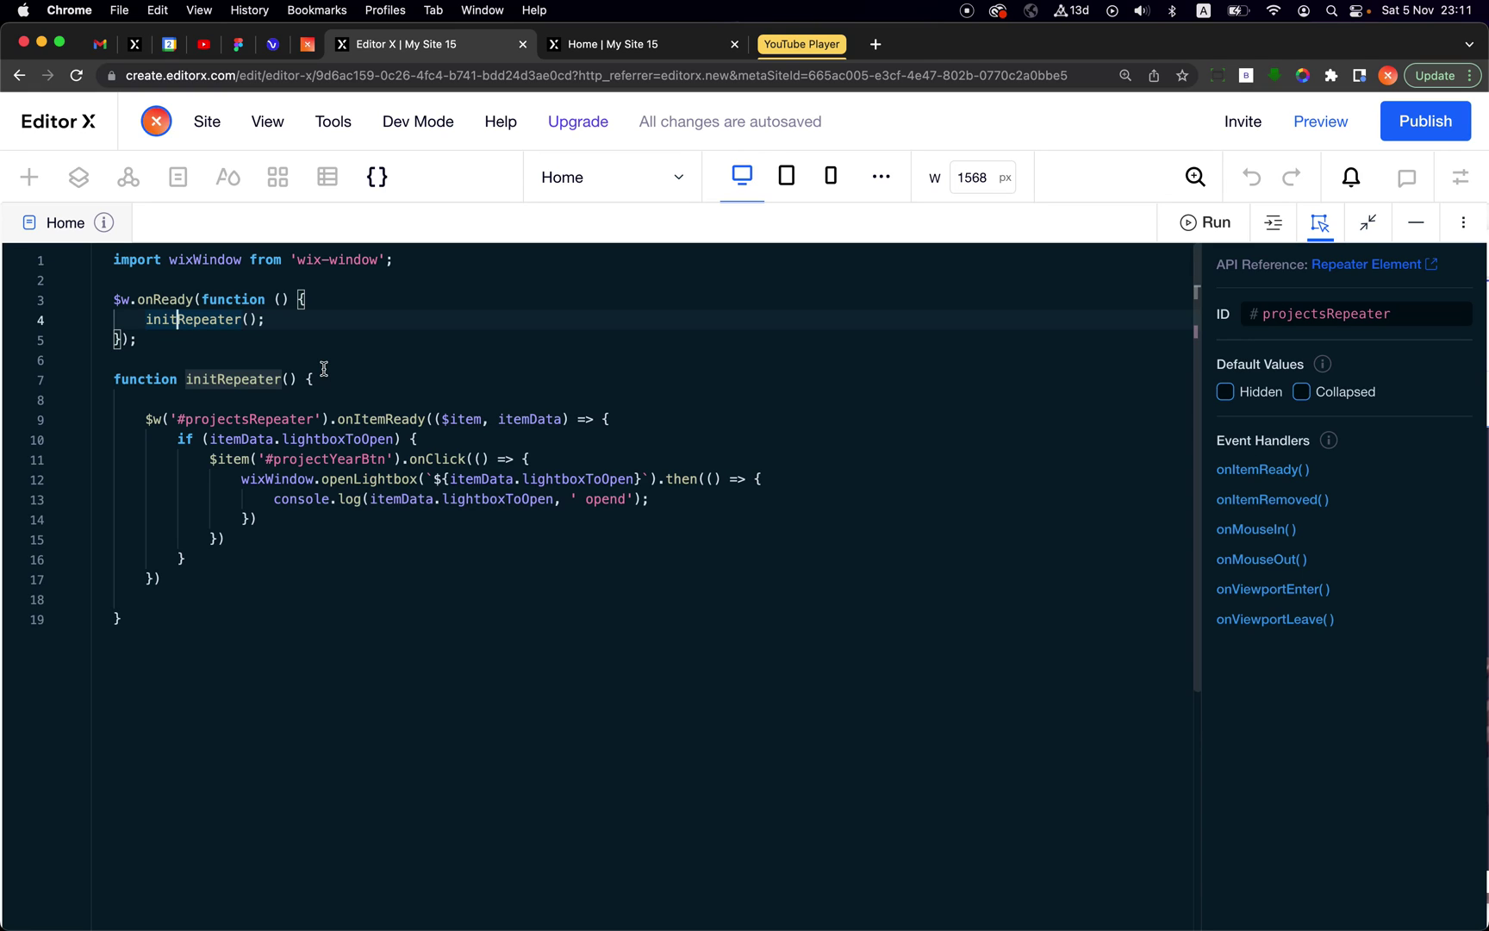
pyautogui.click(276, 336)
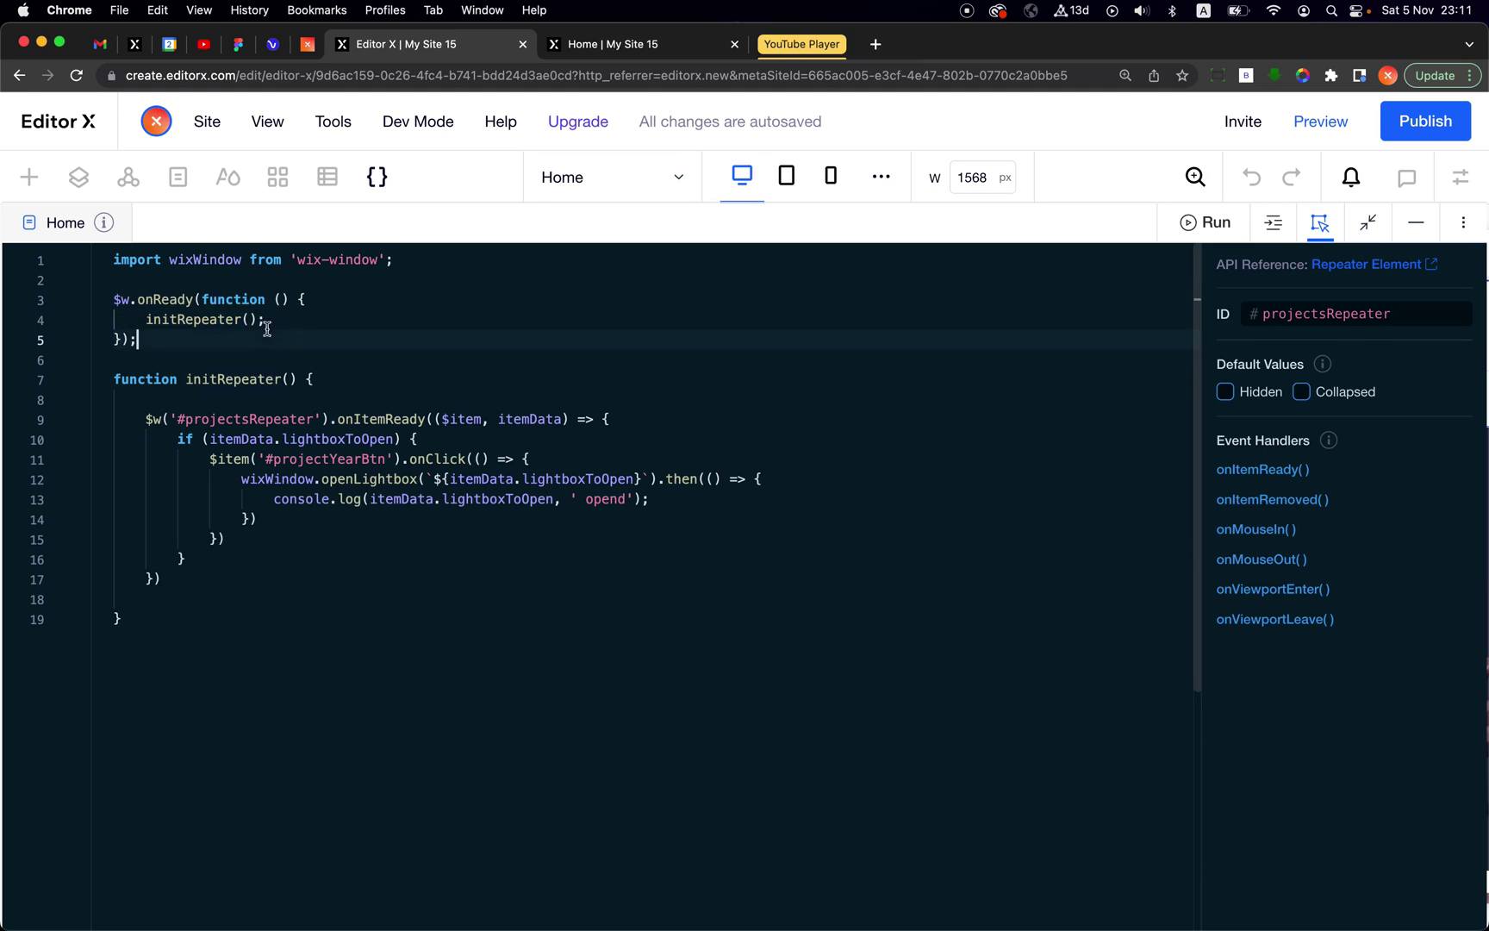
pyautogui.doubleClick(204, 326)
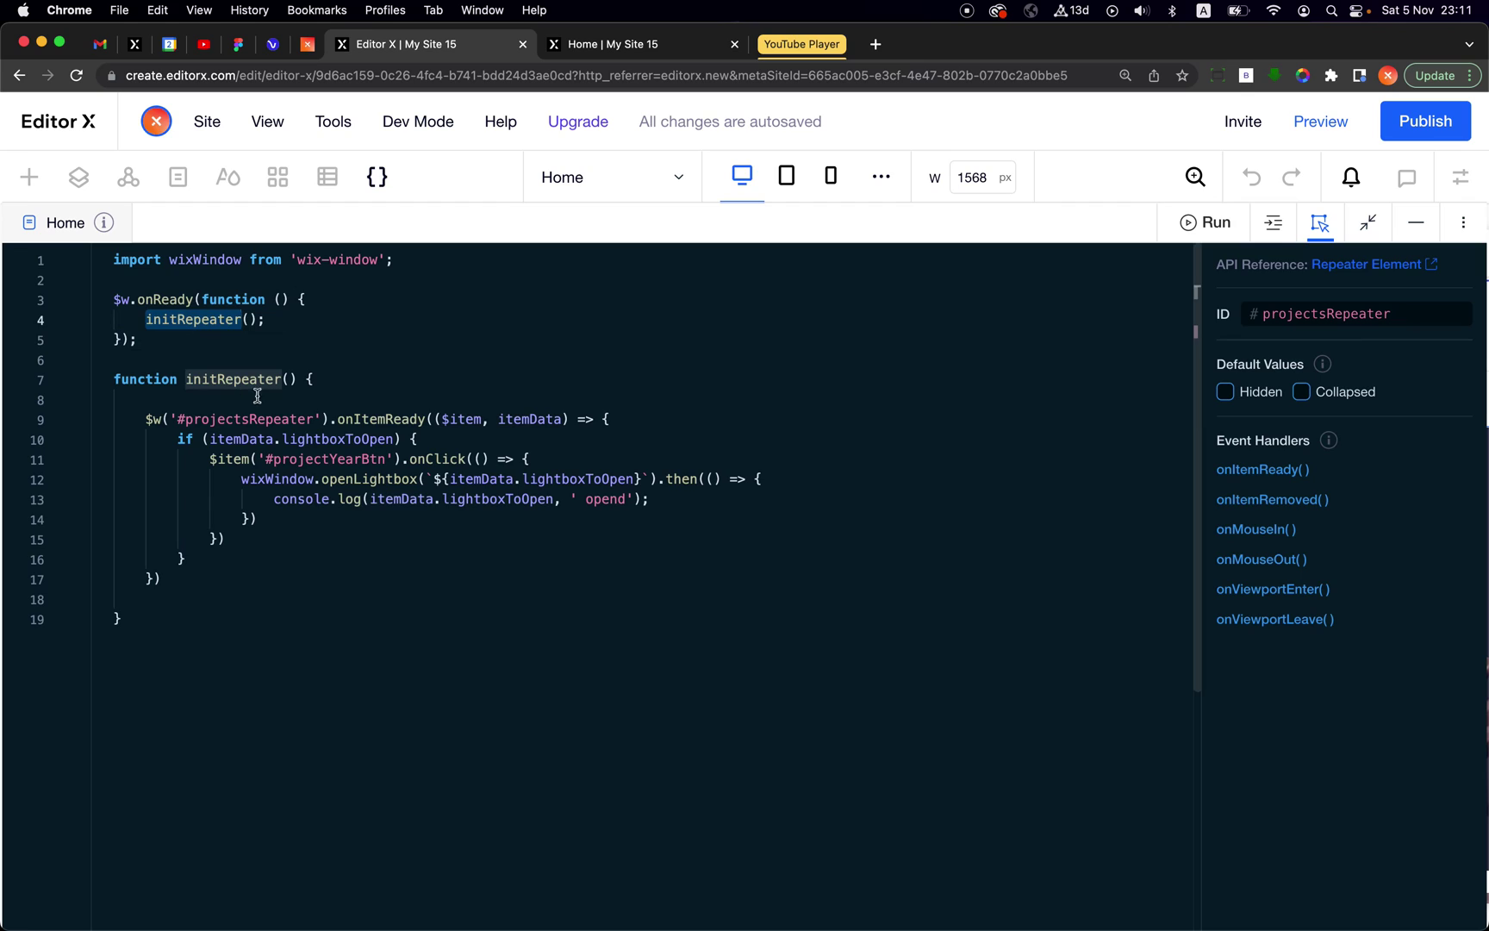
# Step: Examine the #projectsRepeater selector and its onItemReady call inside the initRepeater function
pyautogui.click(150, 420)
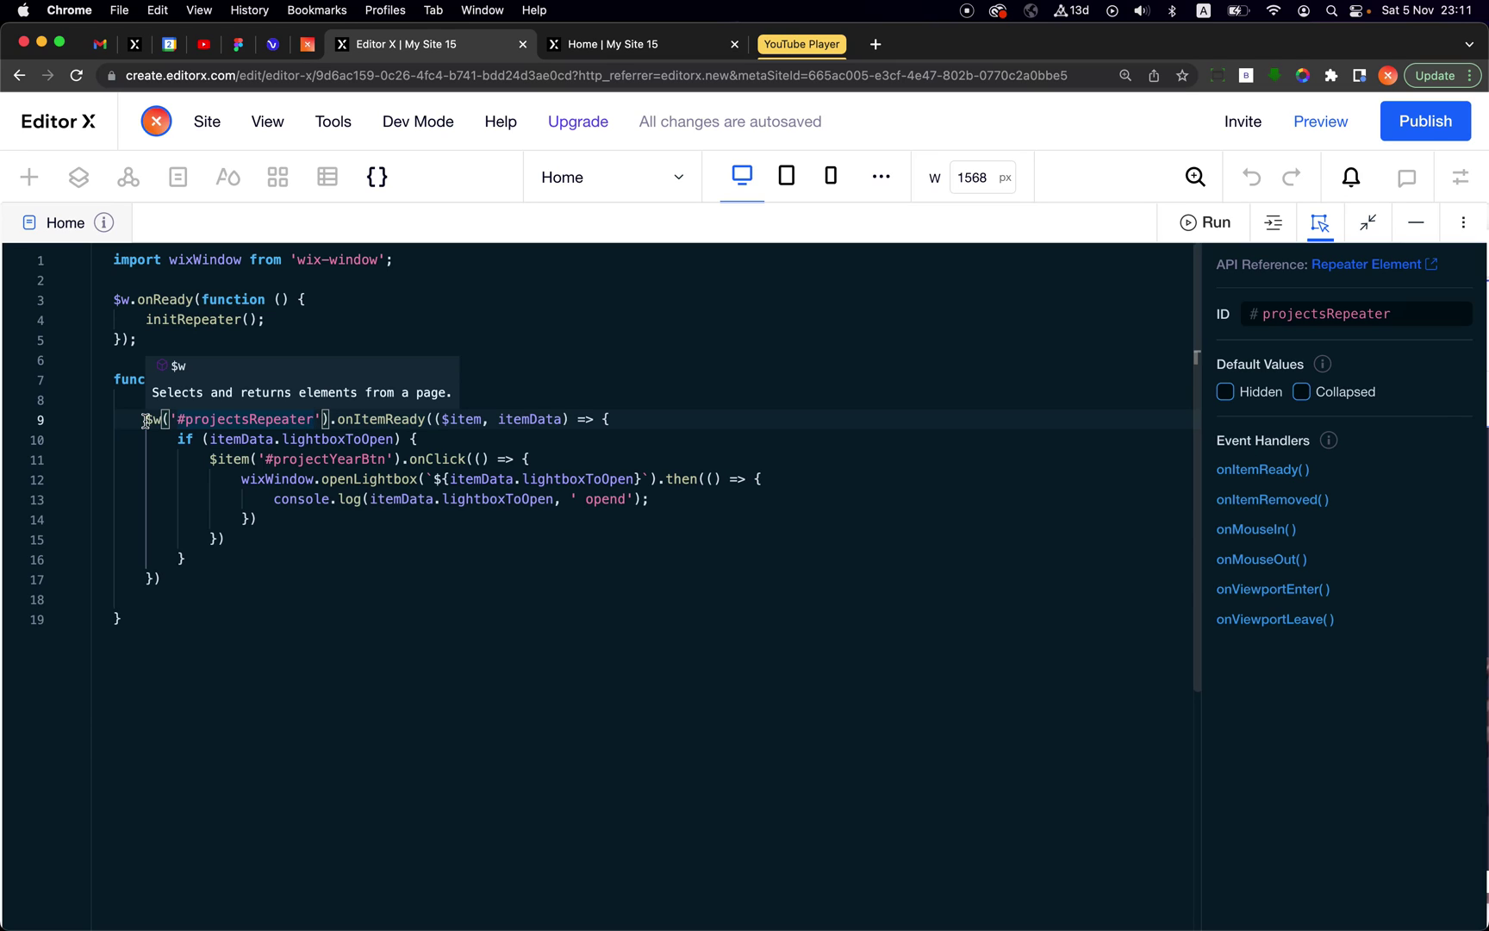
pyautogui.click(370, 562)
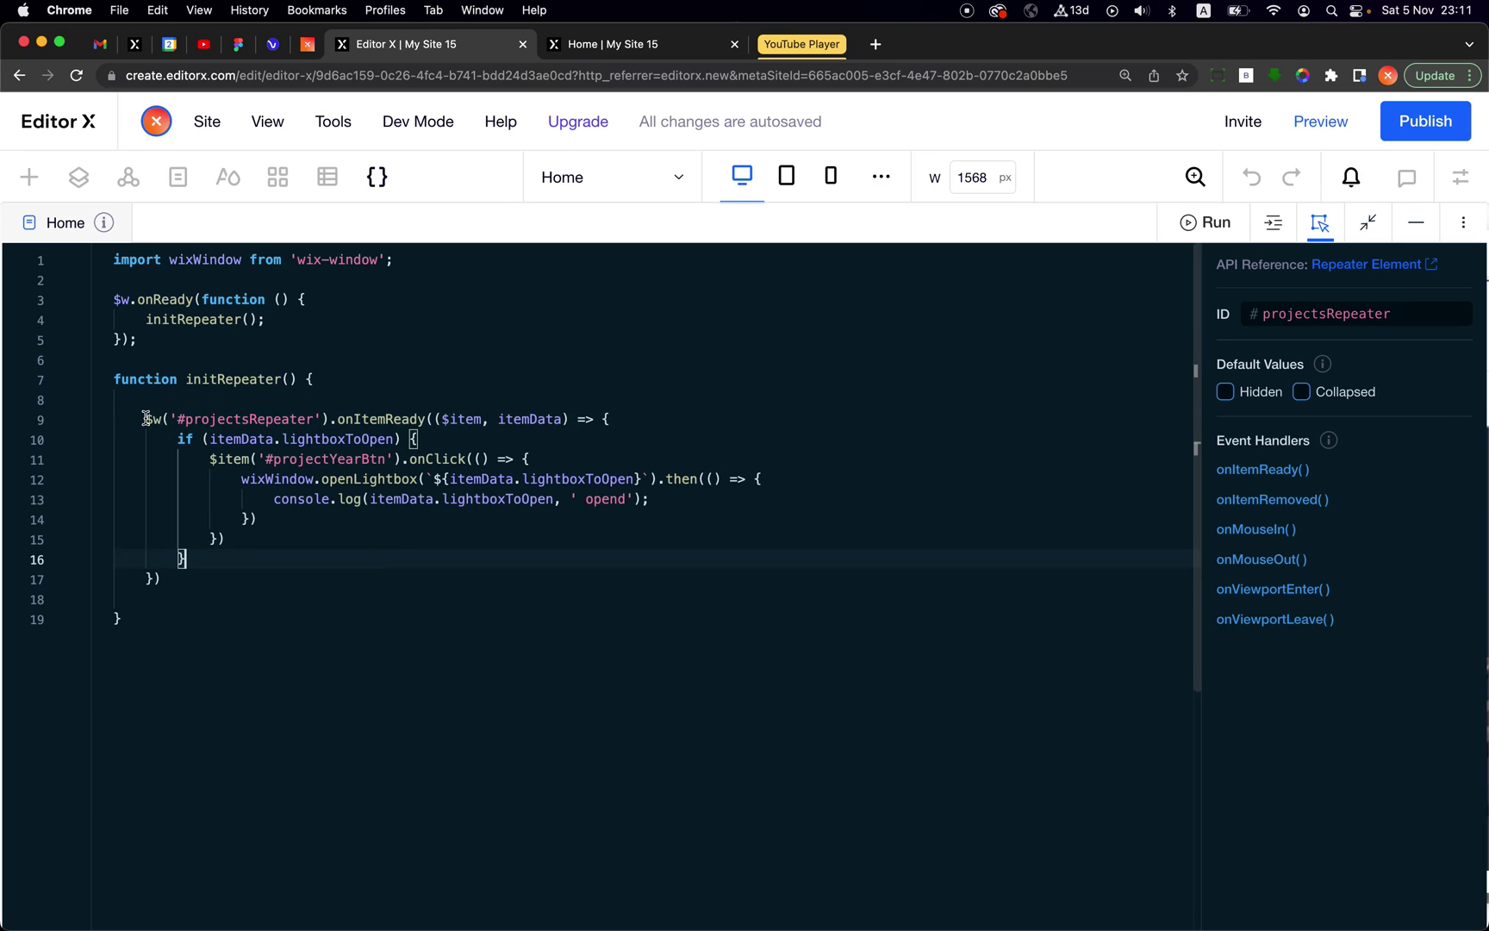
pyautogui.moveTo(145, 419); pyautogui.dragTo(327, 417)
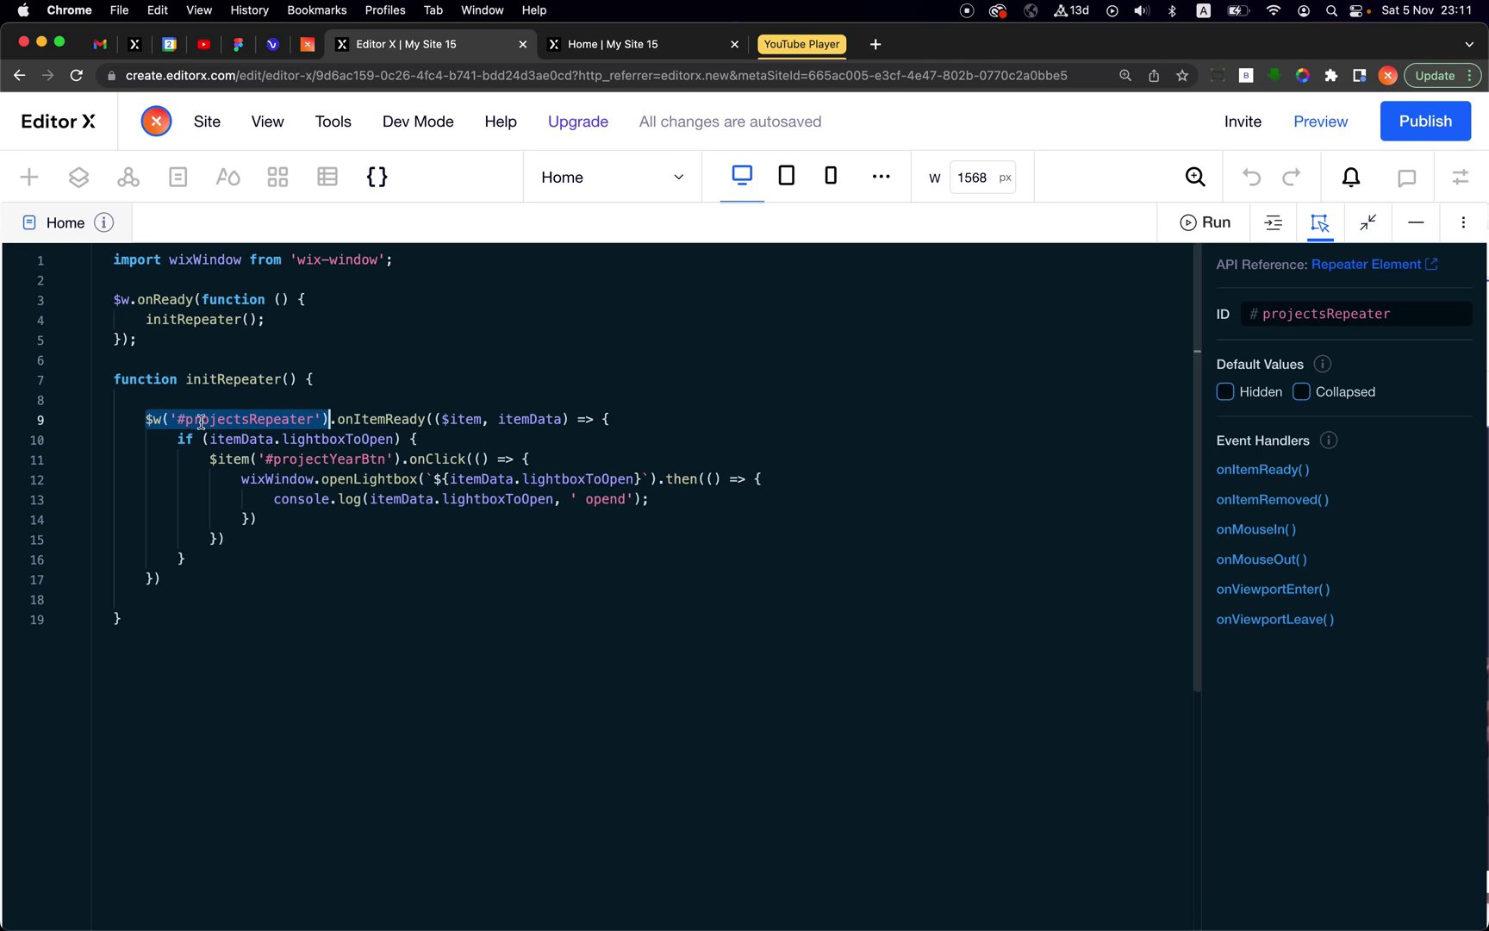
pyautogui.doubleClick(359, 420)
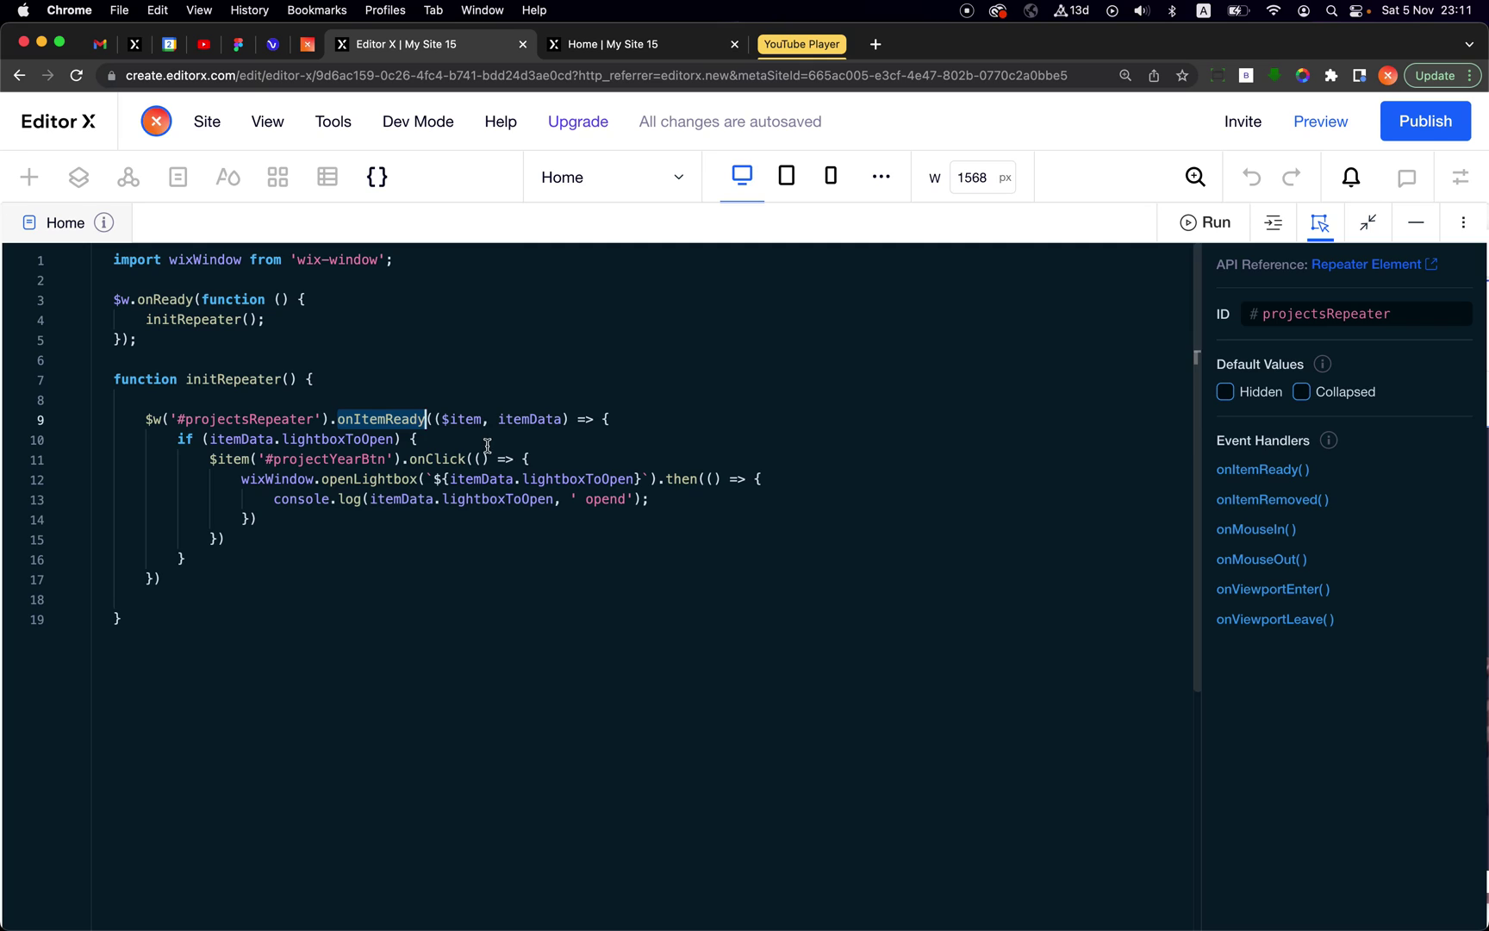
# Step: Insert a blank line before and after the if (itemData.lightboxToOpen) block within the onItemReady callback
pyautogui.click(617, 420)
pyautogui.press('Return')
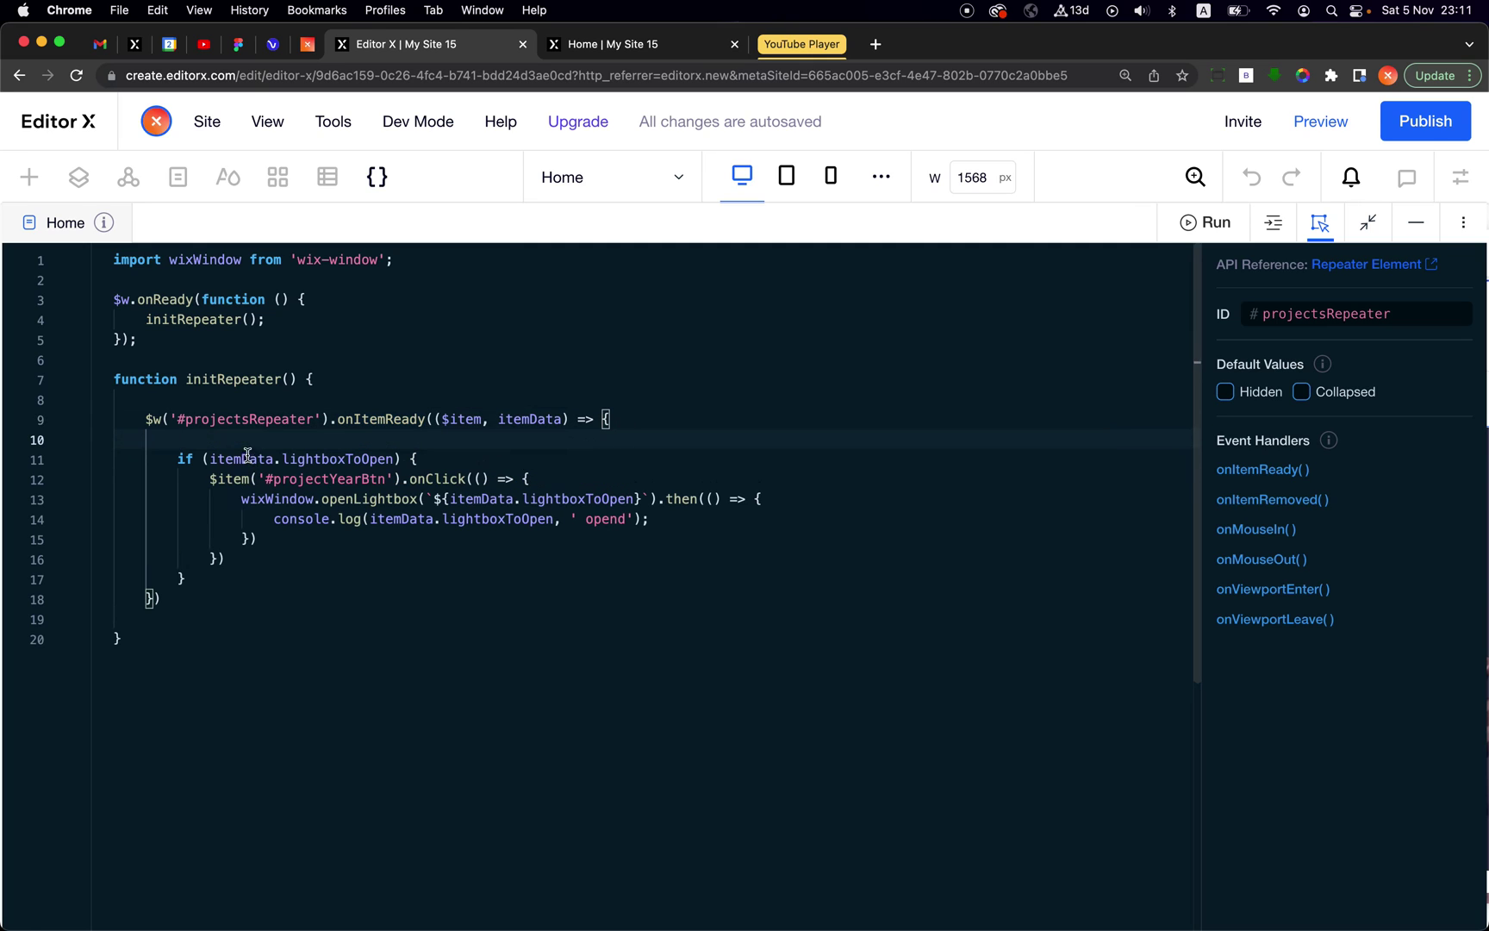
pyautogui.moveTo(205, 579); pyautogui.dragTo(195, 458)
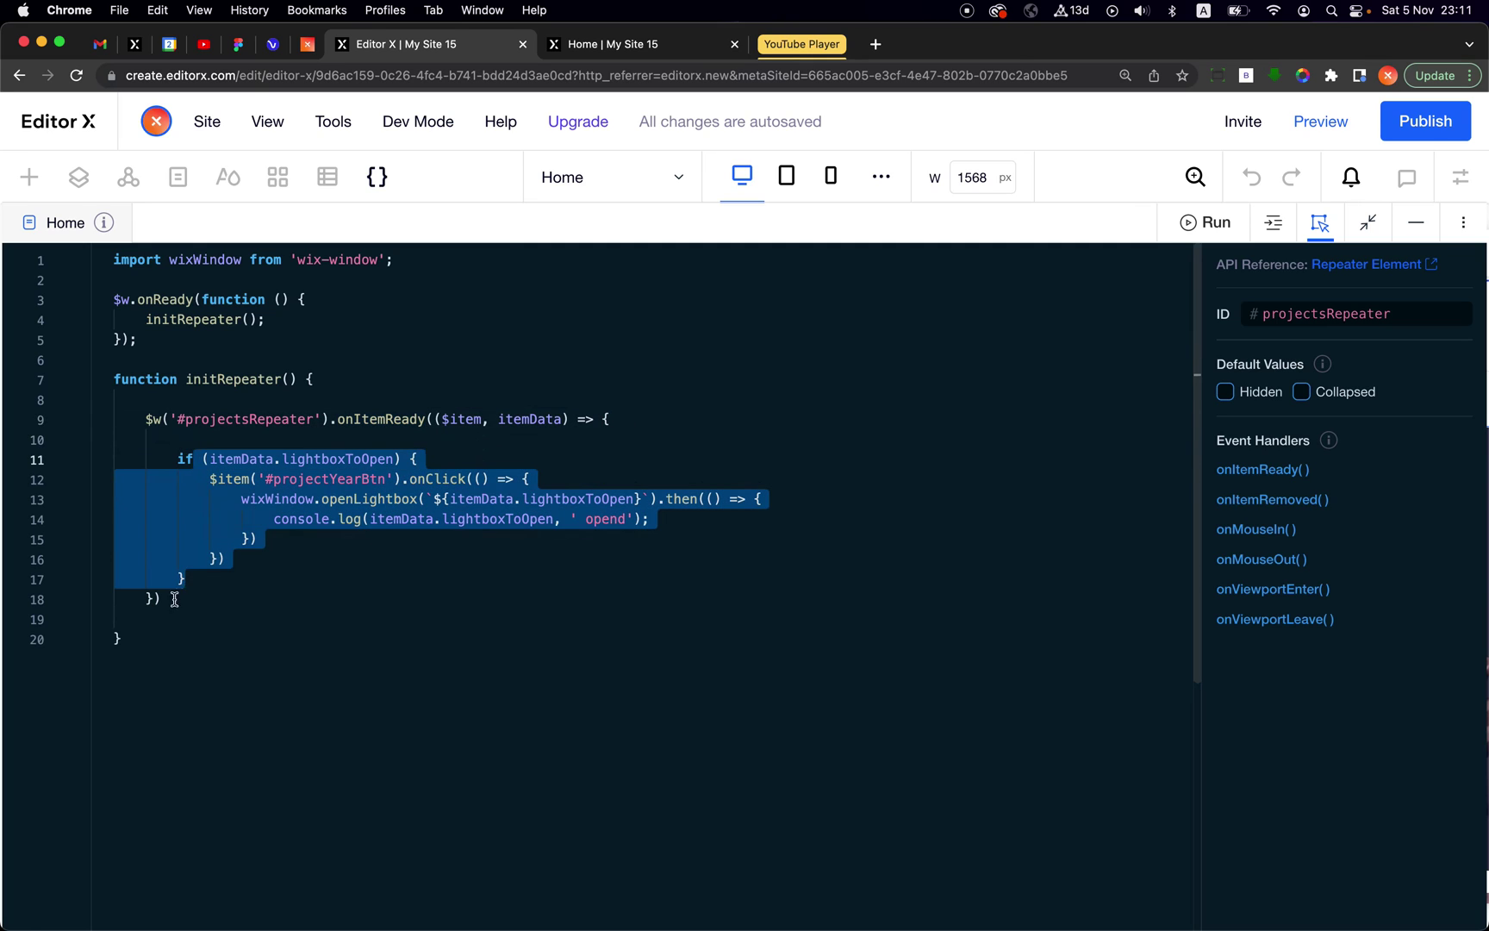
pyautogui.click(202, 579)
pyautogui.press('Return')
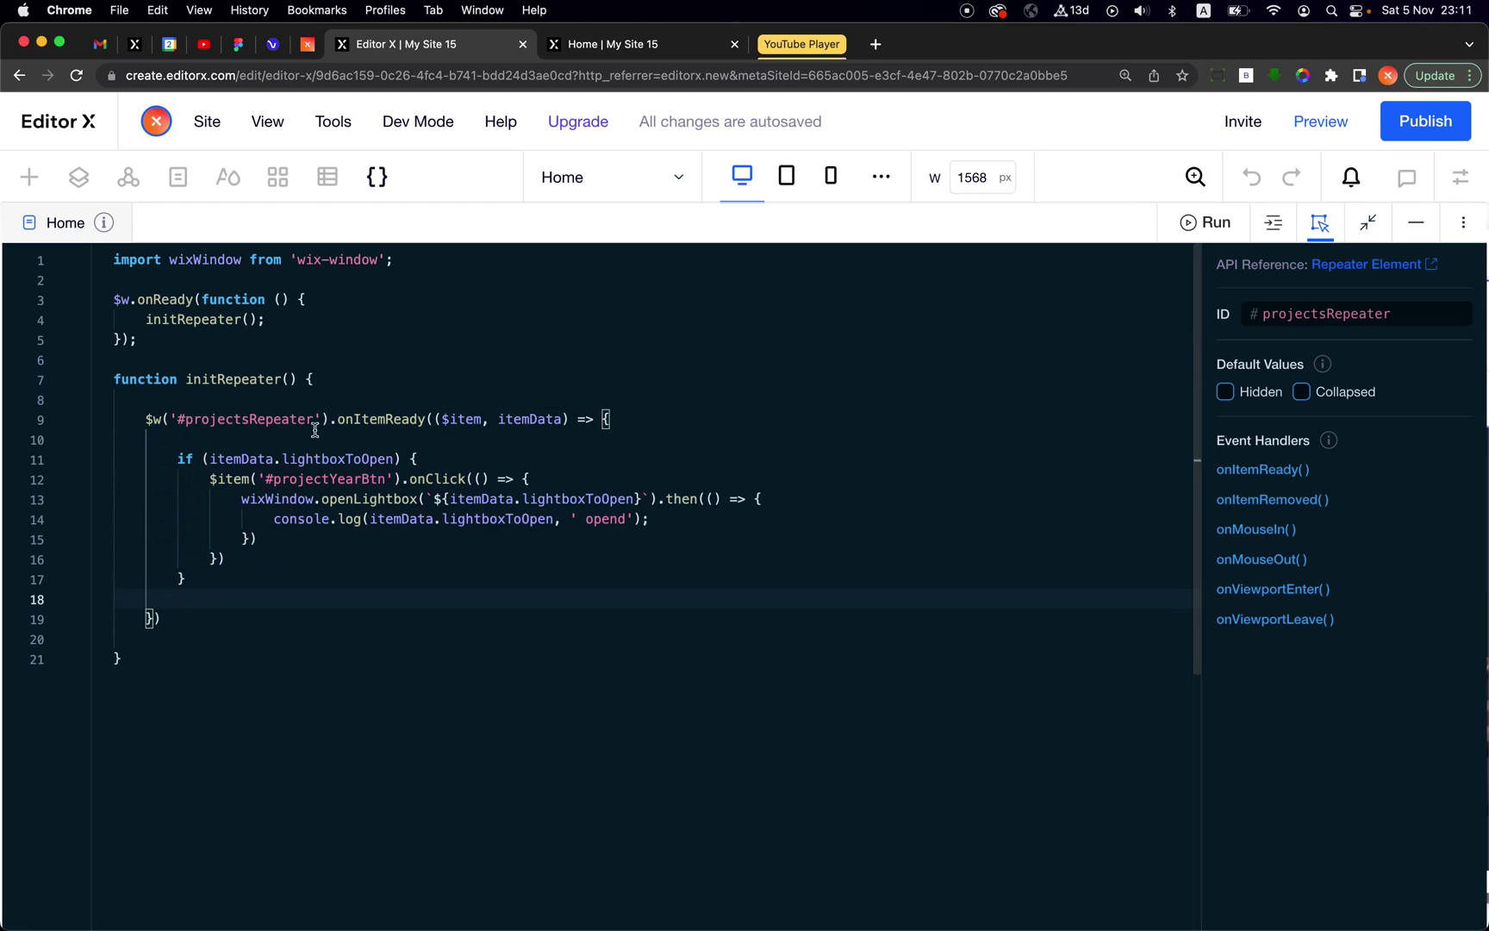
# Step: Examine the repeater's onItemReady call and the itemData.lightboxToOpen condition in the if statement
pyautogui.moveTo(154, 420); pyautogui.dragTo(424, 419)
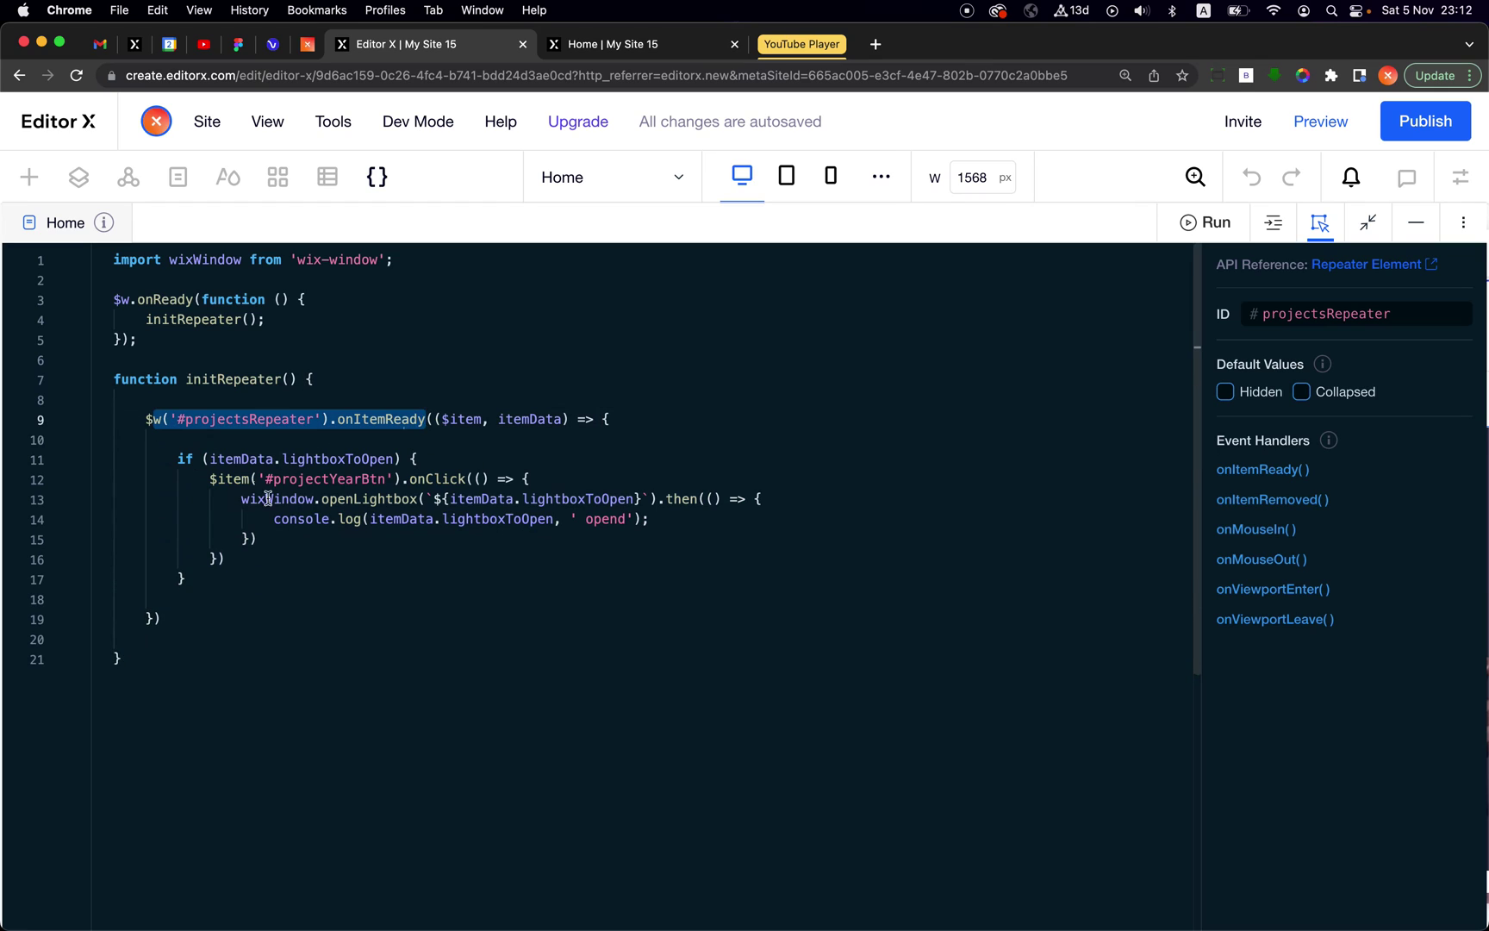
pyautogui.click(336, 580)
pyautogui.click(207, 447)
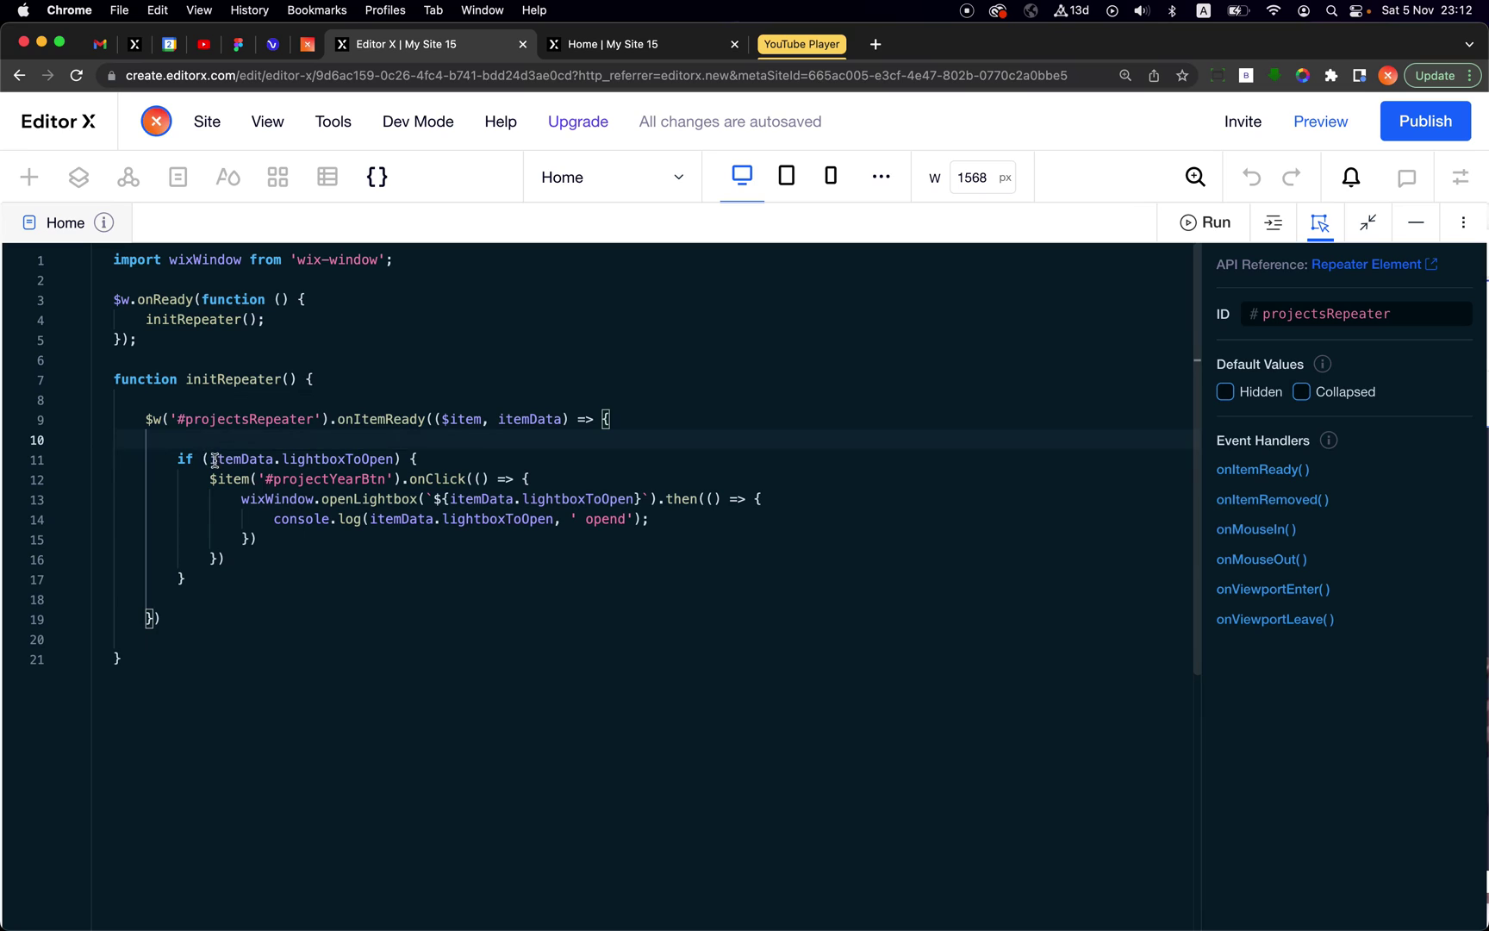
pyautogui.moveTo(211, 459); pyautogui.dragTo(392, 458)
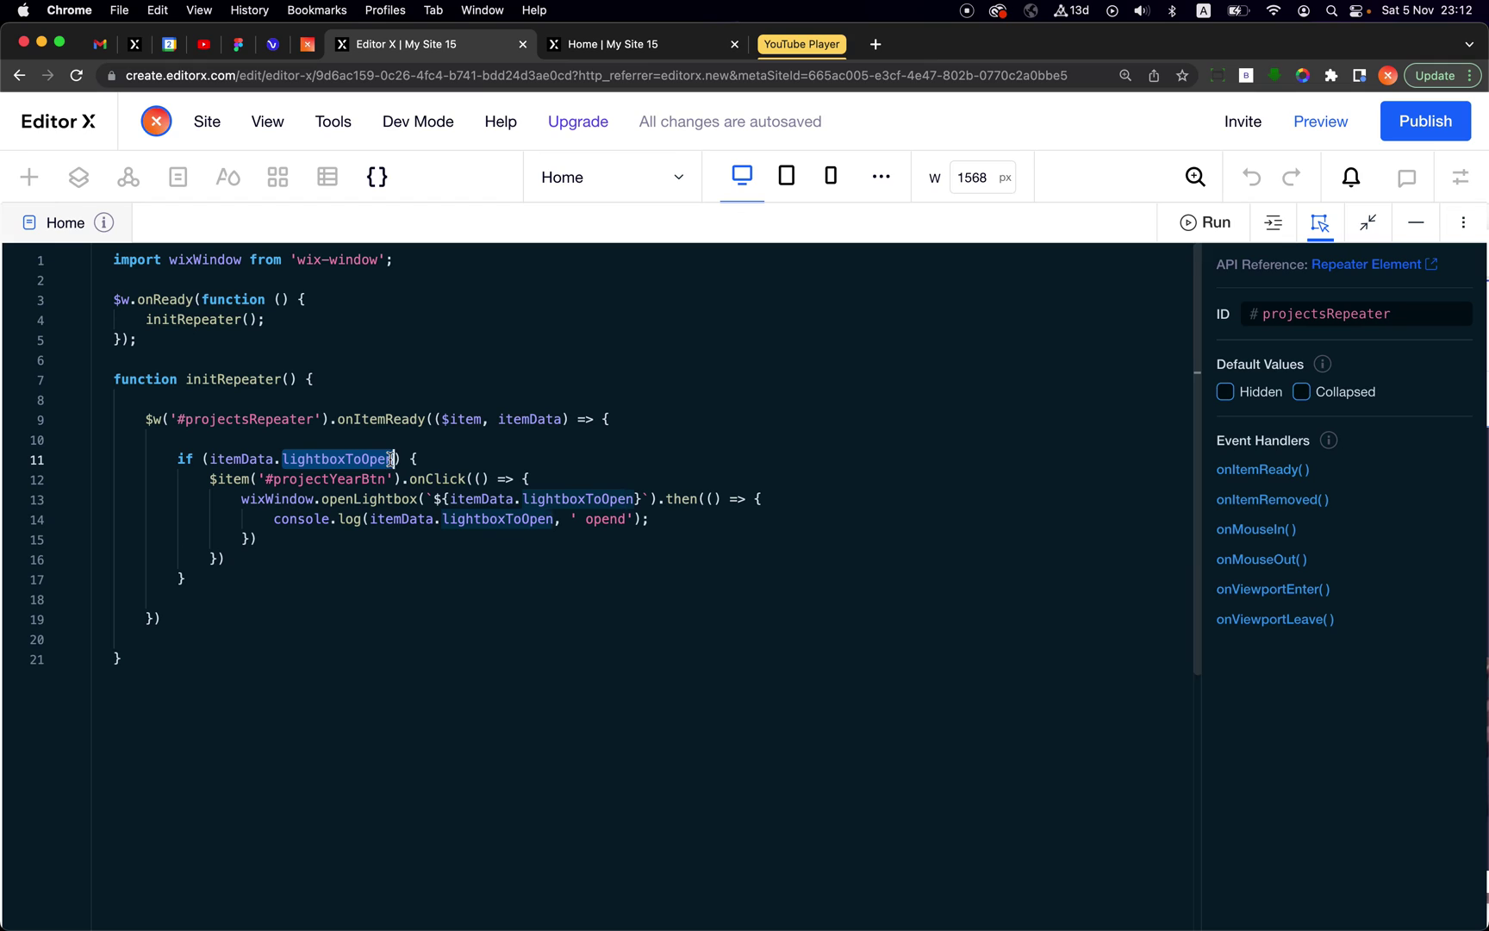
# Step: Highlight the itemData.lightboxToOpen condition in the if statement, then open the Portfolio collection in the Content Manager
pyautogui.click(511, 457)
pyautogui.moveTo(213, 459); pyautogui.dragTo(371, 458)
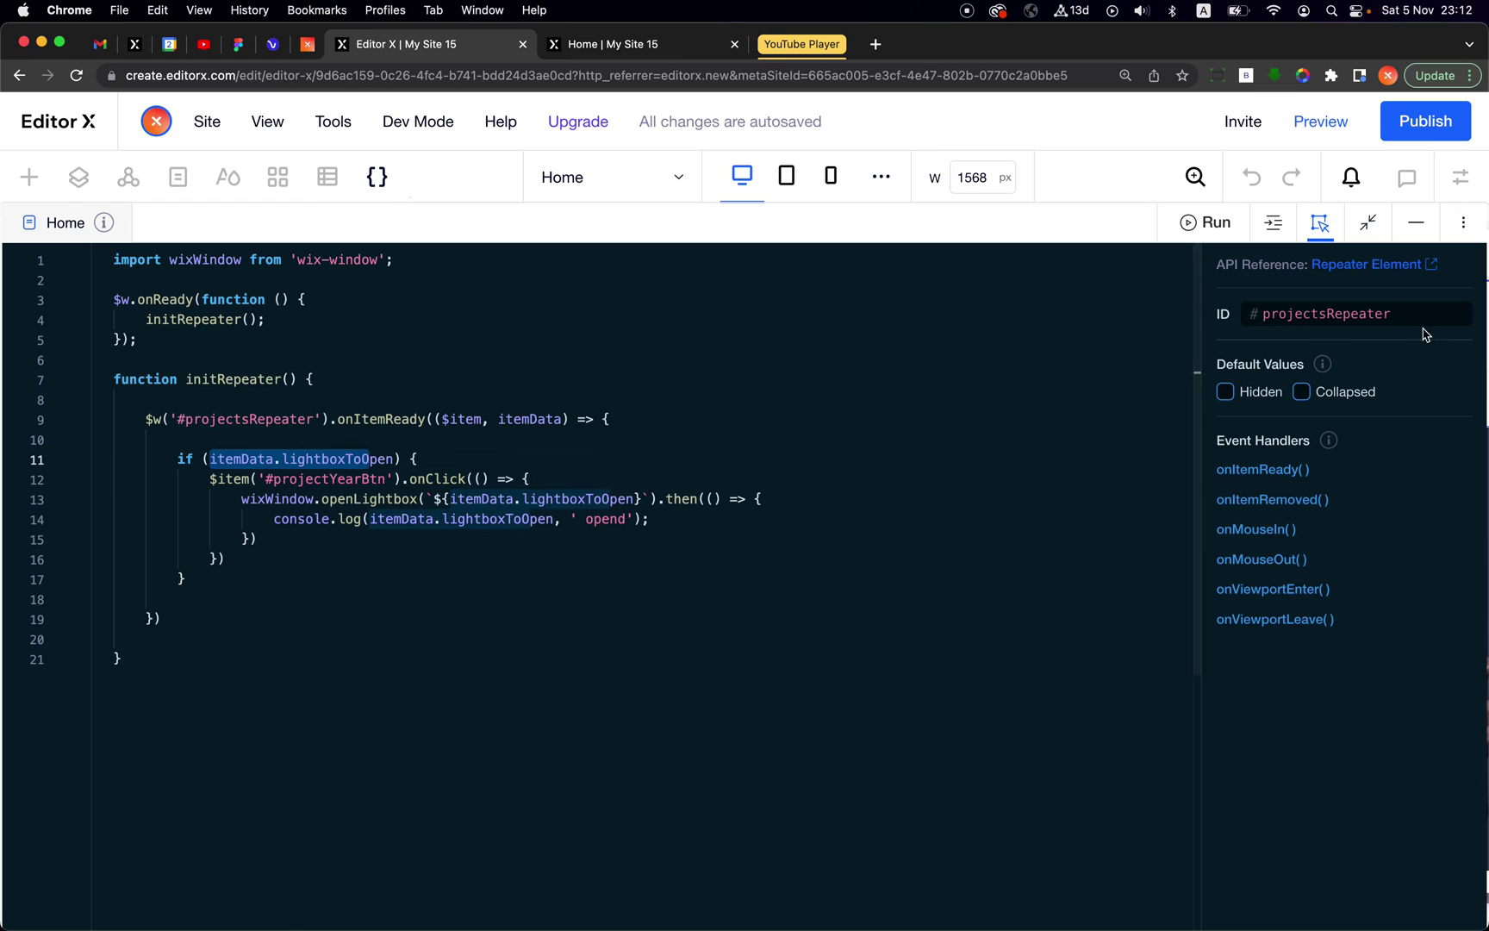
pyautogui.click(1416, 222)
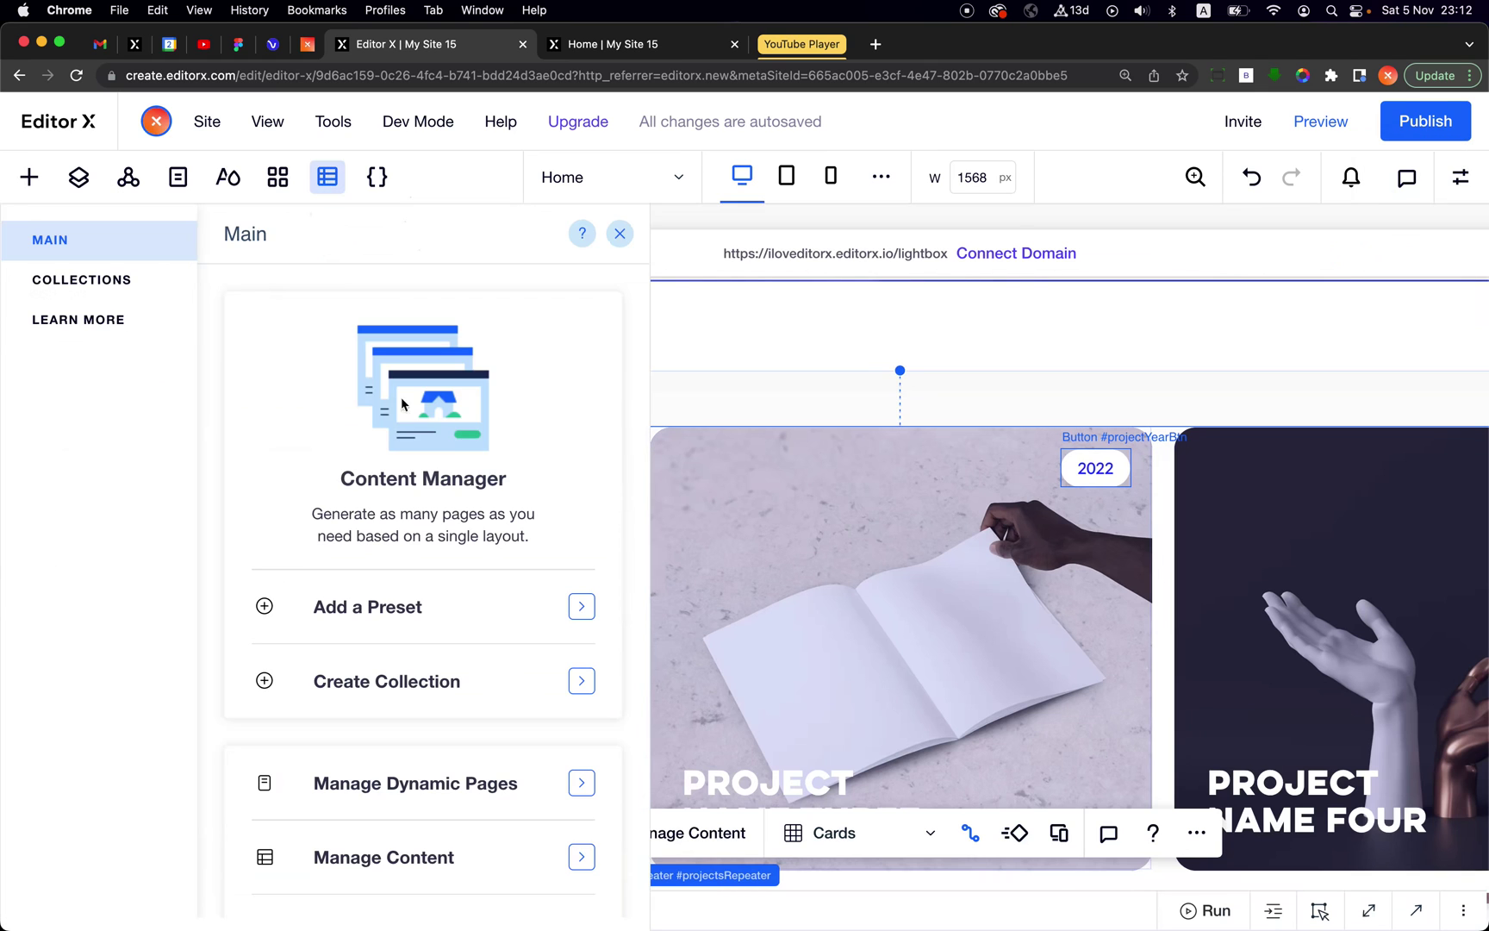
pyautogui.click(75, 278)
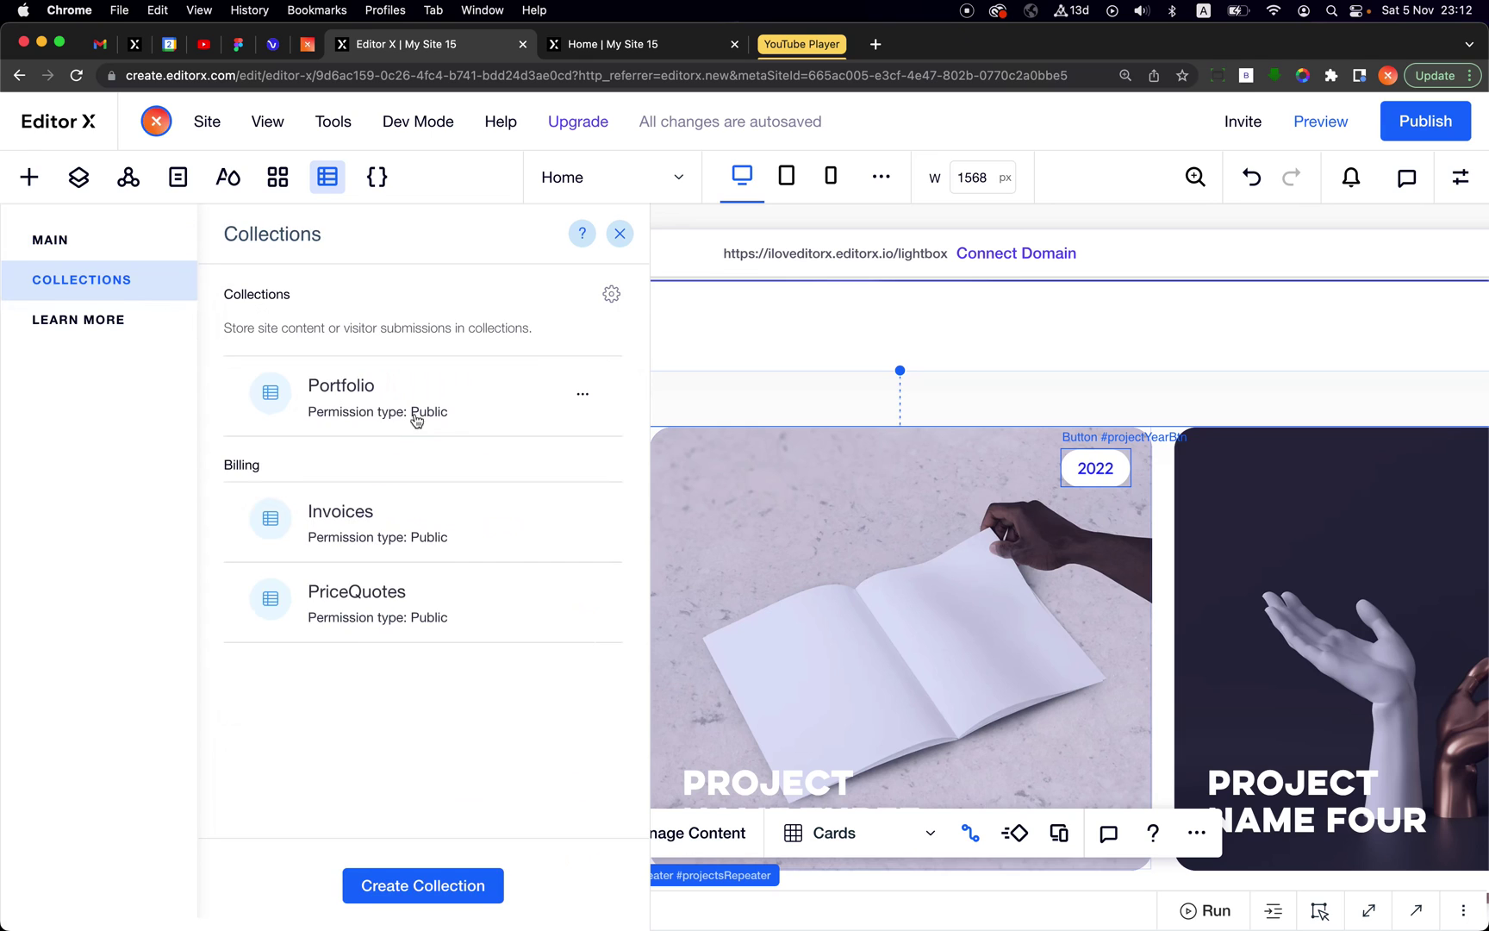
pyautogui.click(435, 395)
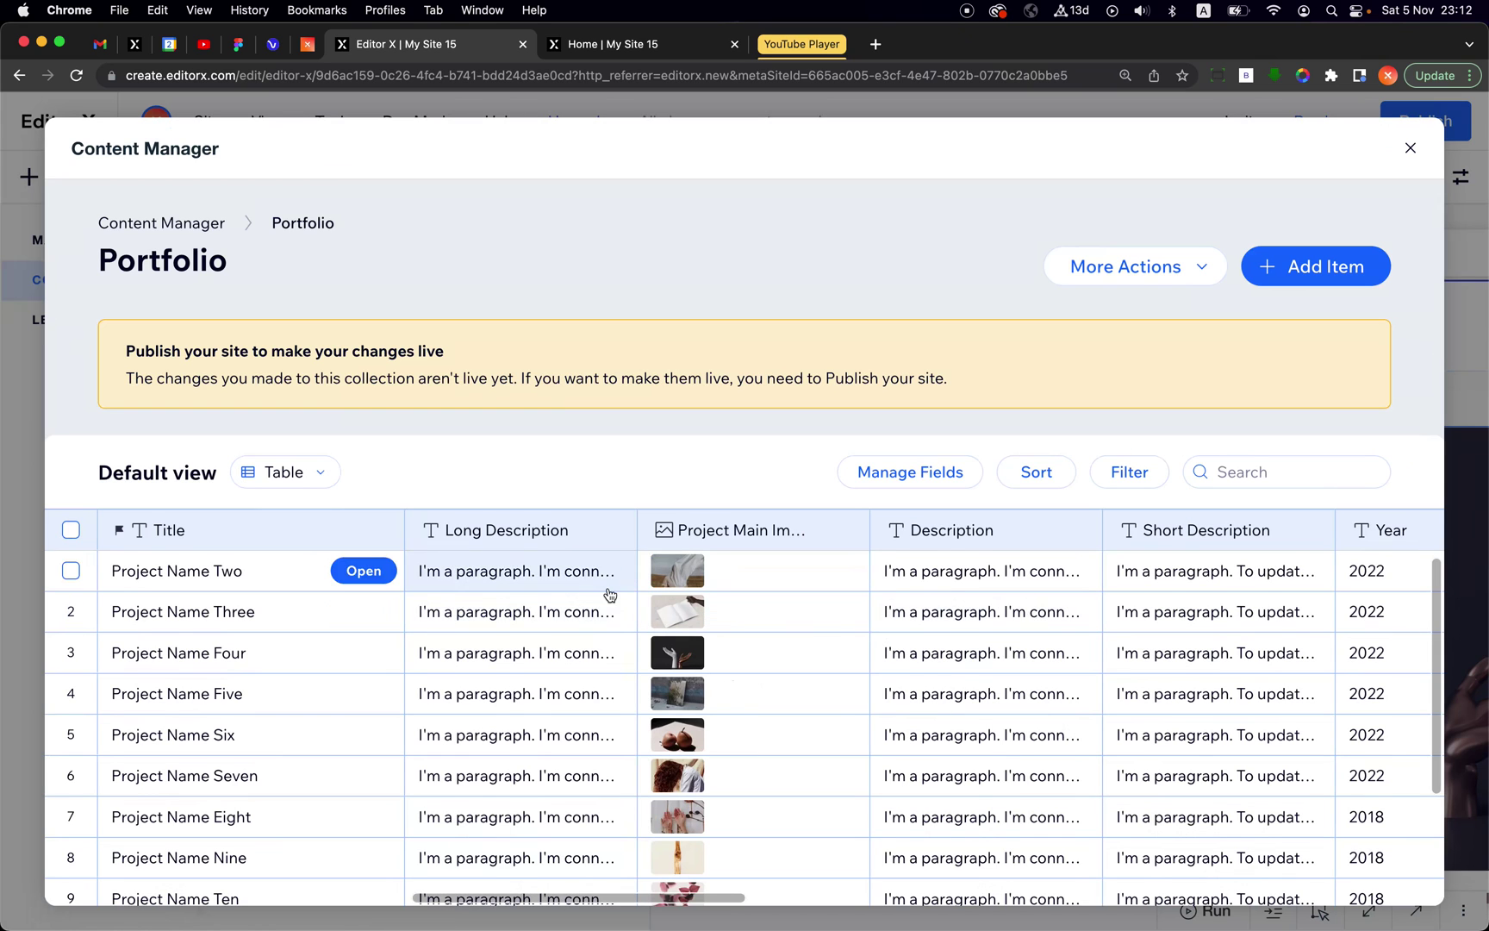
# Step: Clear the Lightbox To Open value of Project Name Two and close the collection and the collections list
pyautogui.hscroll(15, 608, 586)
pyautogui.rightClick(705, 580)
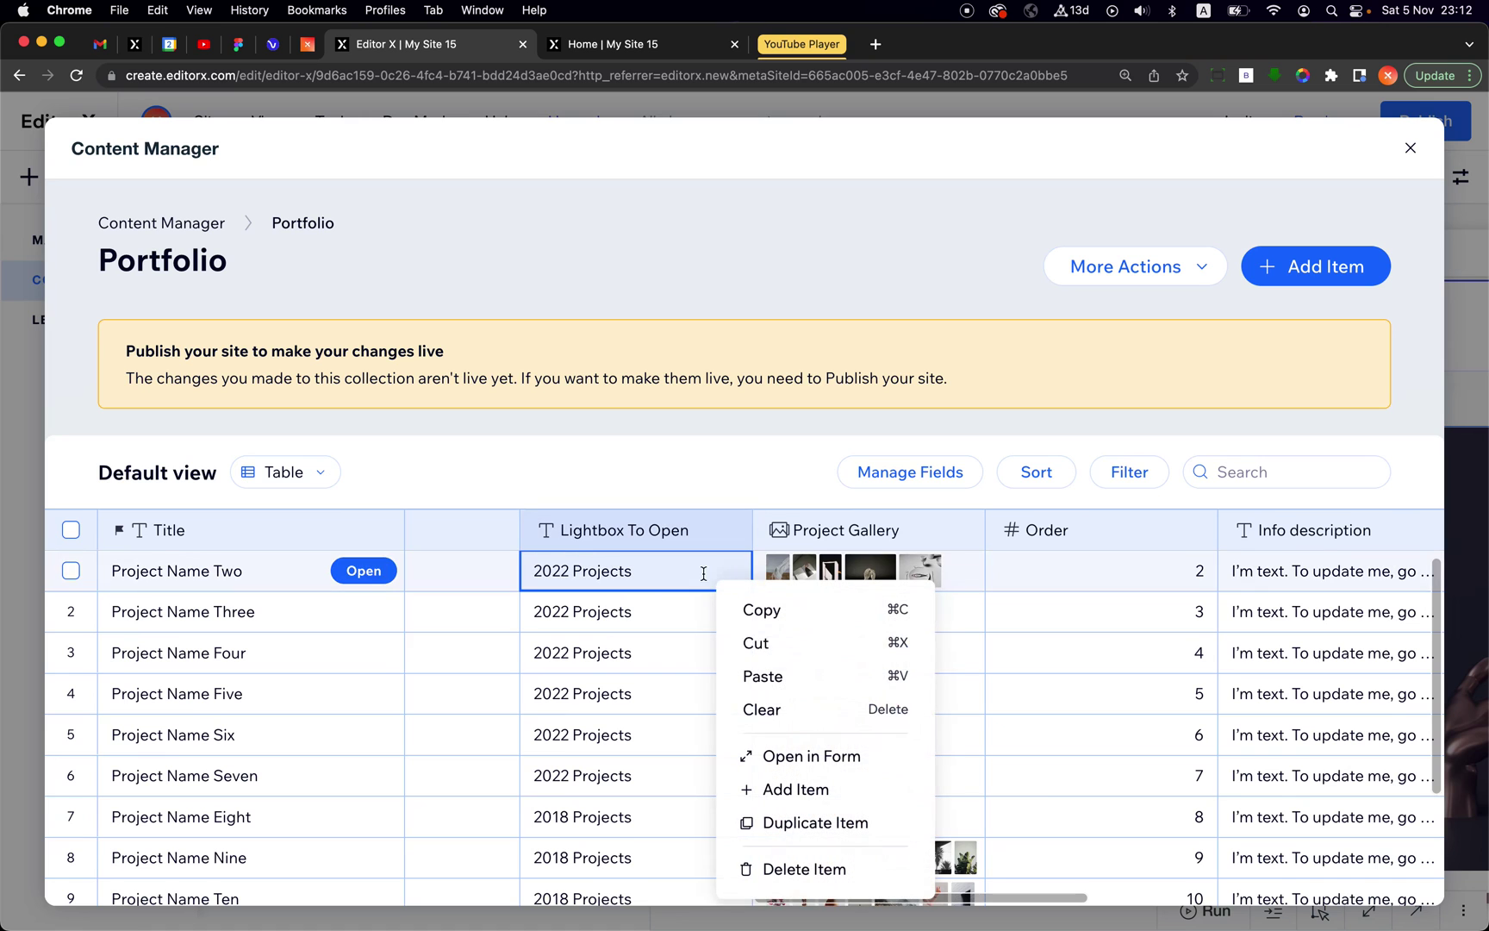
pyautogui.click(793, 710)
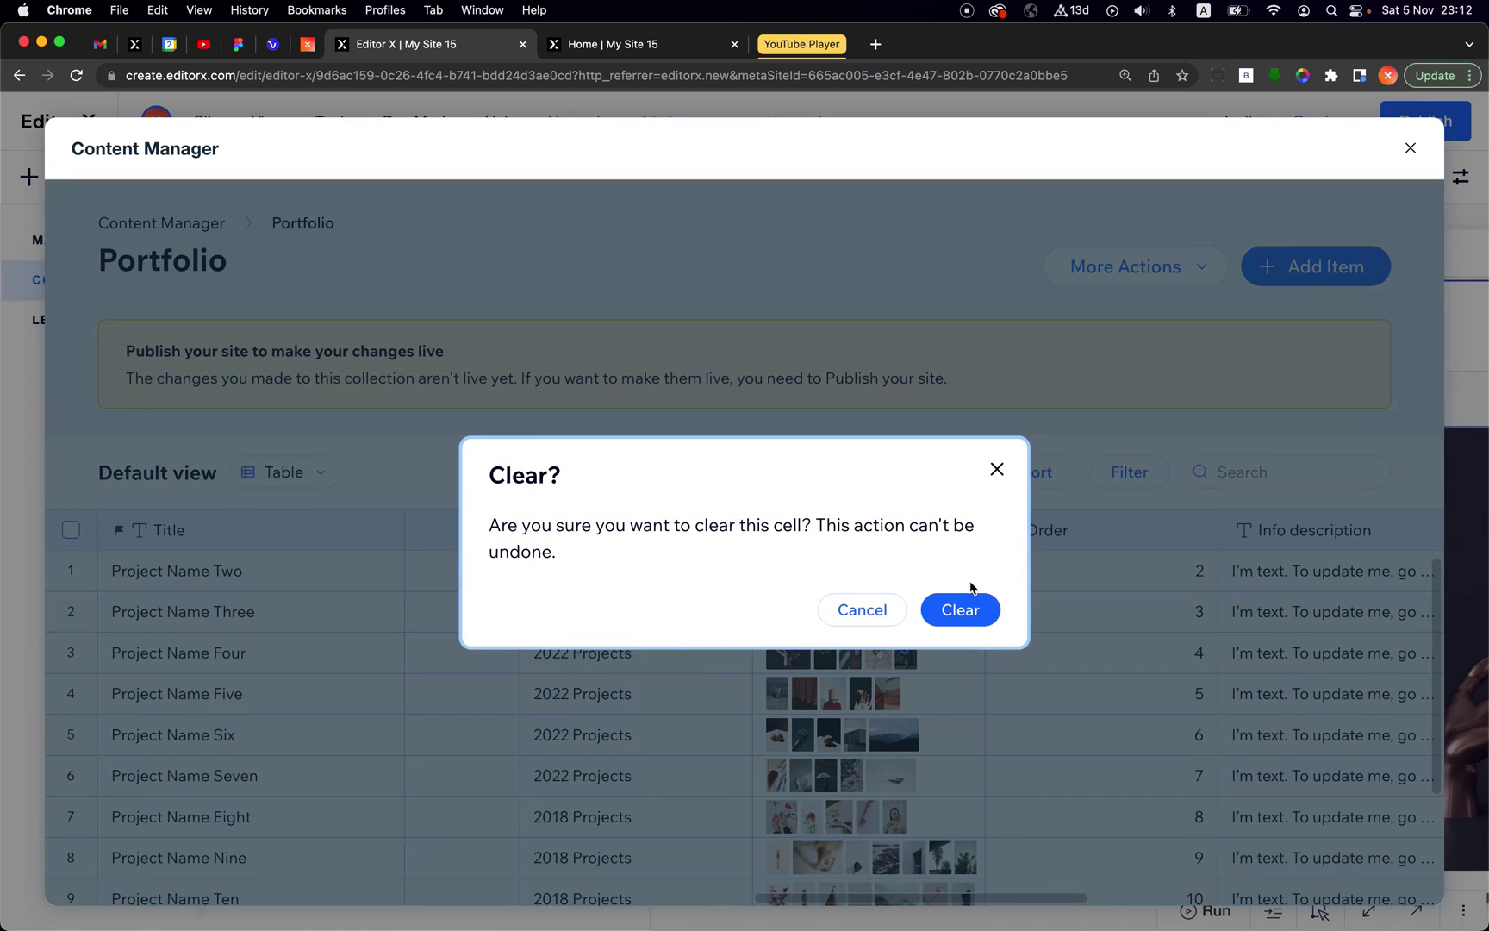
pyautogui.click(957, 606)
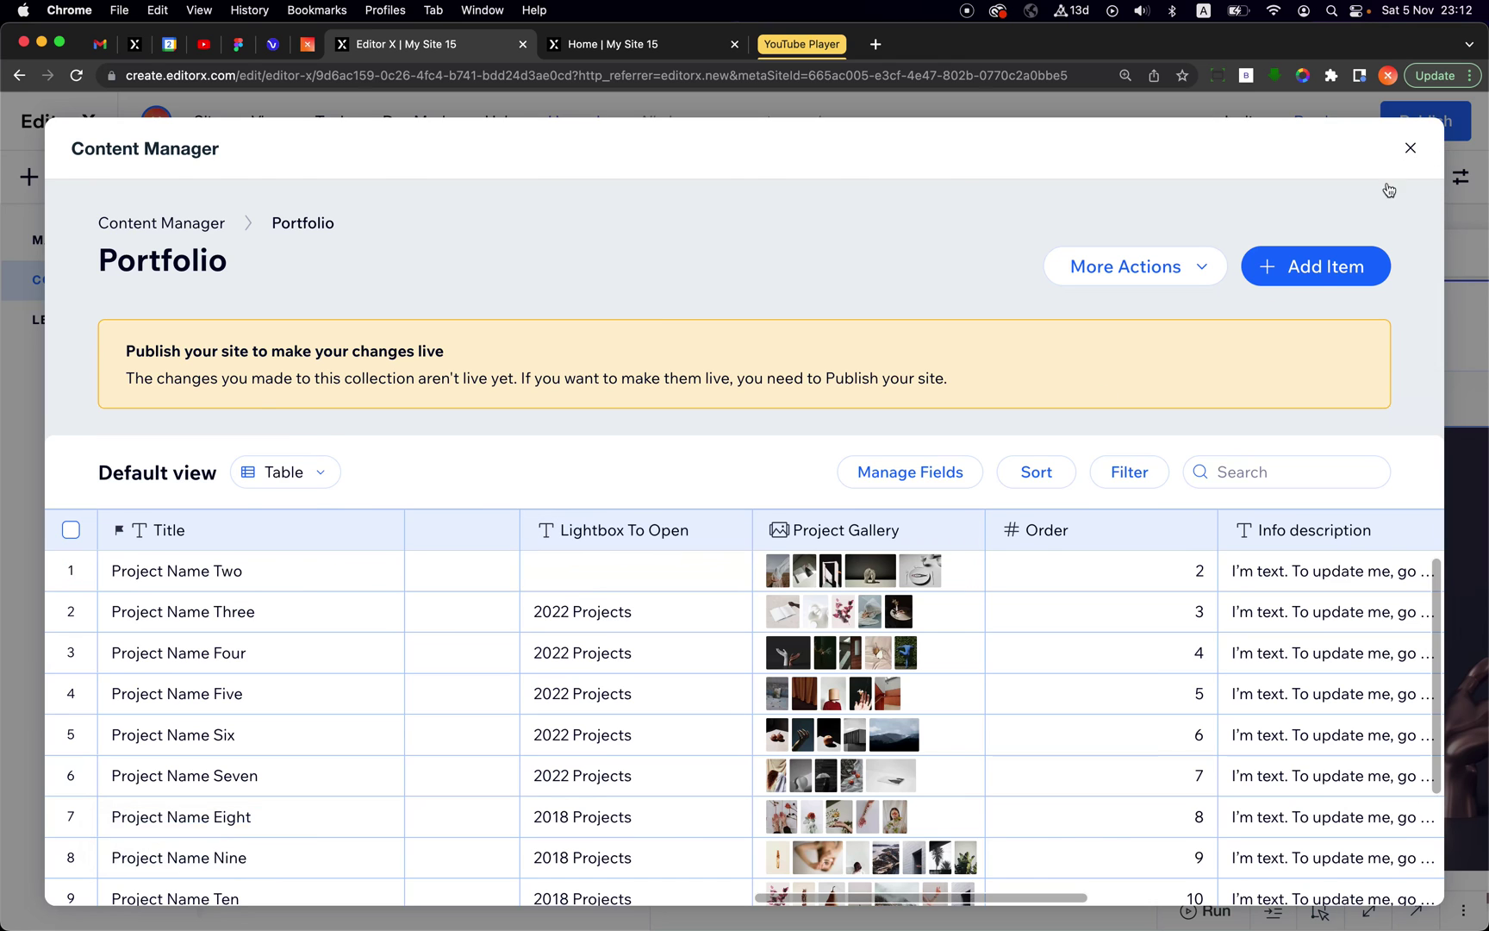
pyautogui.click(1413, 150)
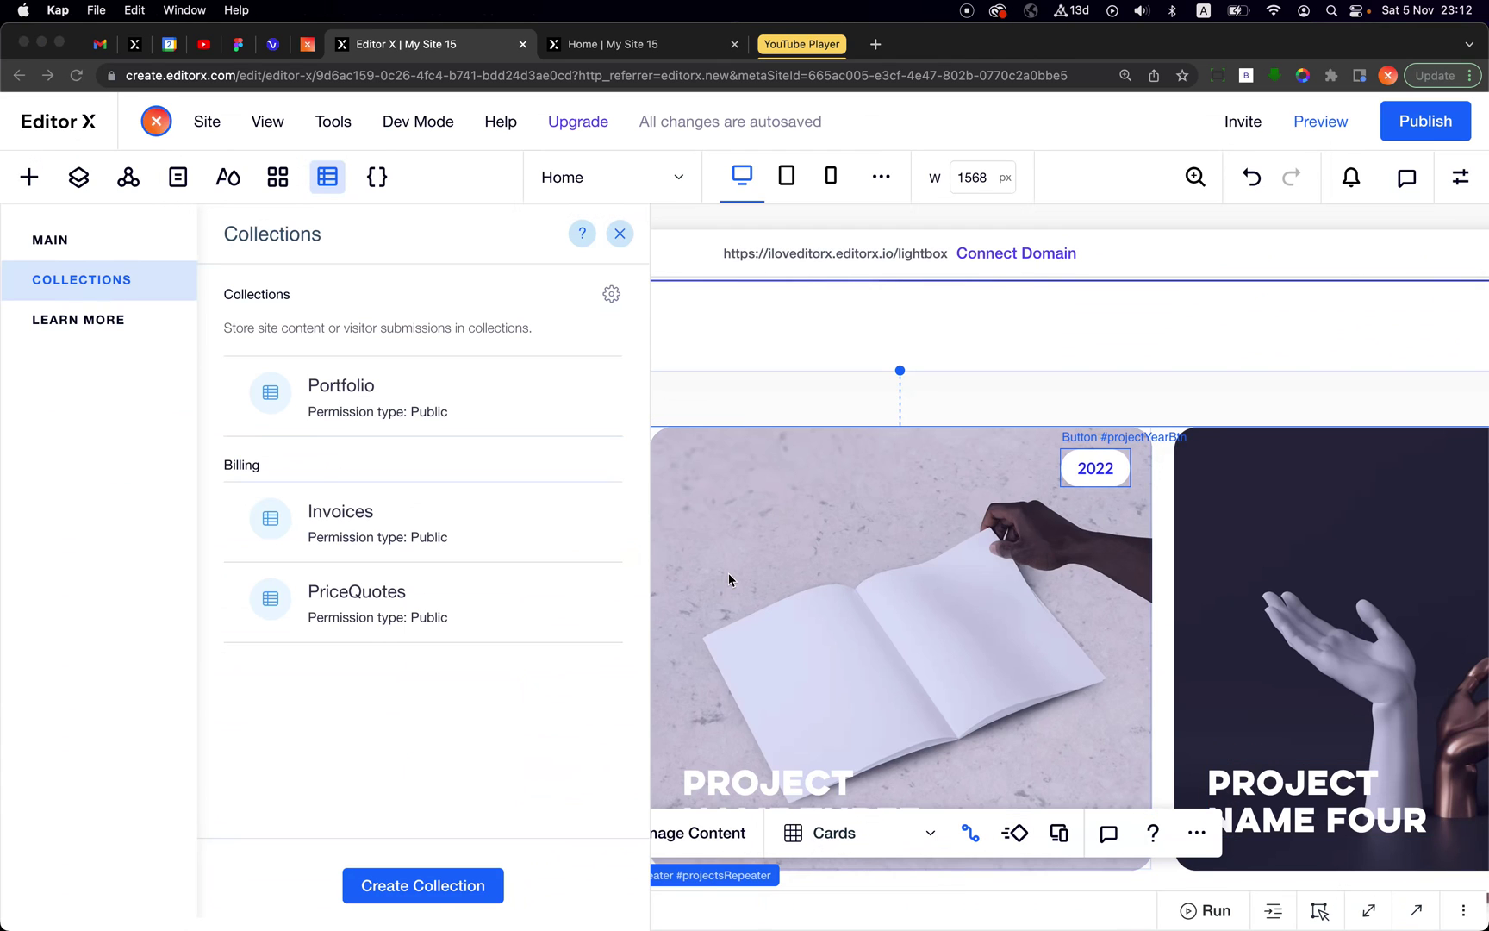
pyautogui.click(617, 239)
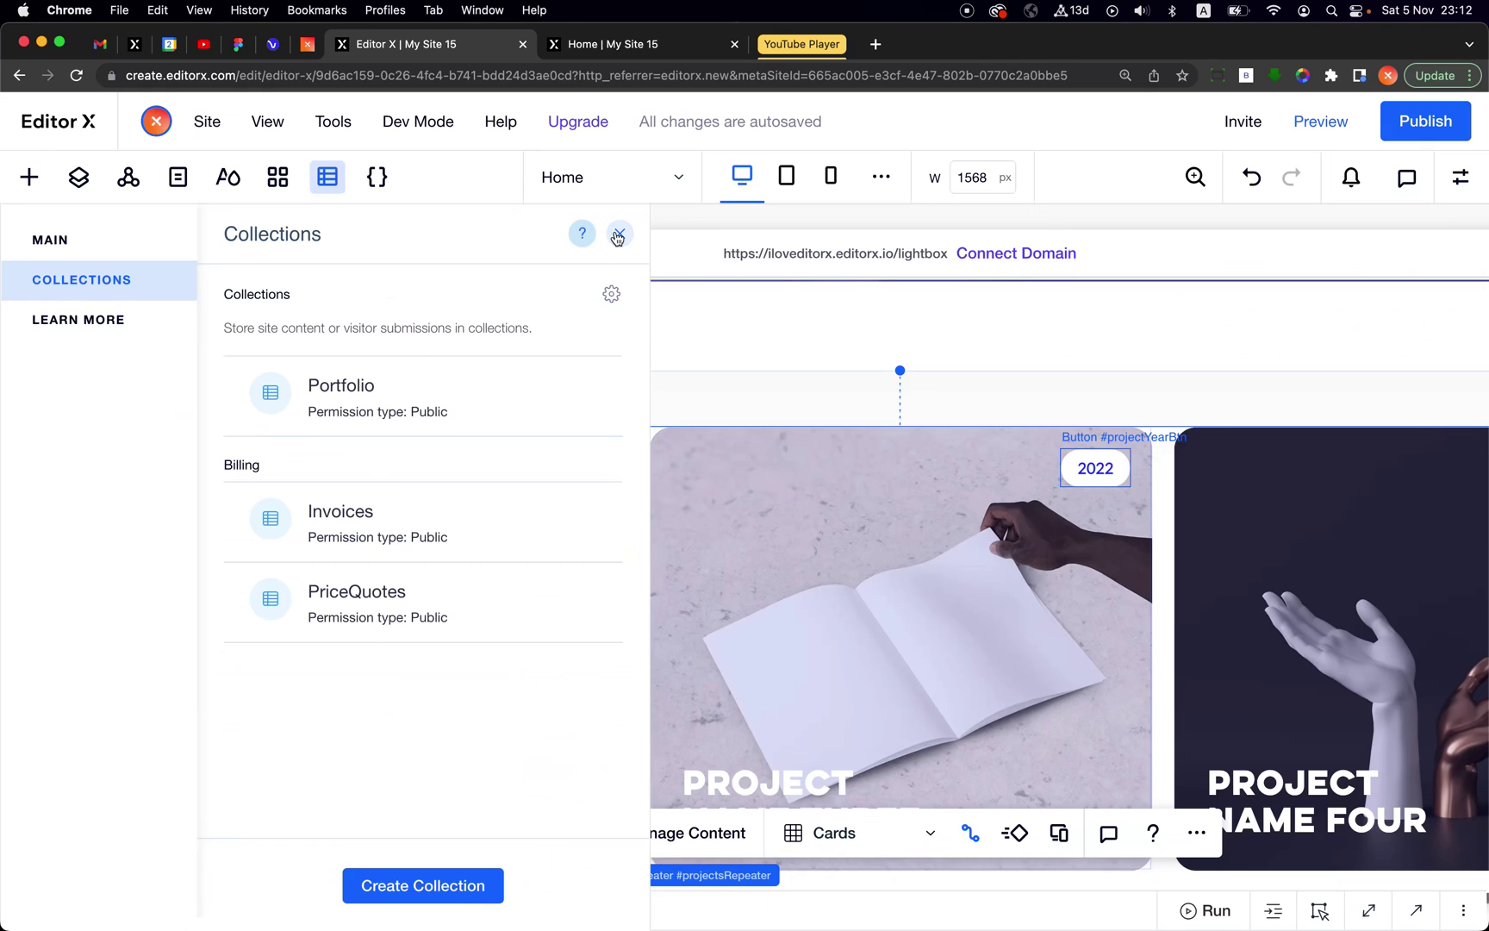
pyautogui.click(617, 239)
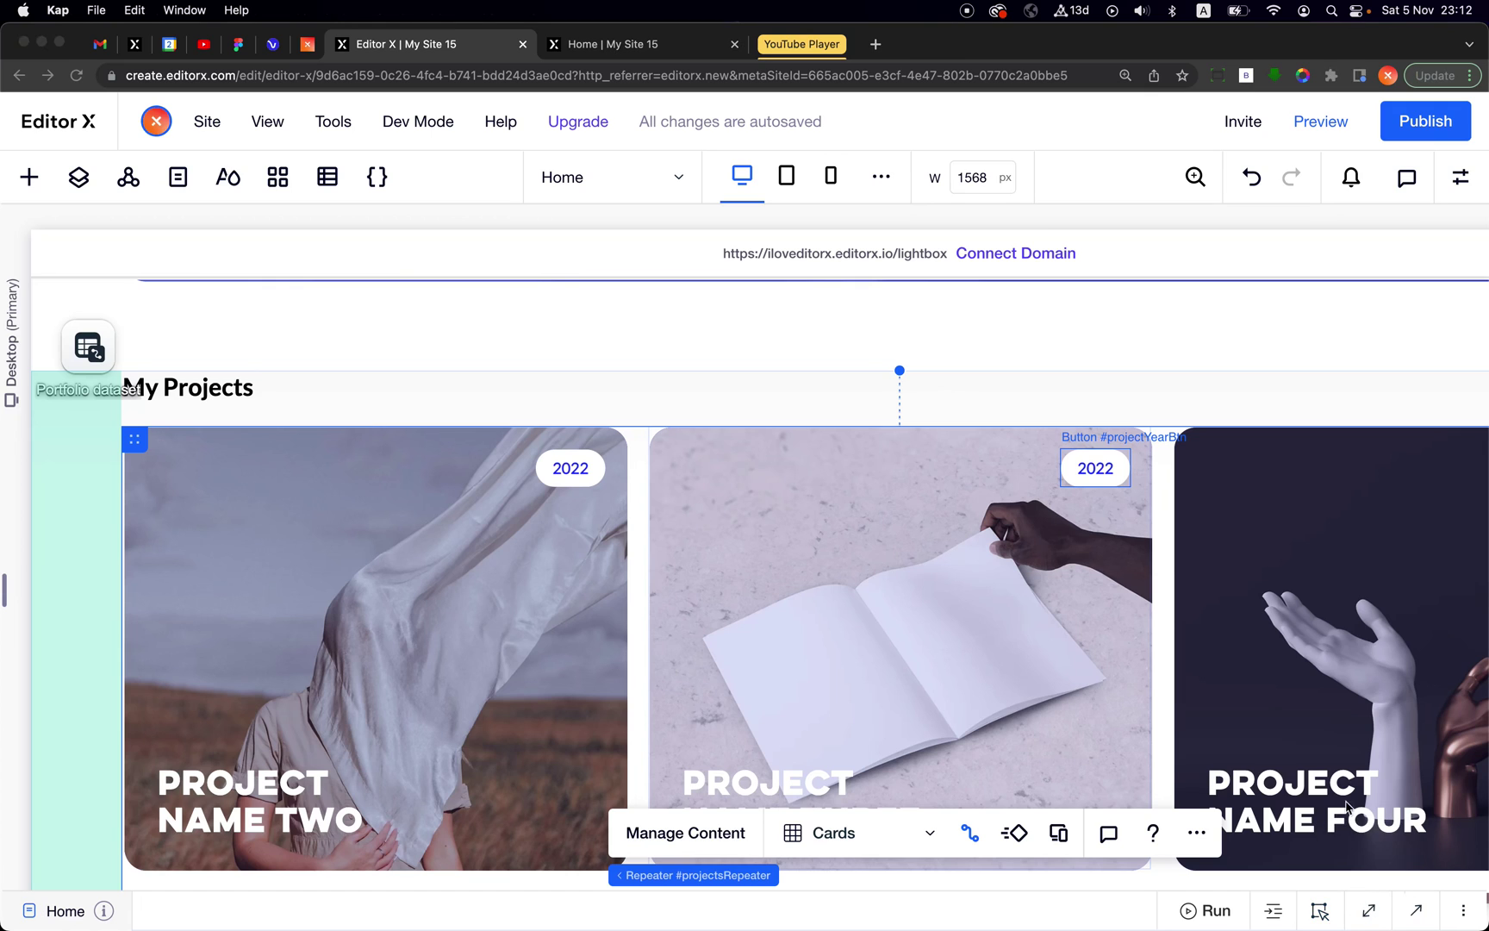
# Step: Reopen the Home page code in the expanded view and examine the itemData.lightboxToOpen condition in the if statement
pyautogui.click(1369, 865)
pyautogui.click(1416, 911)
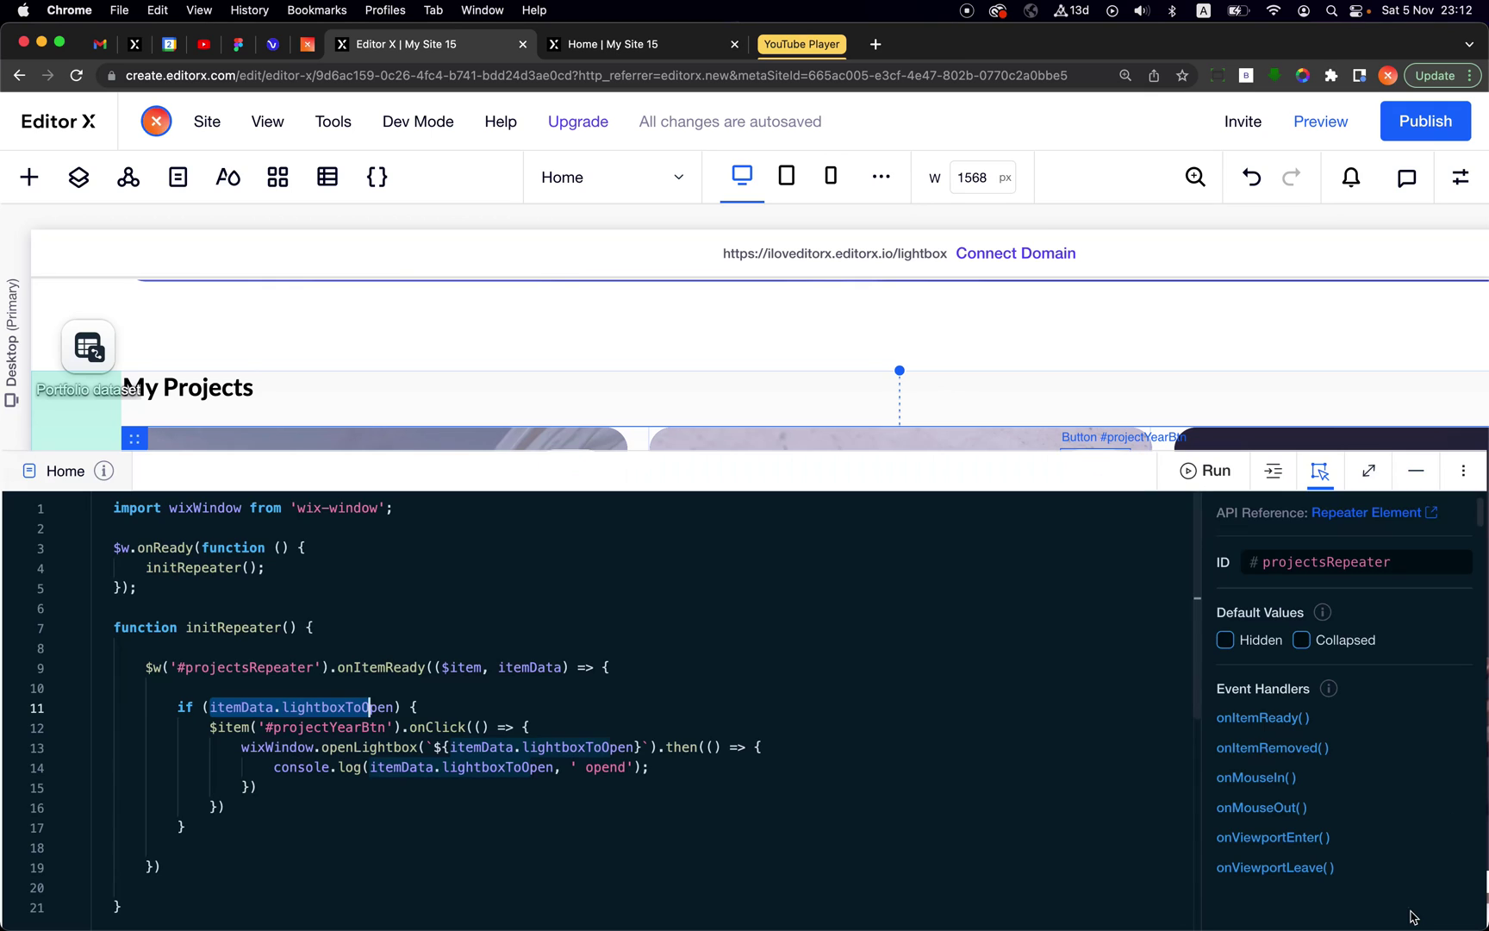
pyautogui.click(1368, 470)
pyautogui.click(397, 479)
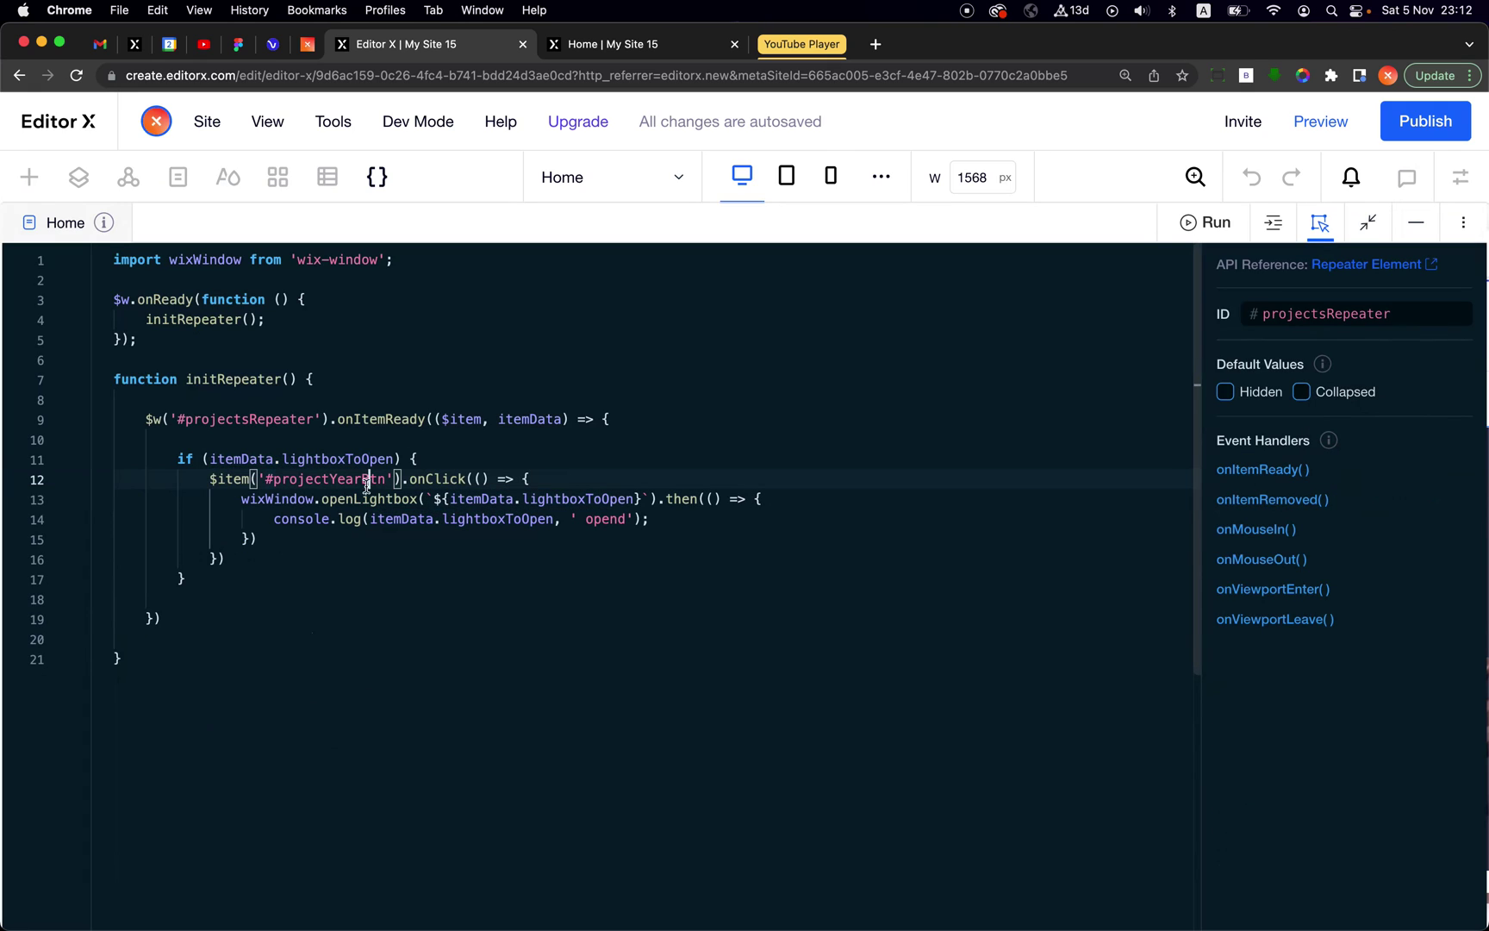
pyautogui.moveTo(210, 459); pyautogui.dragTo(392, 459)
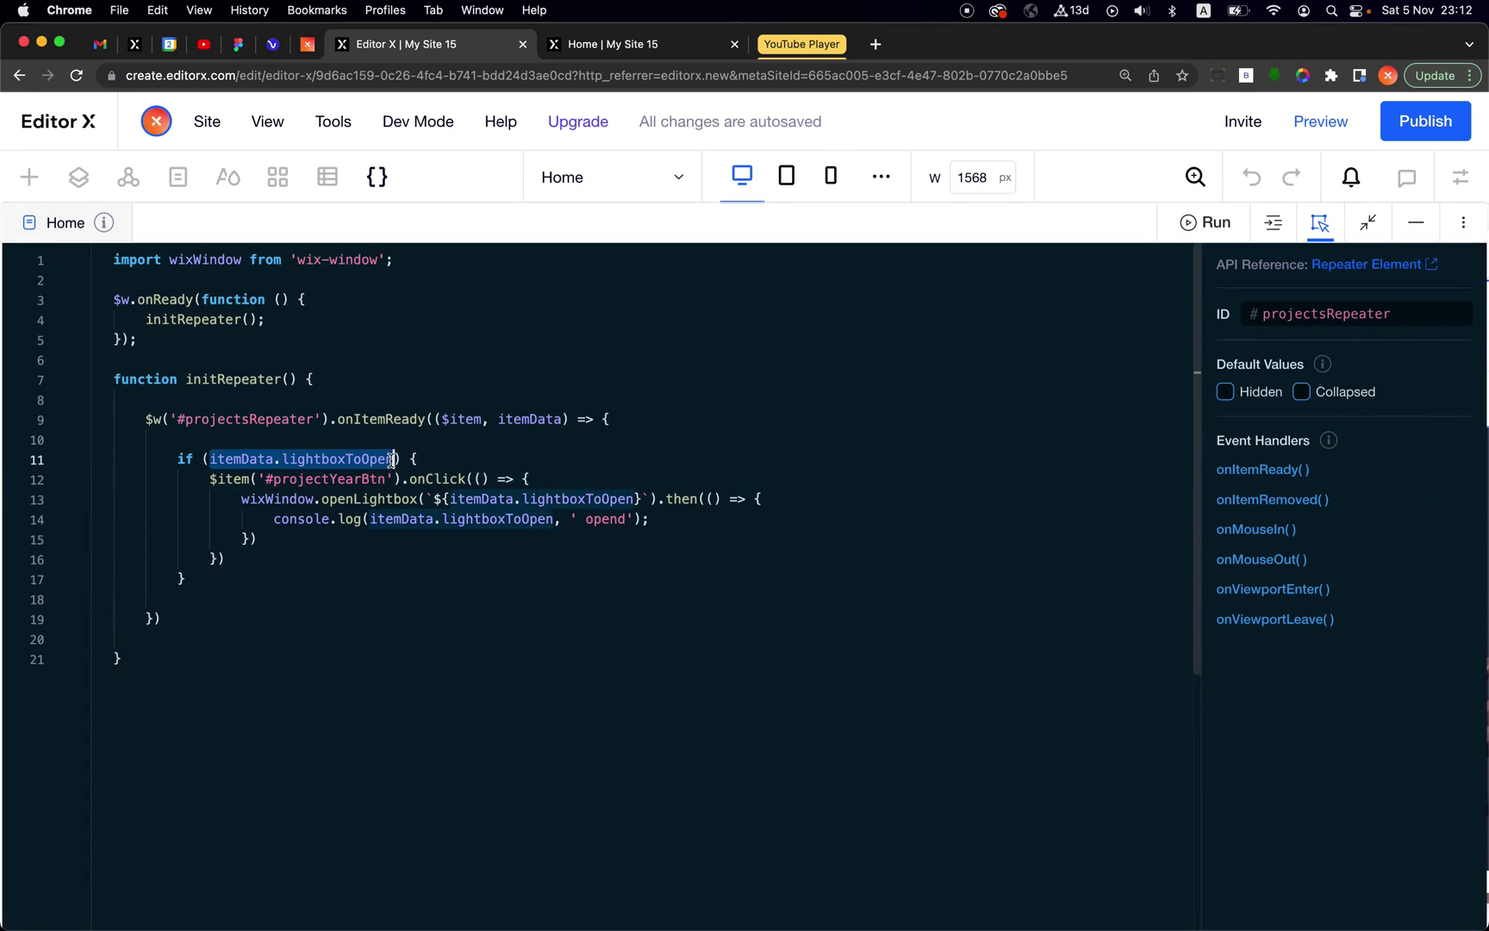
pyautogui.doubleClick(309, 458)
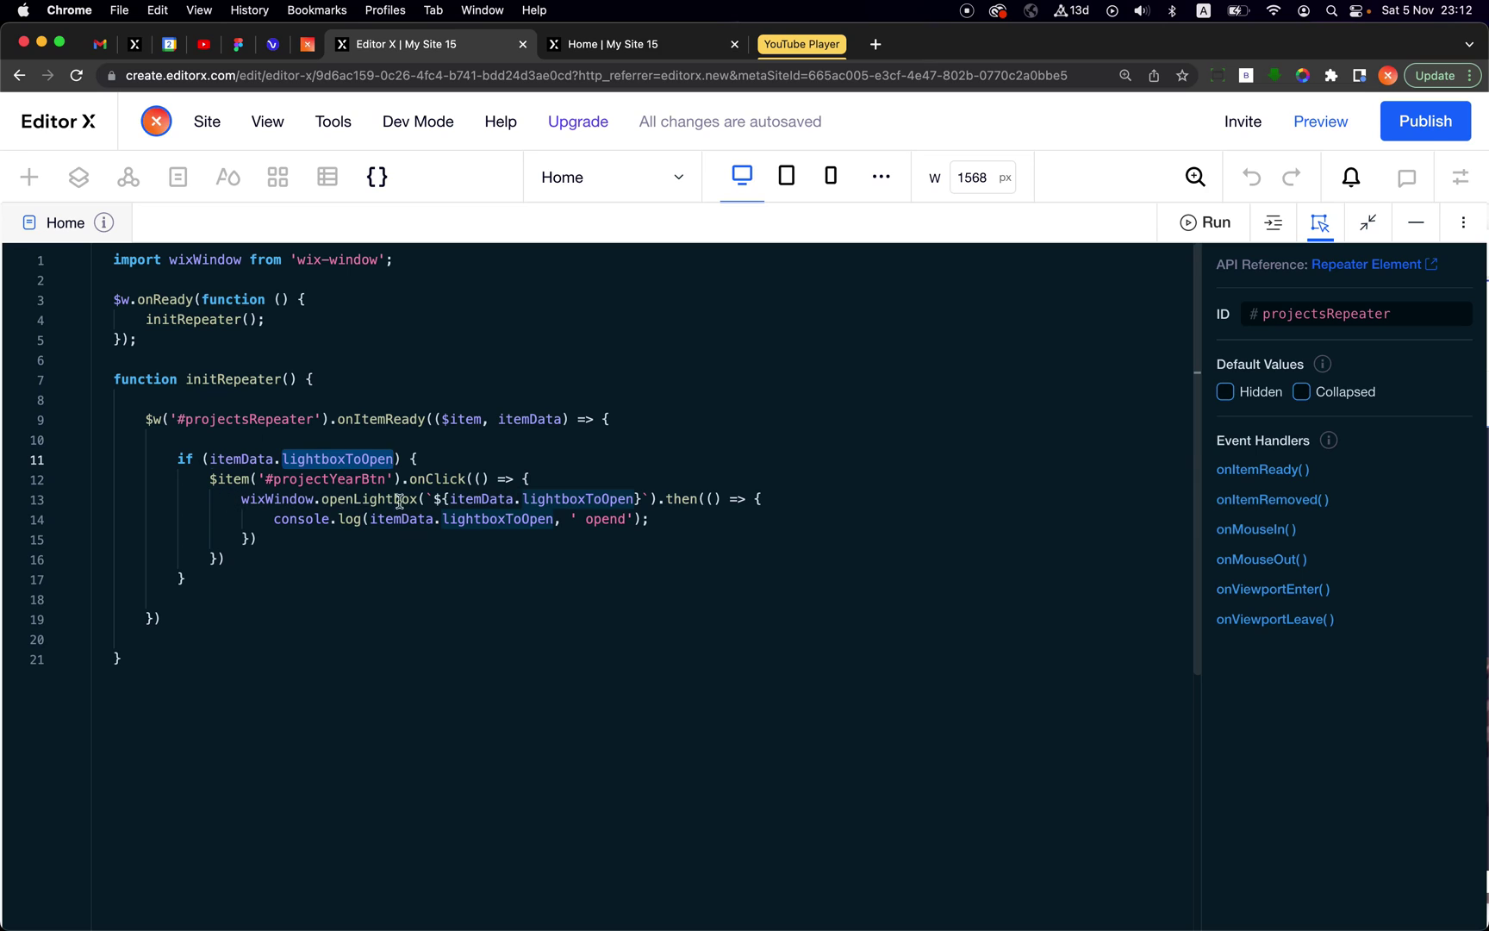
# Step: Insert a blank line before and after the $item('#projectYearBtn').onClick block inside the if statement
pyautogui.click(442, 462)
pyautogui.press('Return')
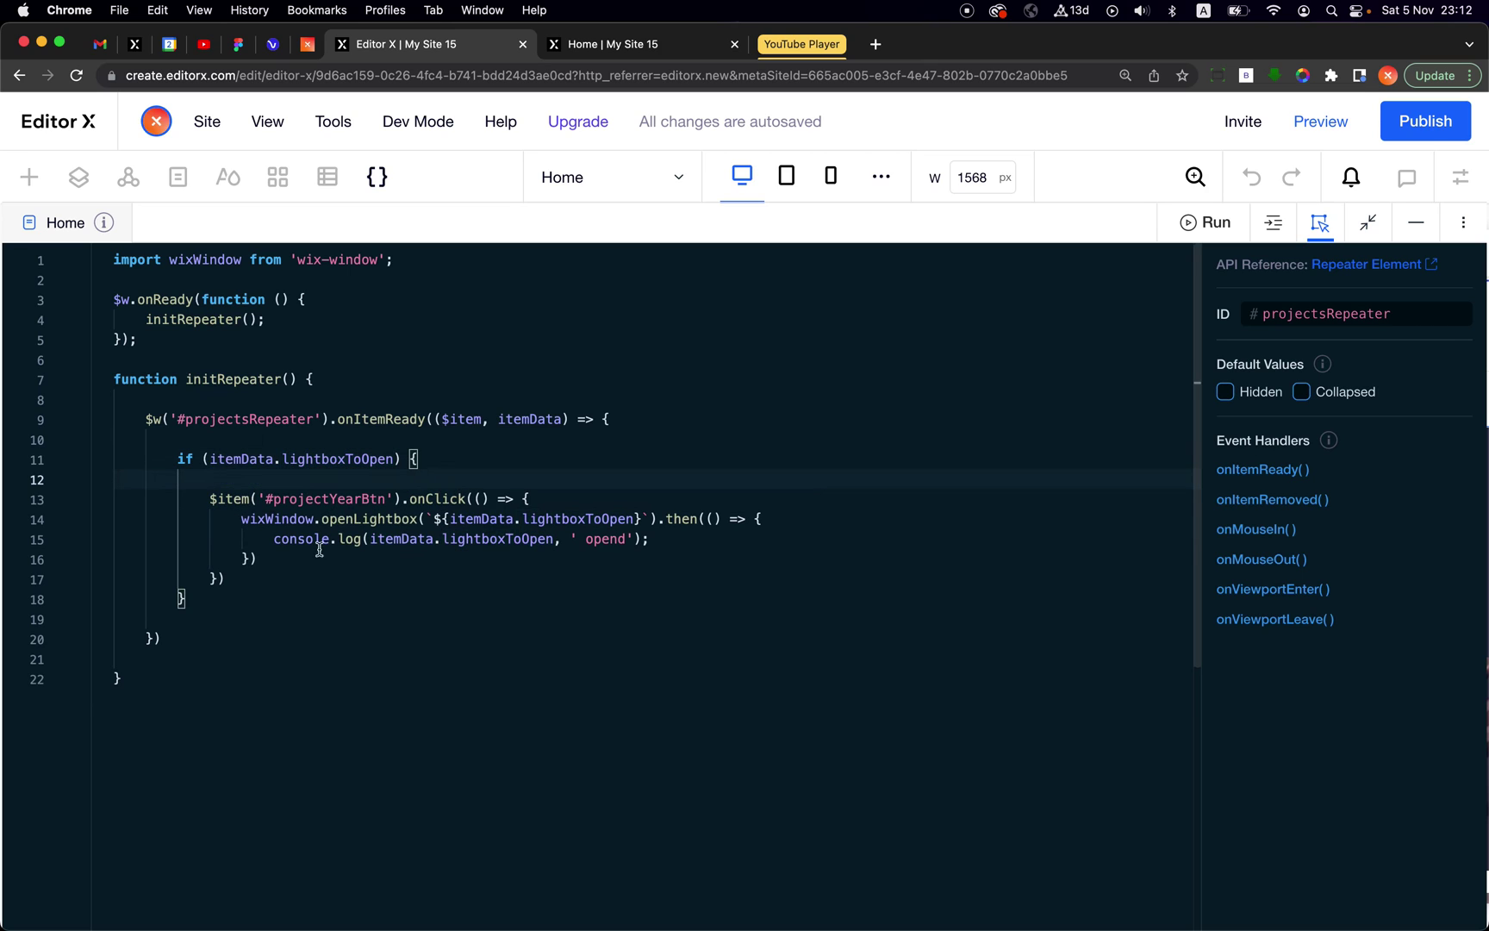
pyautogui.click(296, 572)
pyautogui.press('Return')
pyautogui.click(203, 502)
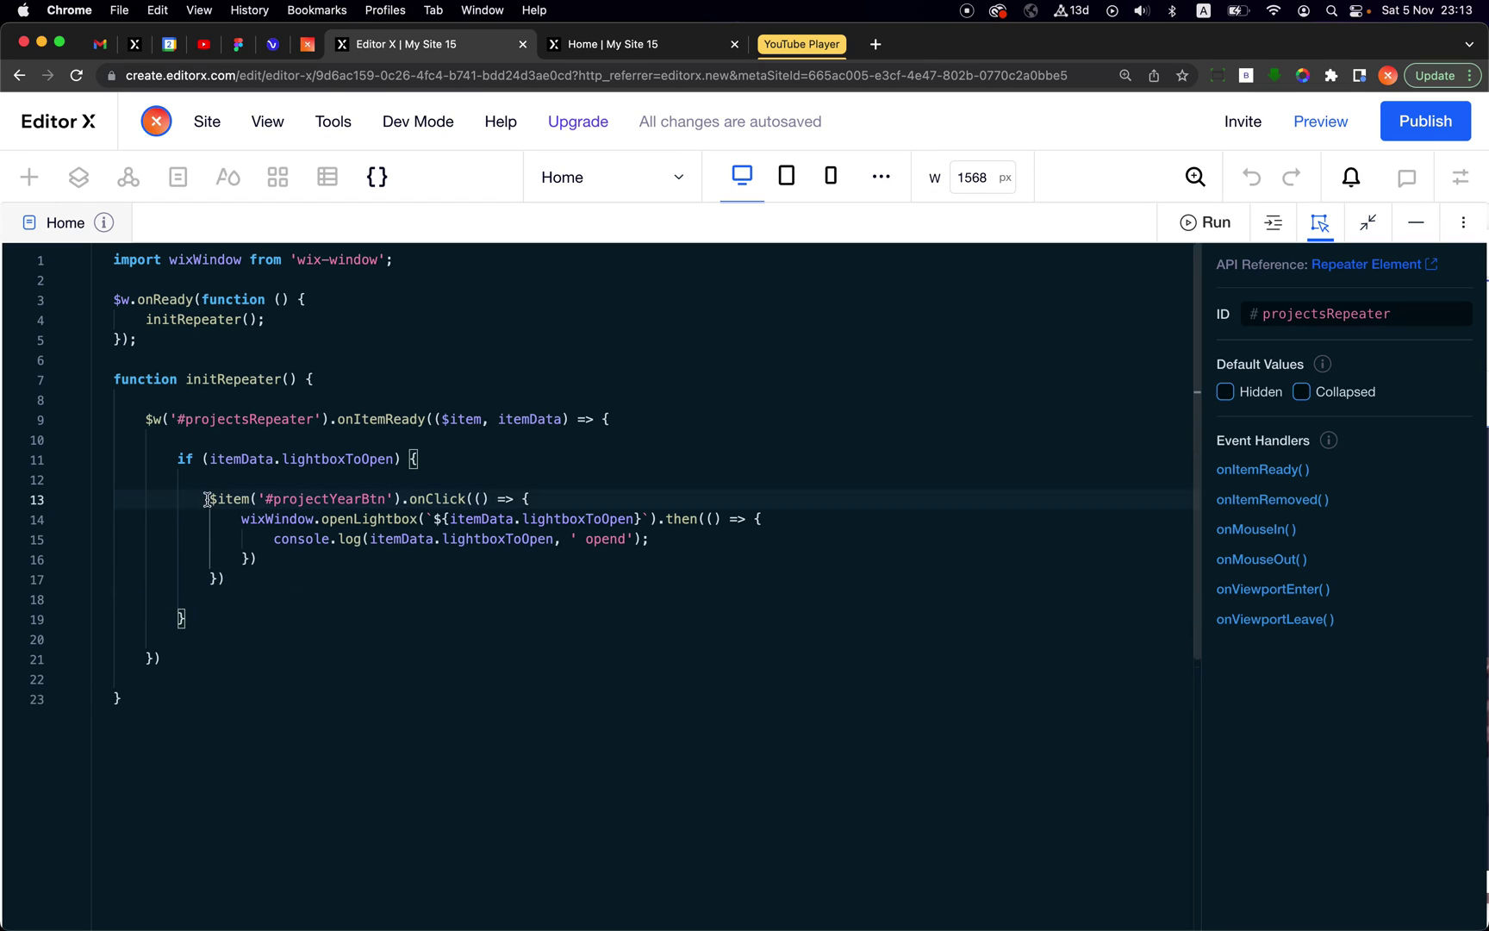
# Step: Compare the #projectYearBtn selector in the code with the ID of the year button in the projects repeater
pyautogui.moveTo(207, 499); pyautogui.dragTo(402, 503)
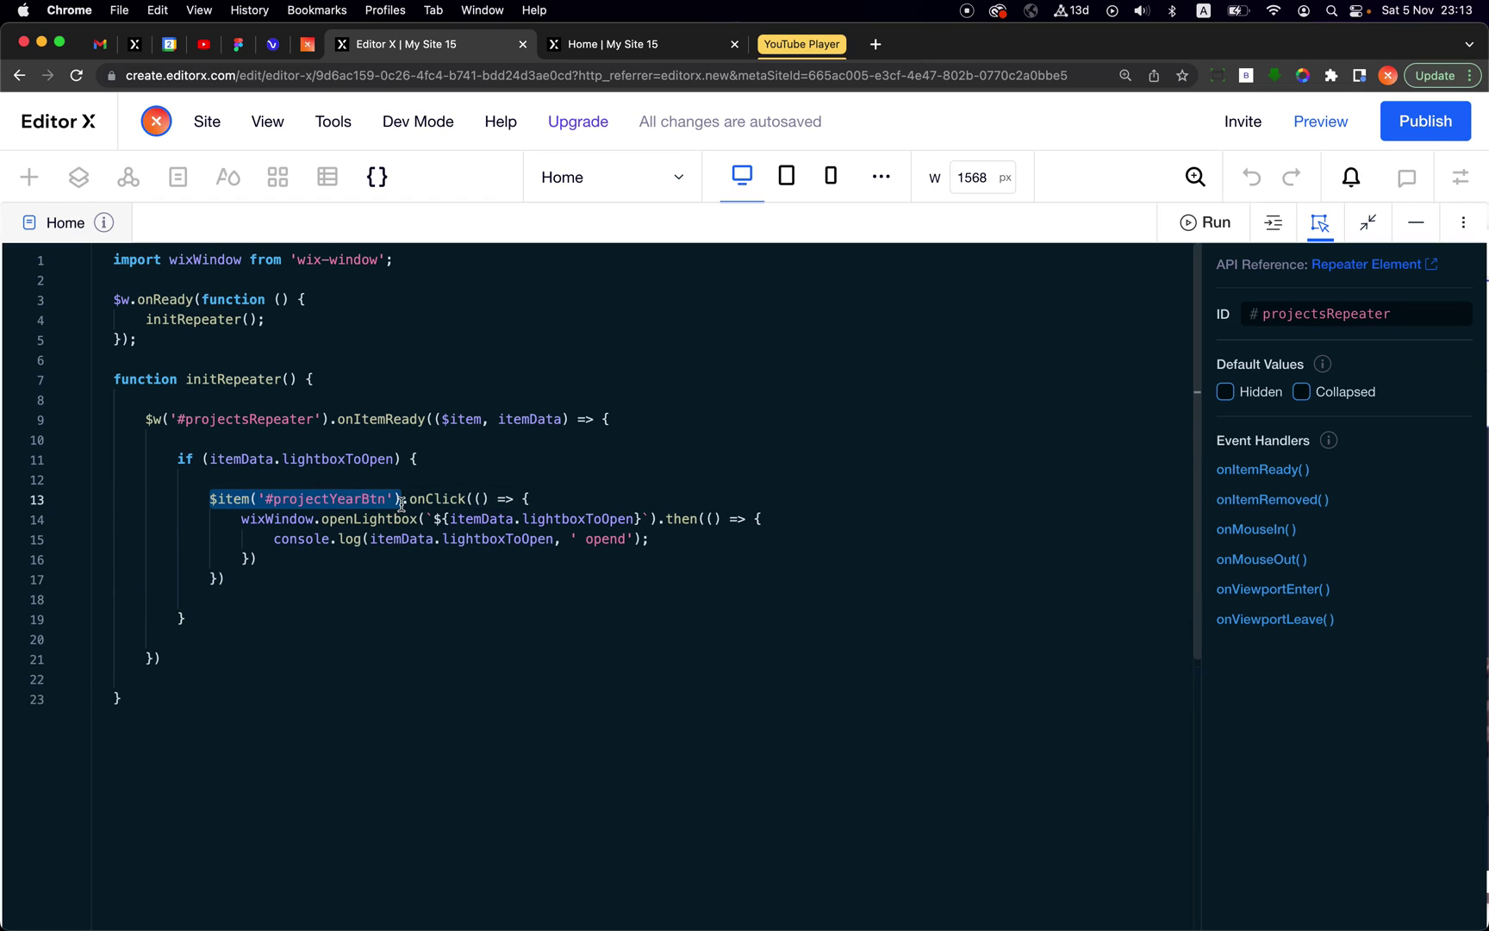
pyautogui.click(309, 518)
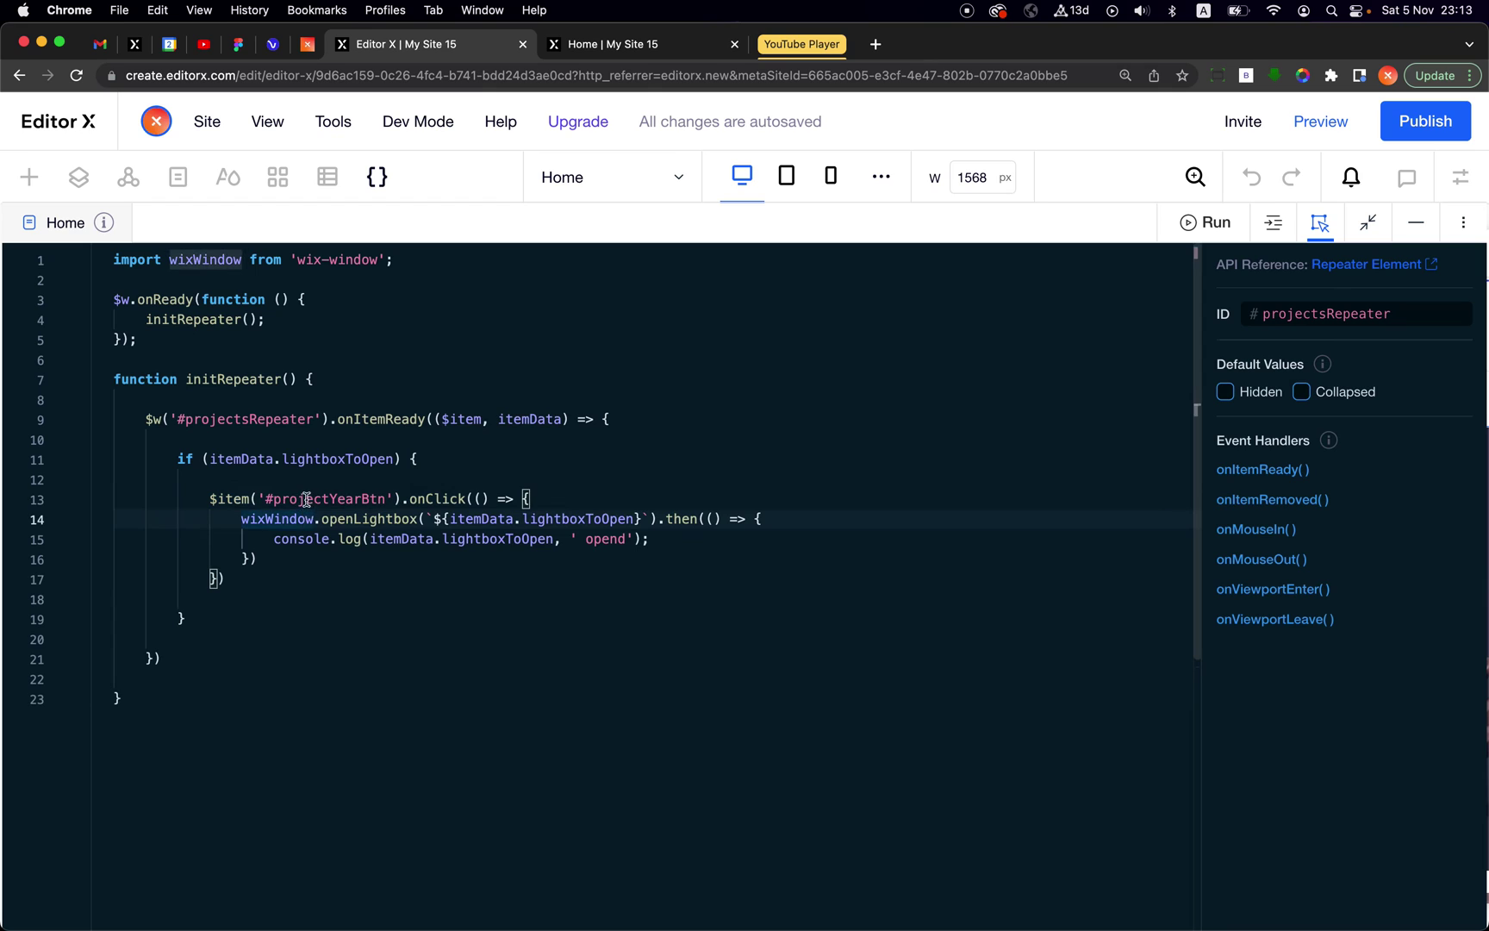
pyautogui.click(303, 500)
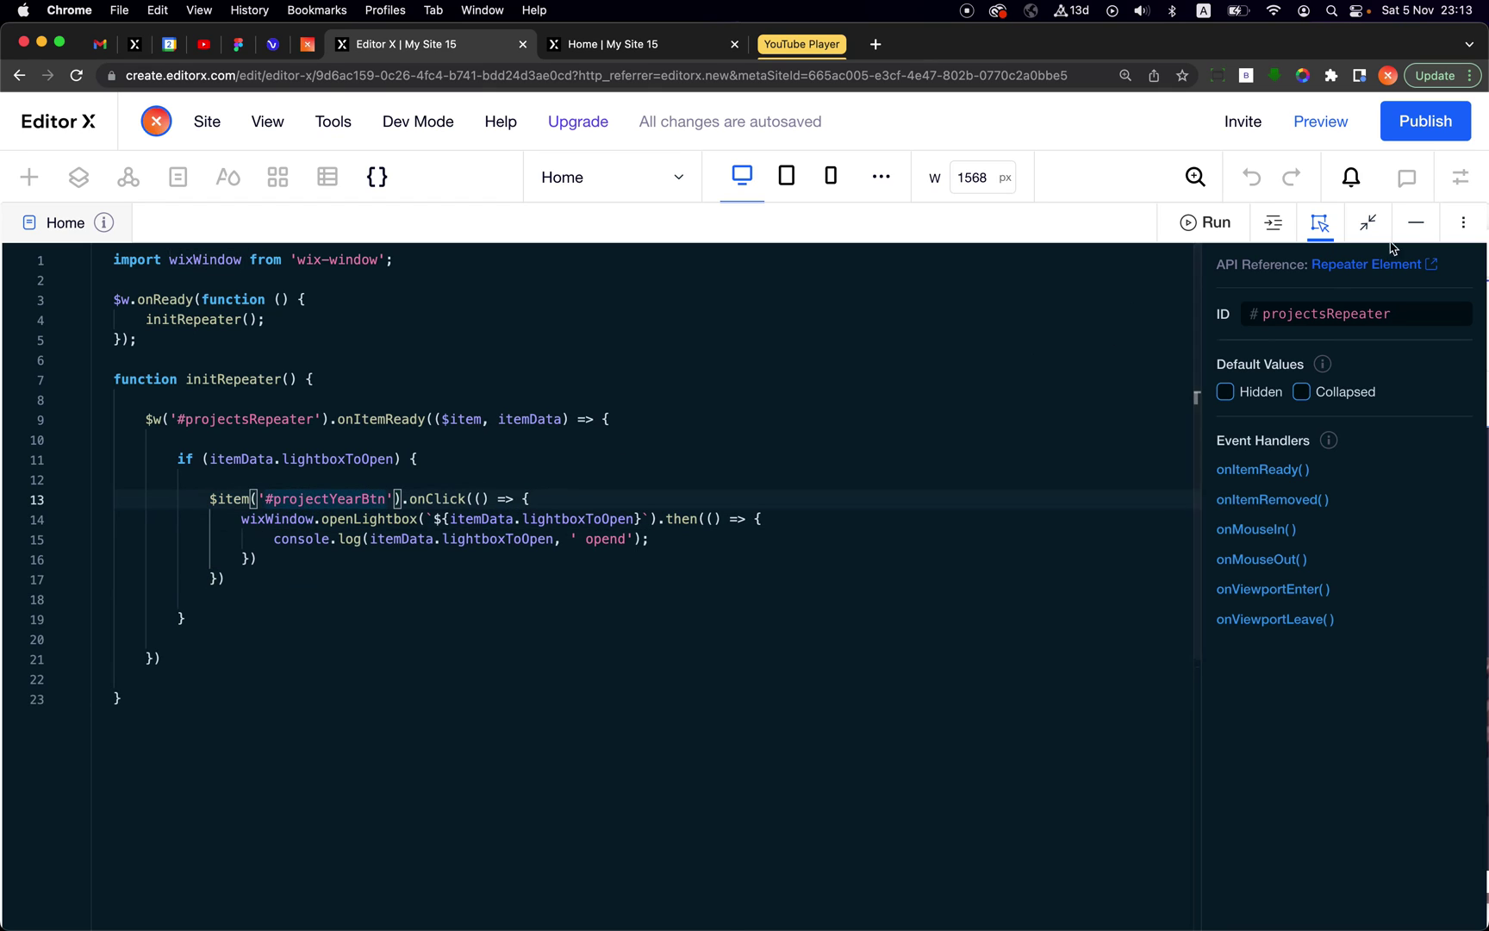
pyautogui.click(1416, 222)
pyautogui.click(1089, 471)
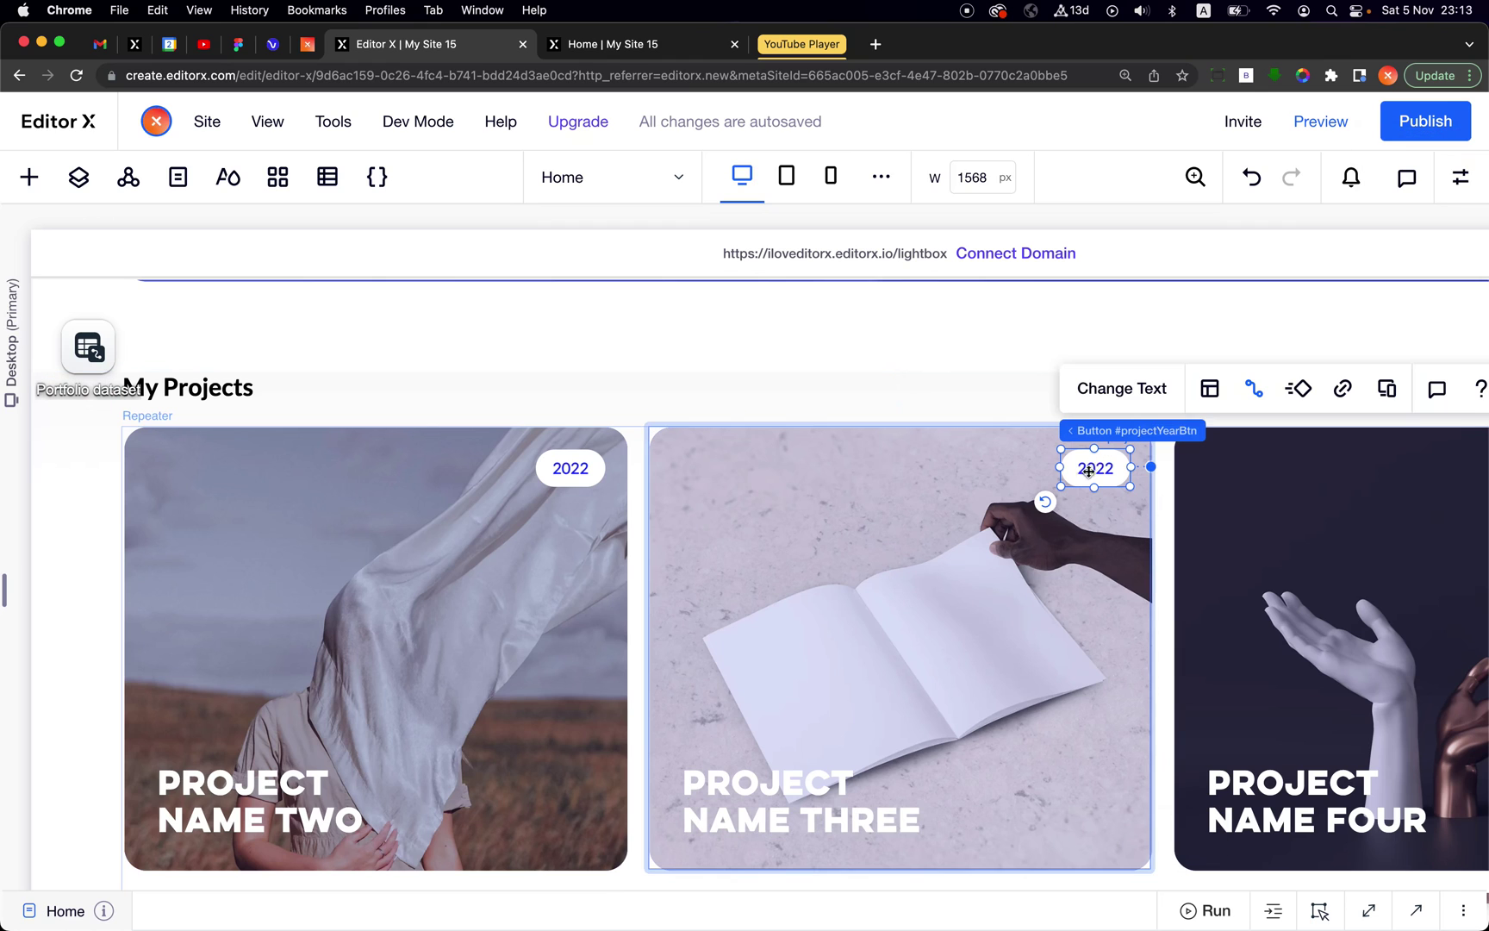
pyautogui.click(1369, 911)
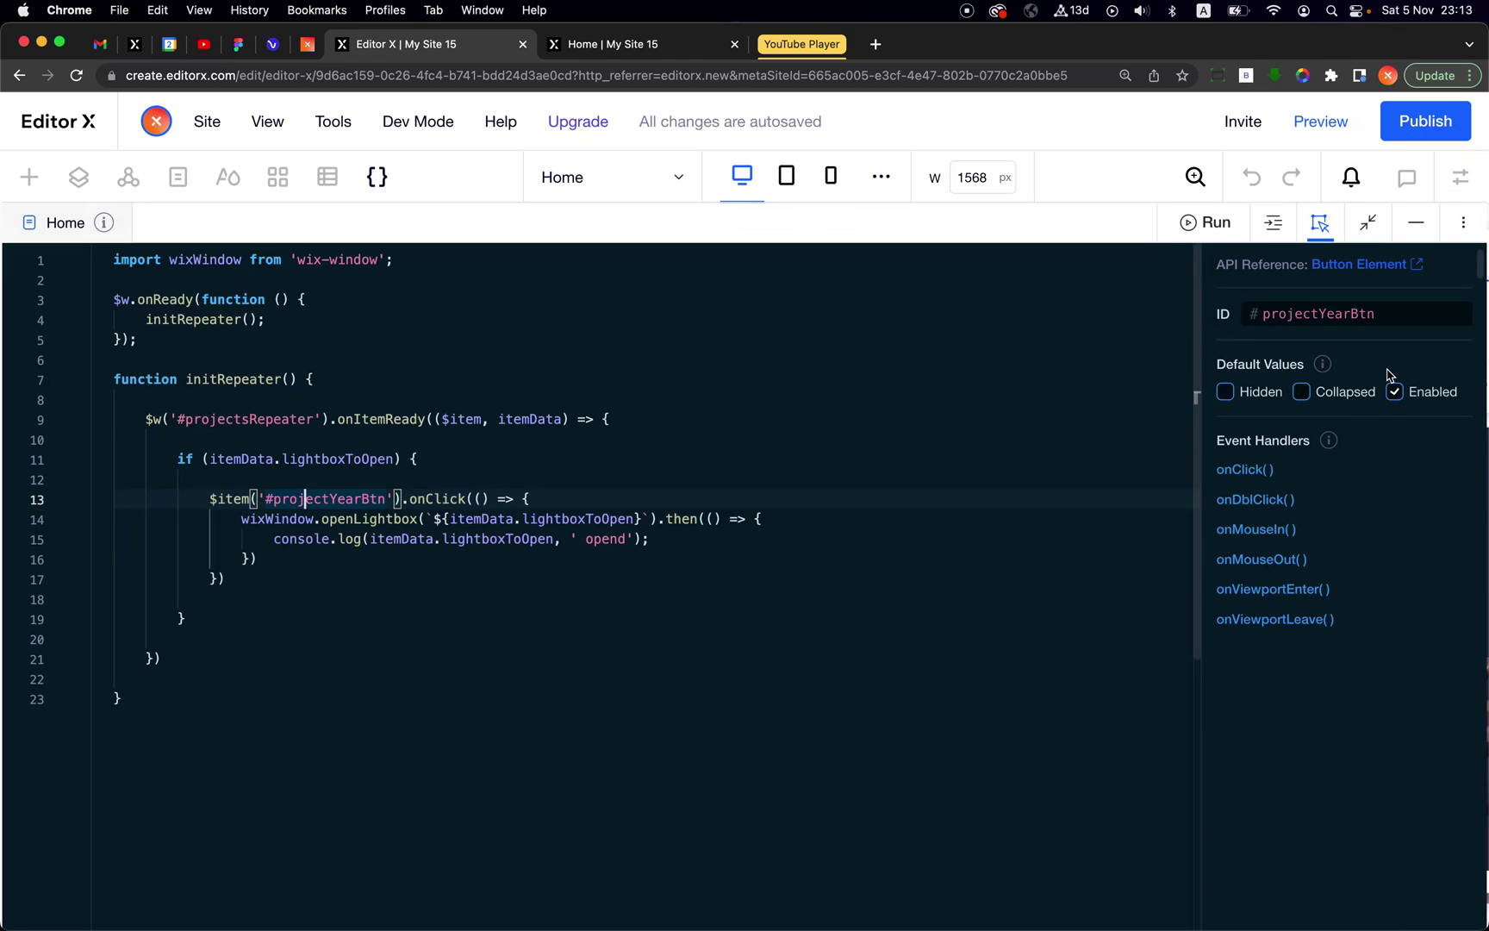
pyautogui.doubleClick(1394, 318)
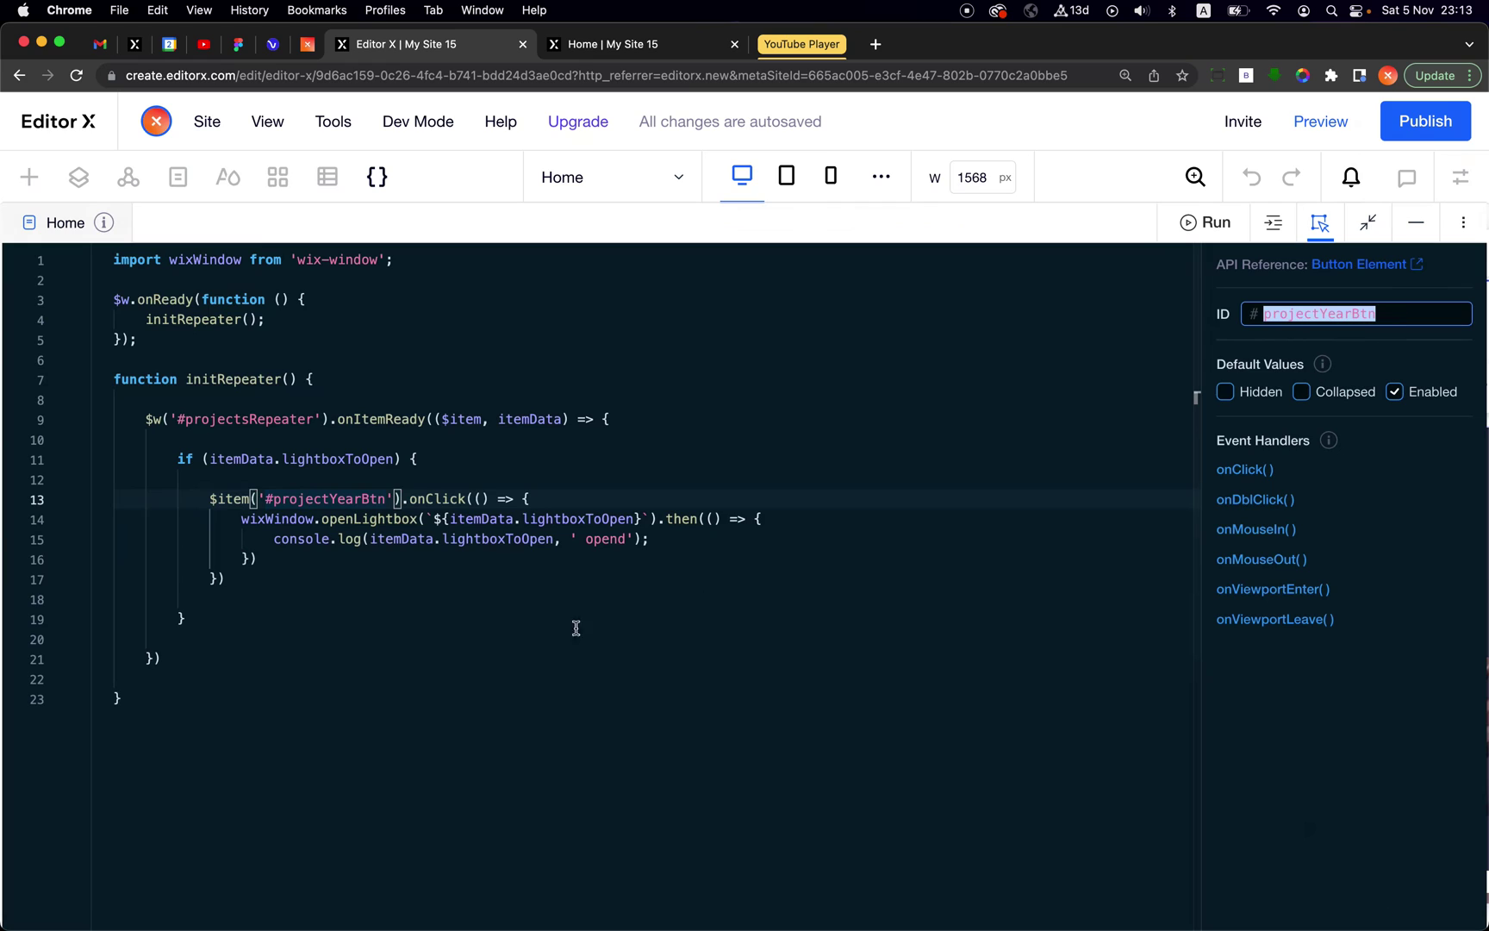
pyautogui.doubleClick(293, 500)
# Step: Examine the onClick handler, its wixWindow.openLightbox call and the wix-window import statement
pyautogui.doubleClick(422, 499)
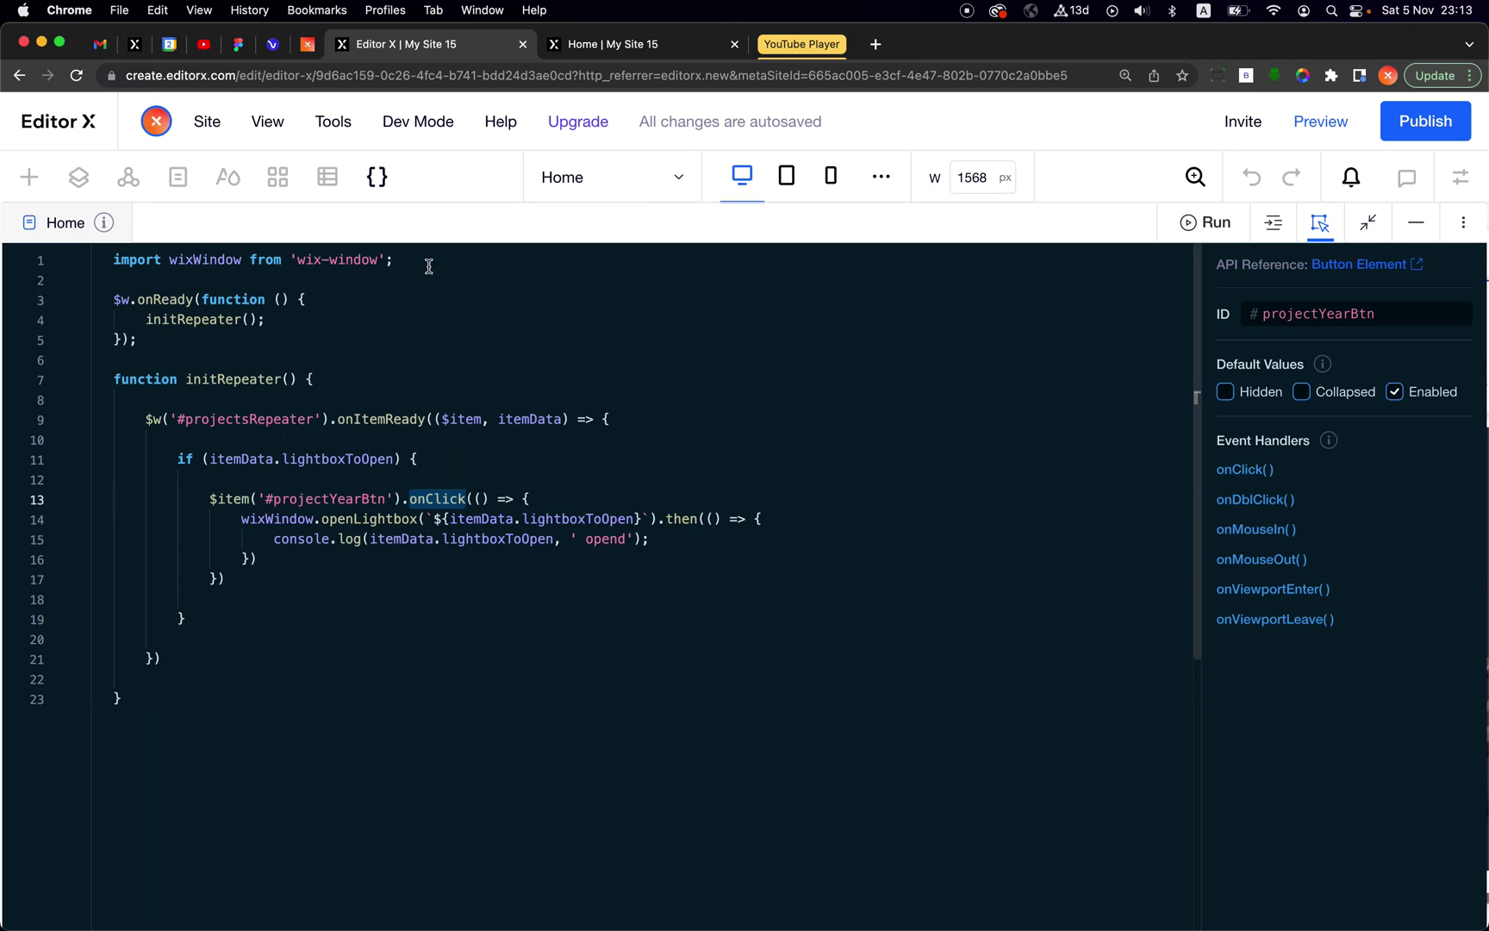
pyautogui.doubleClick(275, 518)
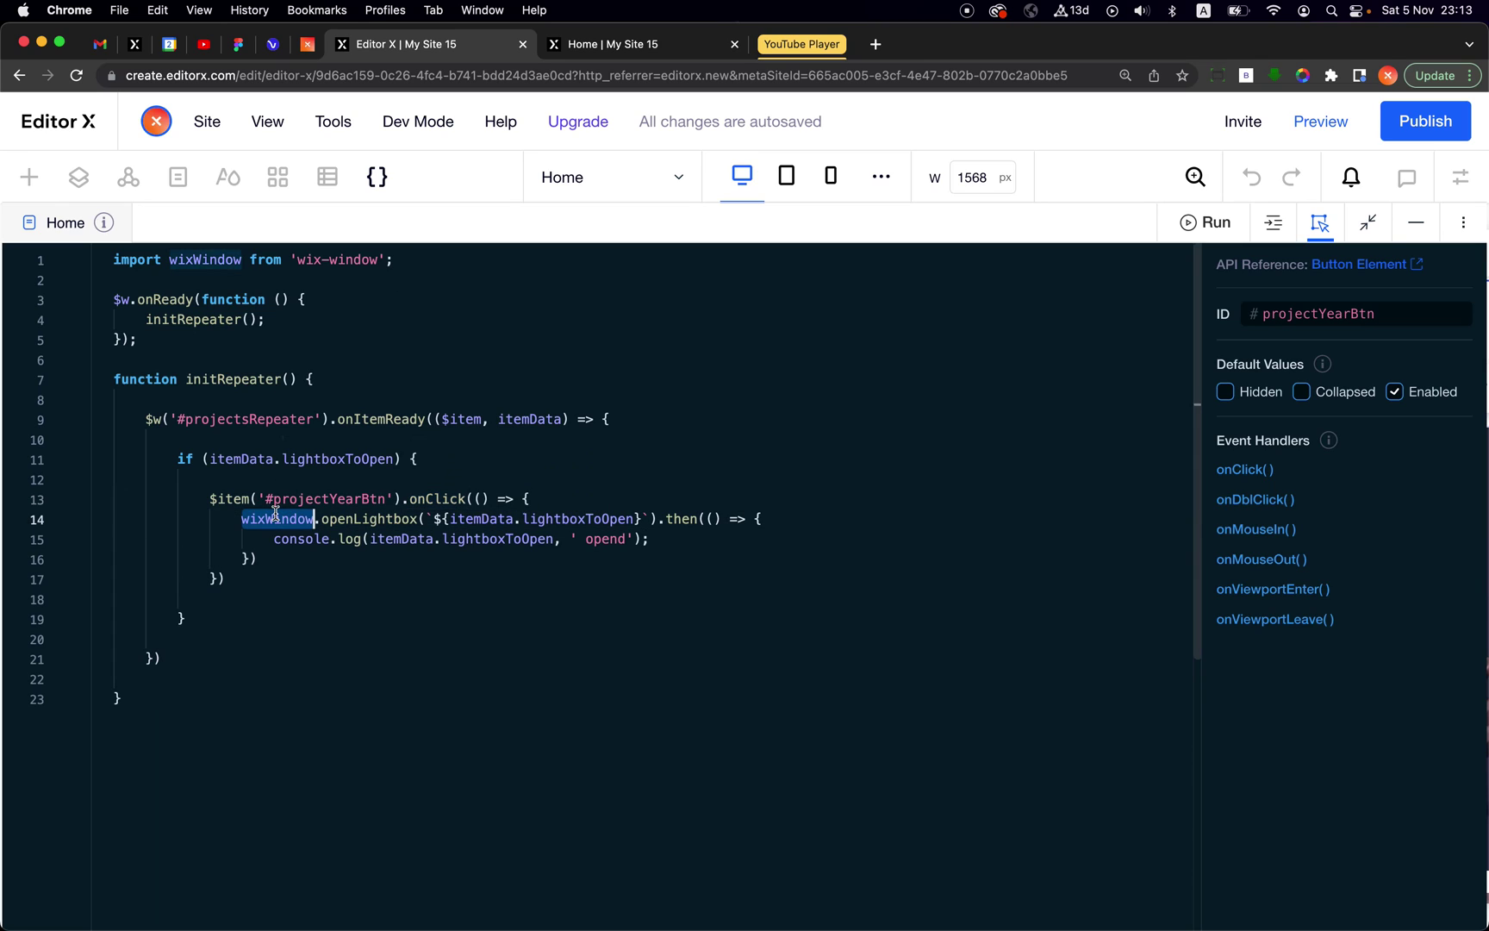
pyautogui.doubleClick(354, 519)
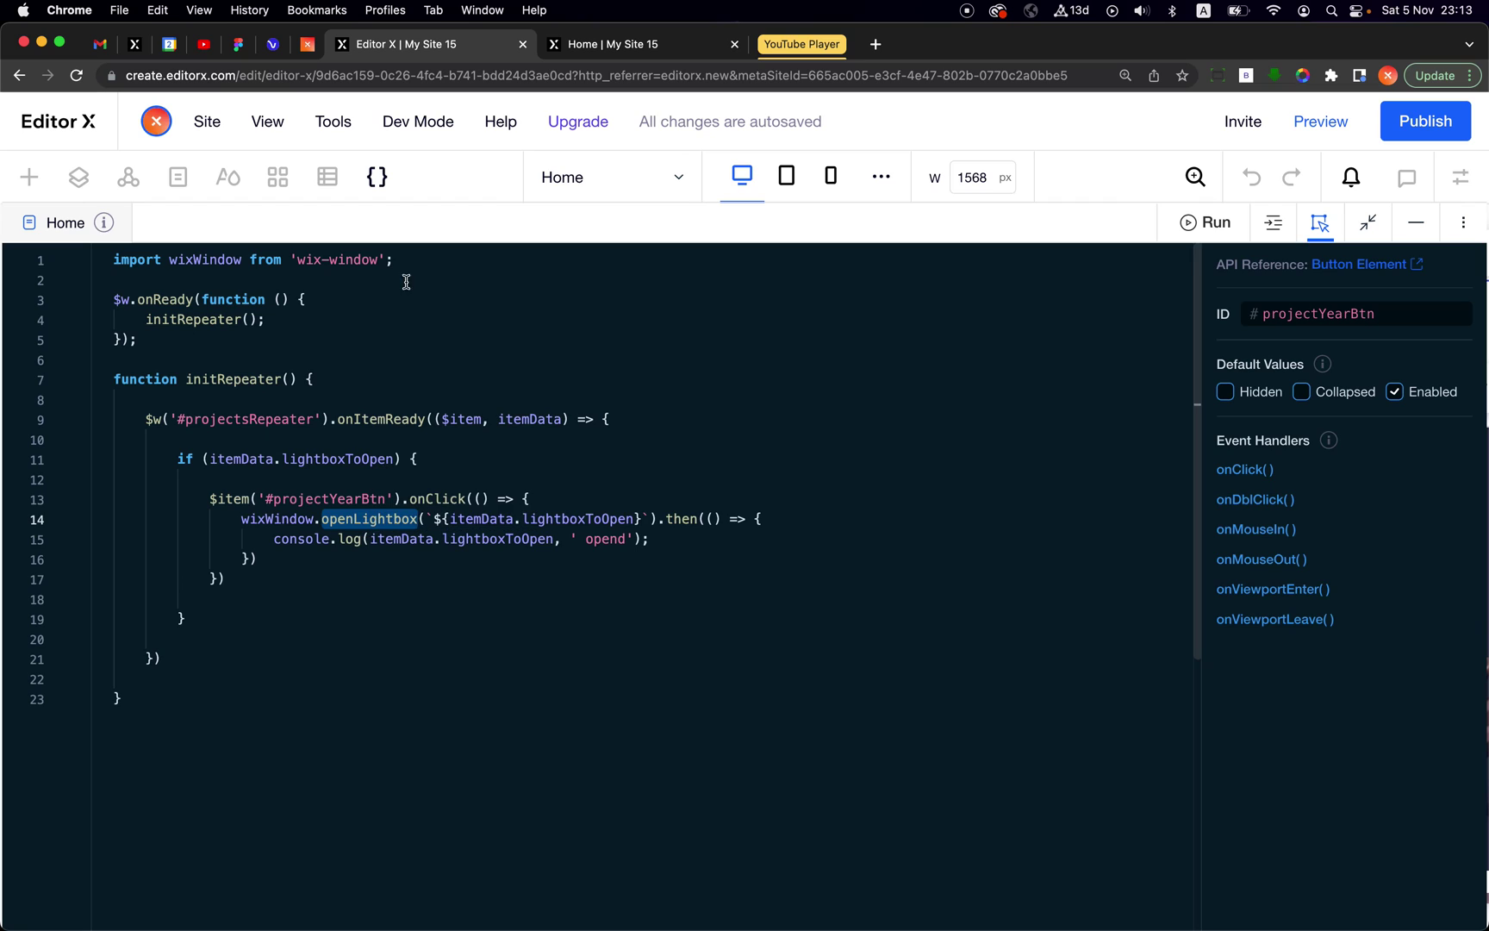
pyautogui.moveTo(424, 261); pyautogui.dragTo(118, 257)
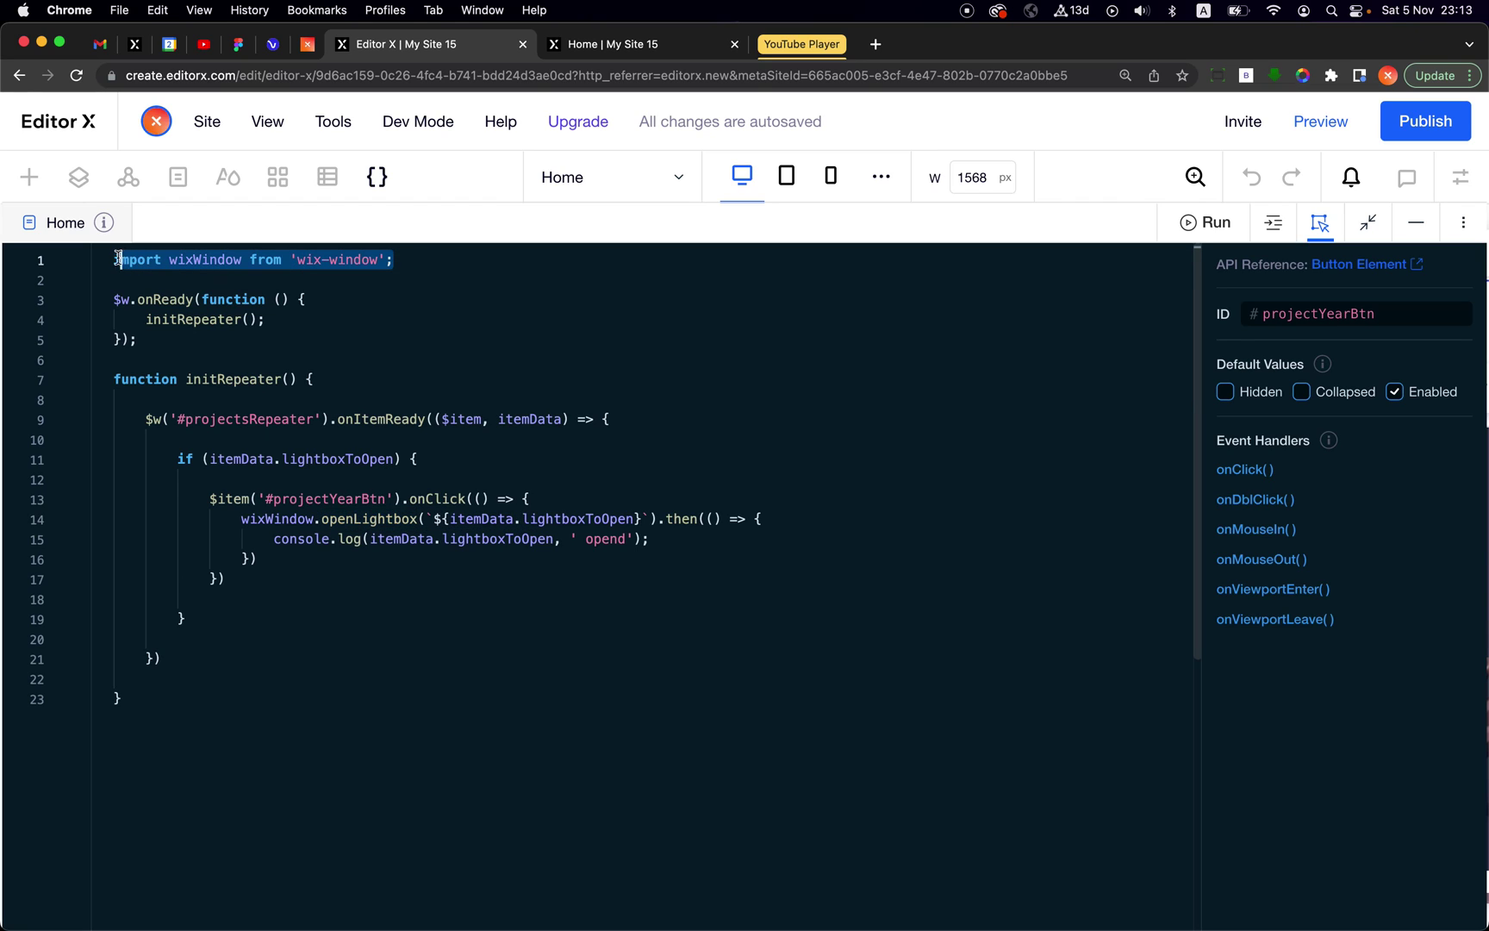
pyautogui.doubleClick(181, 254)
pyautogui.click(405, 264)
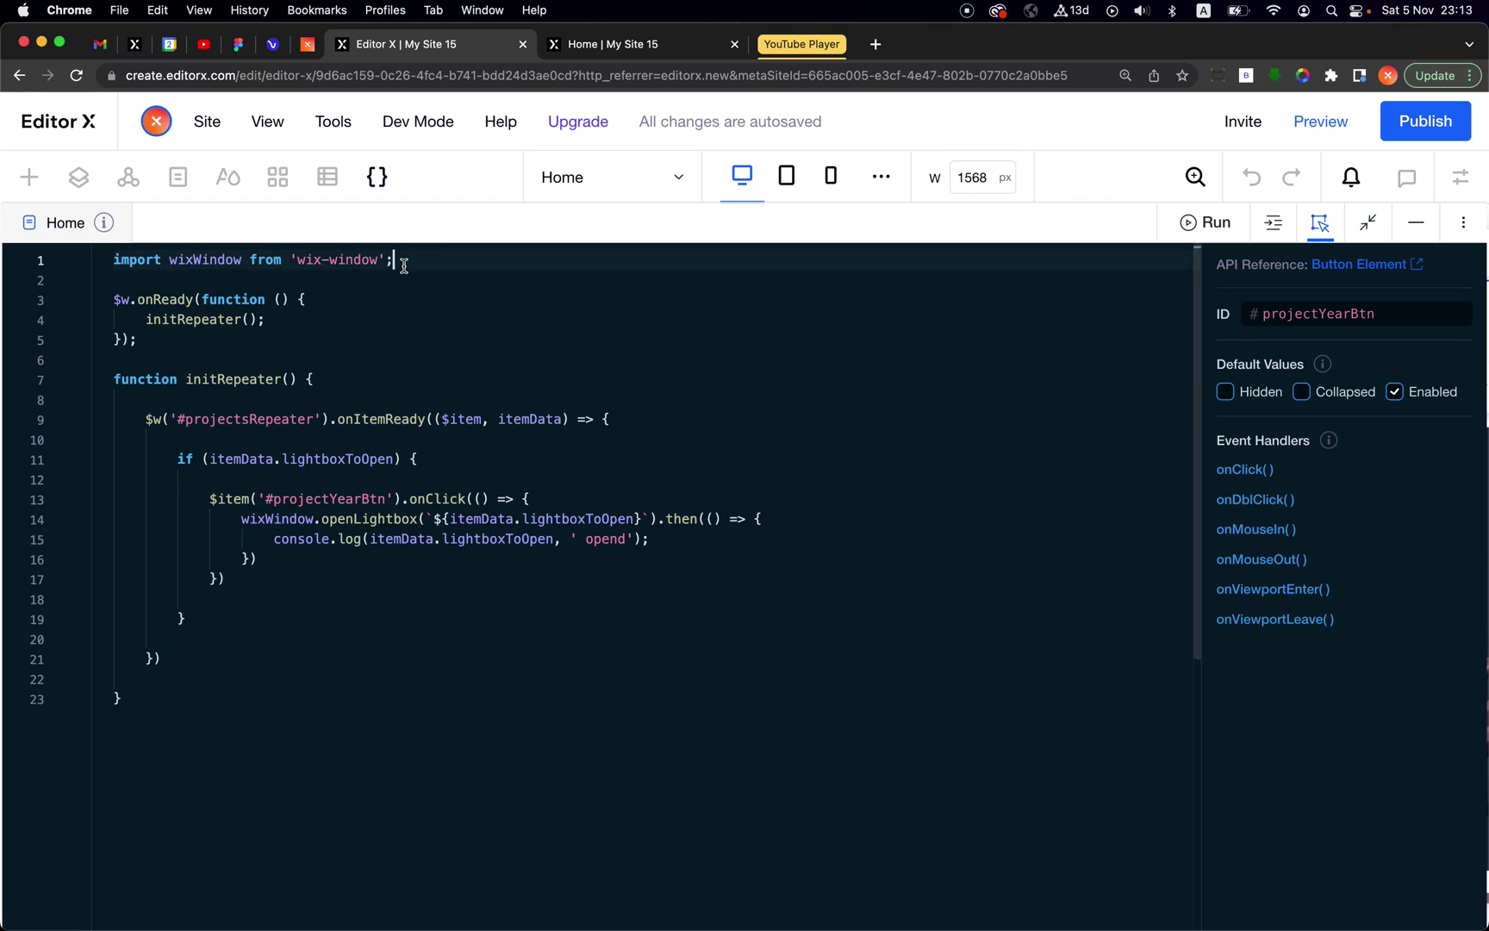
# Step: Insert a blank line before and after the wixWindow.openLightbox block within the onClick handler
pyautogui.click(561, 500)
pyautogui.press('Return')
pyautogui.click(321, 571)
pyautogui.press('Return')
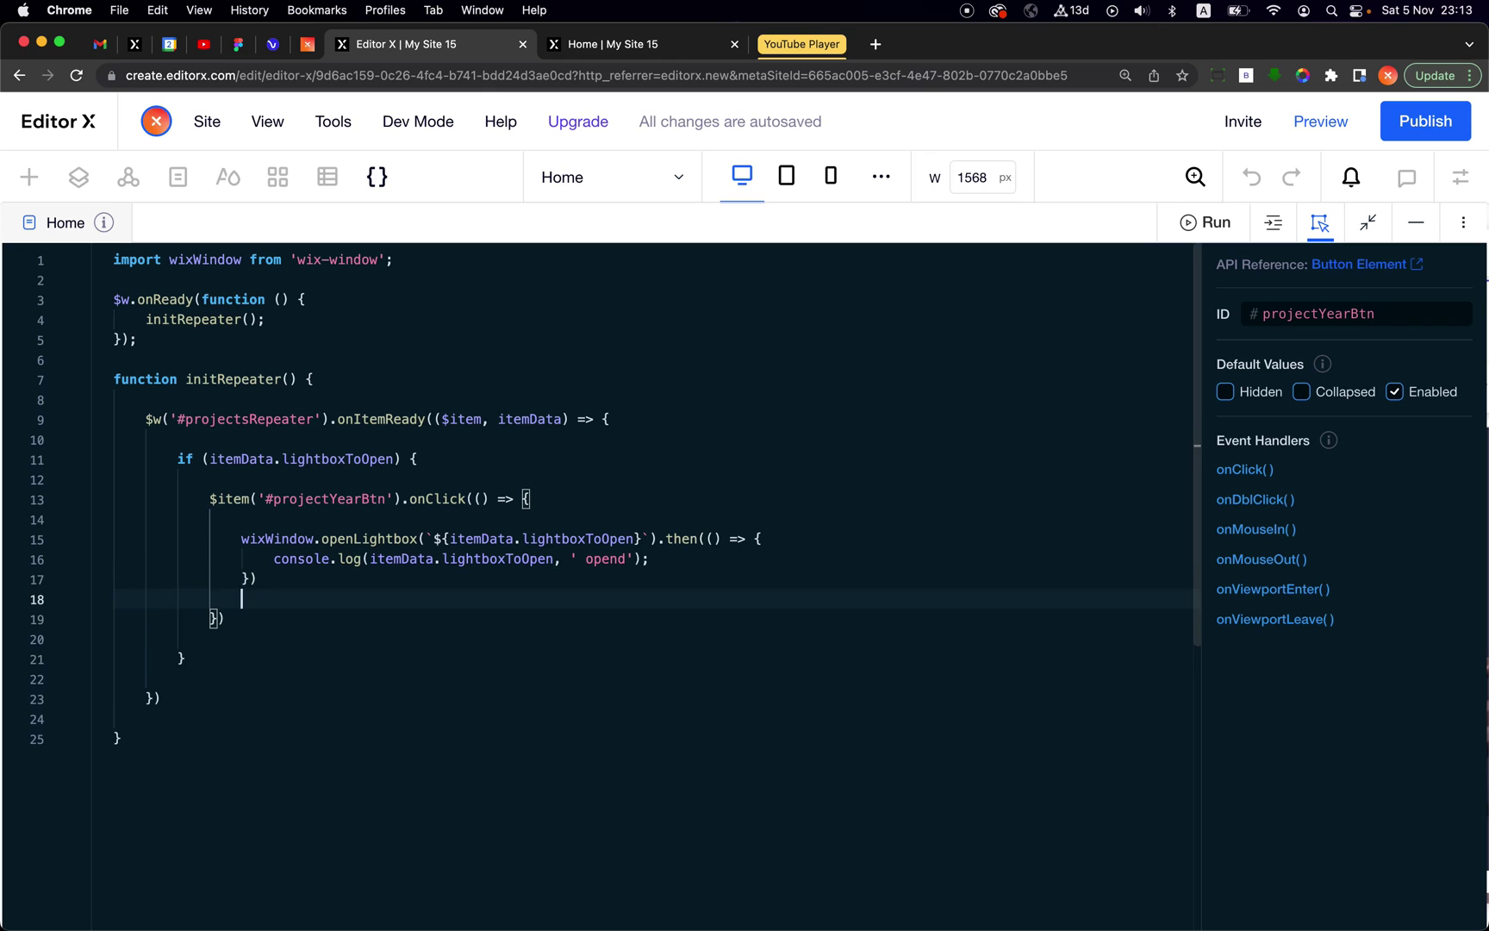
# Step: Examine the openLightbox call with its ${itemData.lightboxToOpen} argument and the then callback that follows it
pyautogui.moveTo(241, 541); pyautogui.dragTo(421, 540)
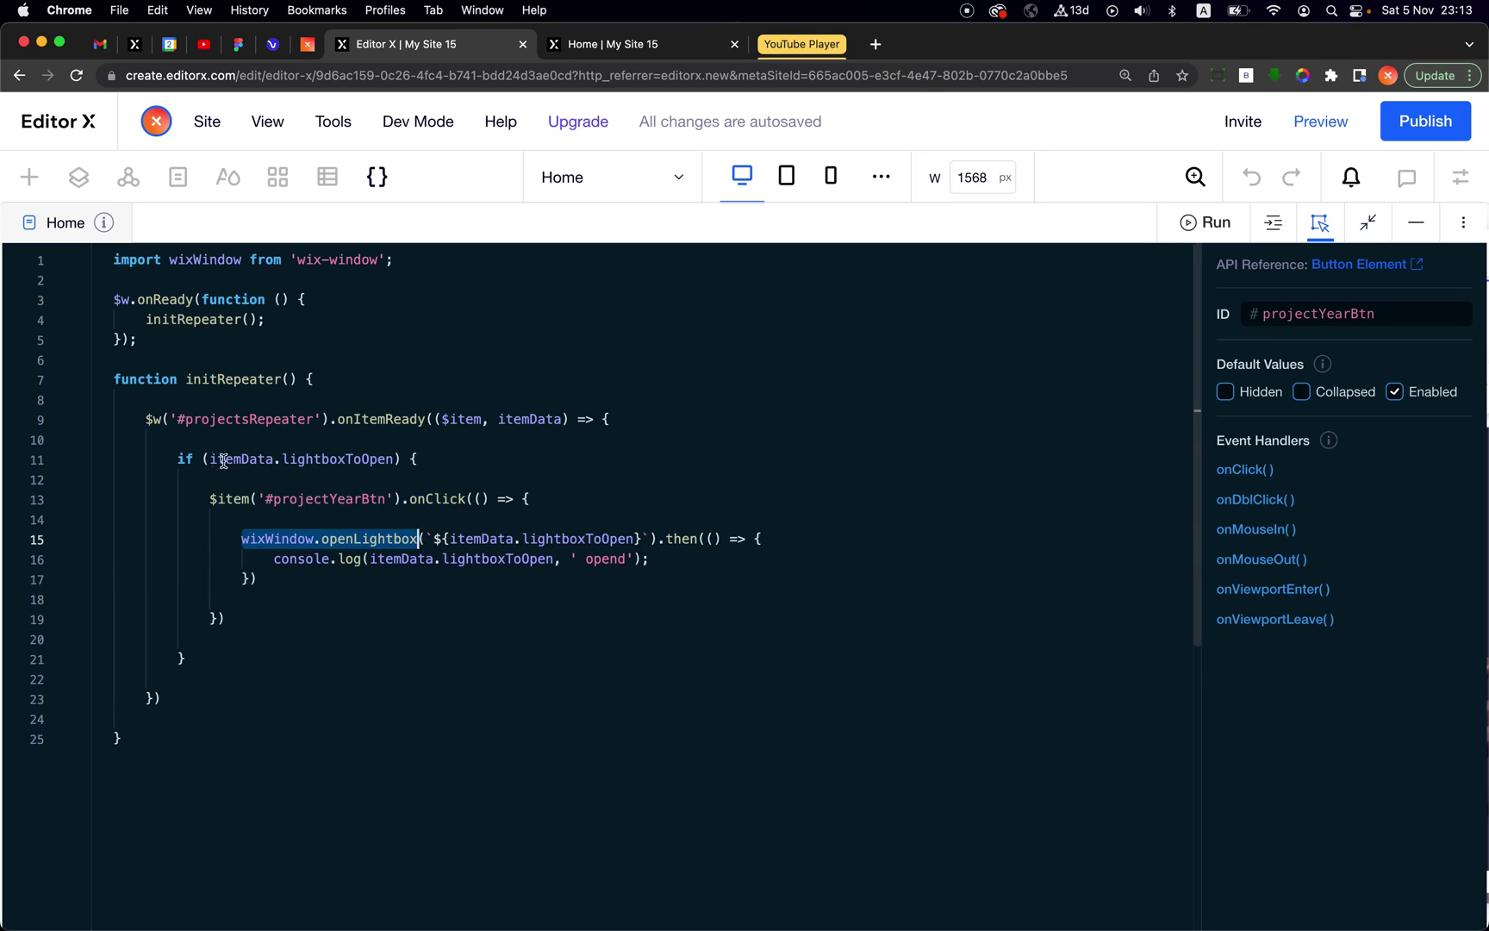
pyautogui.moveTo(209, 458); pyautogui.dragTo(393, 456)
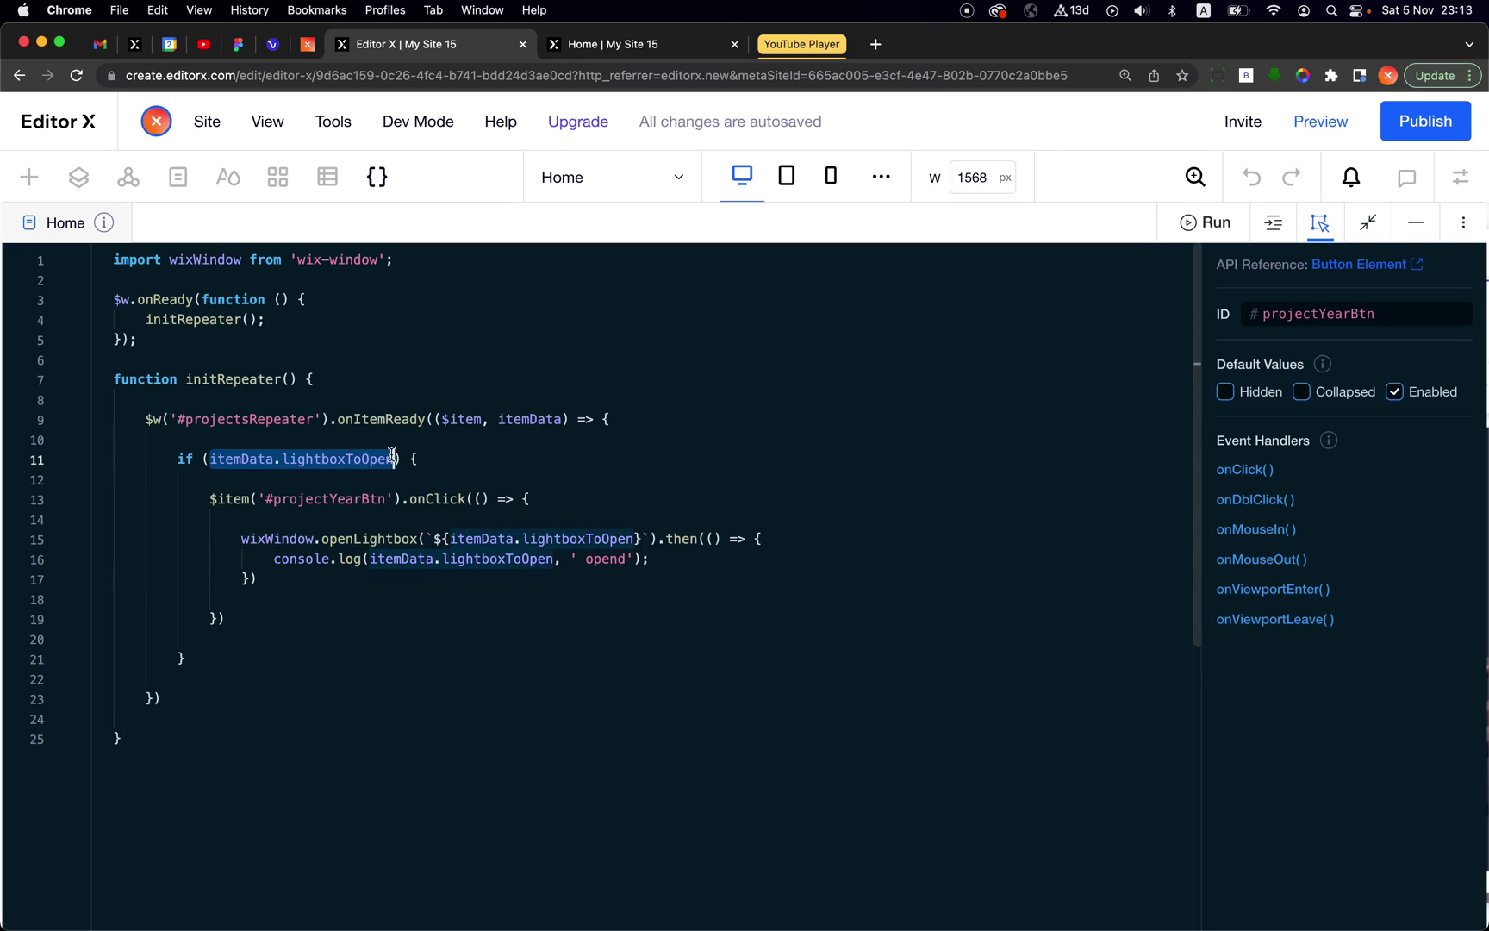
pyautogui.click(544, 540)
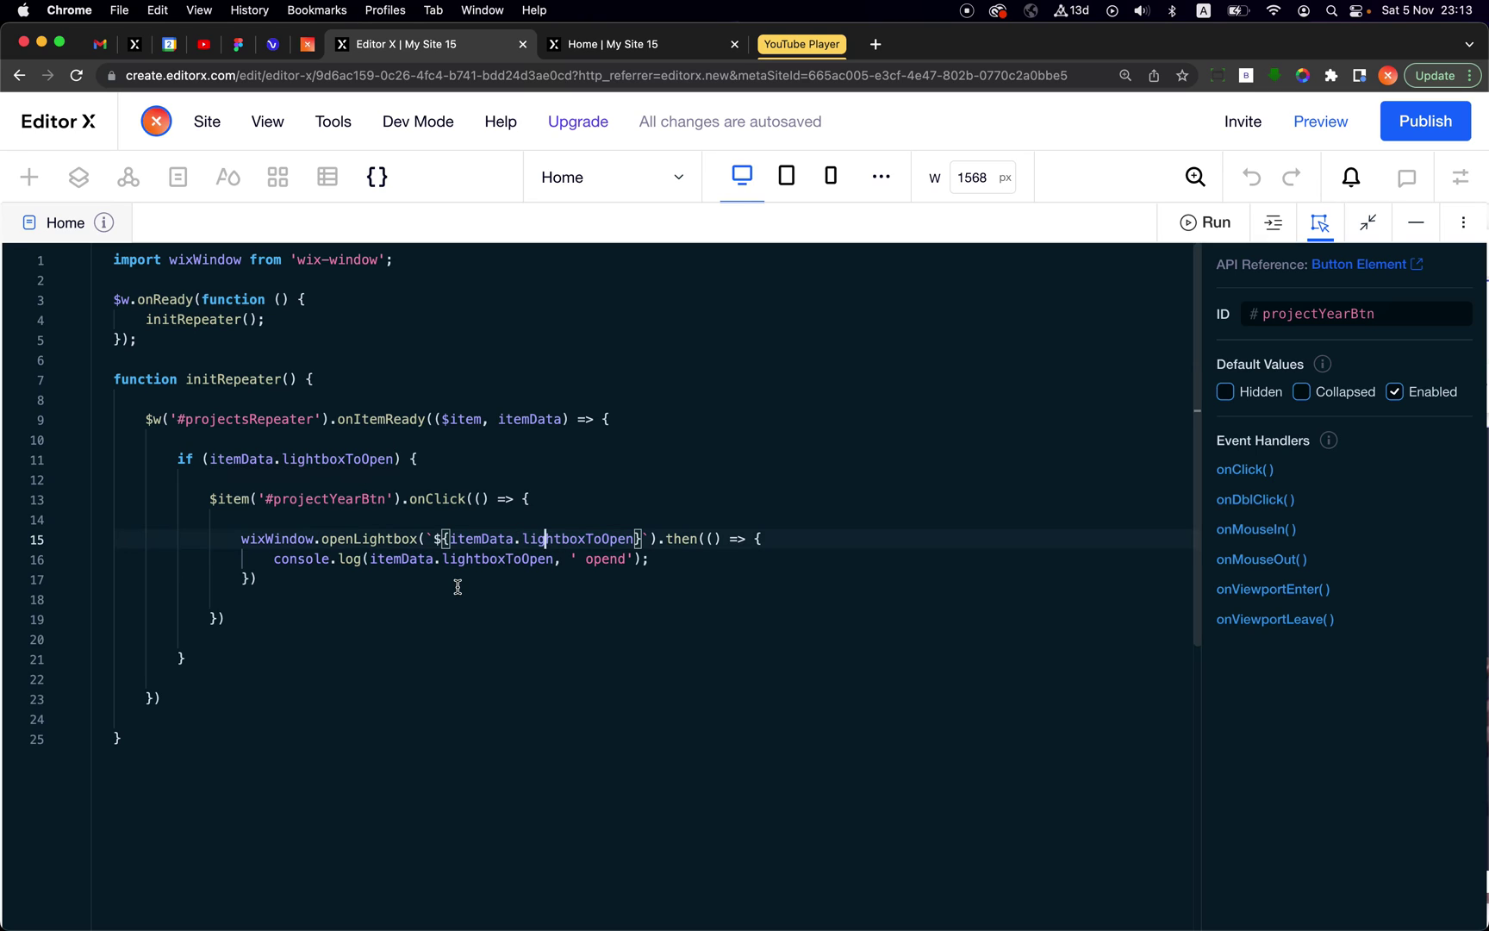
pyautogui.moveTo(439, 541); pyautogui.dragTo(639, 541)
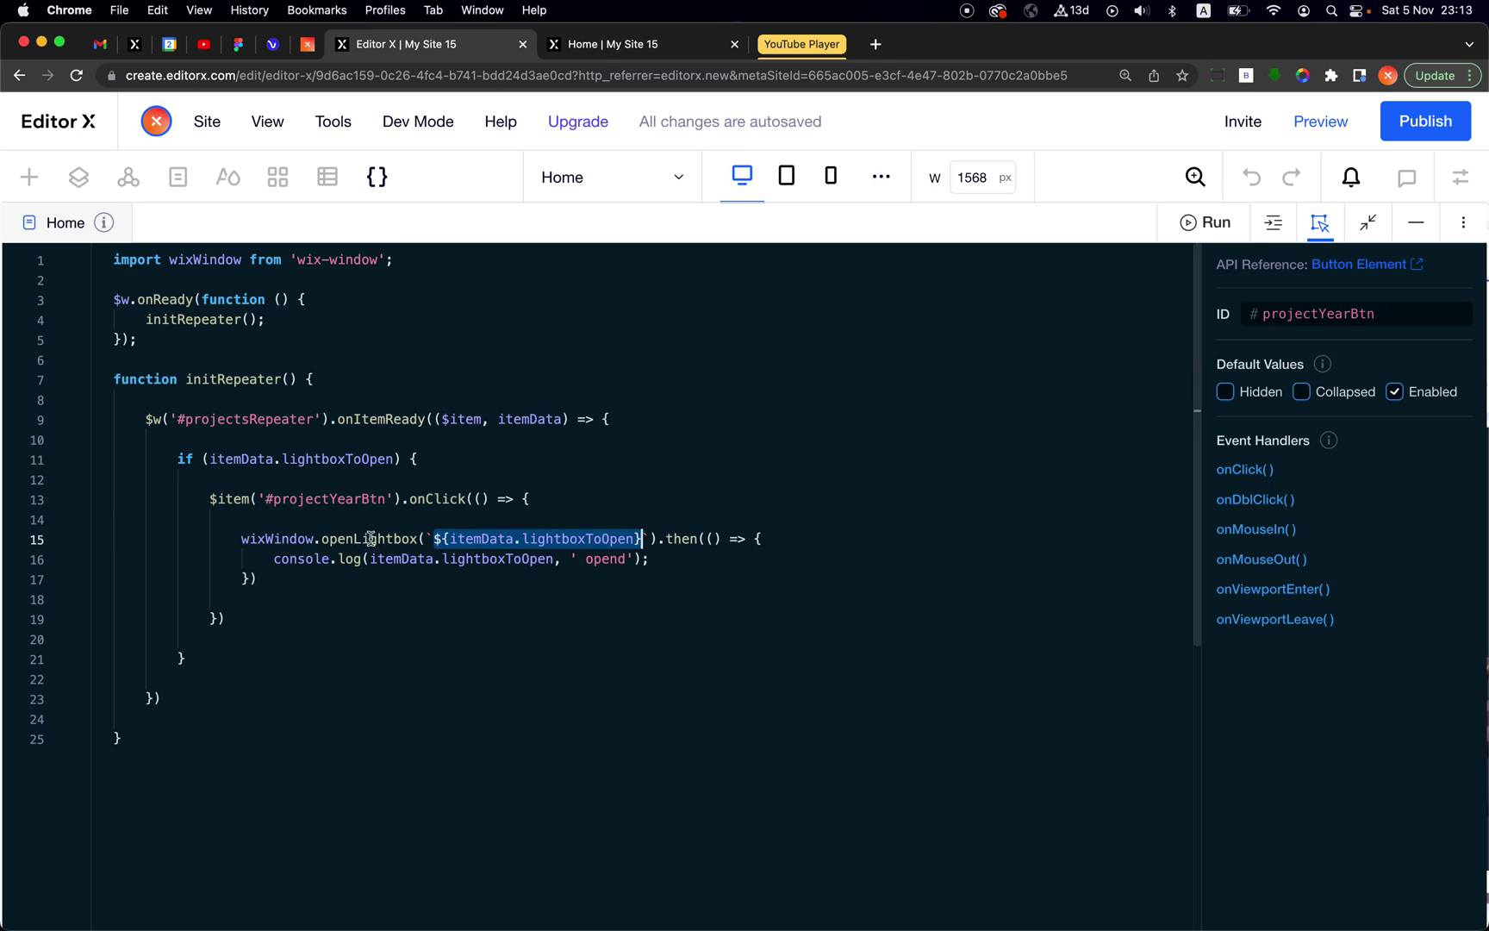
pyautogui.moveTo(411, 541)
pyautogui.moveTo(662, 539); pyautogui.dragTo(657, 582)
pyautogui.press('Right')
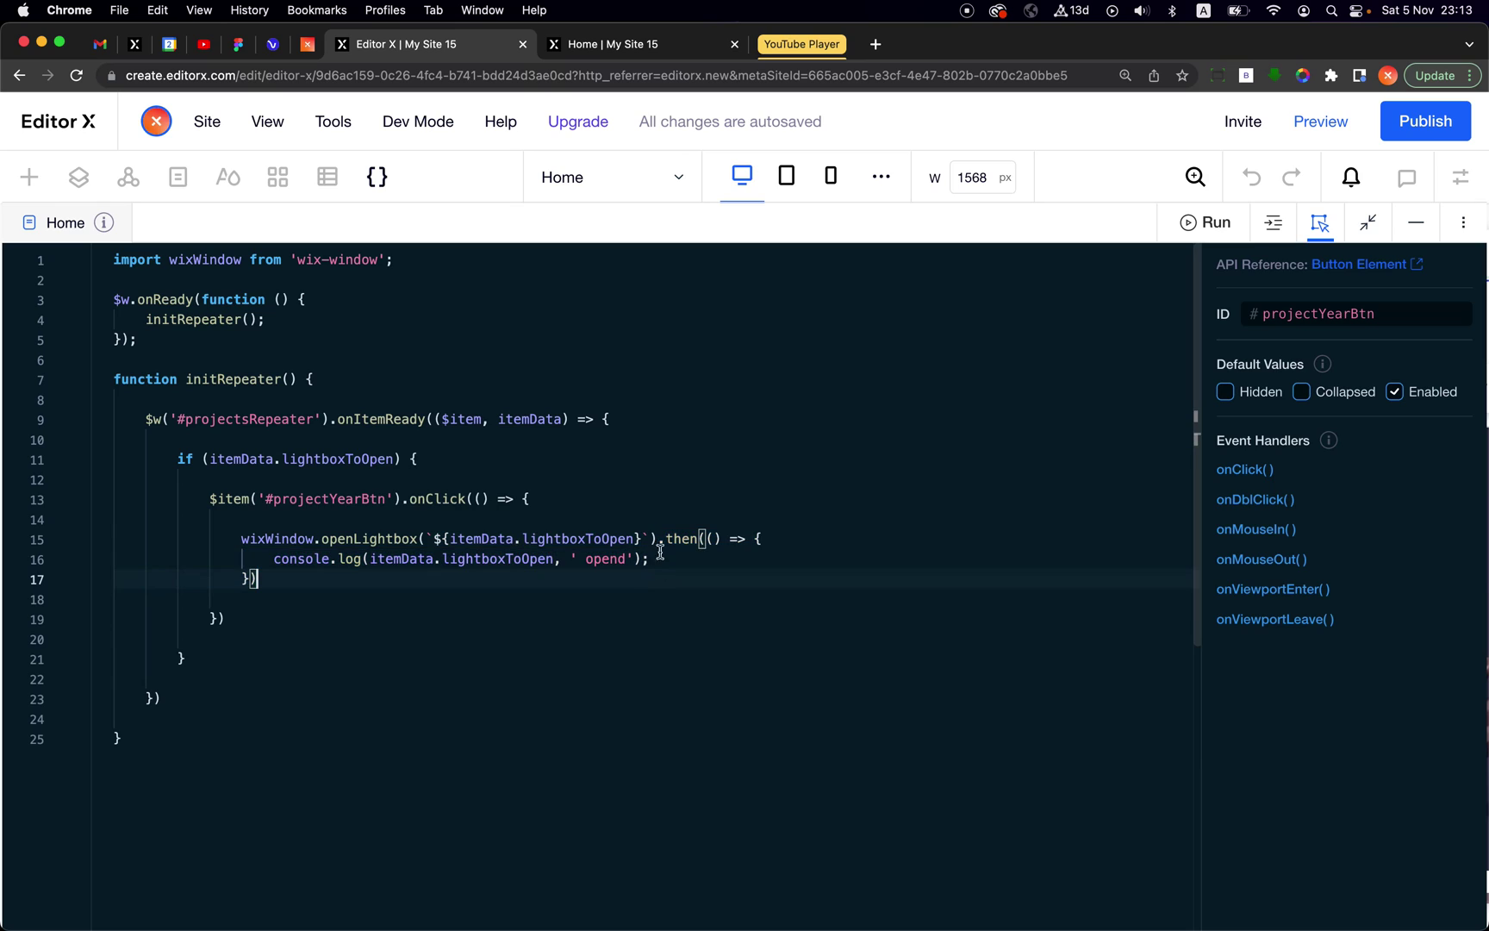
# Step: Move the then callback of the openLightbox call onto its own line and examine its console.log statement
pyautogui.click(665, 539)
pyautogui.press('Return')
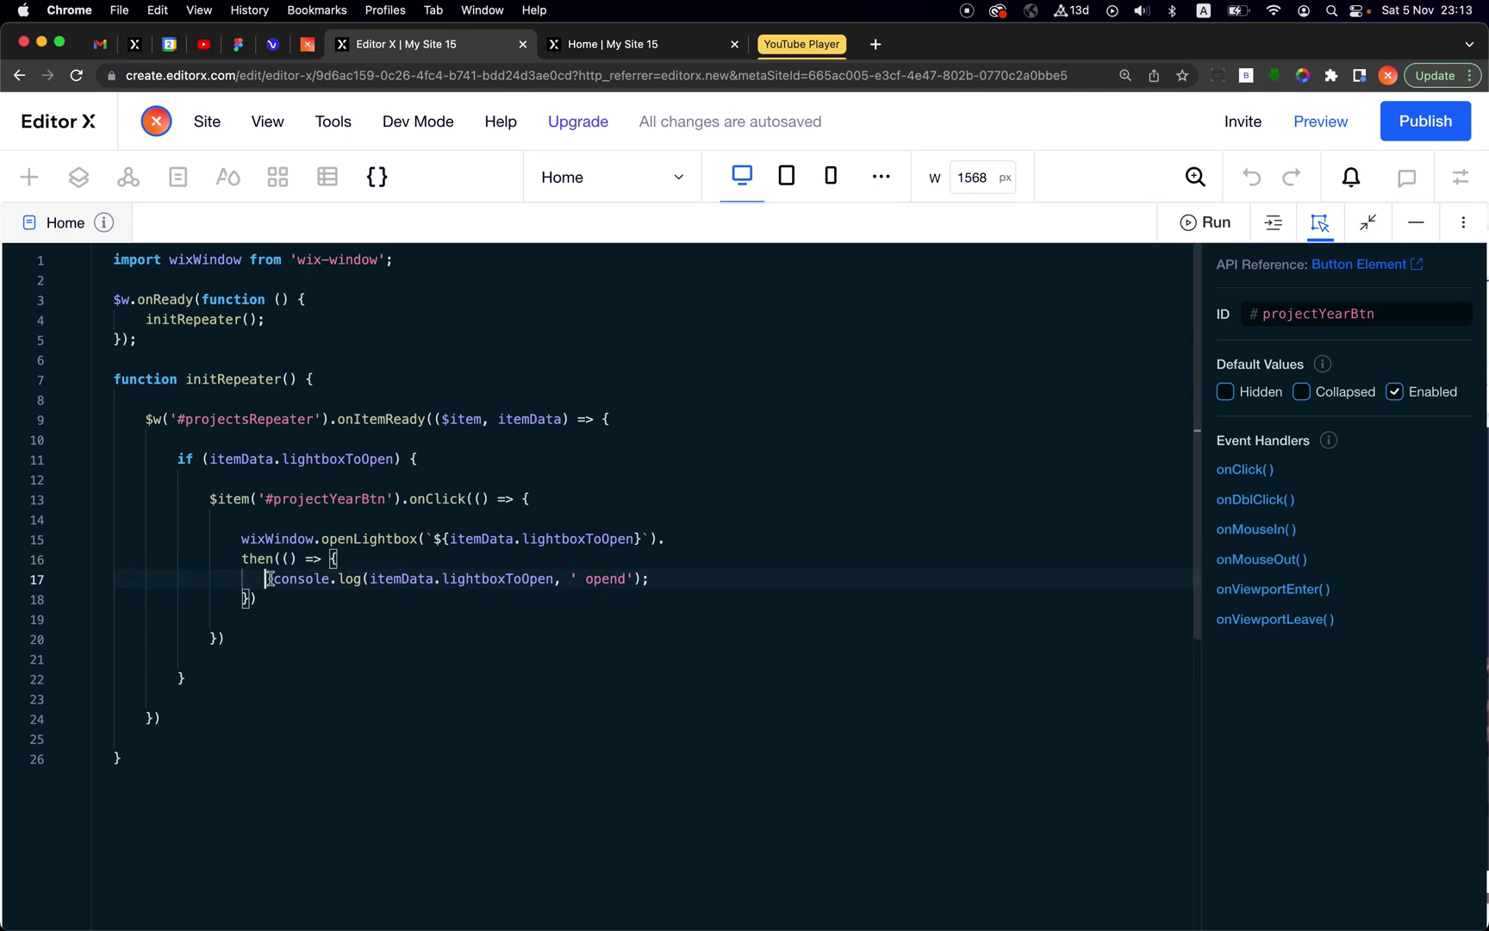
pyautogui.moveTo(267, 578); pyautogui.dragTo(689, 584)
pyautogui.click(689, 583)
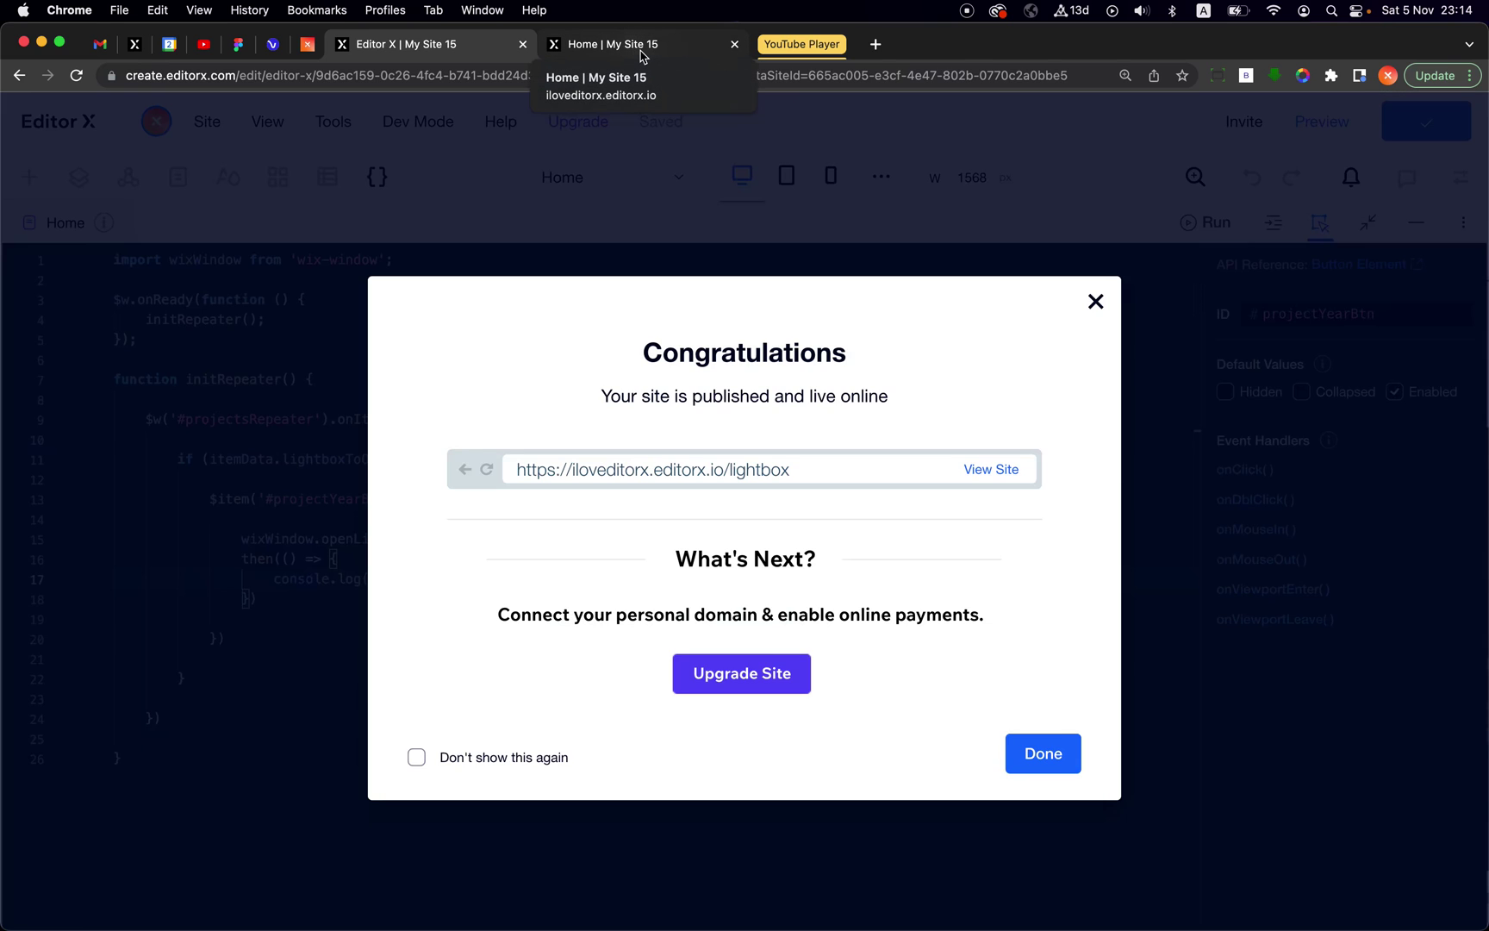
# Step: Switch to the published Home page, go to its My Projects section and show the browser's JavaScript console
pyautogui.click(636, 50)
pyautogui.click(640, 71)
pyautogui.press('Return')
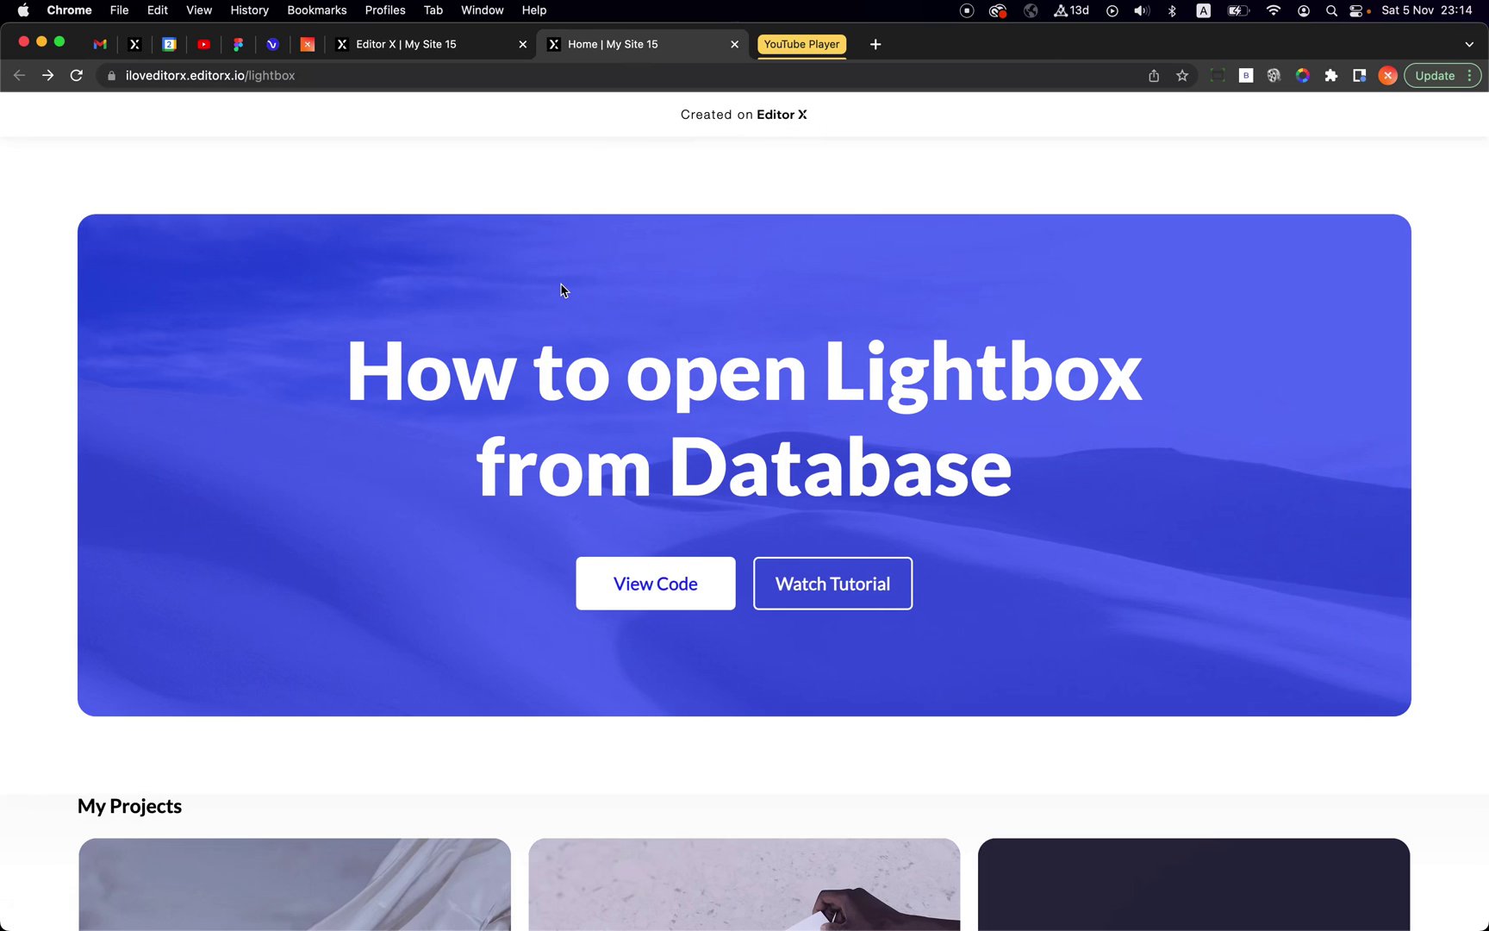
pyautogui.scroll(-3, 562, 290)
pyautogui.scroll(-2, 561, 290)
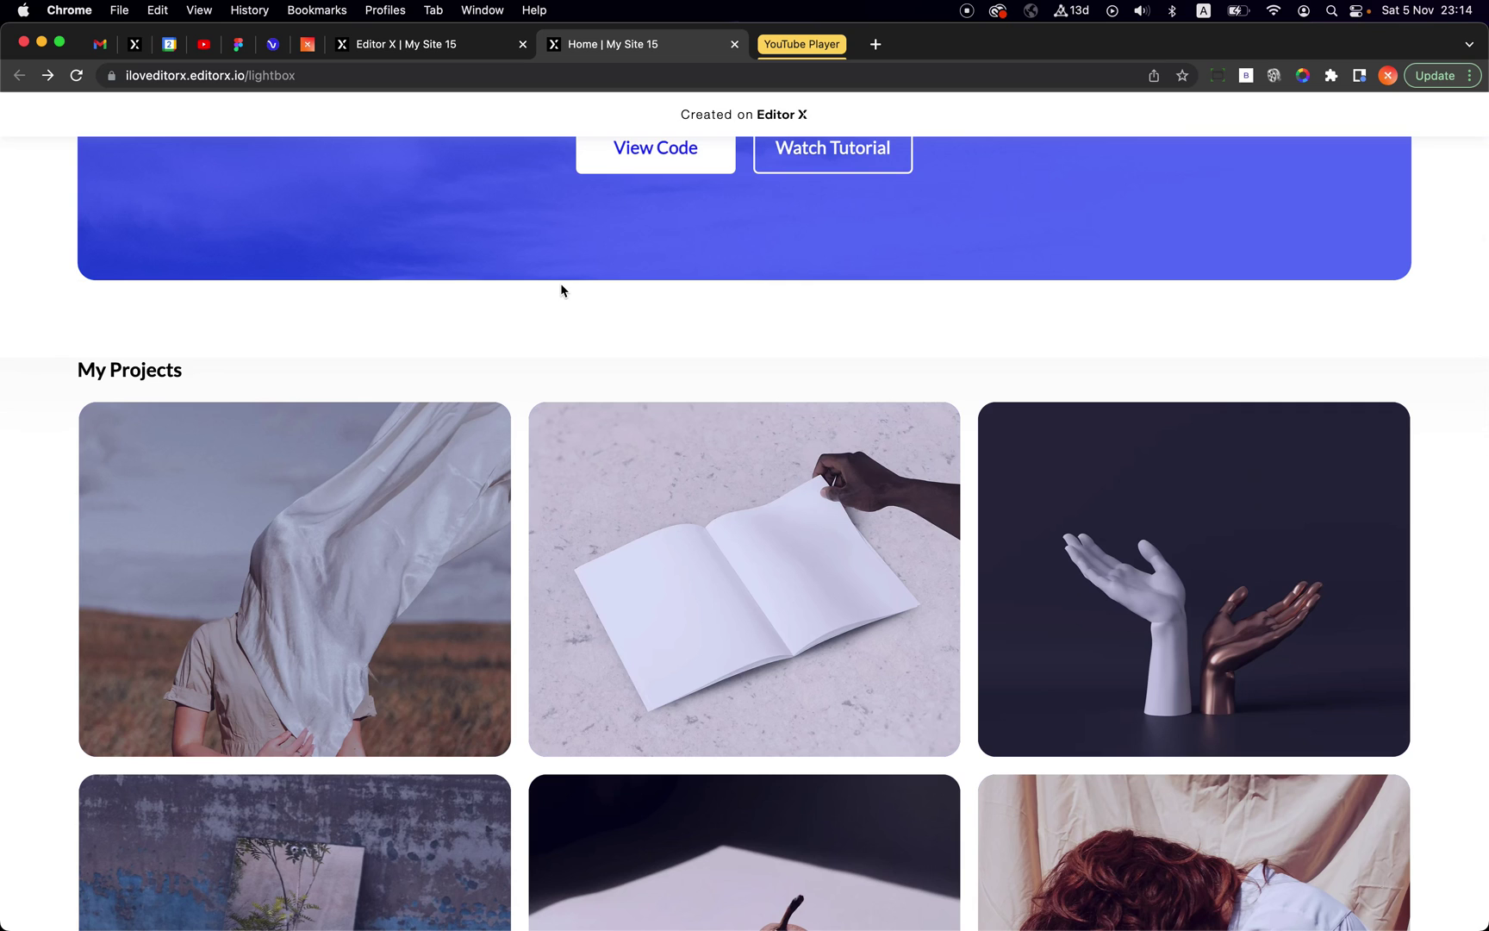
pyautogui.press('super+alt+j')
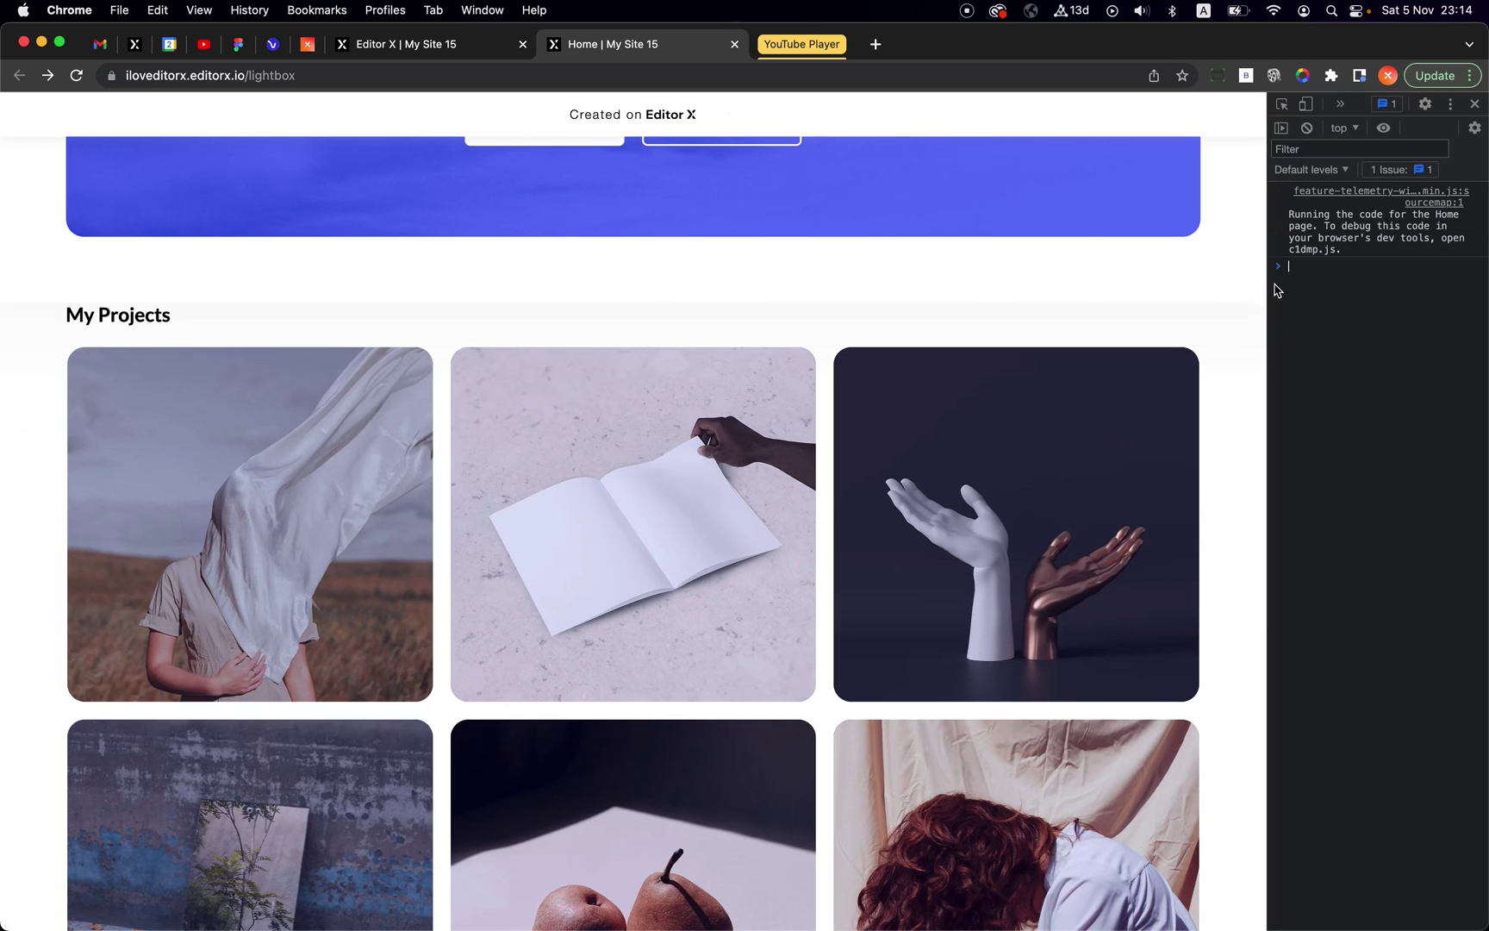
# Step: Test the 2022 year buttons on the published project cards, closing the 2022 Projects lightbox after each try
pyautogui.doubleClick(388, 382)
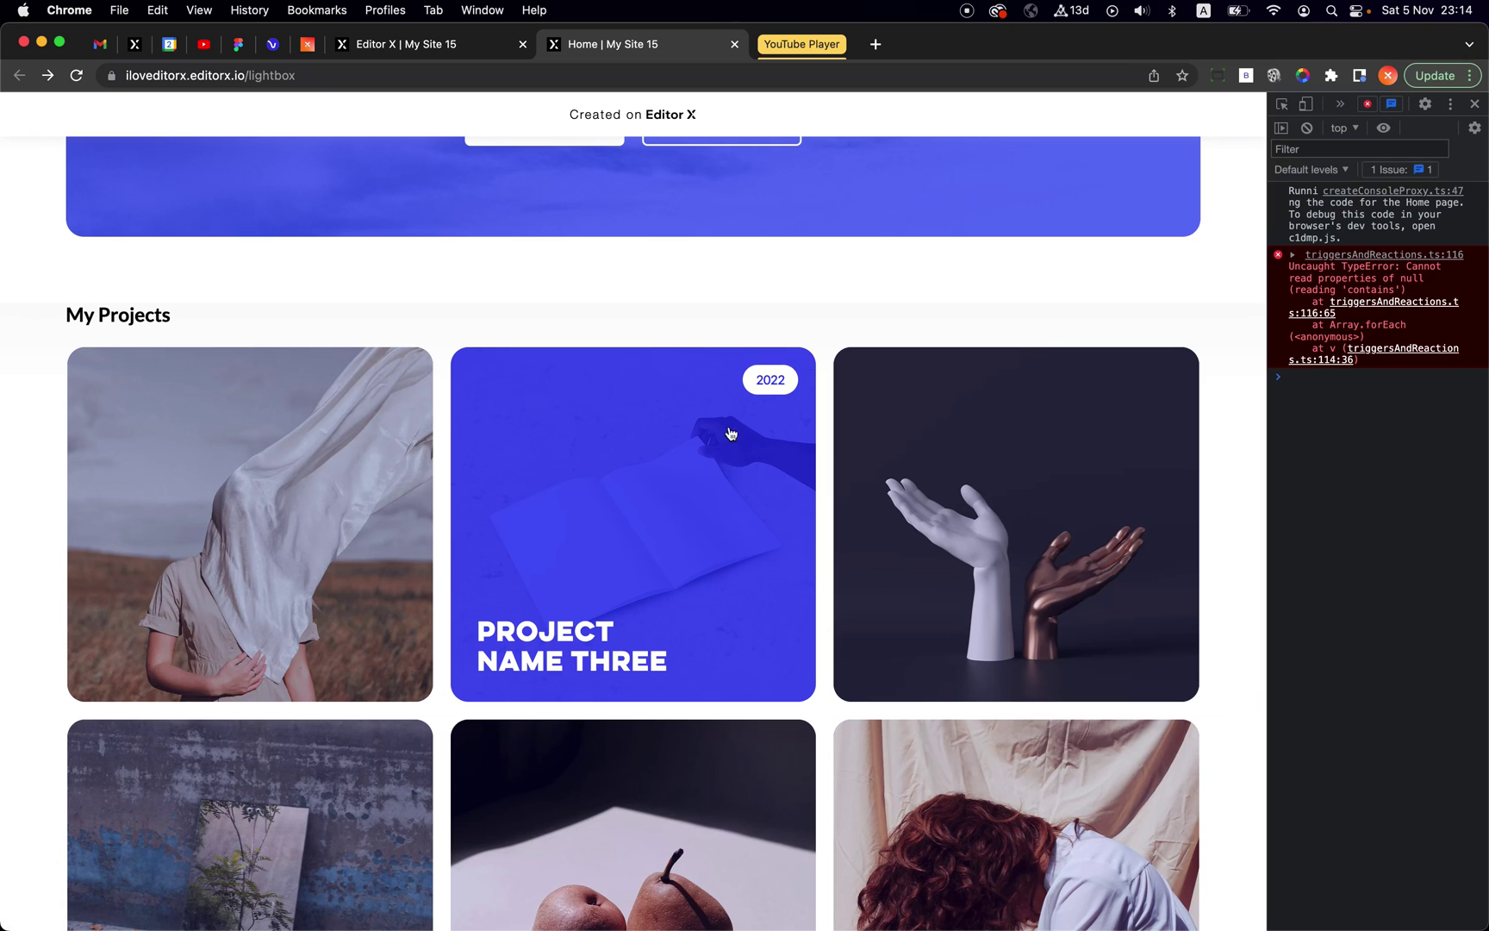
pyautogui.click(773, 381)
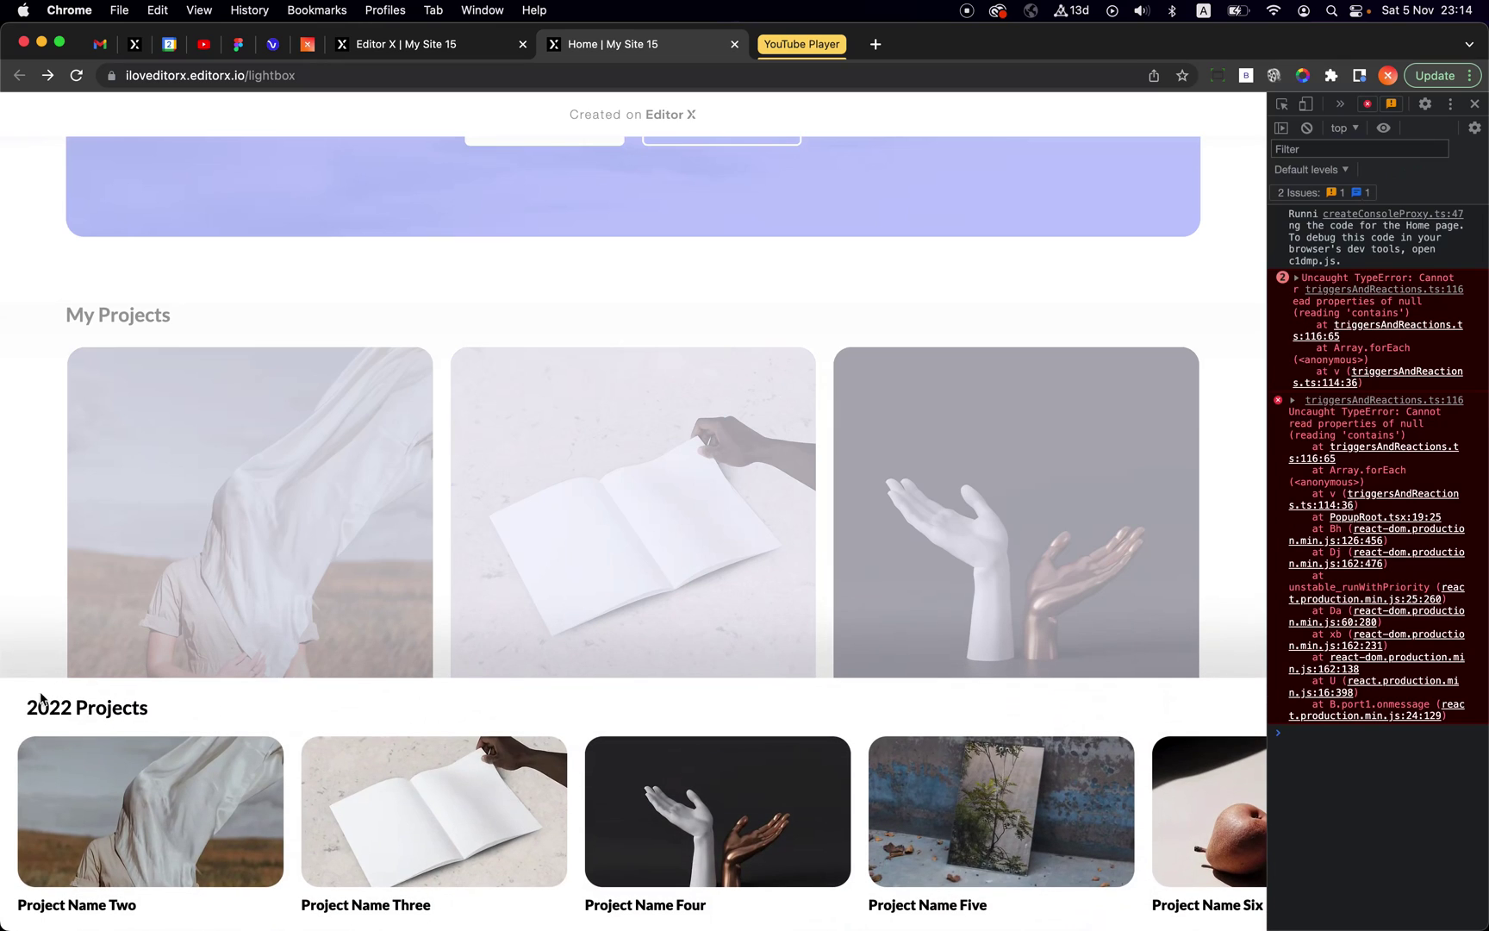
pyautogui.moveTo(31, 703); pyautogui.dragTo(129, 705)
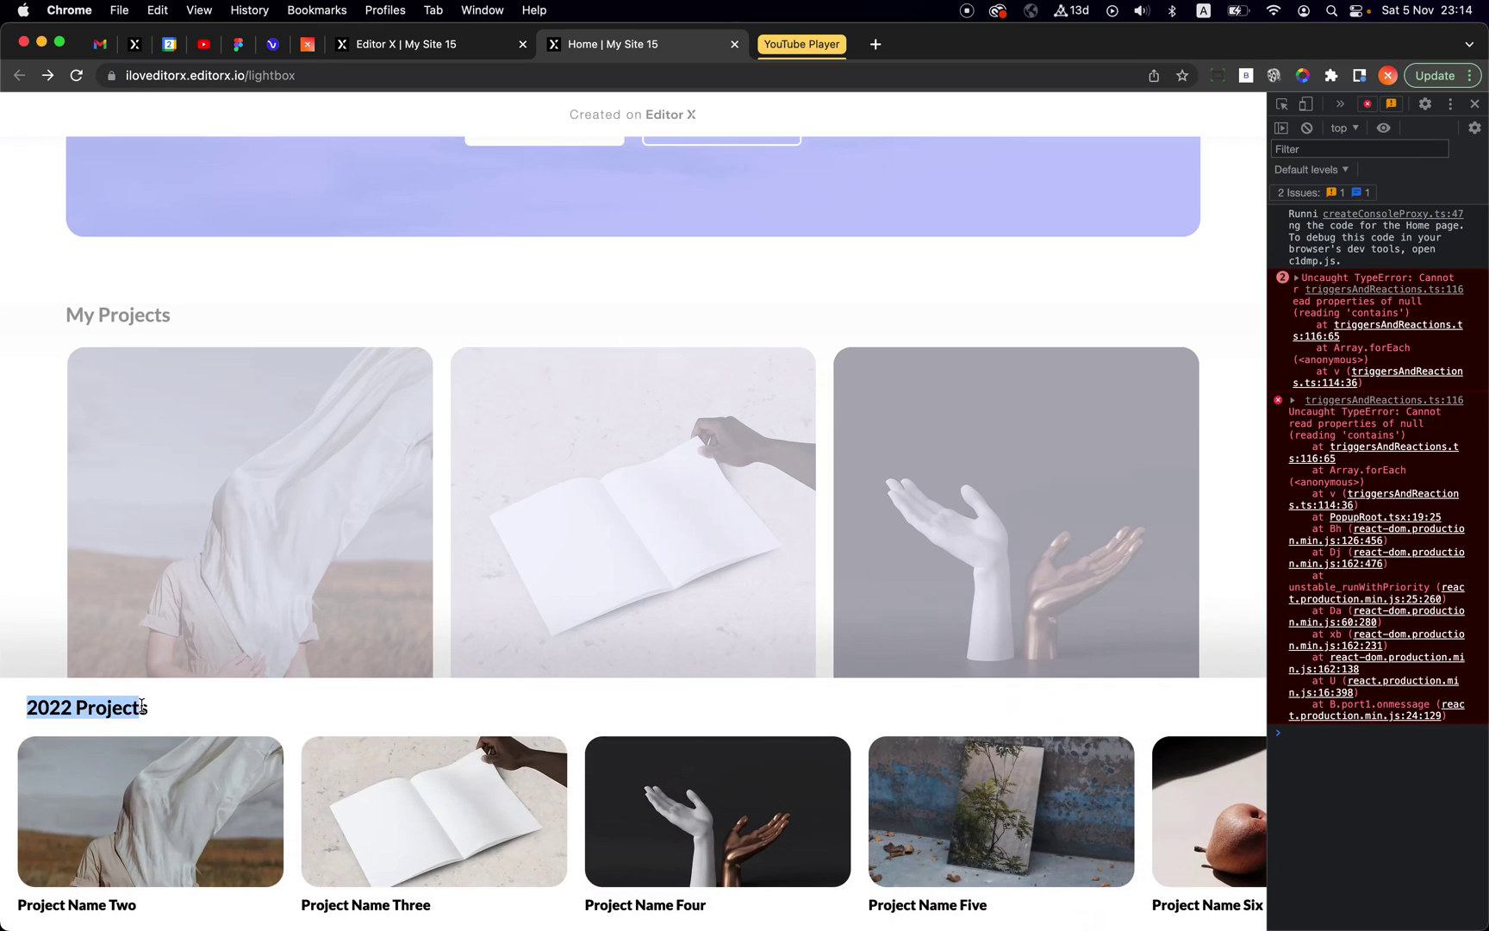
pyautogui.click(647, 511)
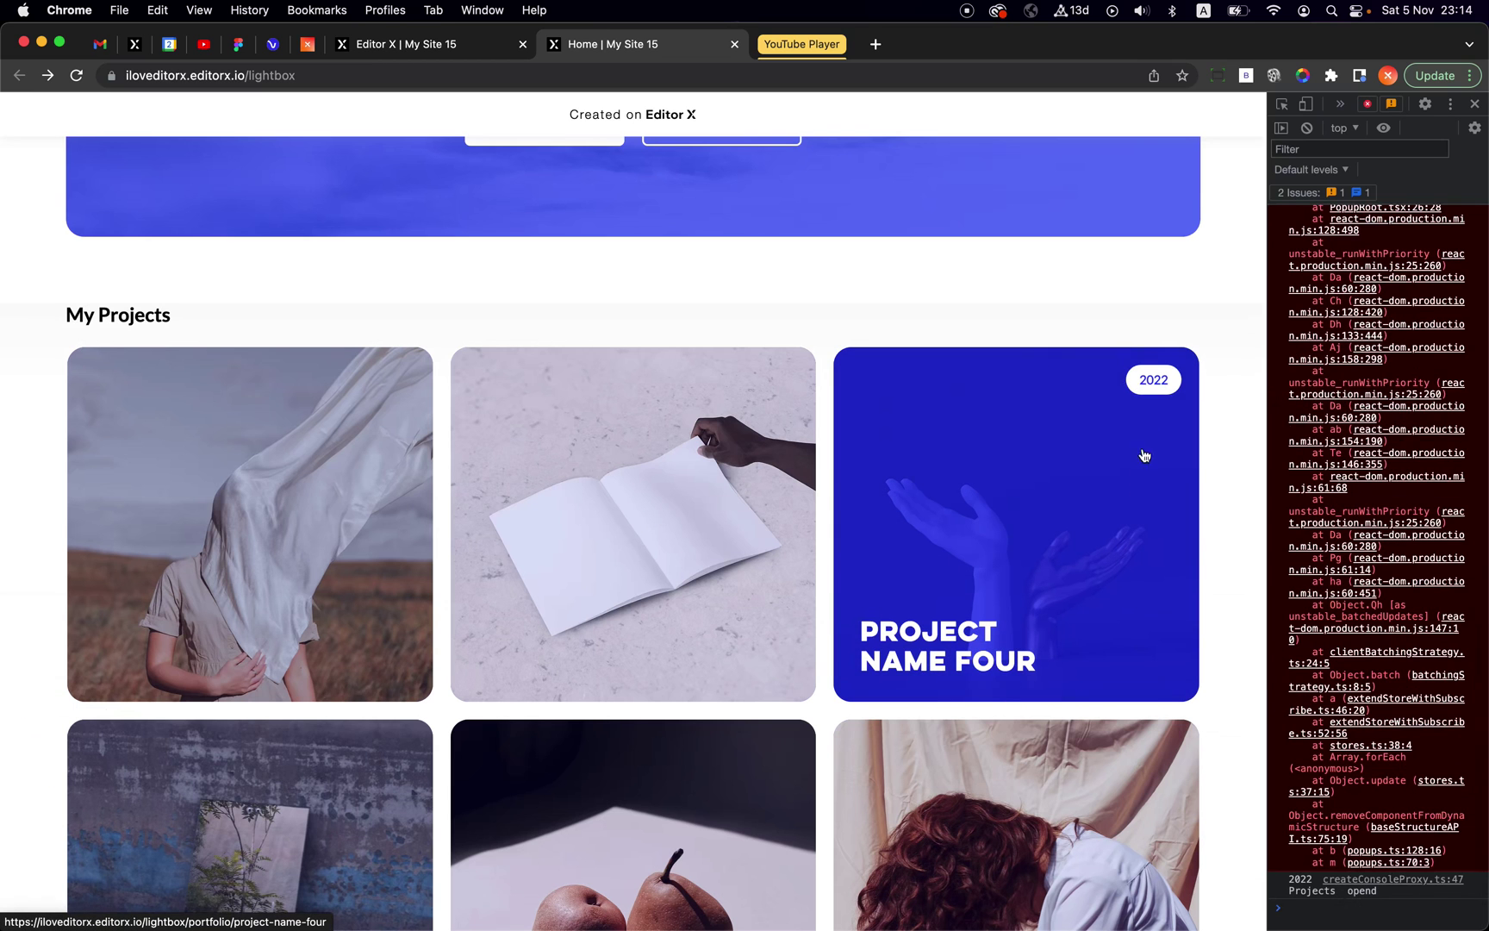
pyautogui.click(1155, 382)
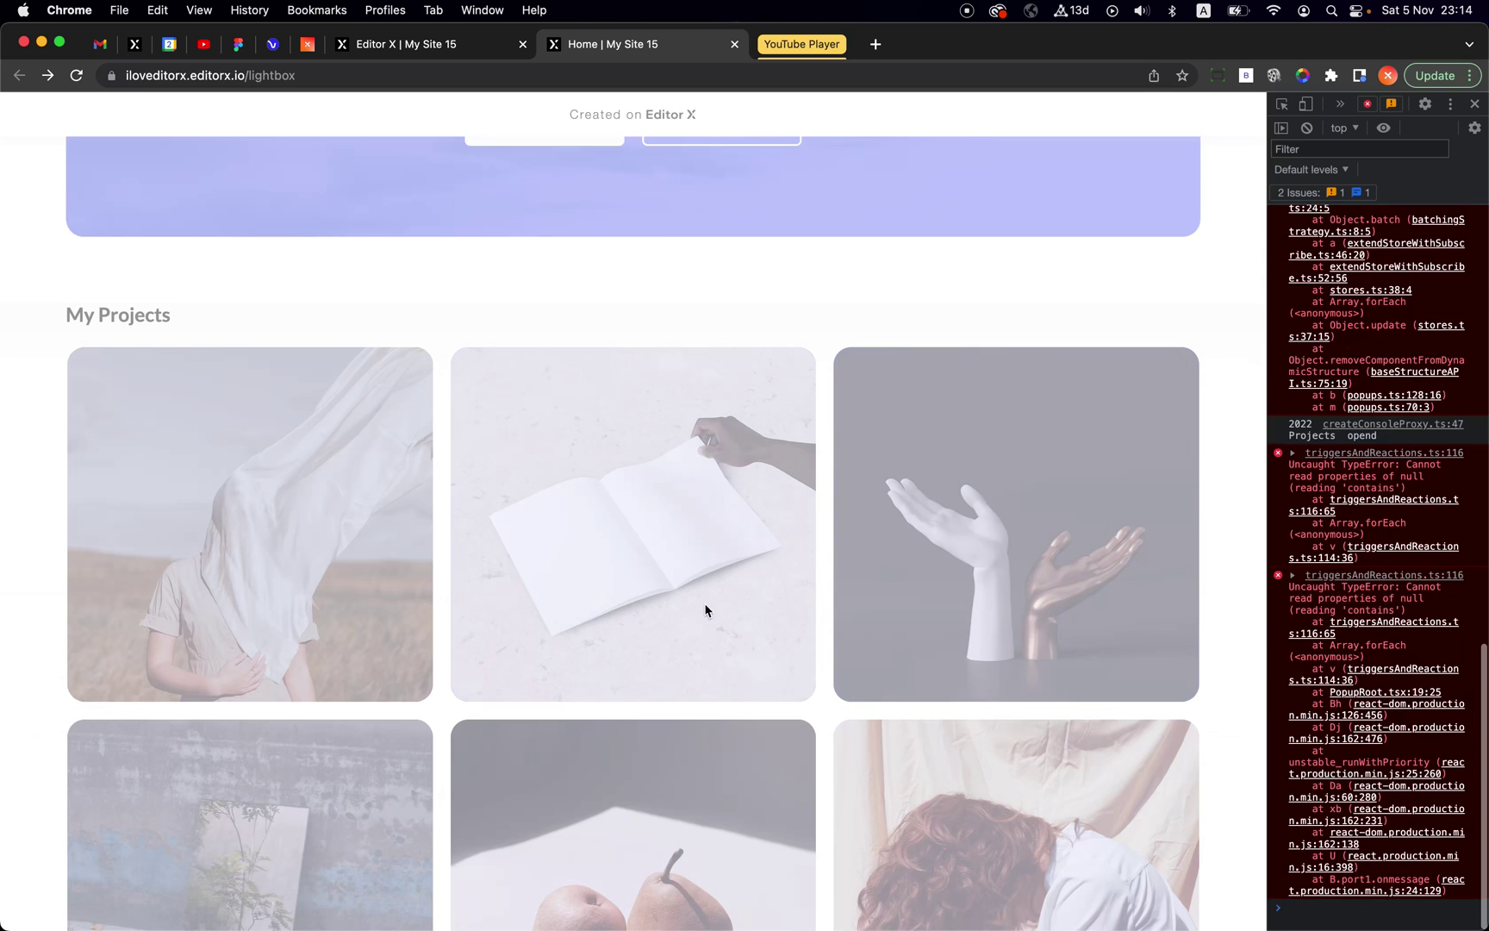
pyautogui.click(593, 522)
# Step: Test the 2018 year button on Project Name Nine, hide the console and close the 2018 Projects lightbox
pyautogui.scroll(-5, 609, 505)
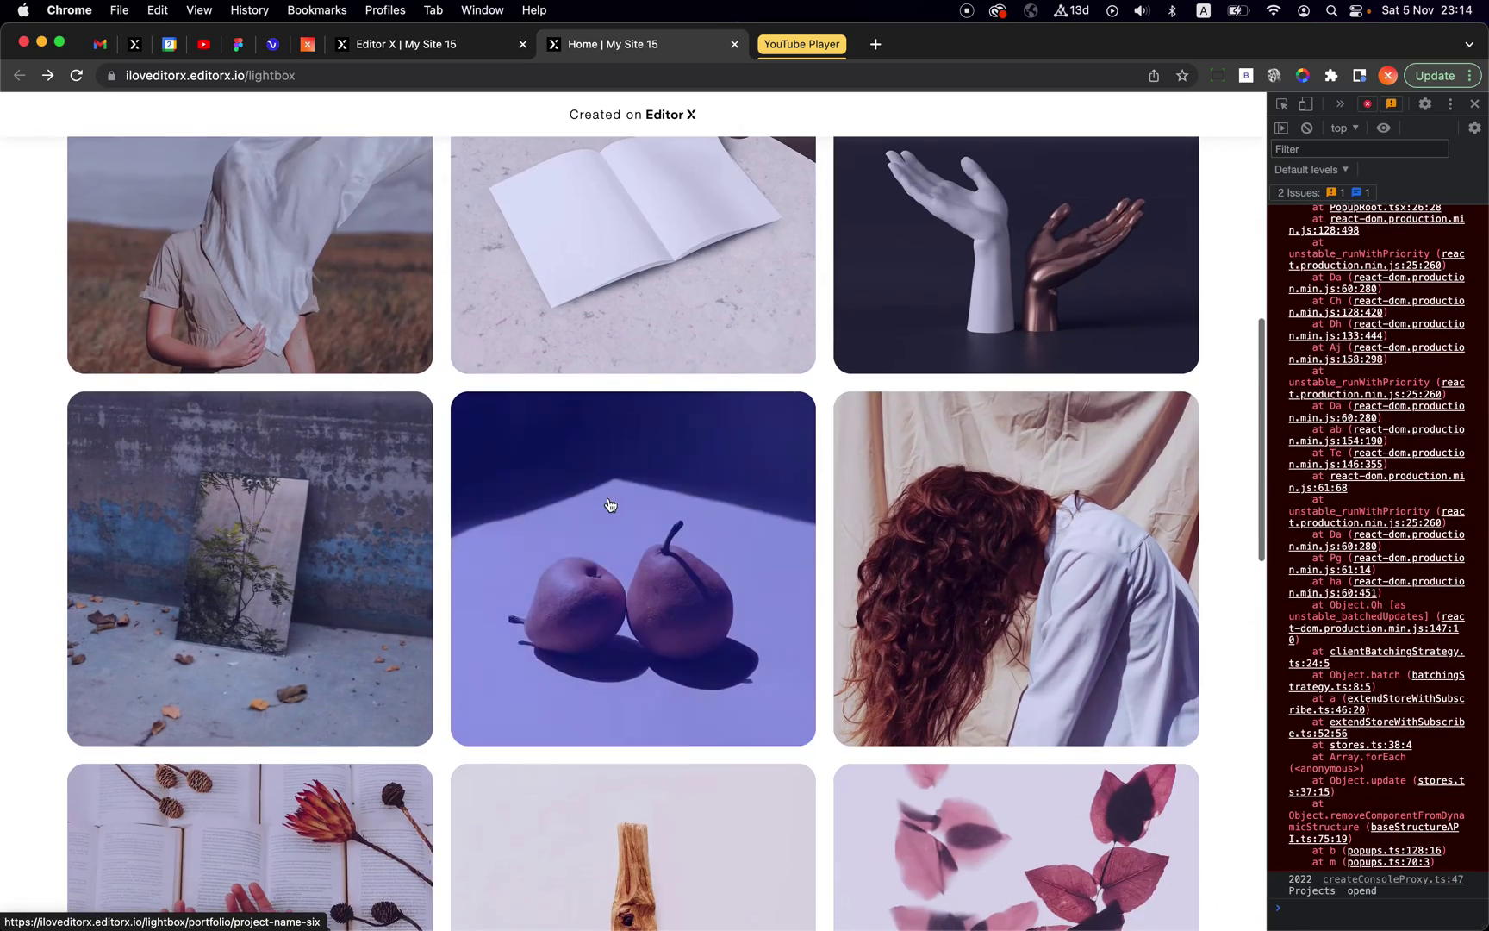
pyautogui.scroll(-3, 608, 505)
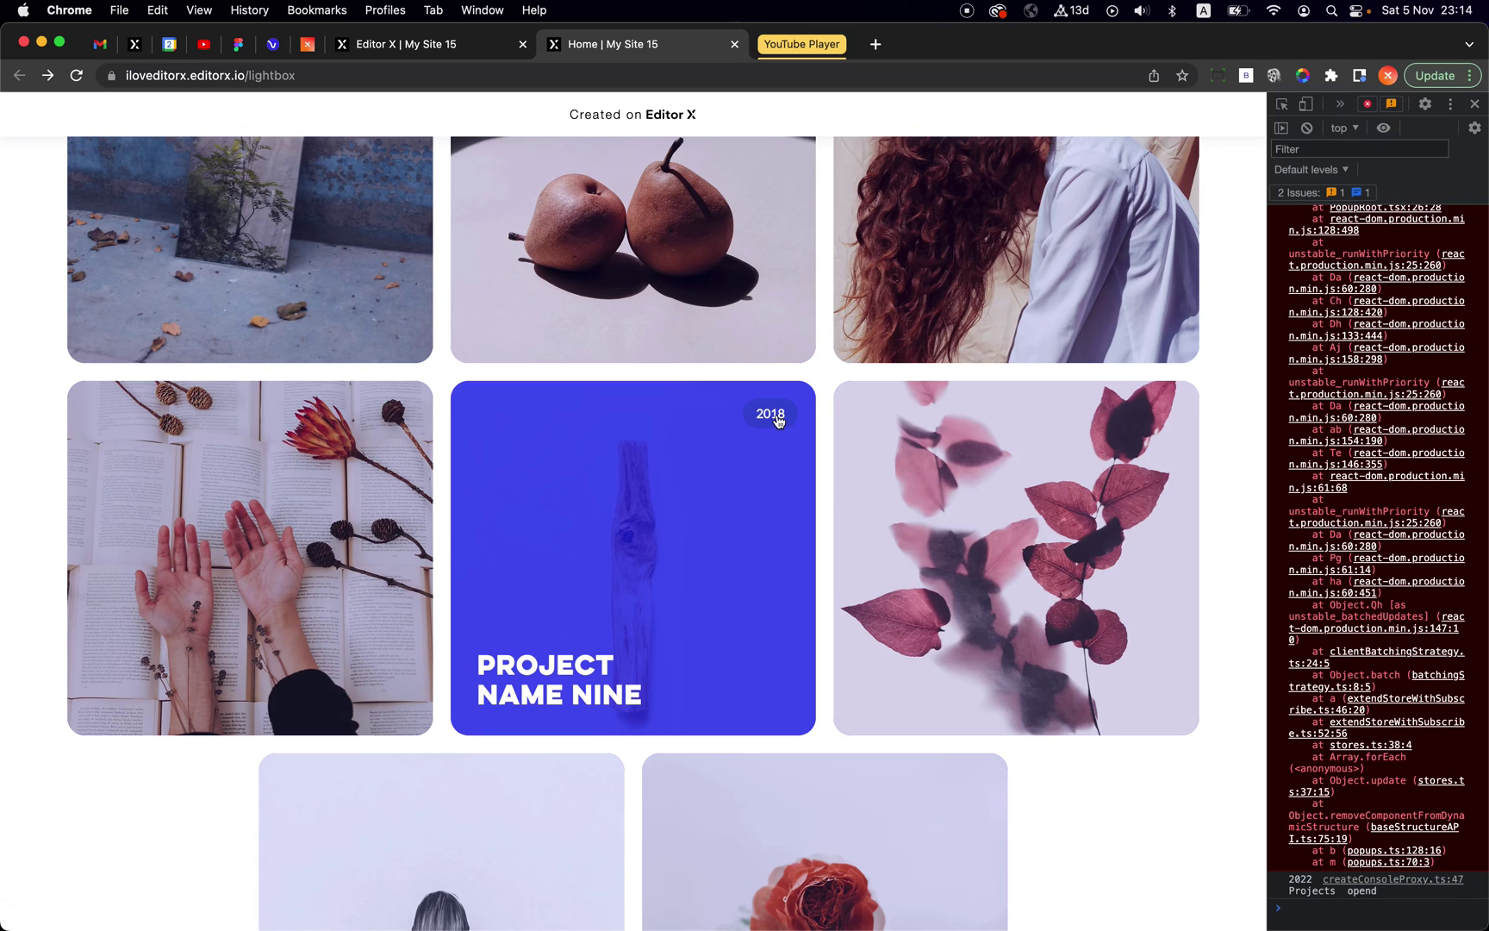
pyautogui.click(773, 421)
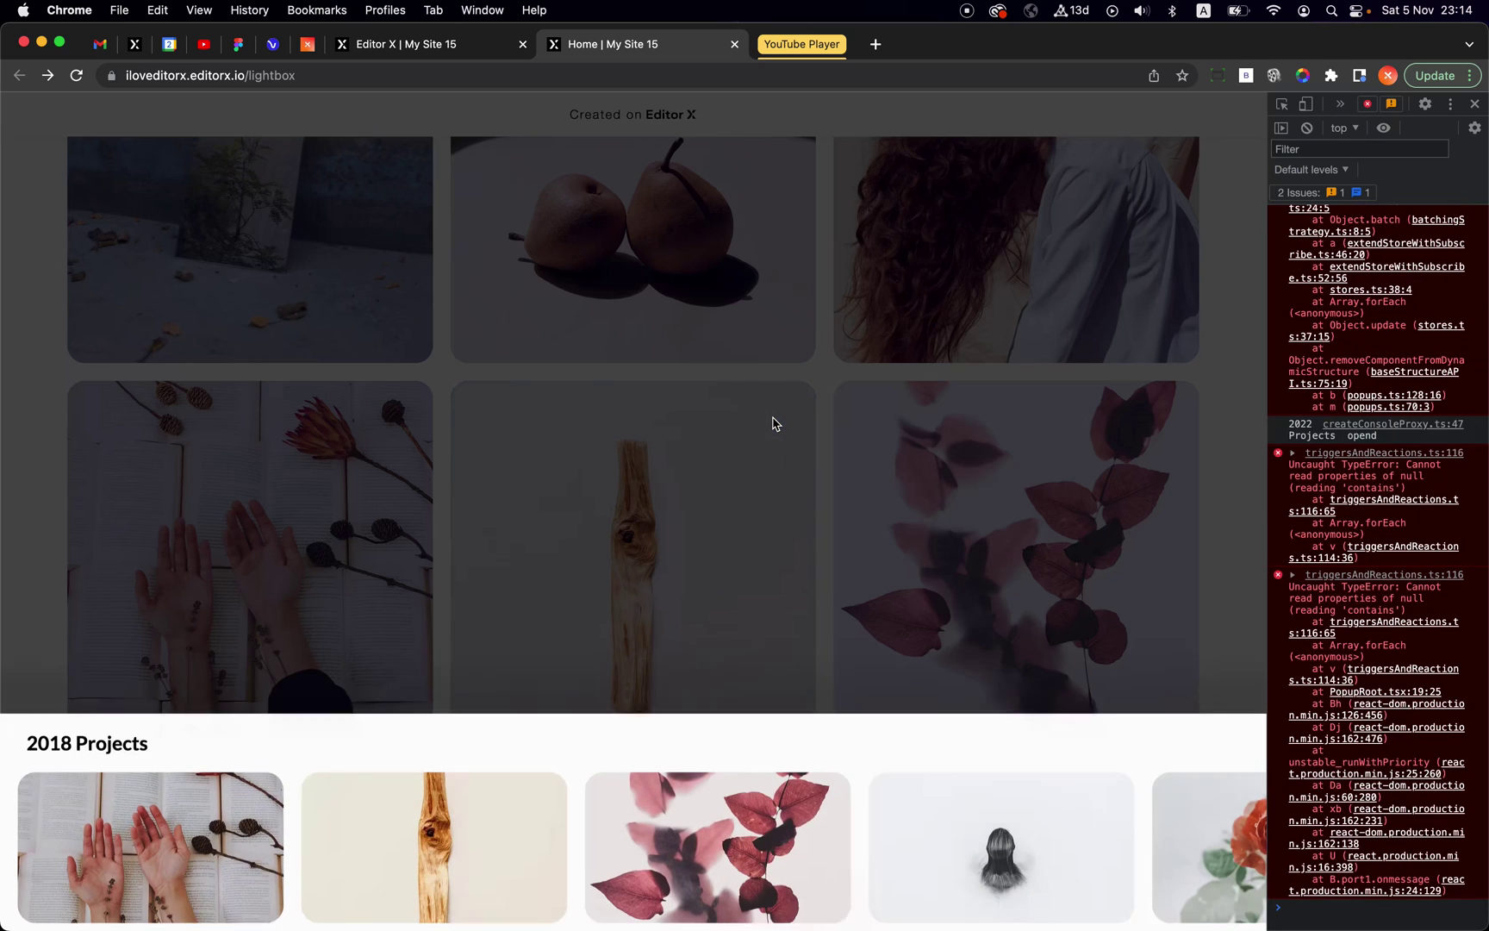
pyautogui.click(1474, 103)
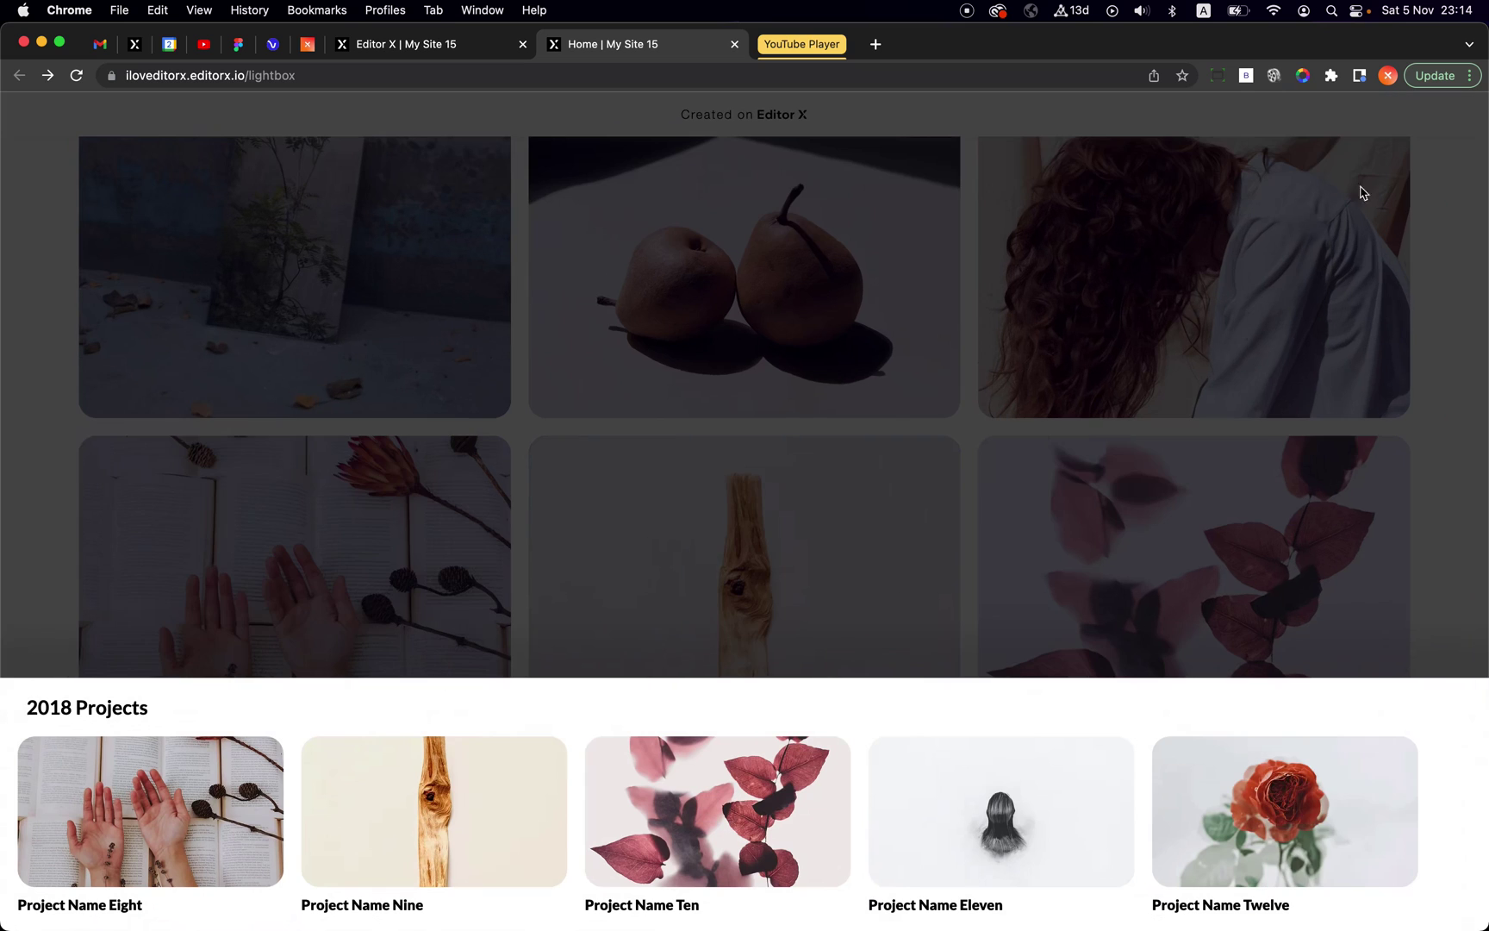
pyautogui.doubleClick(40, 707)
pyautogui.click(508, 603)
# Step: Examine the sample code block displayed below the projects on the published page
pyautogui.scroll(3, 645, 548)
pyautogui.scroll(3, 645, 548)
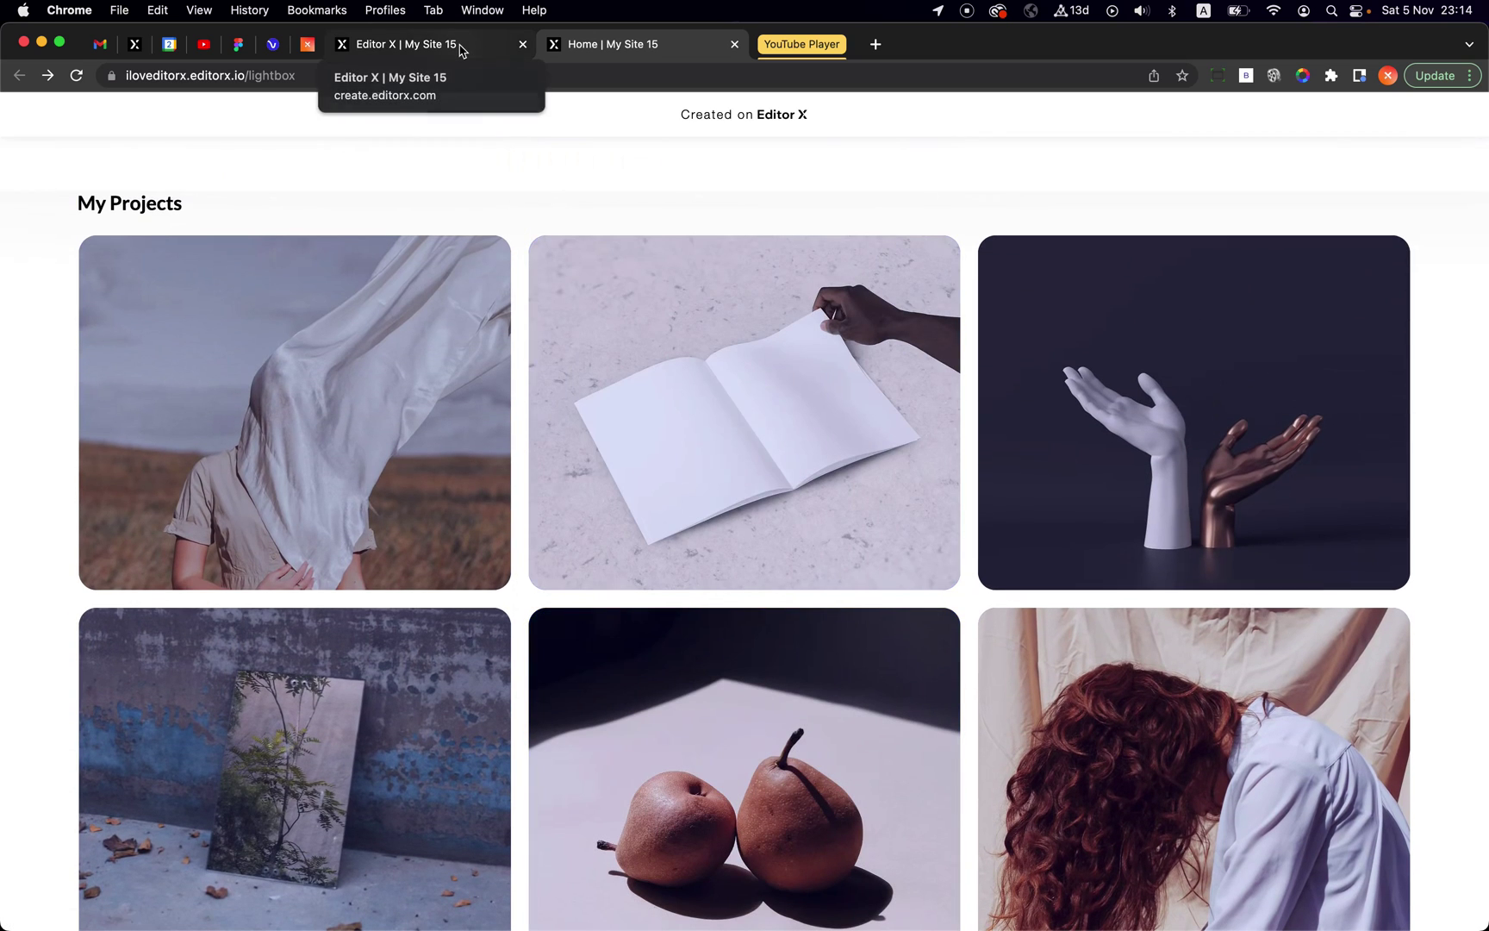
pyautogui.scroll(-15, 655, 462)
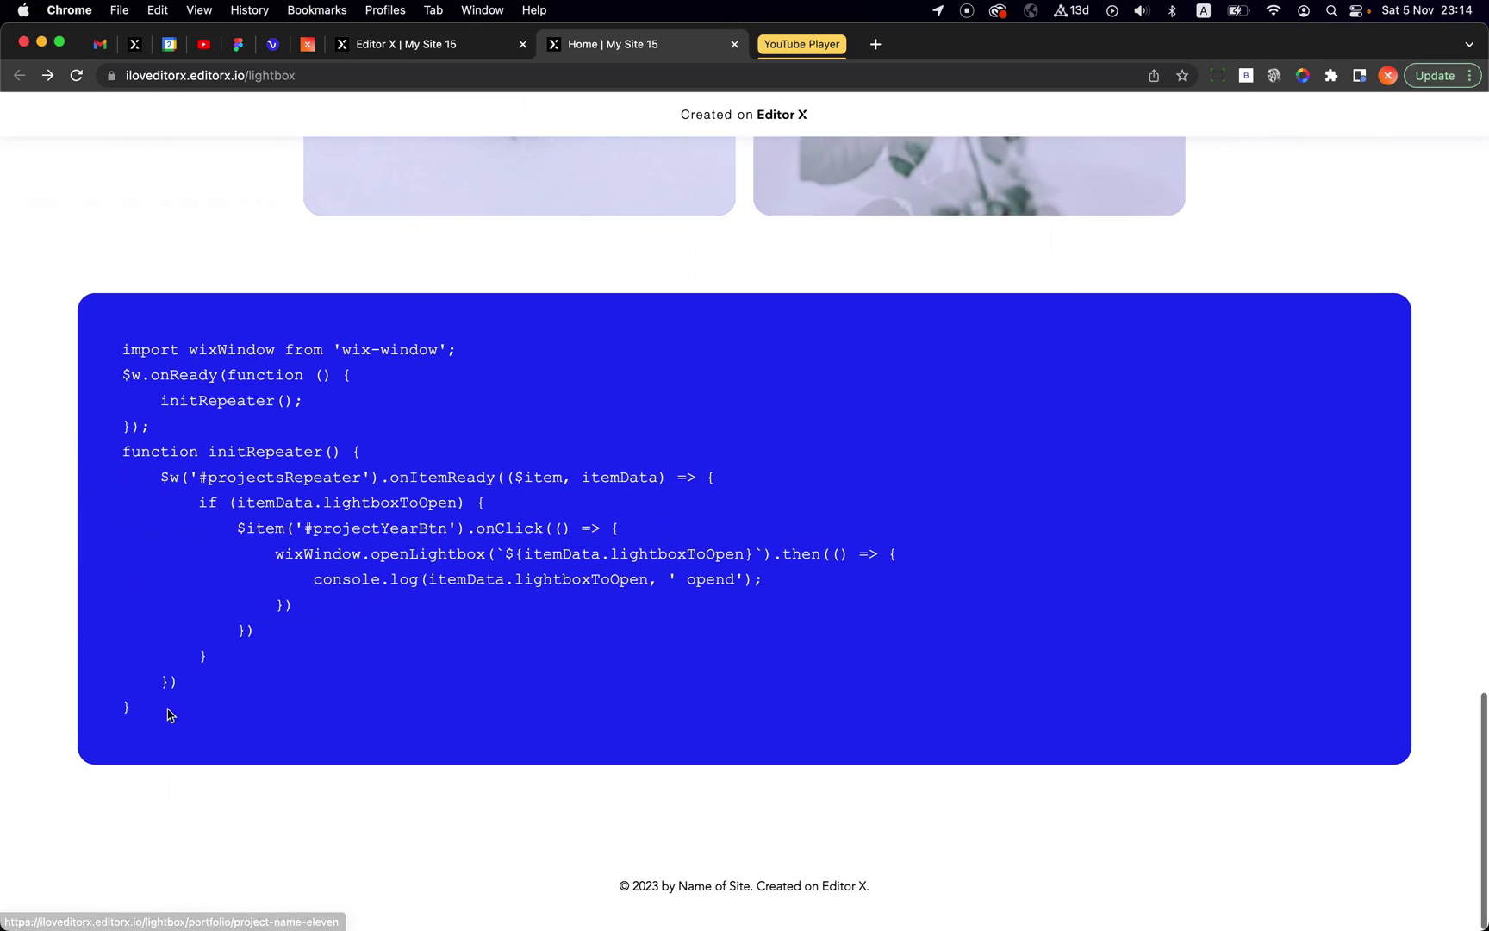
pyautogui.moveTo(121, 715); pyautogui.dragTo(133, 326)
pyautogui.click(524, 452)
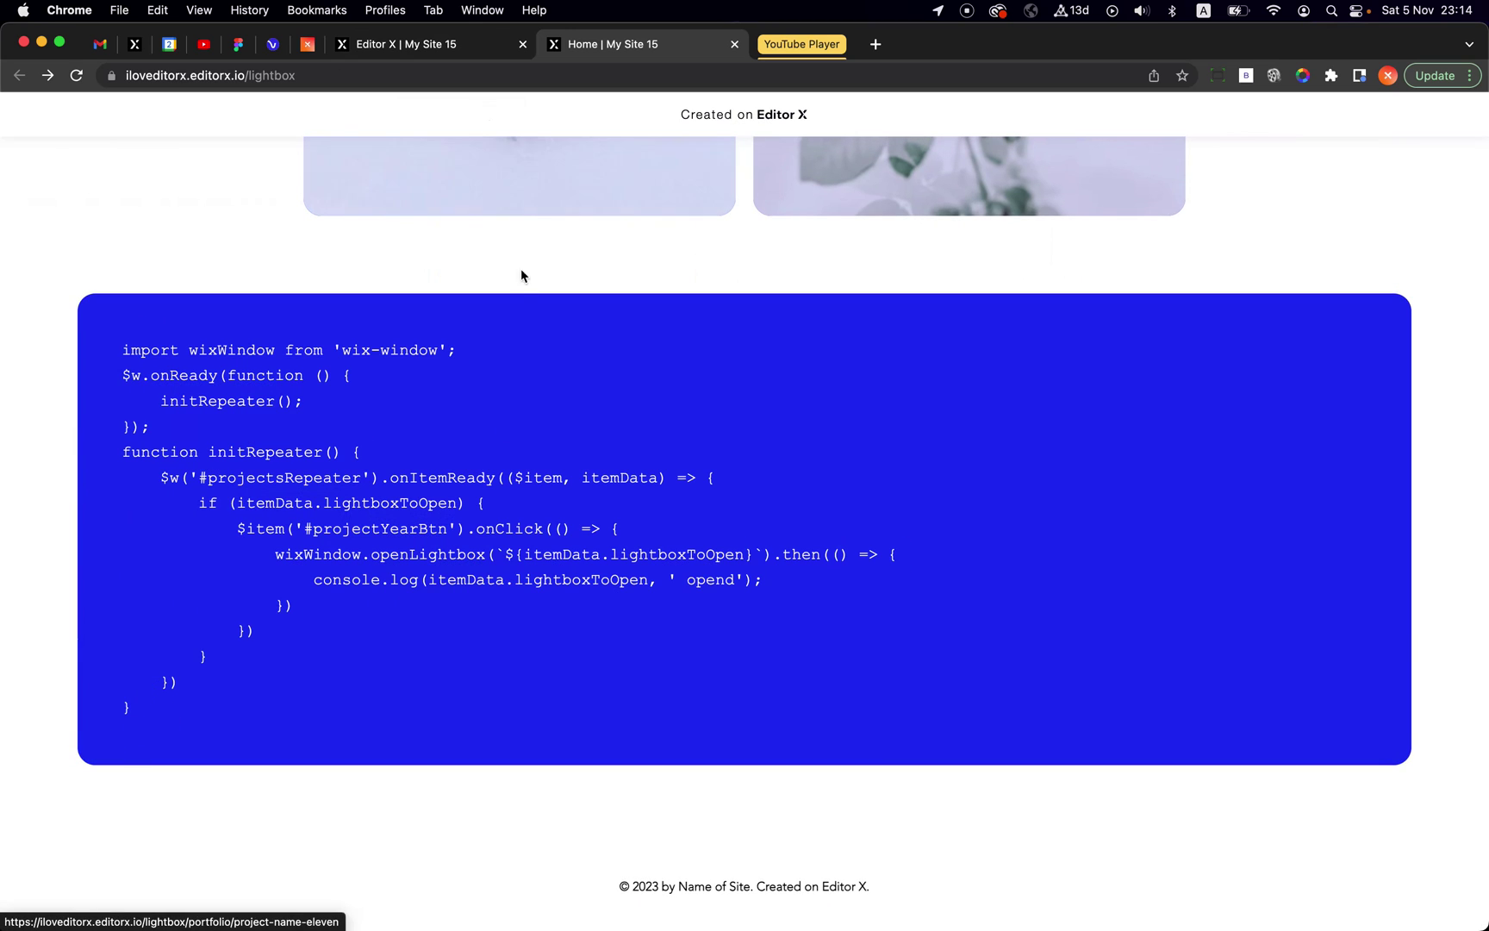
pyautogui.scroll(10, 519, 276)
# Step: Return to the Editor X tab, dismiss the publish confirmation and minimize the code panel
pyautogui.press('super+alt+Left')
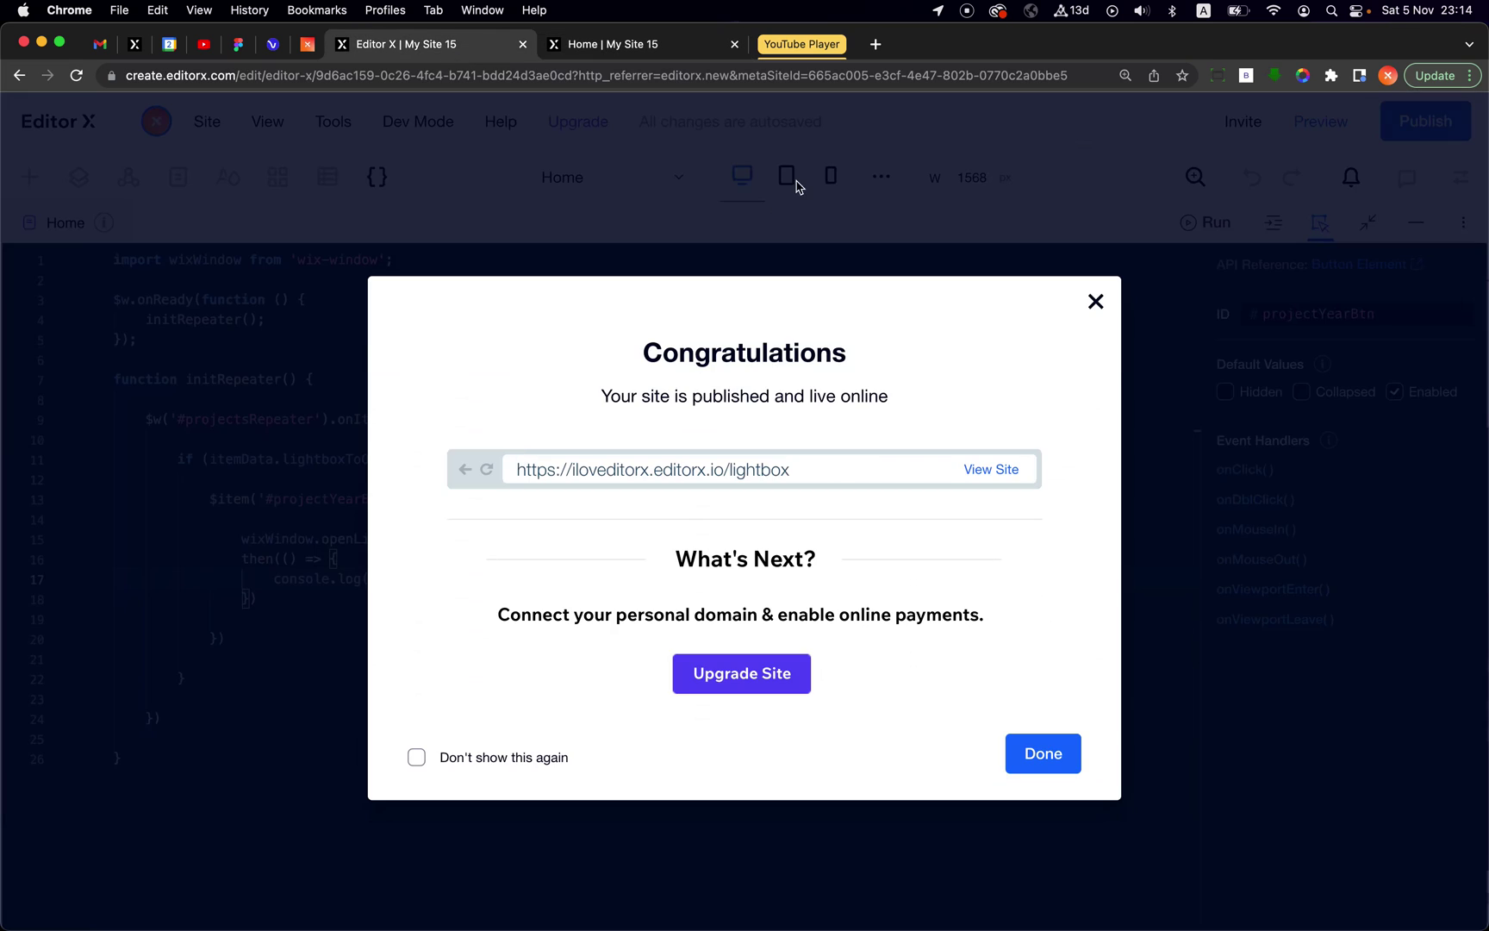
pyautogui.press('Escape')
pyautogui.click(1416, 222)
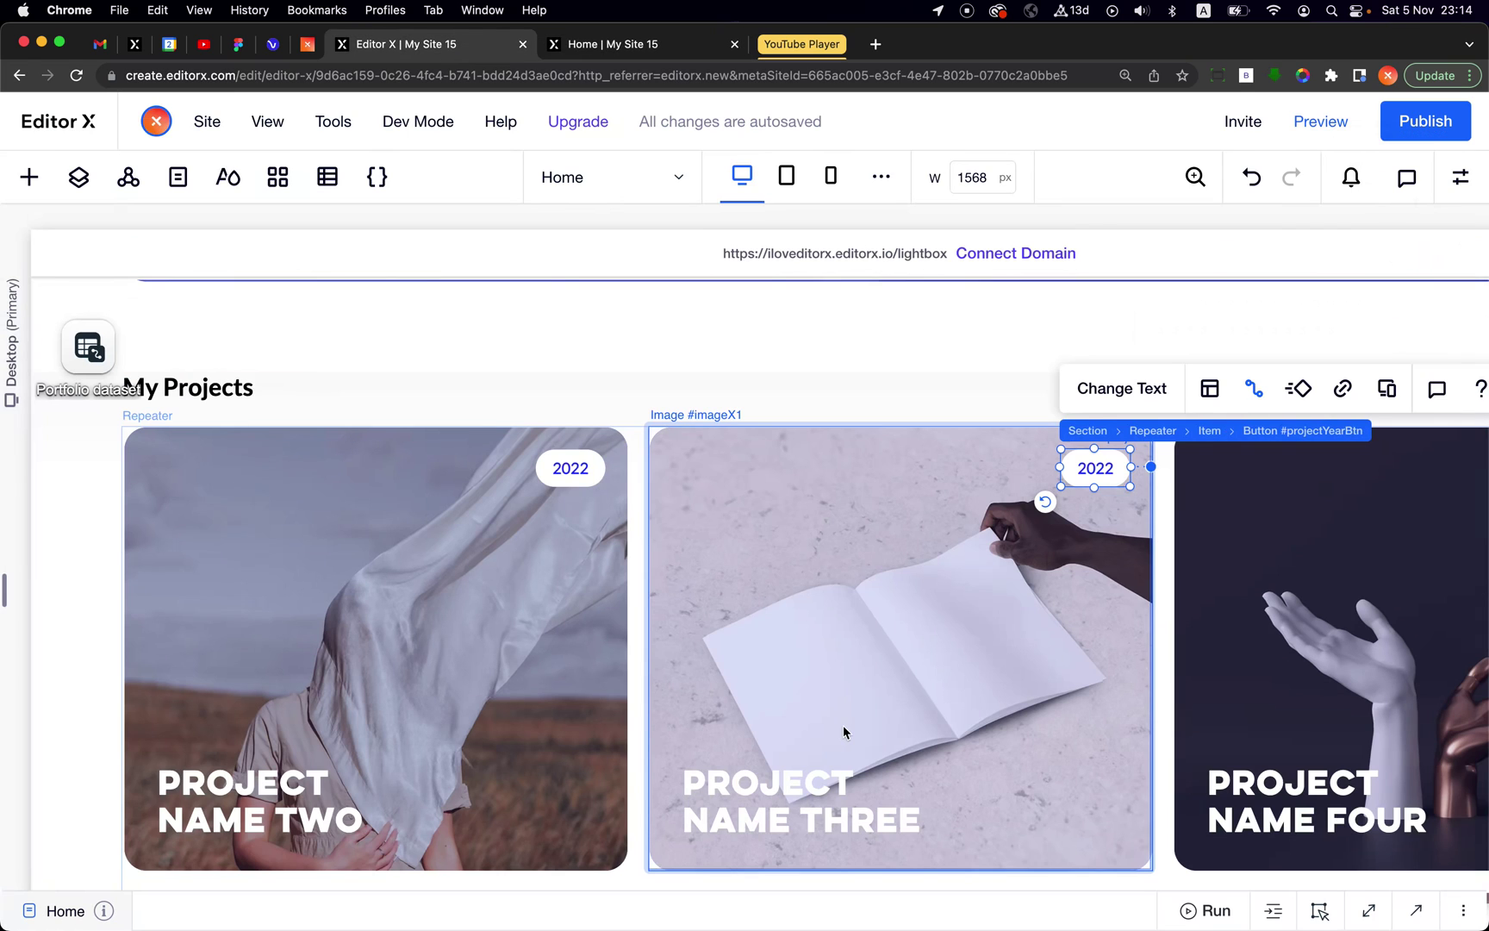
# Step: Set the browser page zoom to 100% and reset the editor canvas zoom to 100%
pyautogui.press('super+minus')
pyautogui.press('super+minus')
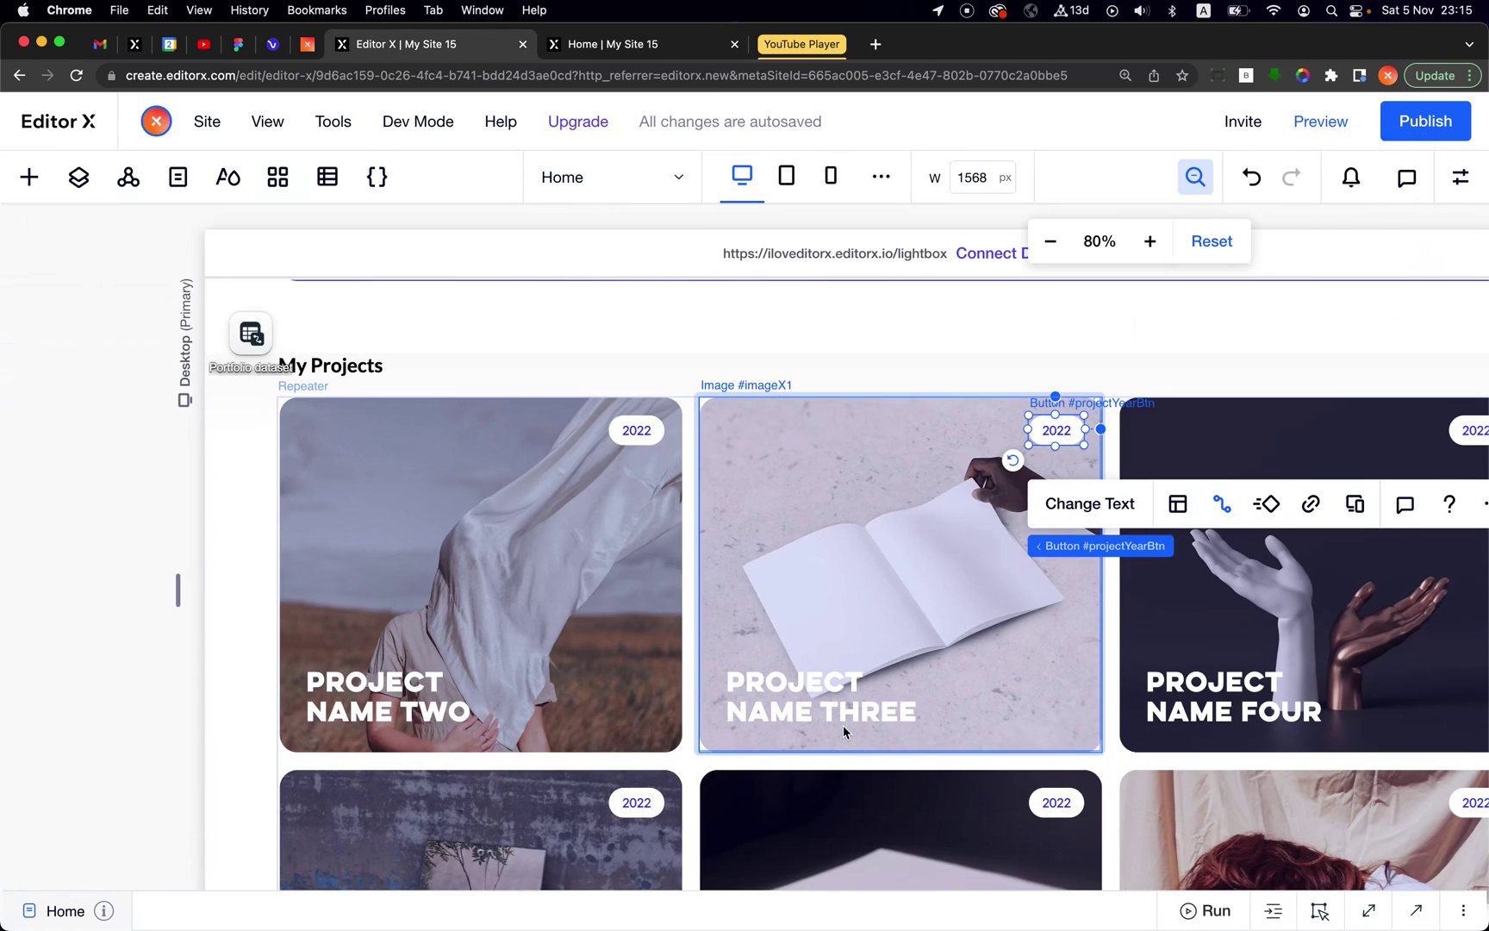
pyautogui.press('super+minus')
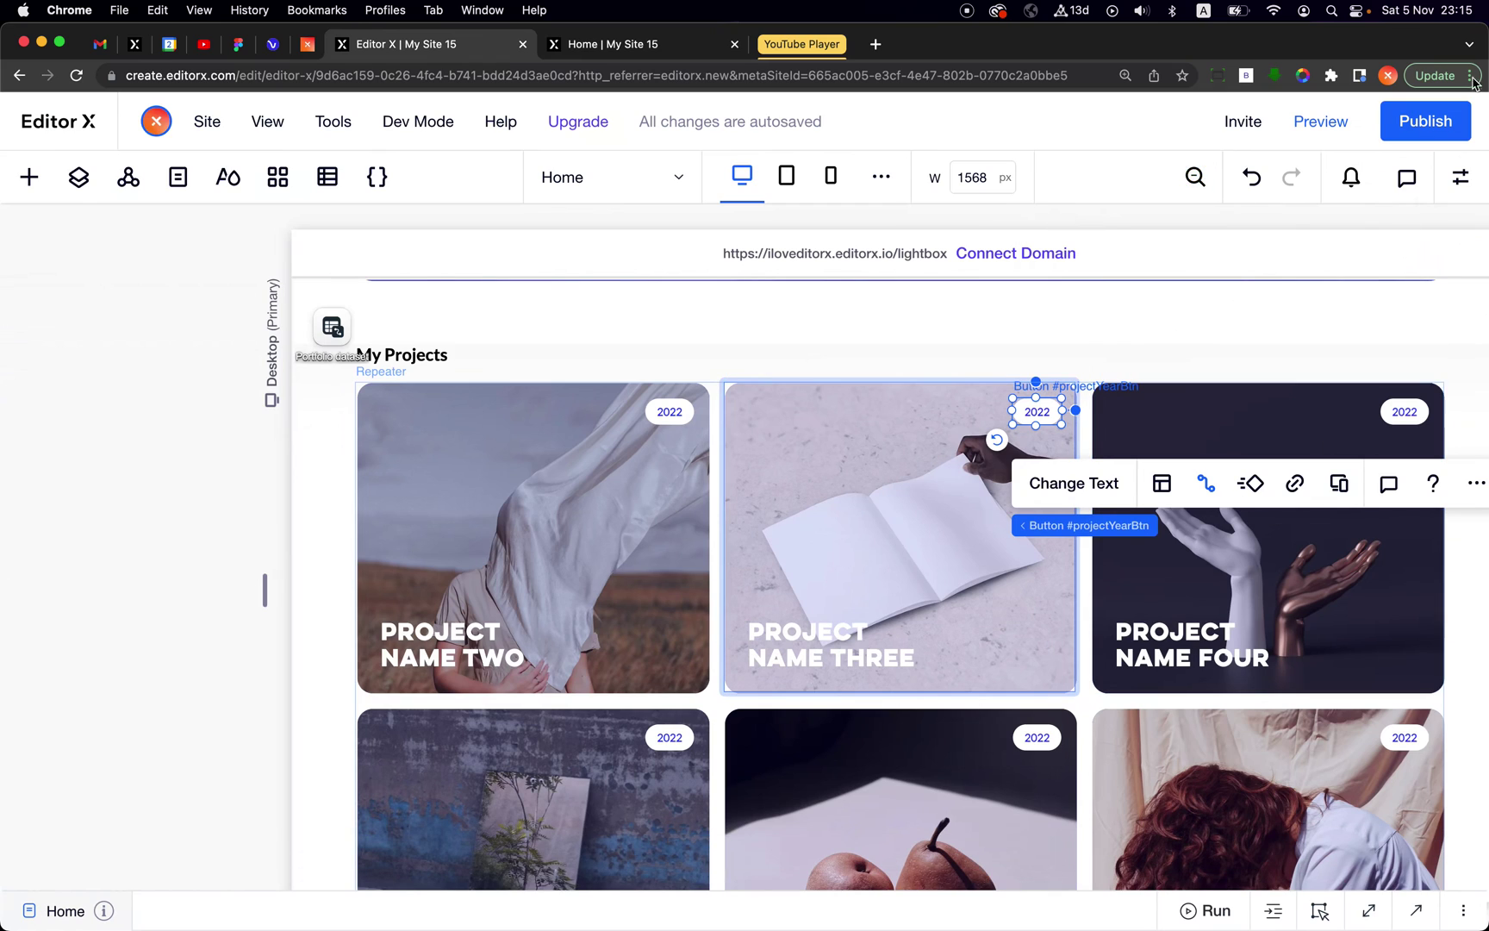
pyautogui.click(1473, 75)
pyautogui.click(1338, 300)
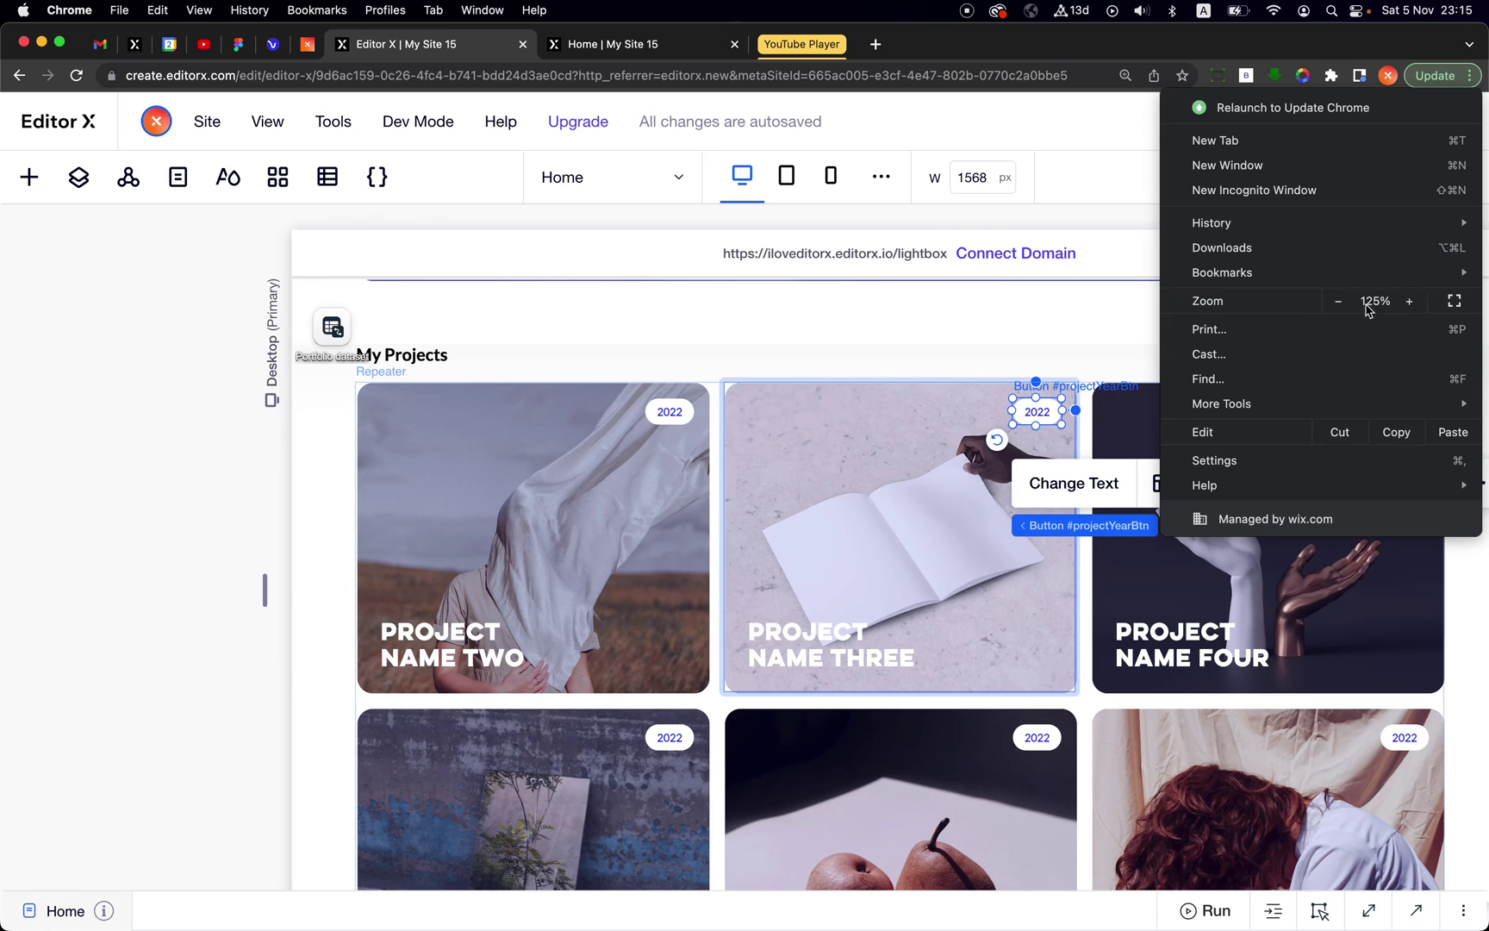
pyautogui.click(1338, 301)
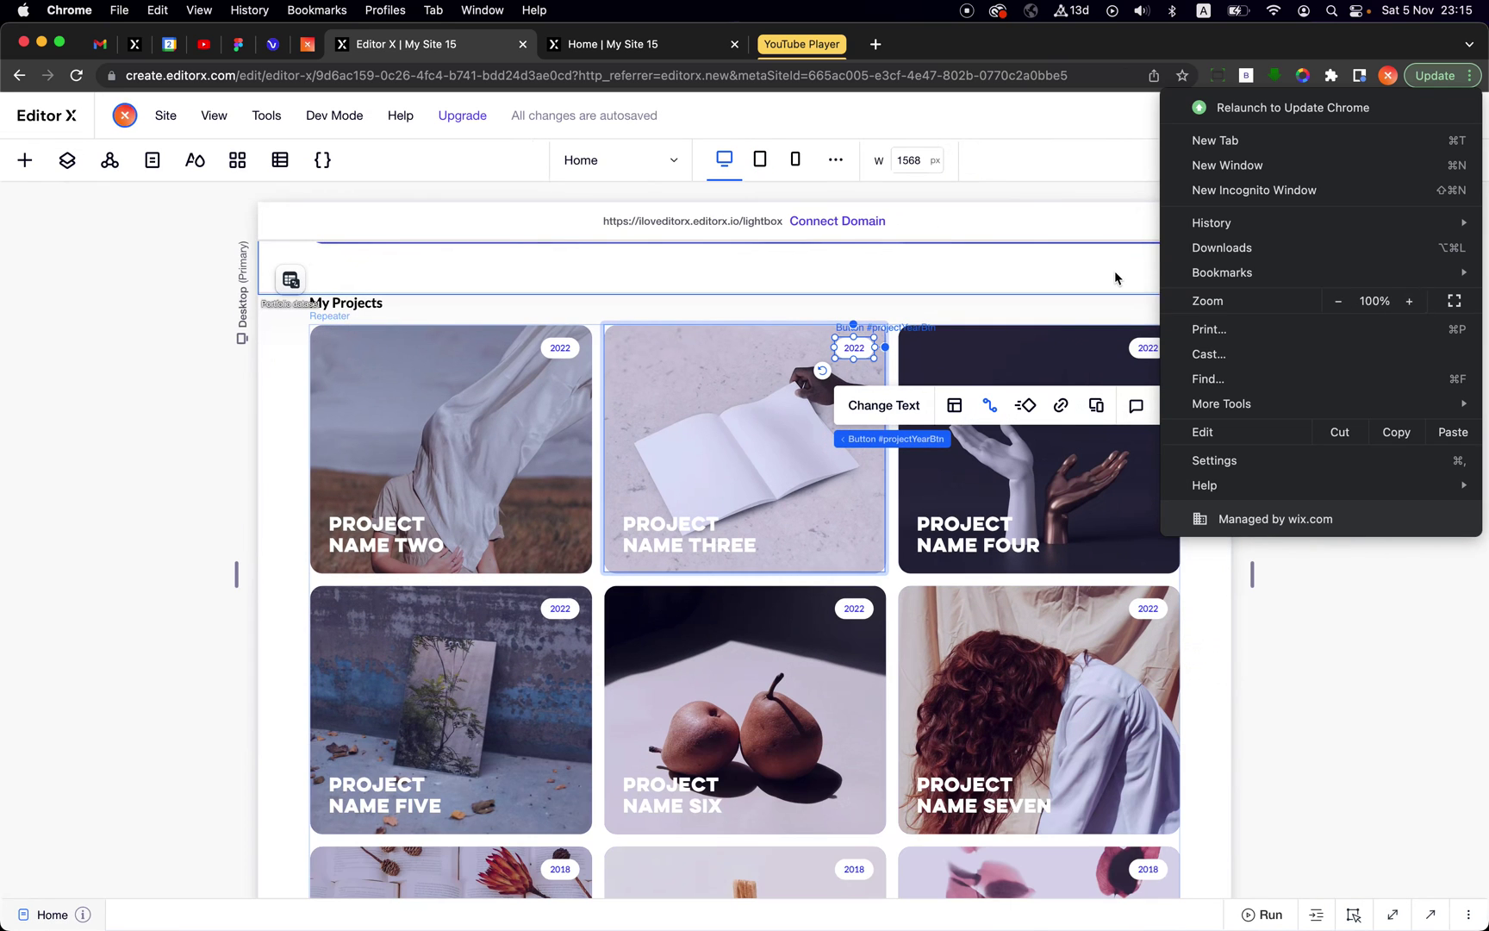
pyautogui.click(1114, 272)
pyautogui.click(1254, 162)
pyautogui.click(1265, 211)
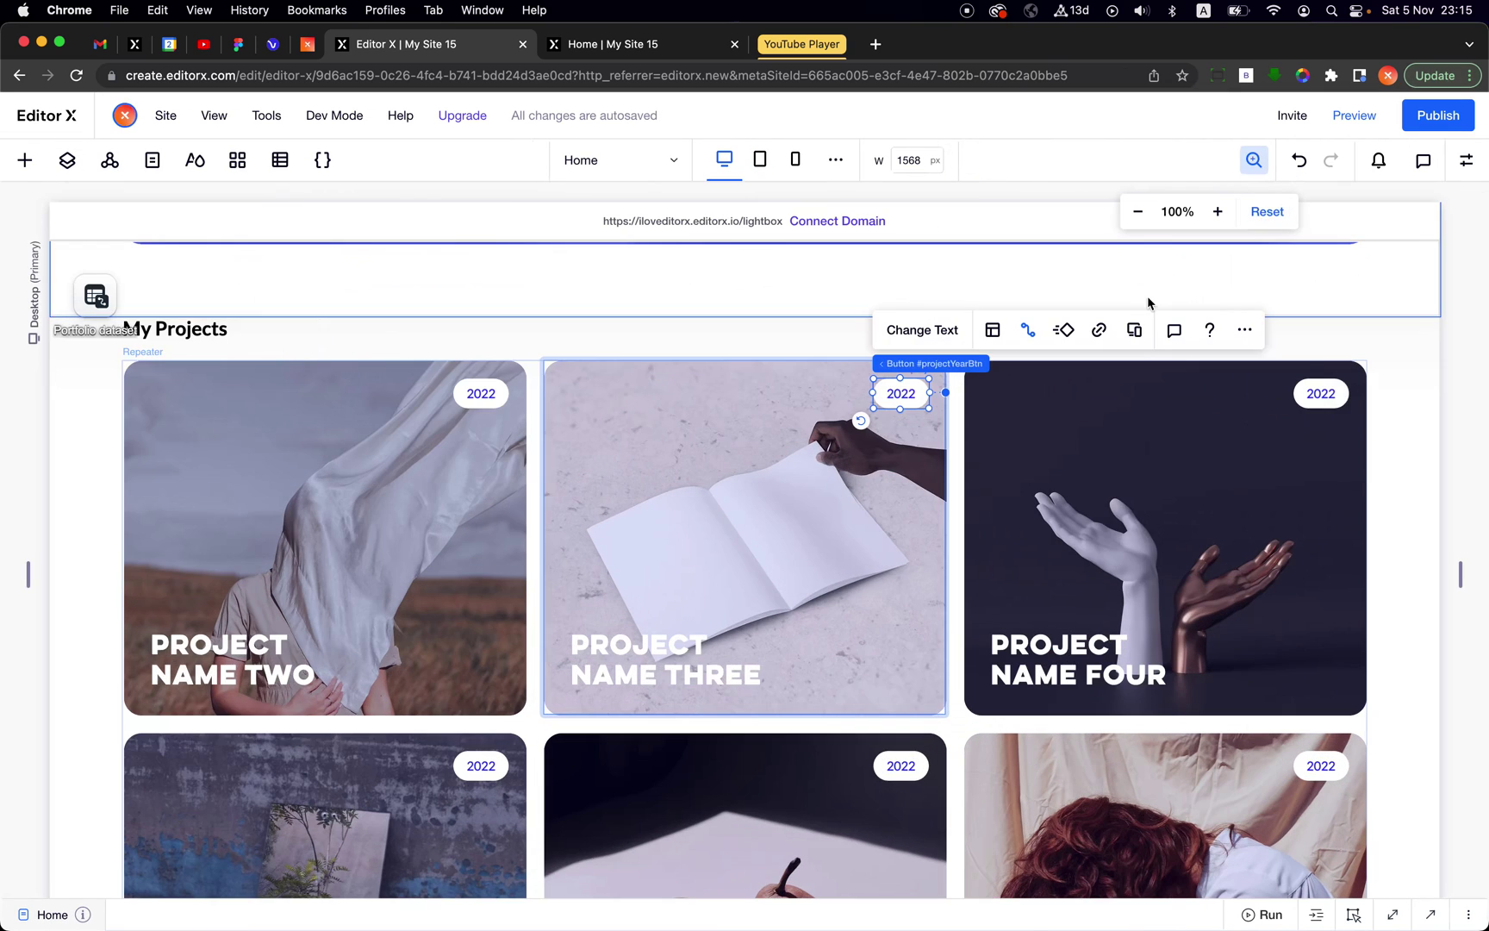
# Step: List the site pages and view the 2022 Projects lightbox
pyautogui.click(152, 163)
pyautogui.moveTo(217, 523)
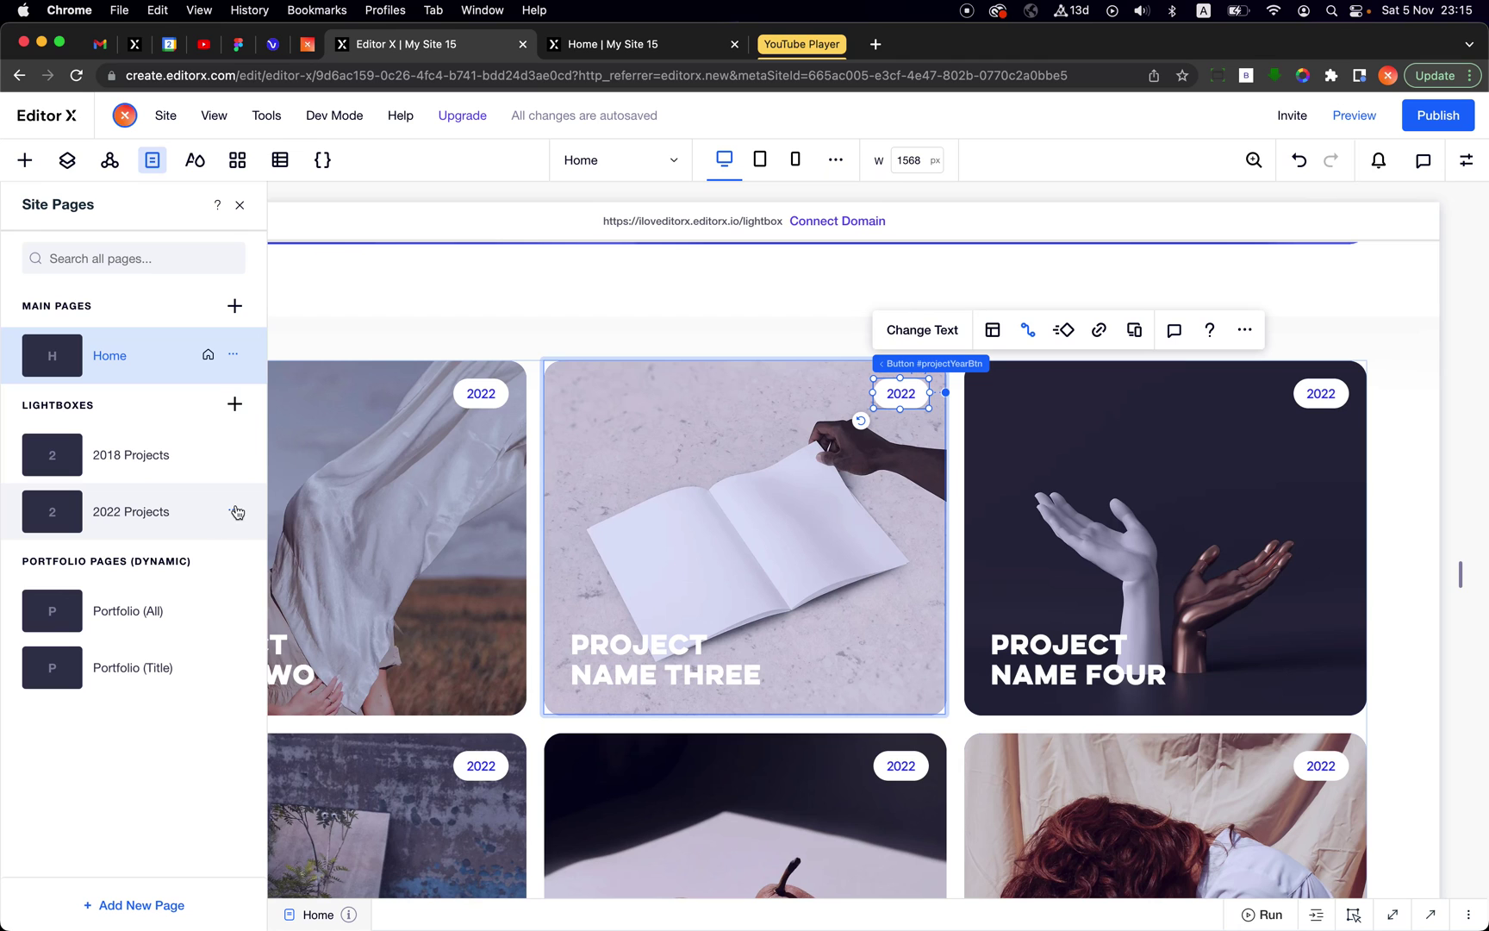
pyautogui.click(210, 519)
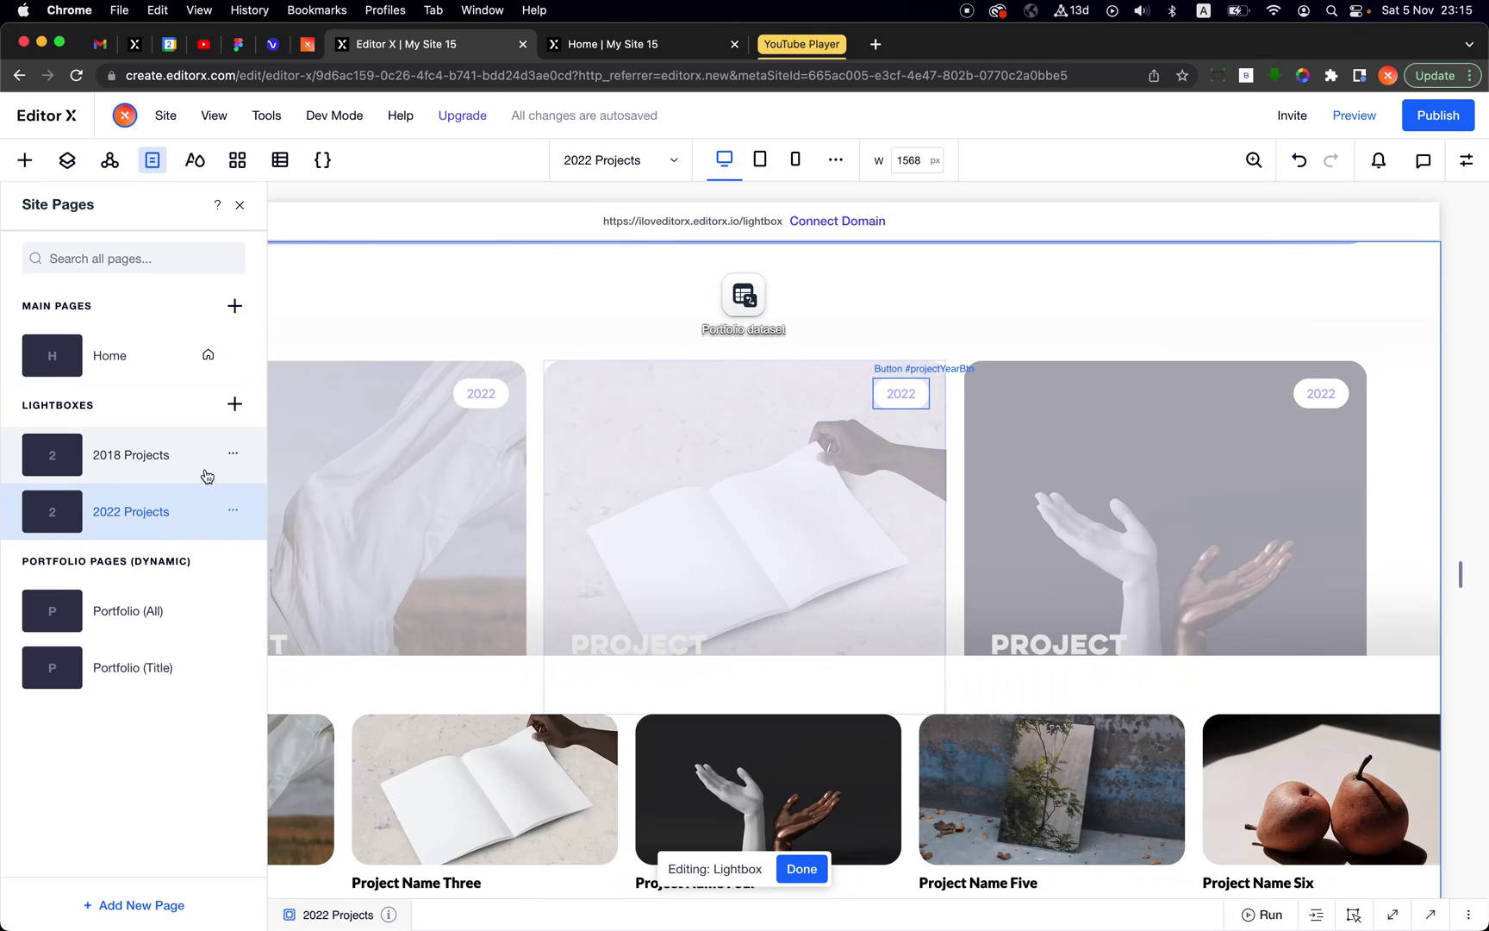
# Step: Open the 2018 Projects lightbox and duplicate it, accepting the default name for the copy
pyautogui.click(208, 474)
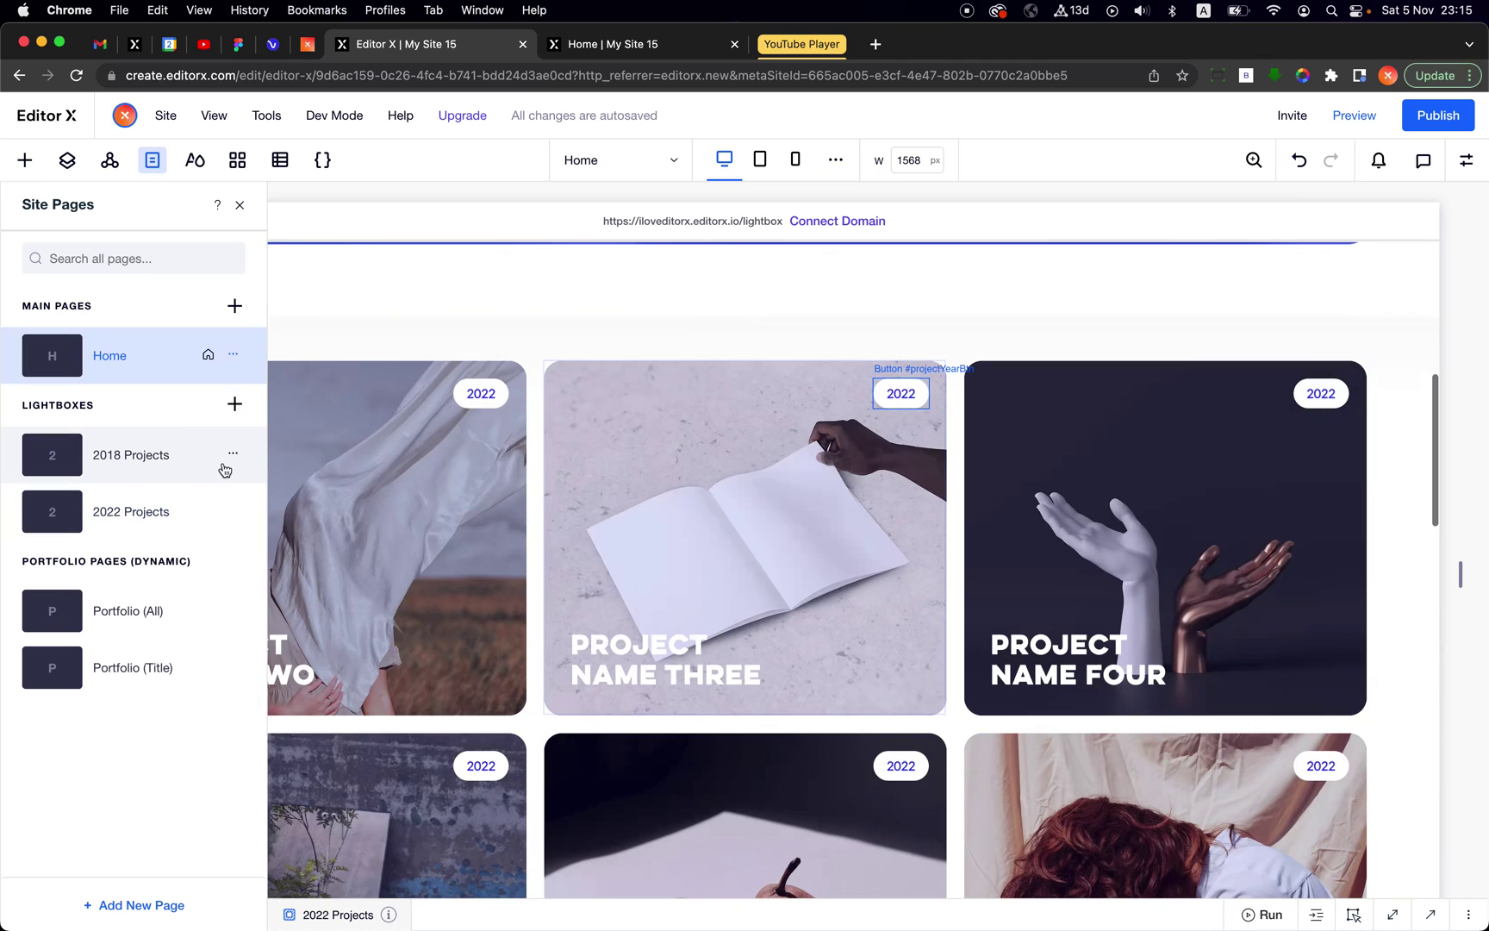
pyautogui.click(196, 464)
pyautogui.click(233, 454)
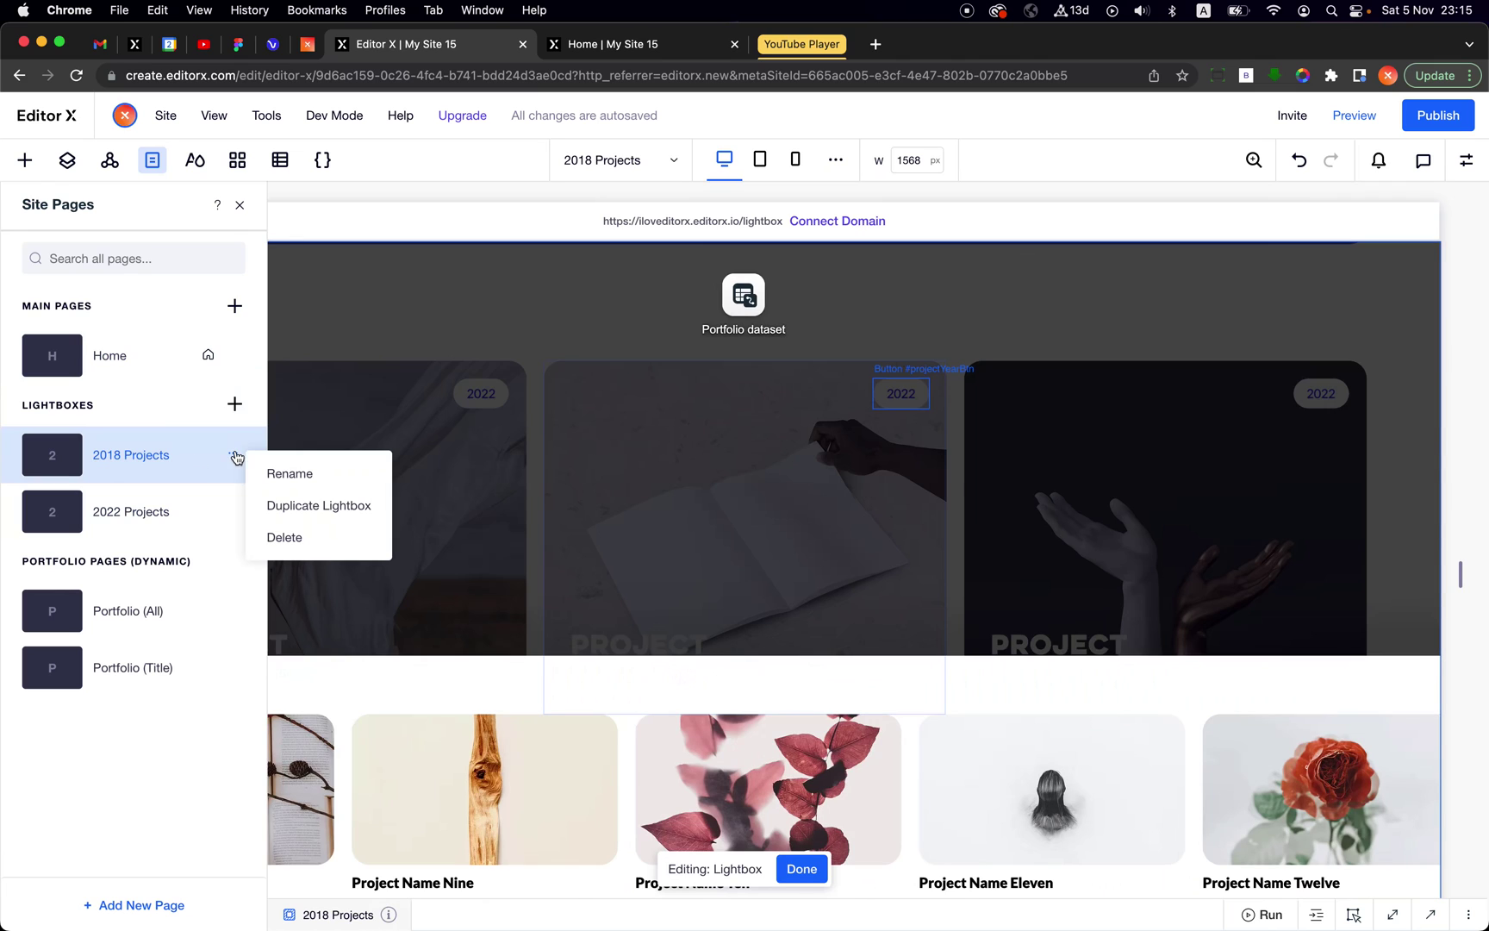
pyautogui.click(315, 515)
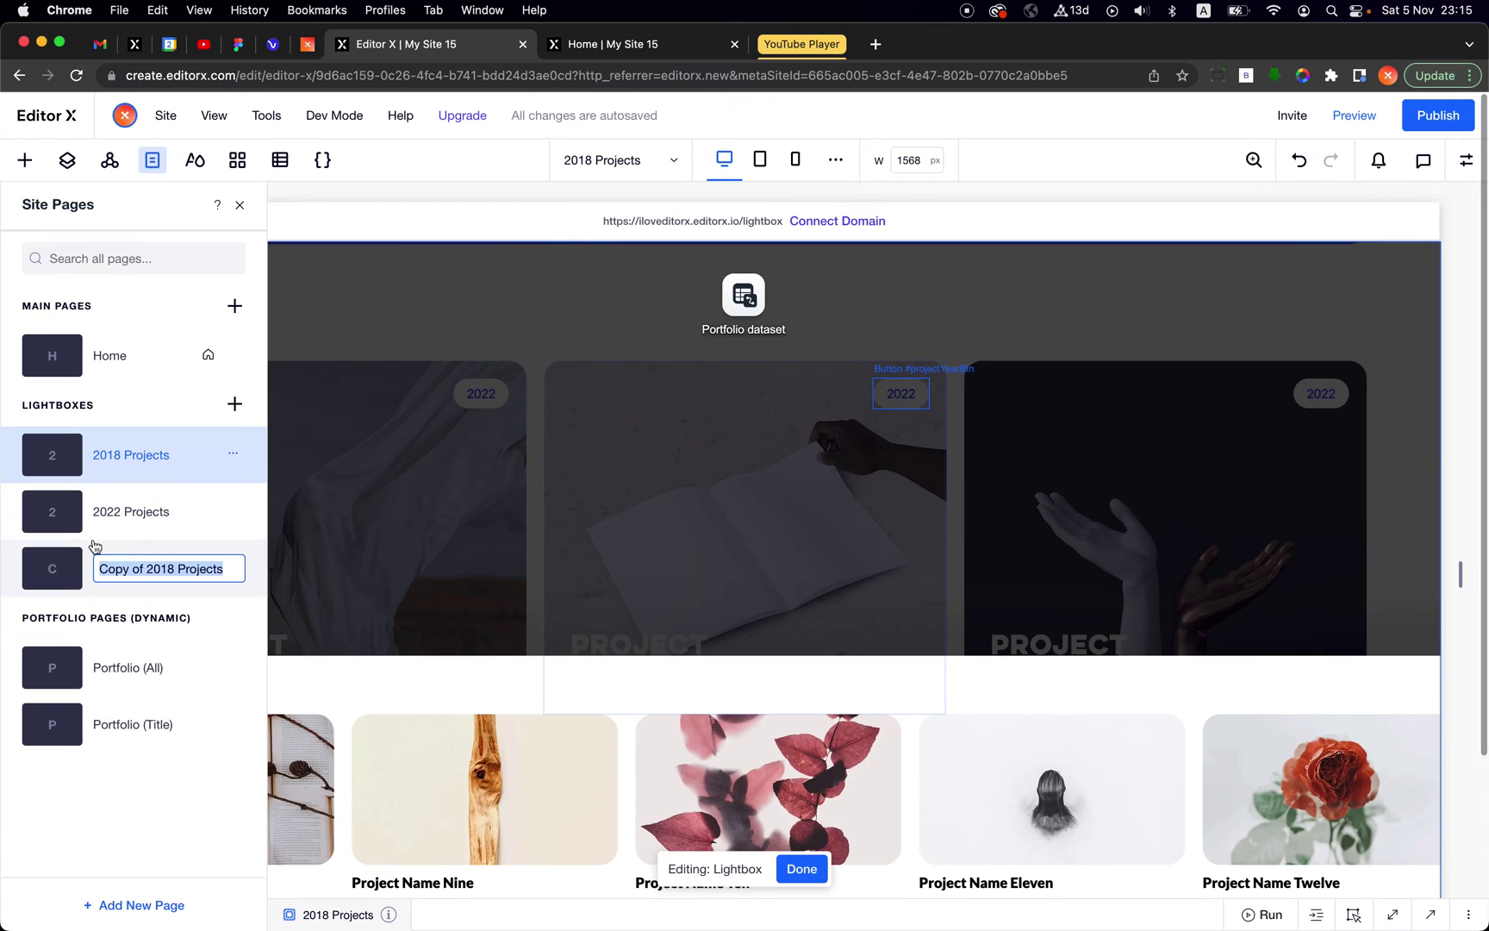
pyautogui.click(99, 568)
pyautogui.press('Return')
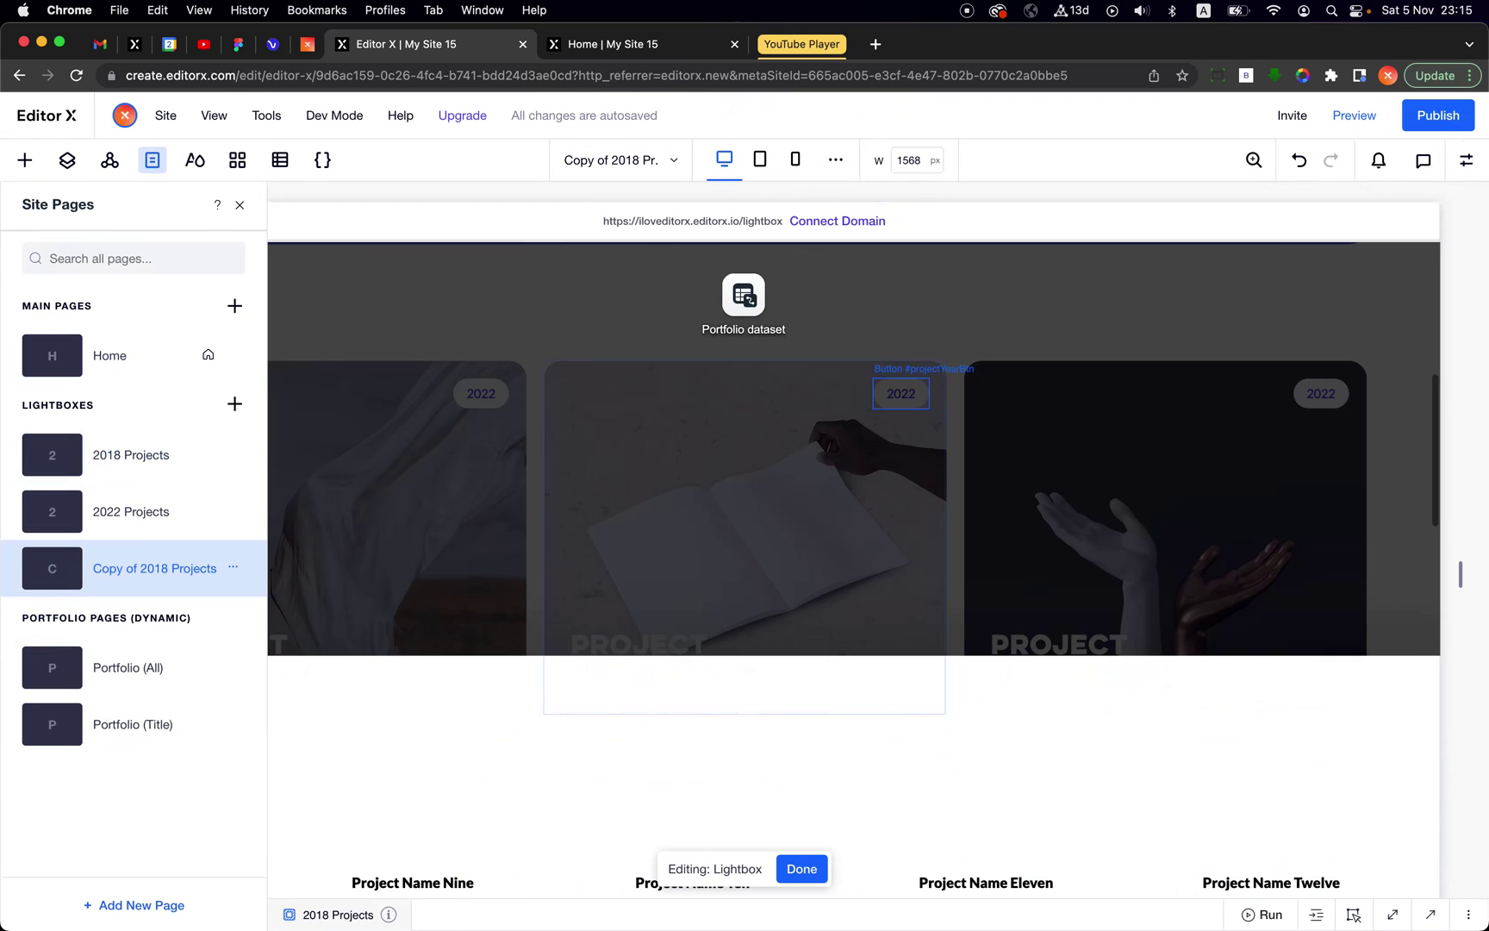
# Step: Rename the duplicated lightbox as 2015 Projects
pyautogui.doubleClick(170, 568)
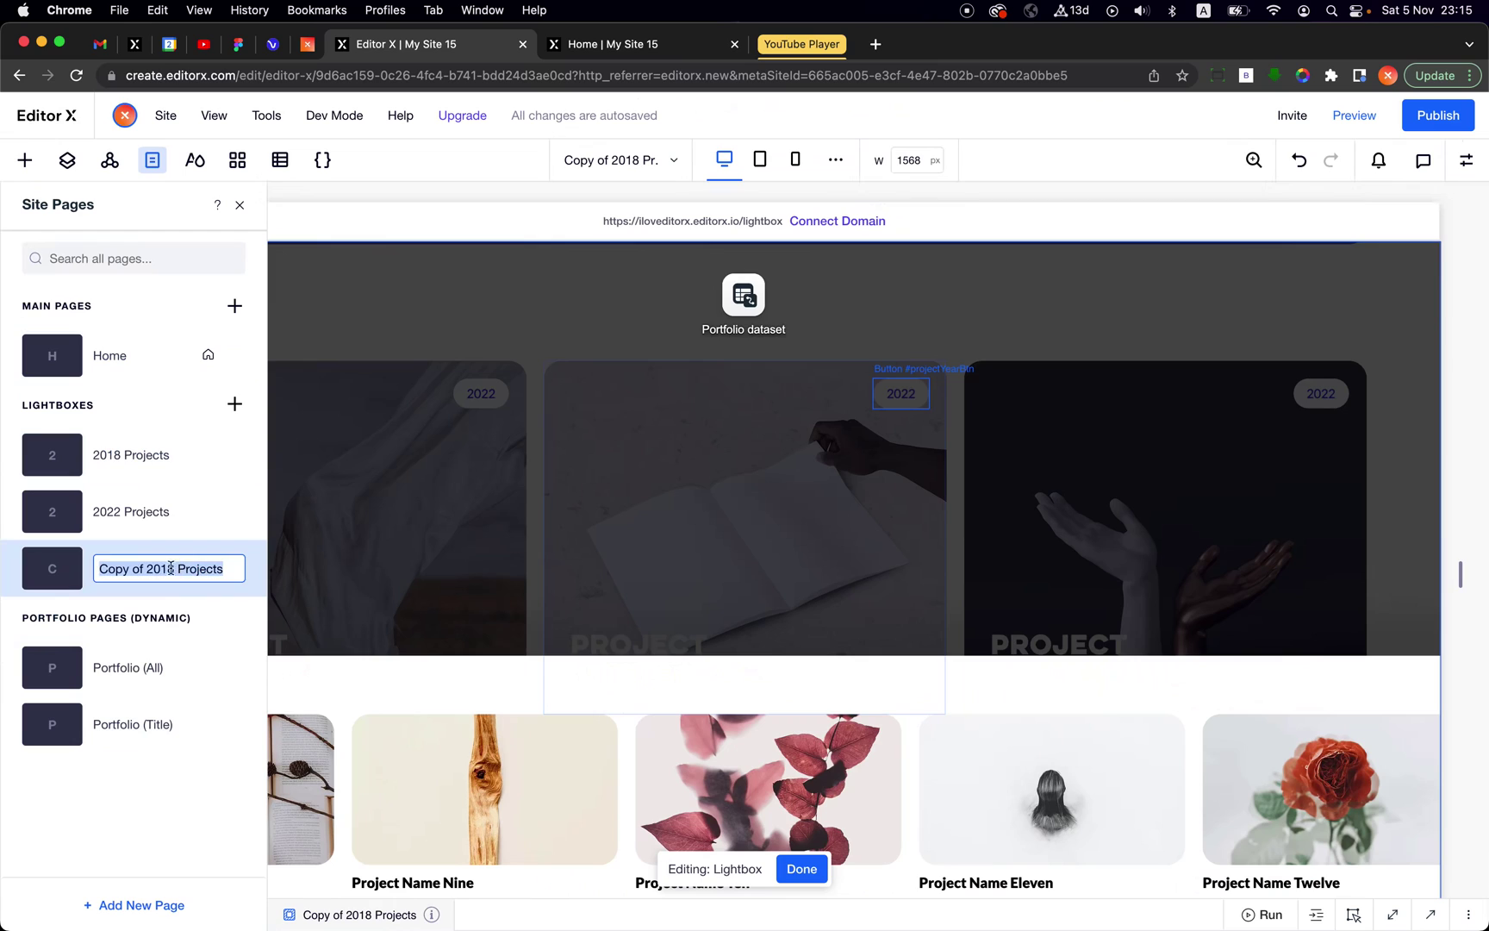
pyautogui.press('Left')
pyautogui.press('BackSpace')
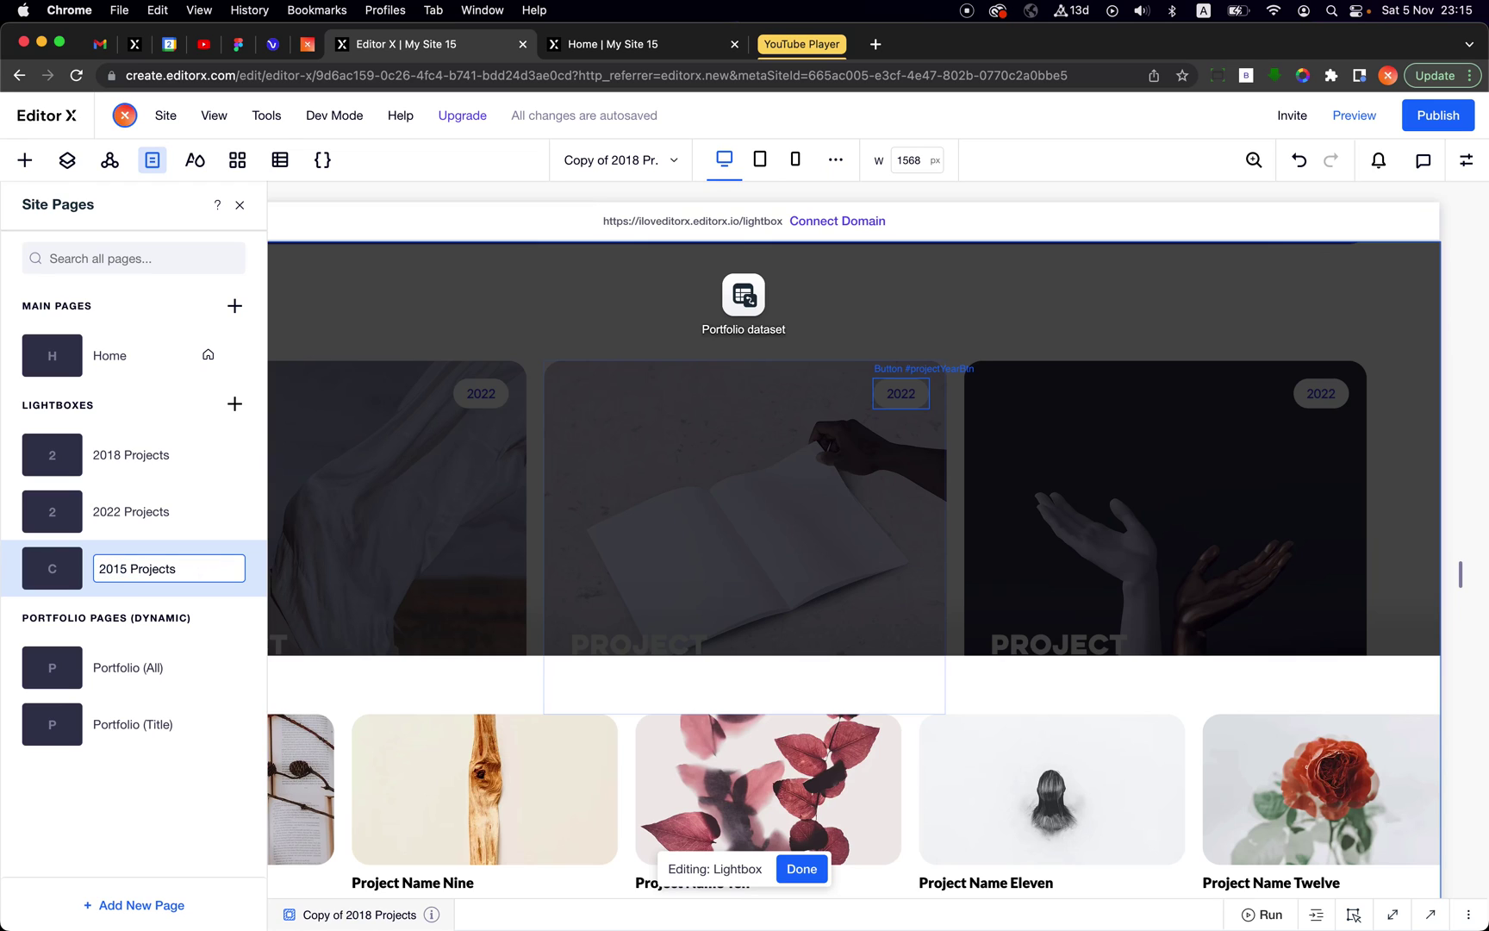
pyautogui.press('Return')
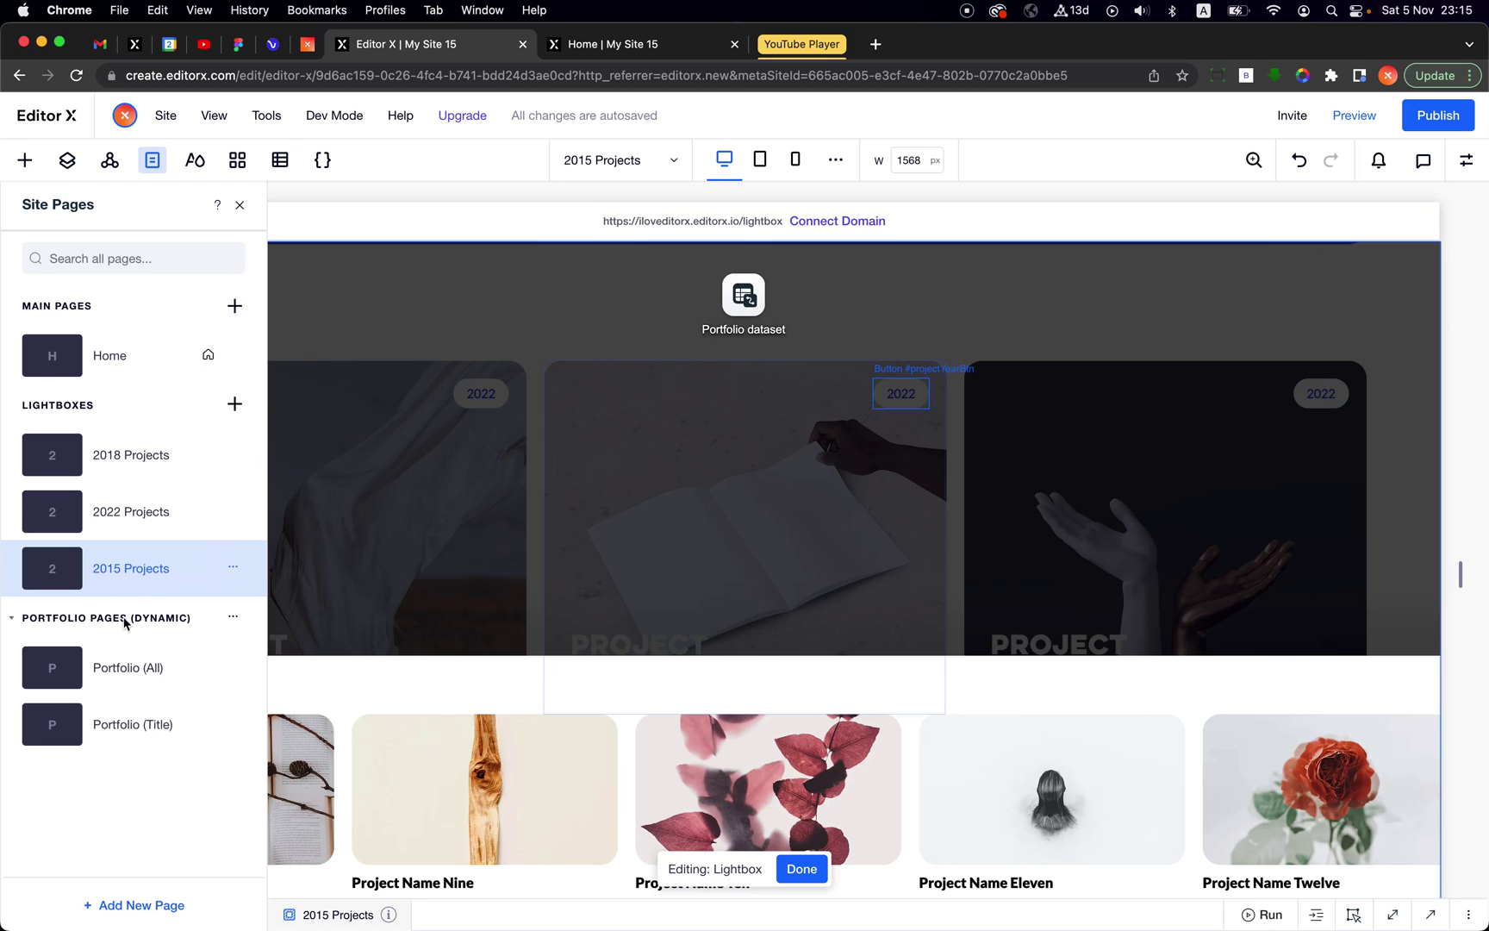
# Step: Close the site pages list and change the duplicated lightbox's heading text to "2015 Projects"
pyautogui.click(242, 209)
pyautogui.click(133, 700)
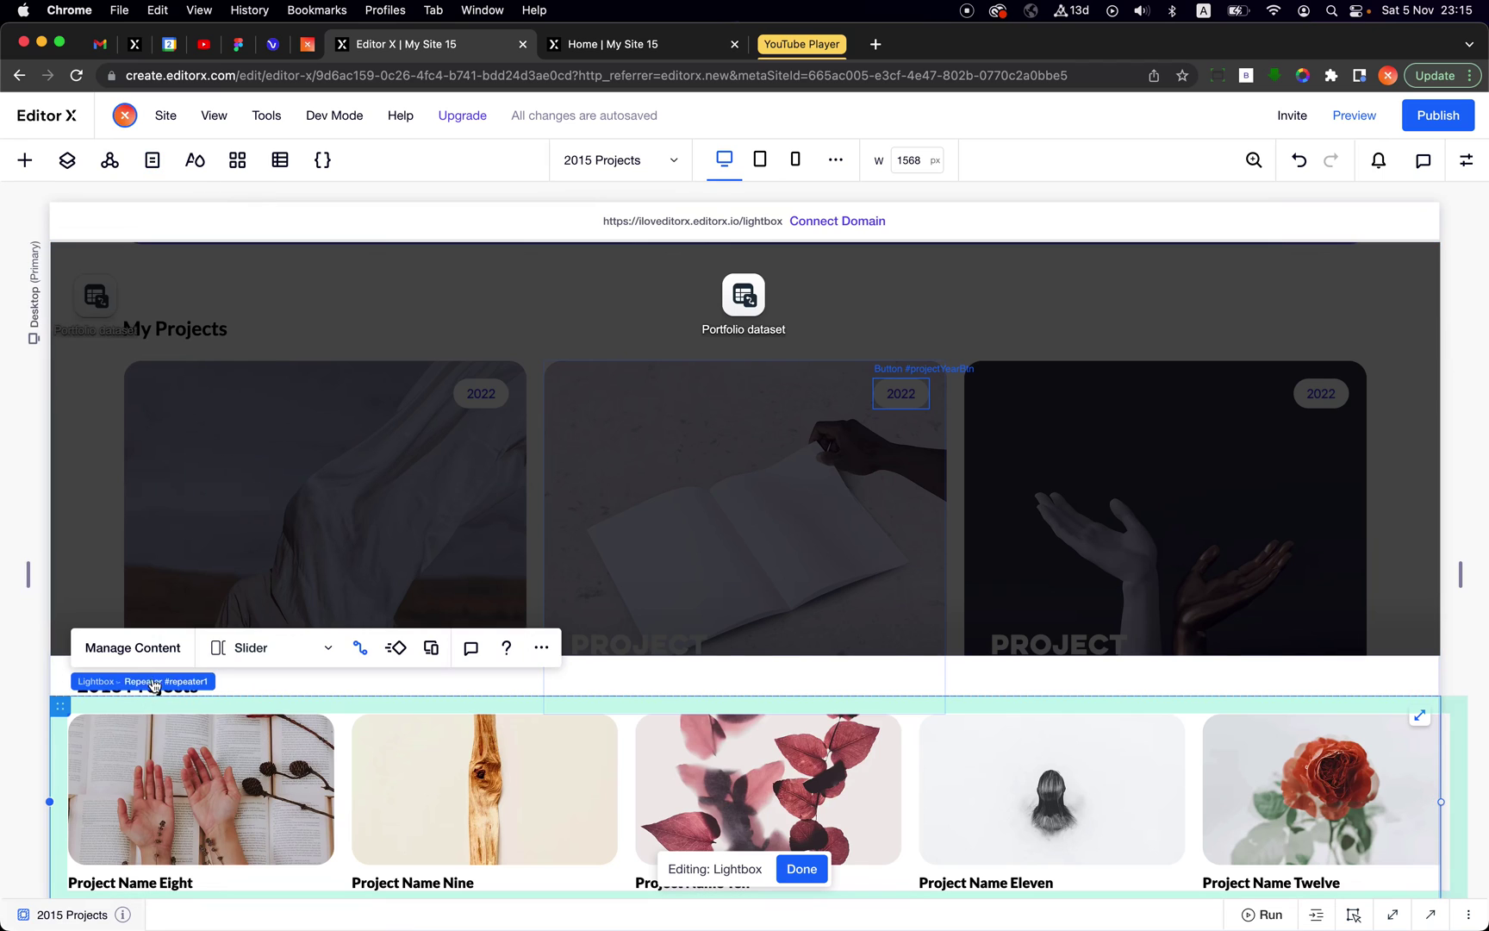
pyautogui.click(231, 686)
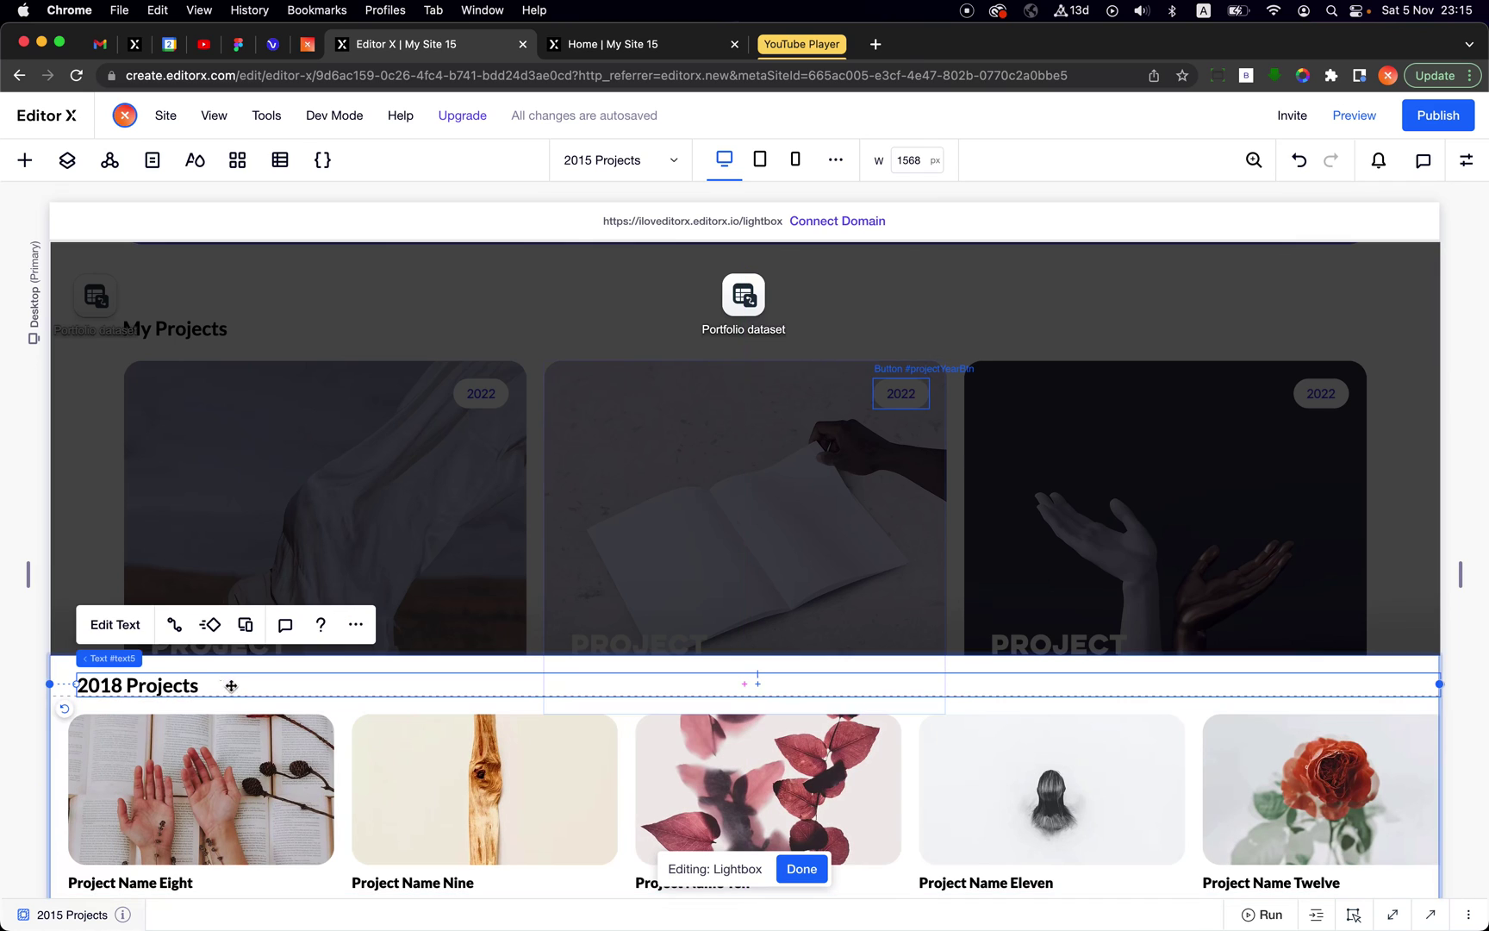
pyautogui.doubleClick(197, 699)
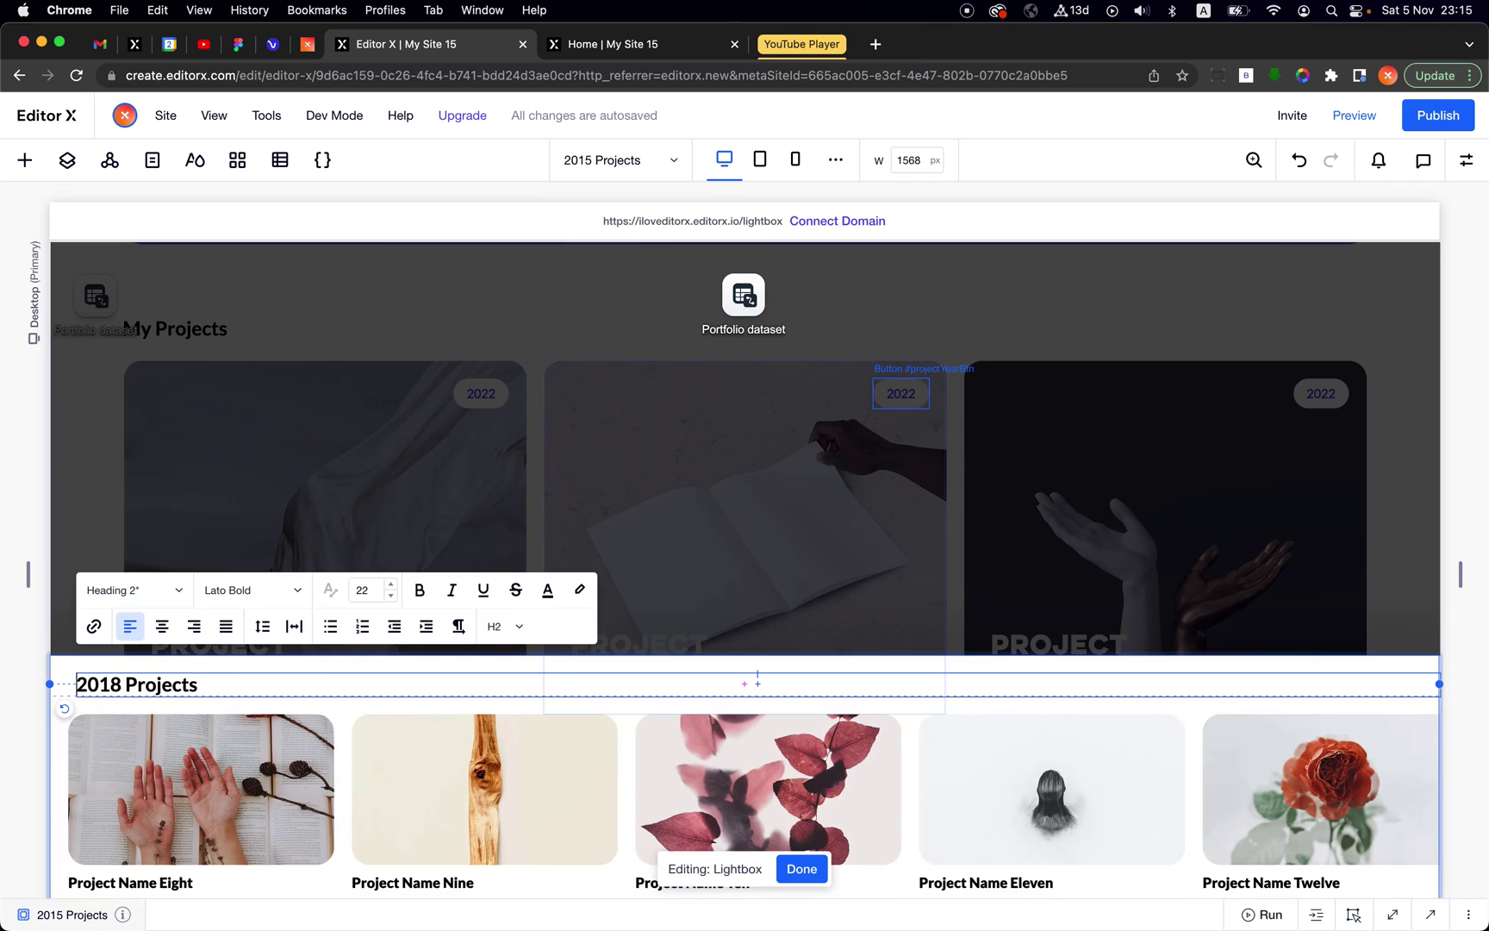
pyautogui.moveTo(123, 685); pyautogui.dragTo(97, 685)
pyautogui.write('15')
pyautogui.press('Return')
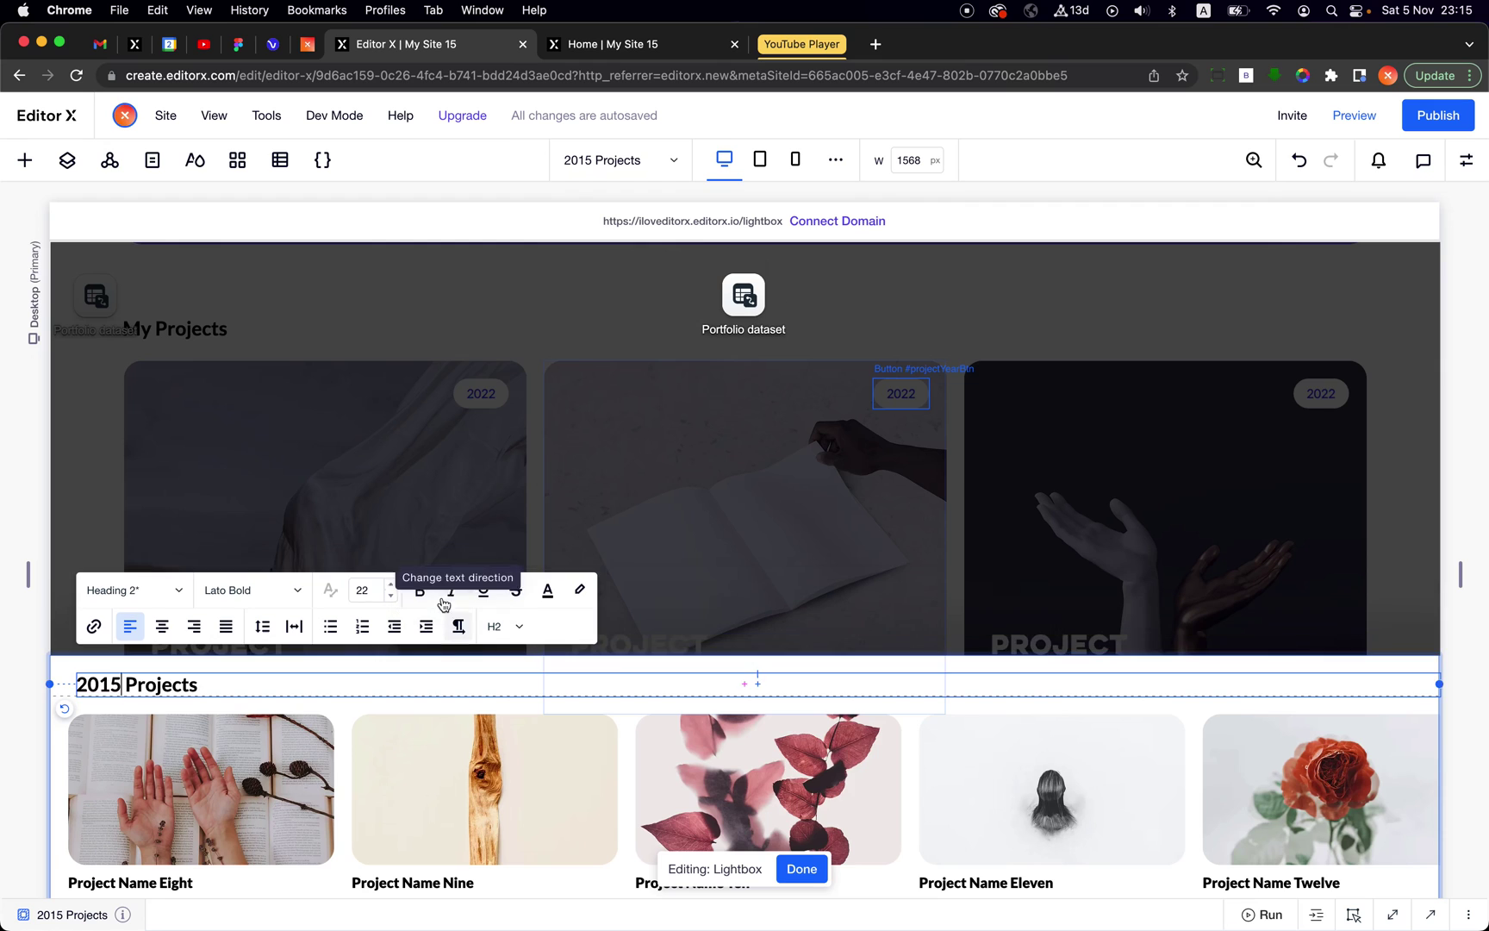
# Step: Change the lightbox's Portfolio dataset filter so Year is 2015, save it, and finish editing the lightbox
pyautogui.click(746, 310)
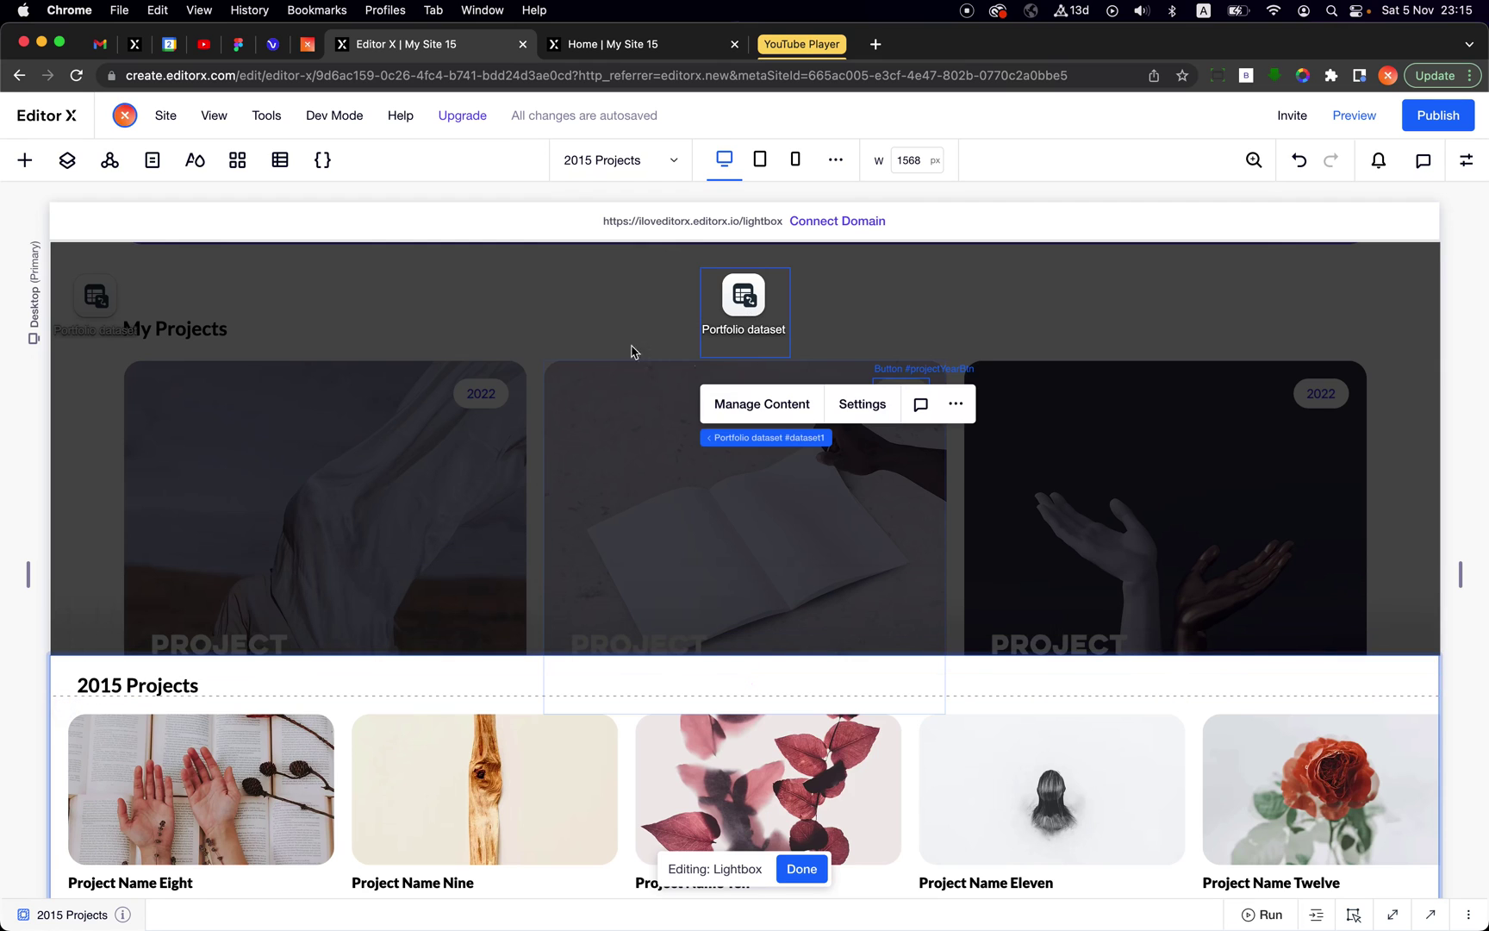
pyautogui.click(876, 411)
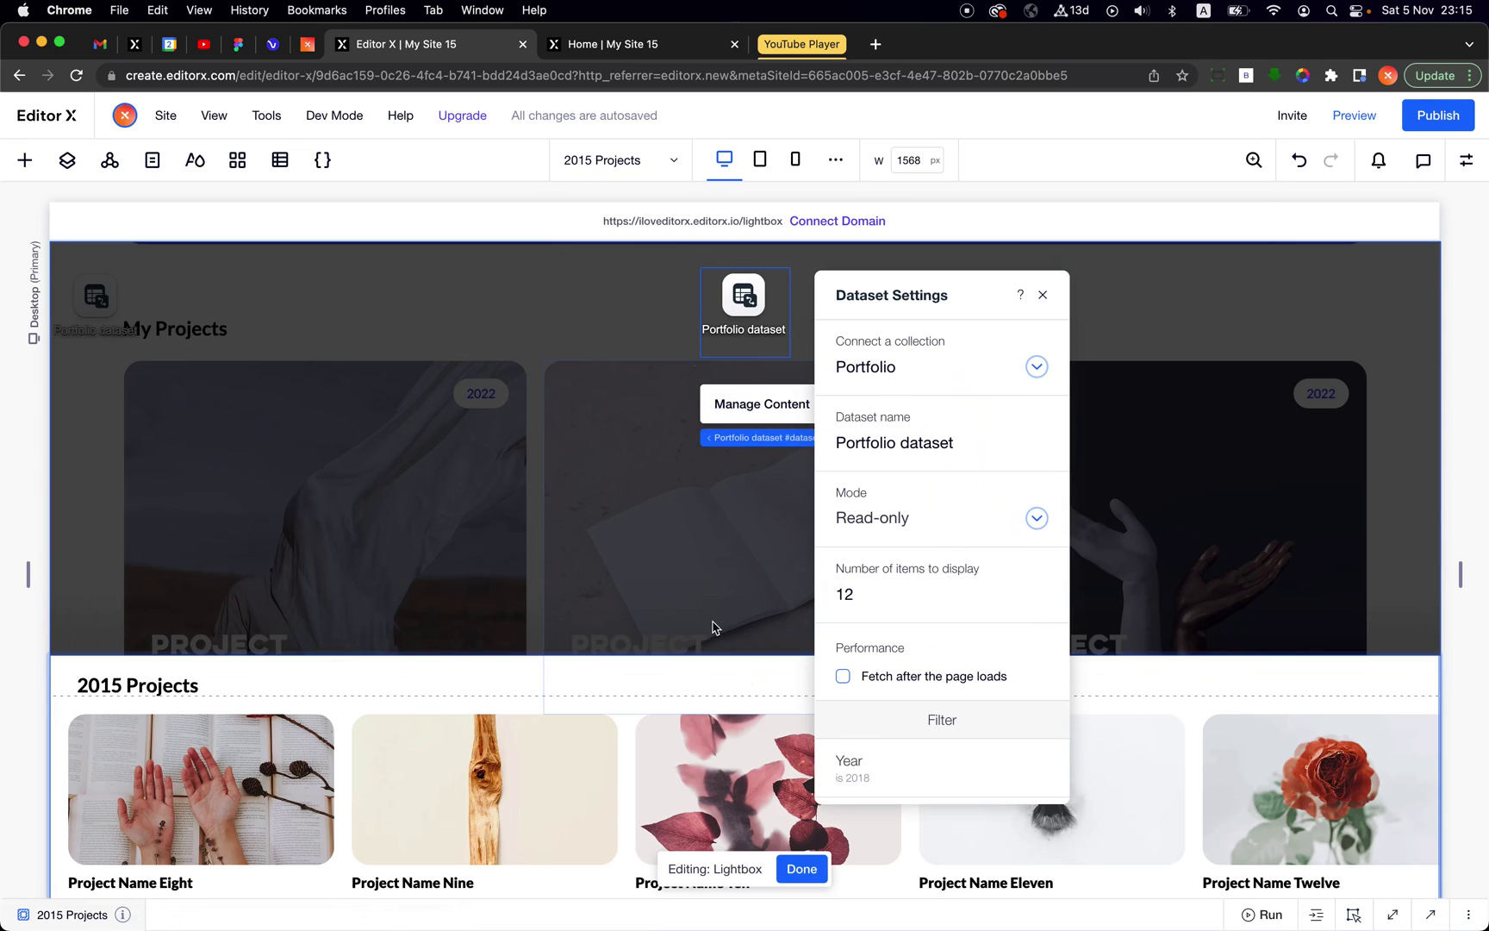
pyautogui.scroll(-3, 857, 627)
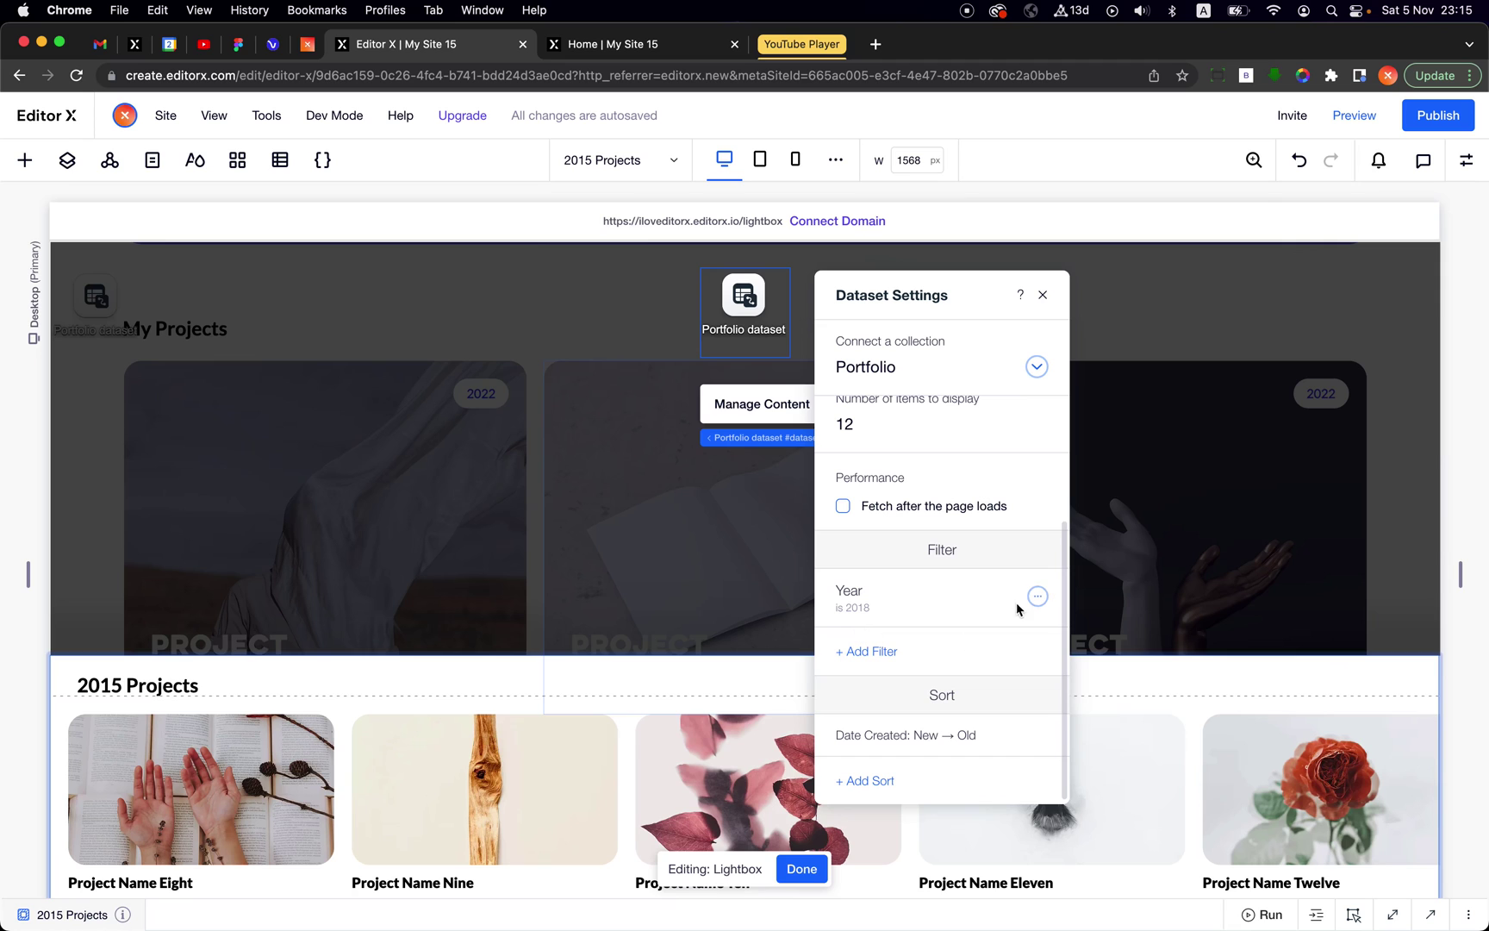
pyautogui.click(1037, 596)
pyautogui.click(985, 596)
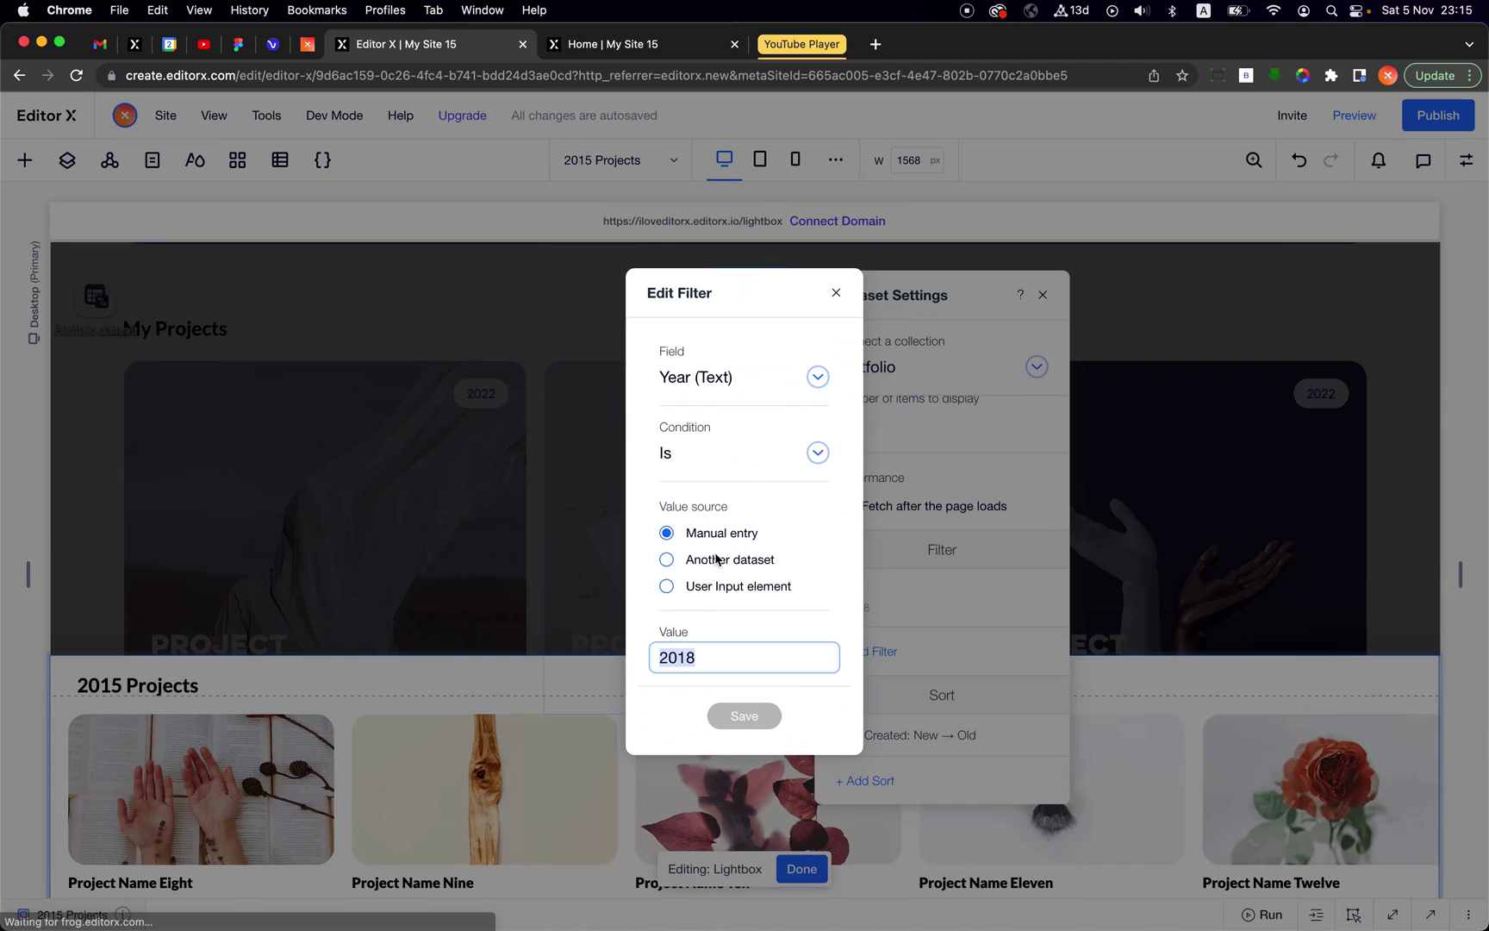
pyautogui.write('5')
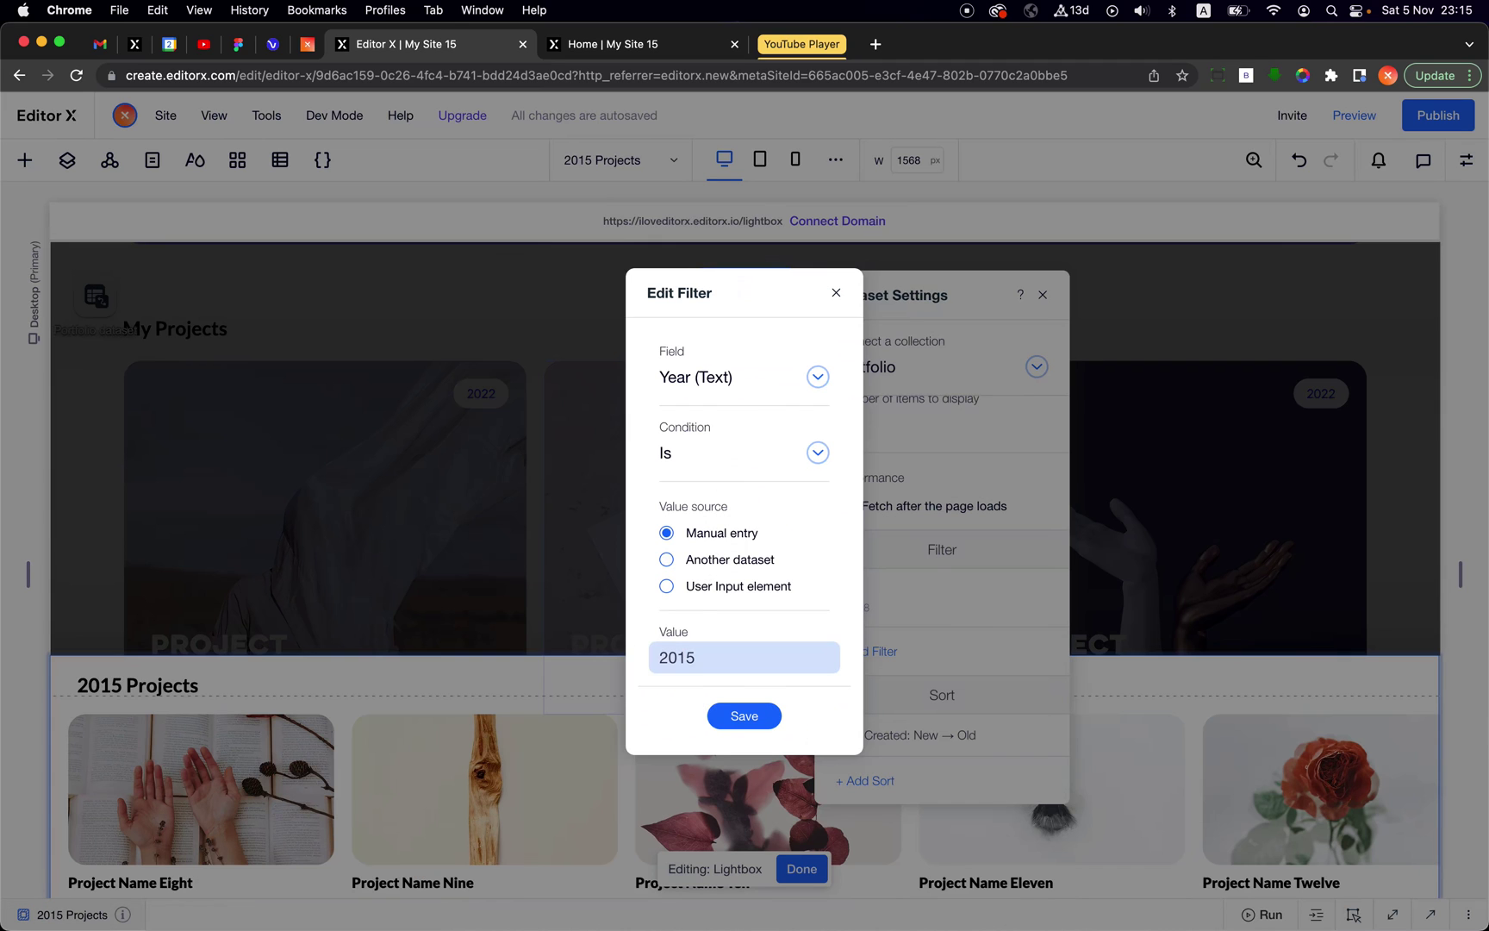
pyautogui.click(745, 716)
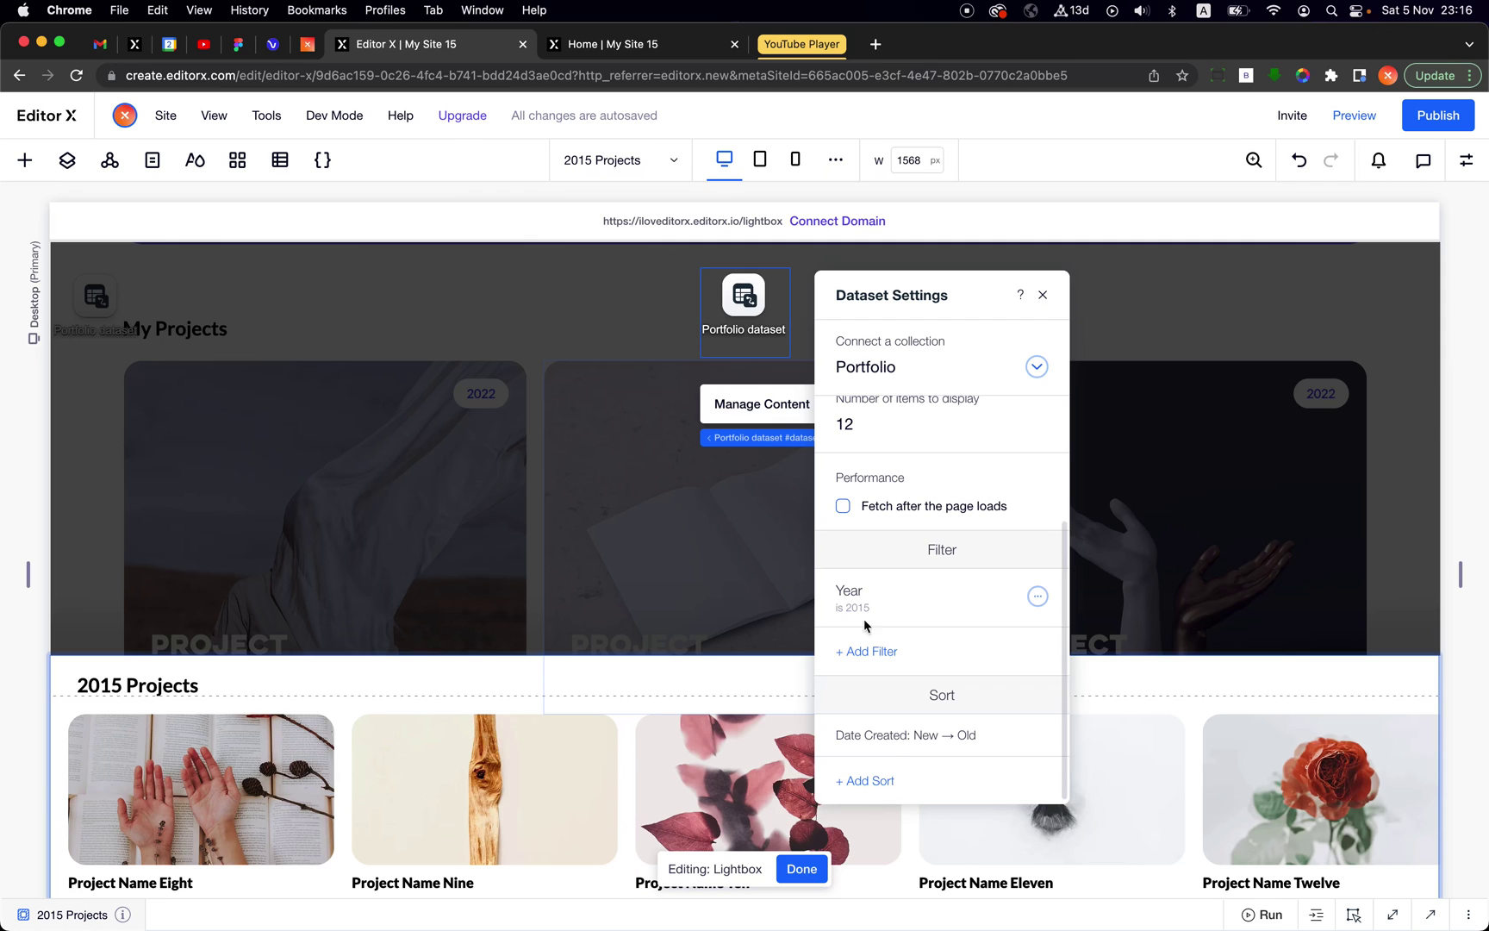
pyautogui.click(801, 869)
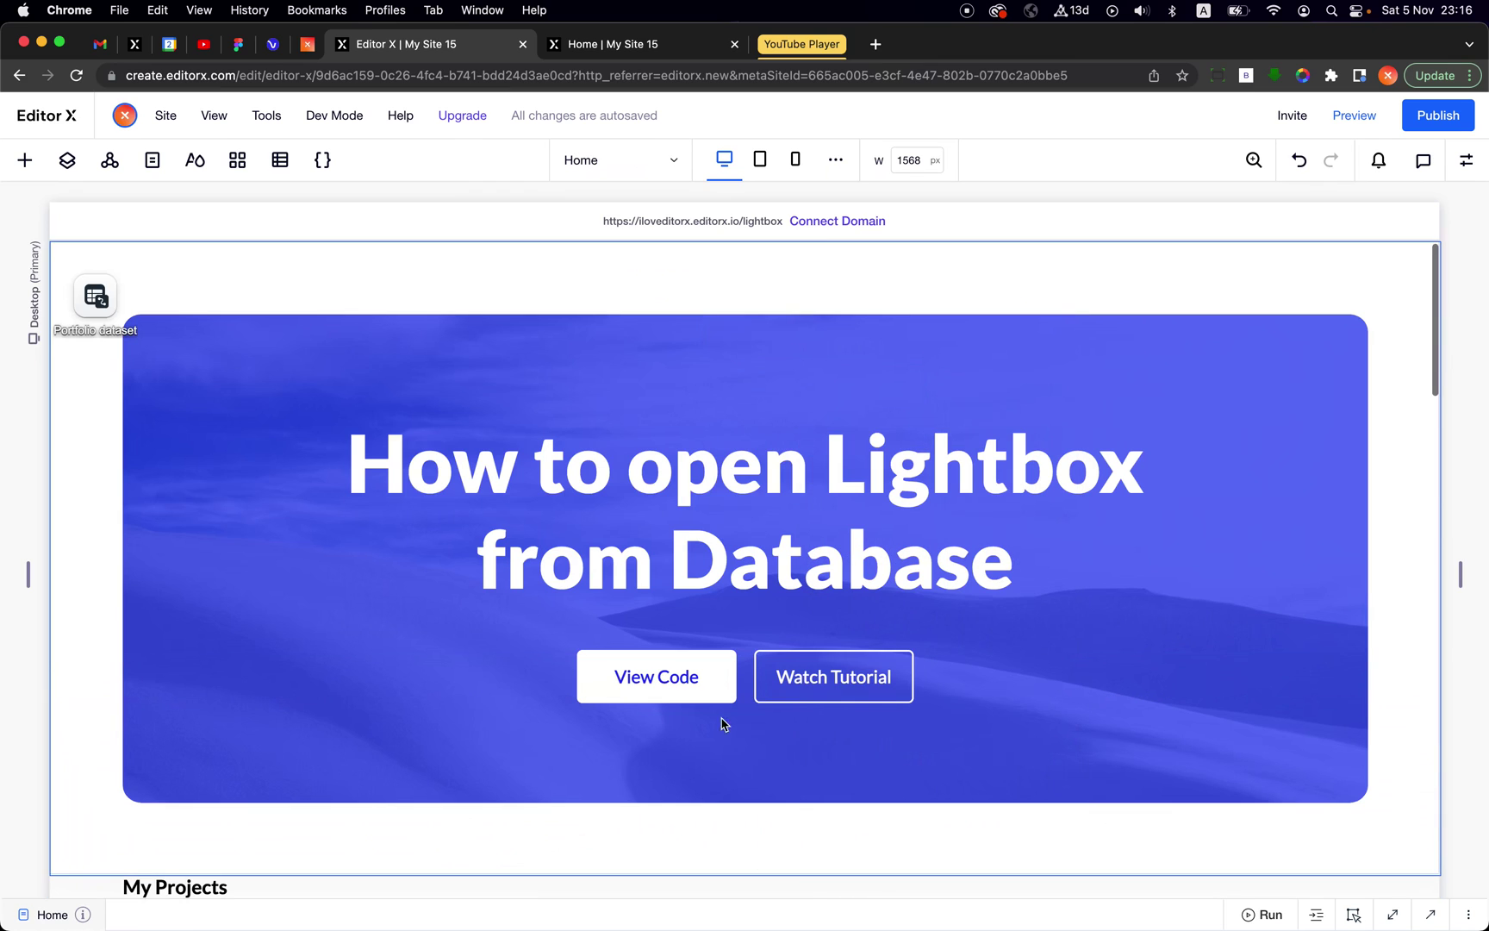
# Step: Reopen the 2015 Projects lightbox and set its container background to the light peach theme color #F2DECC
pyautogui.click(638, 164)
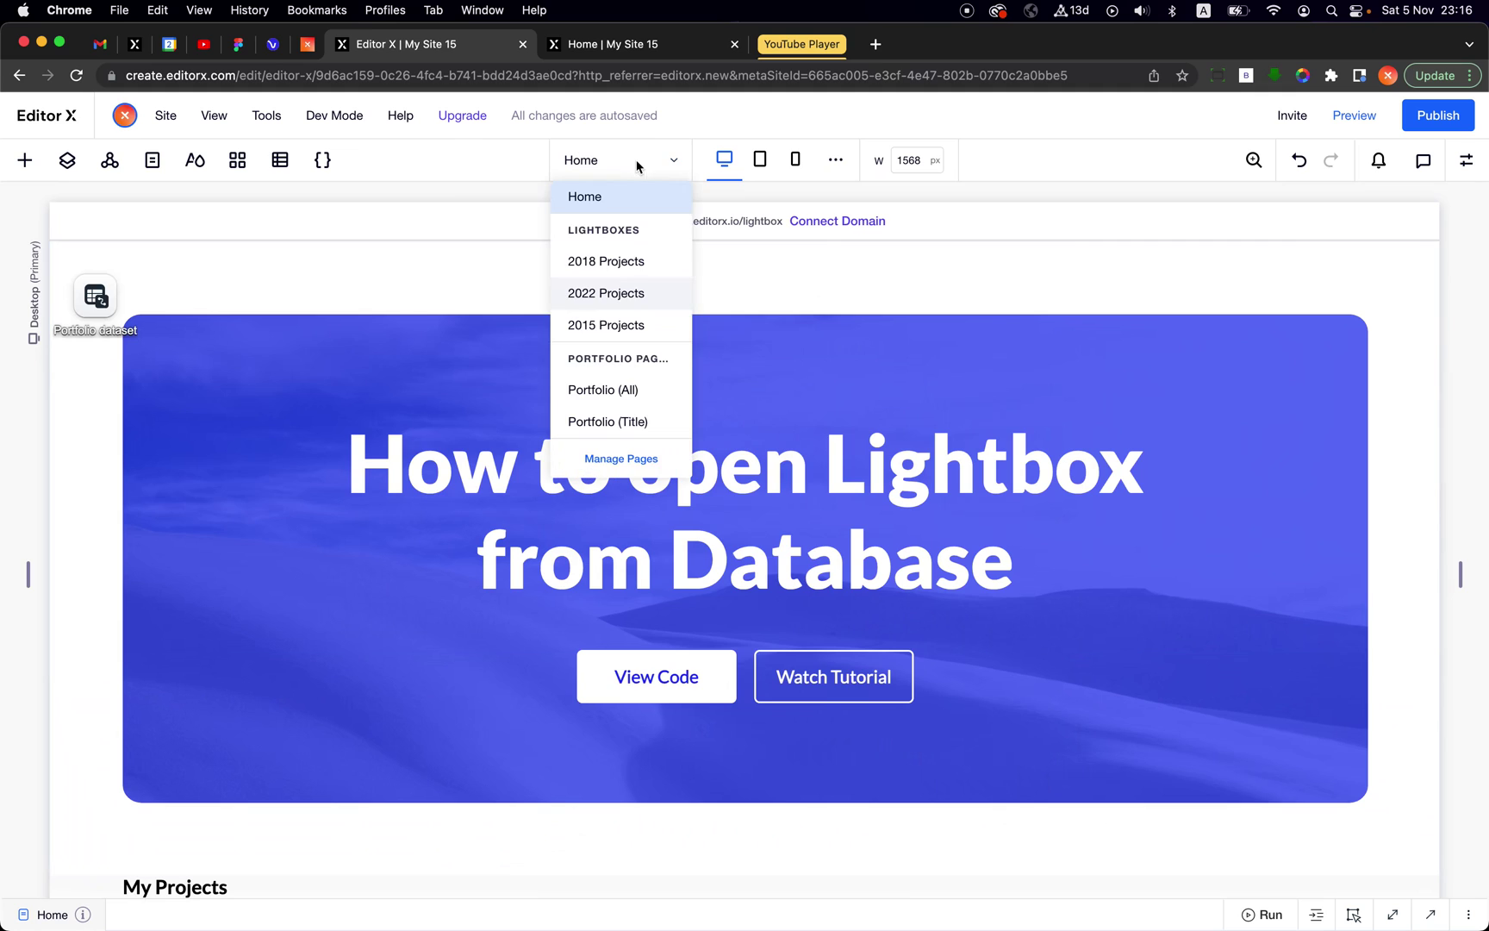
pyautogui.click(605, 336)
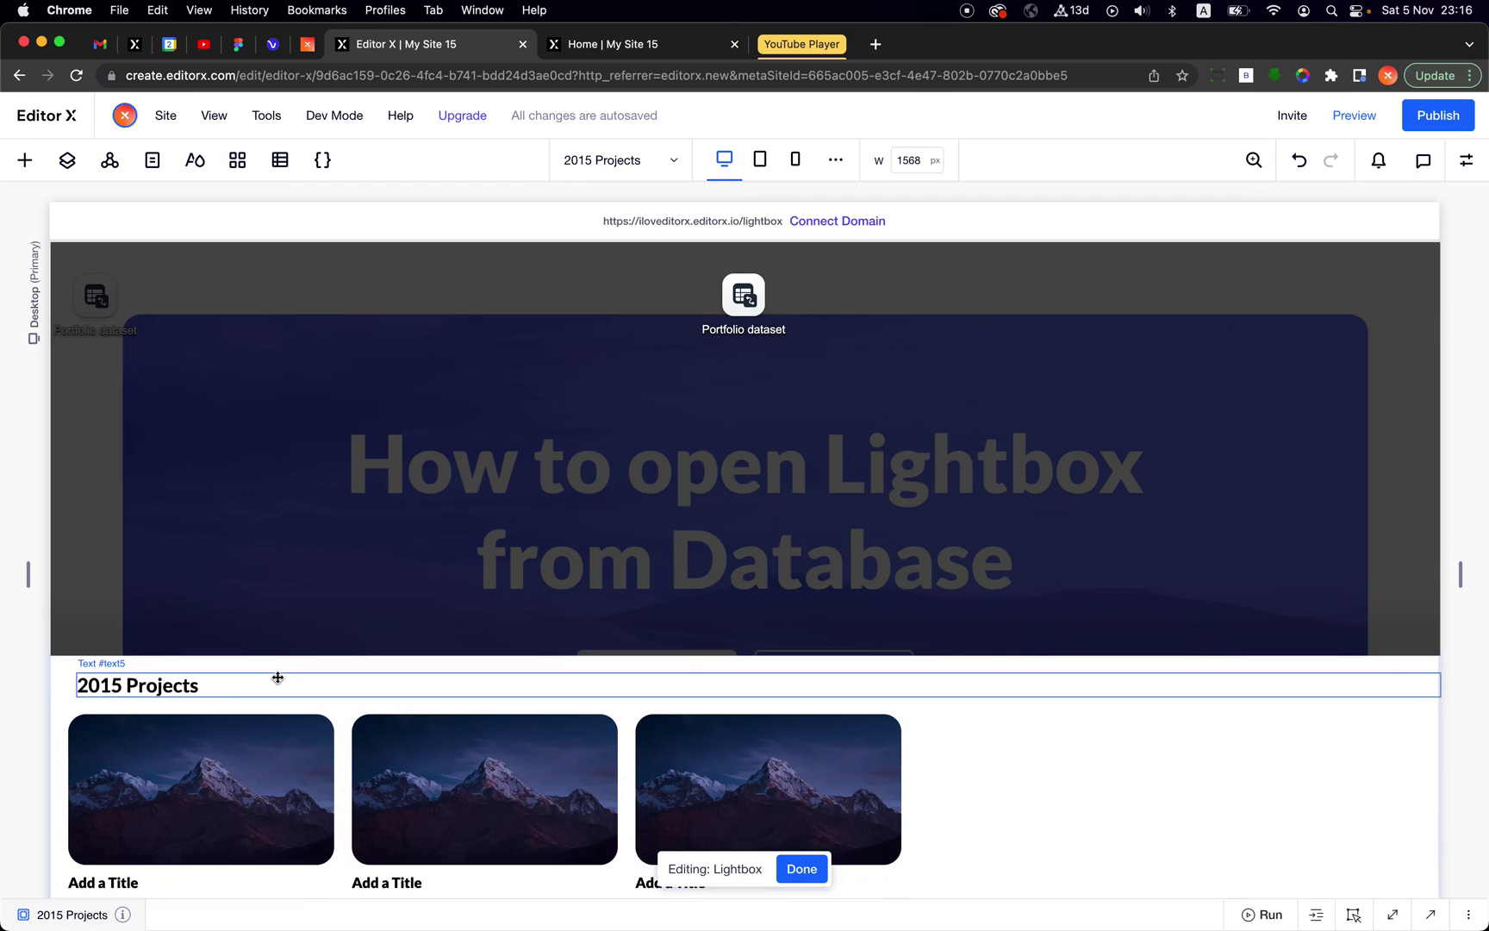
pyautogui.click(1037, 673)
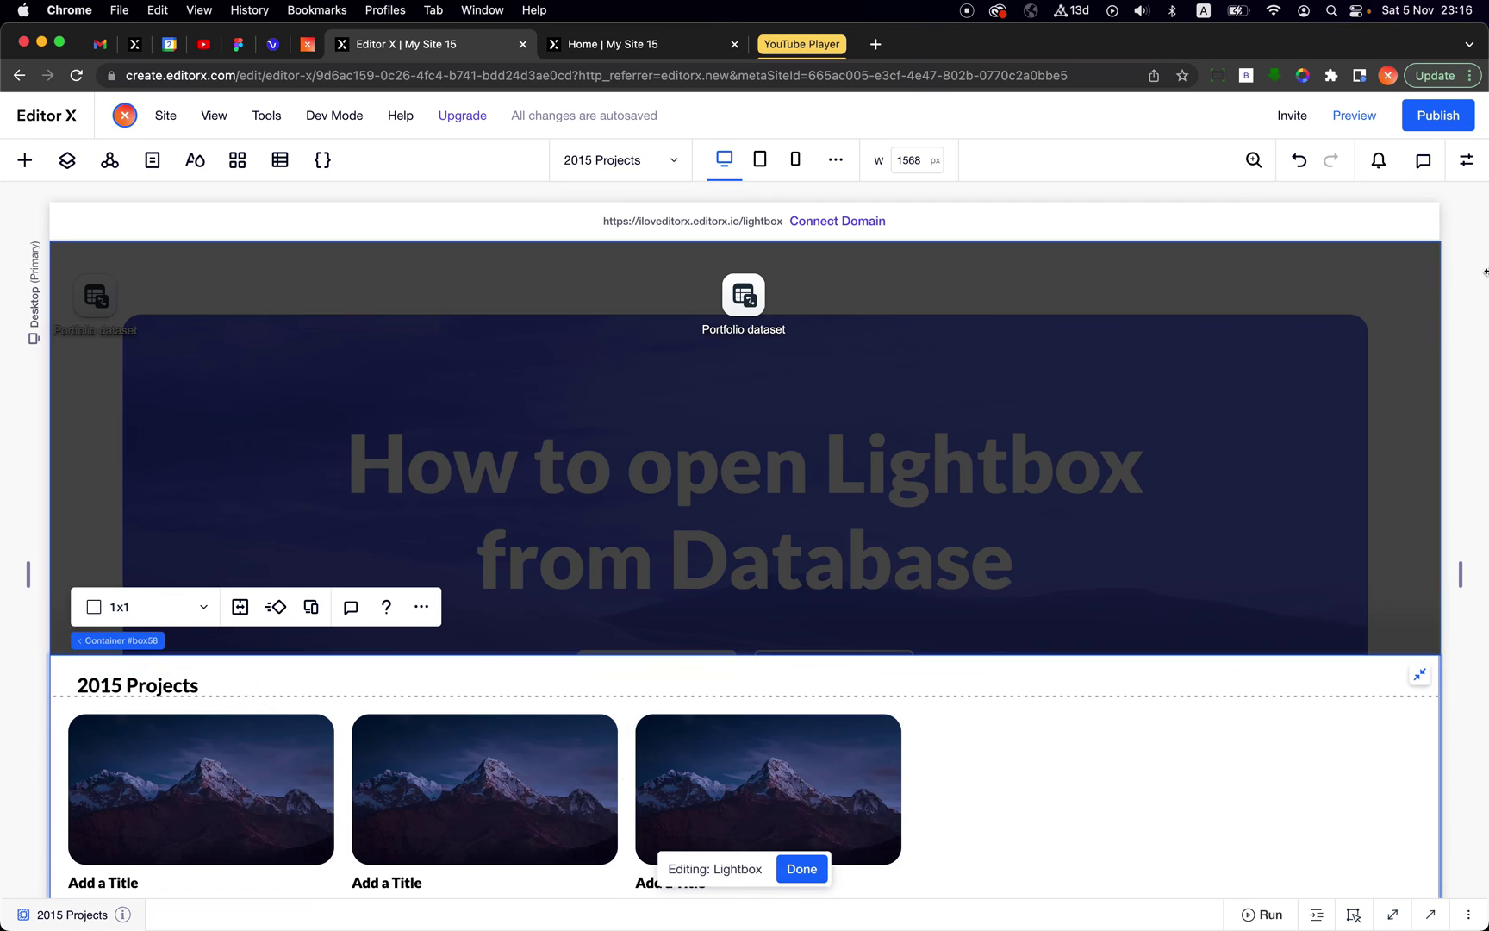
pyautogui.click(1467, 160)
pyautogui.click(1378, 288)
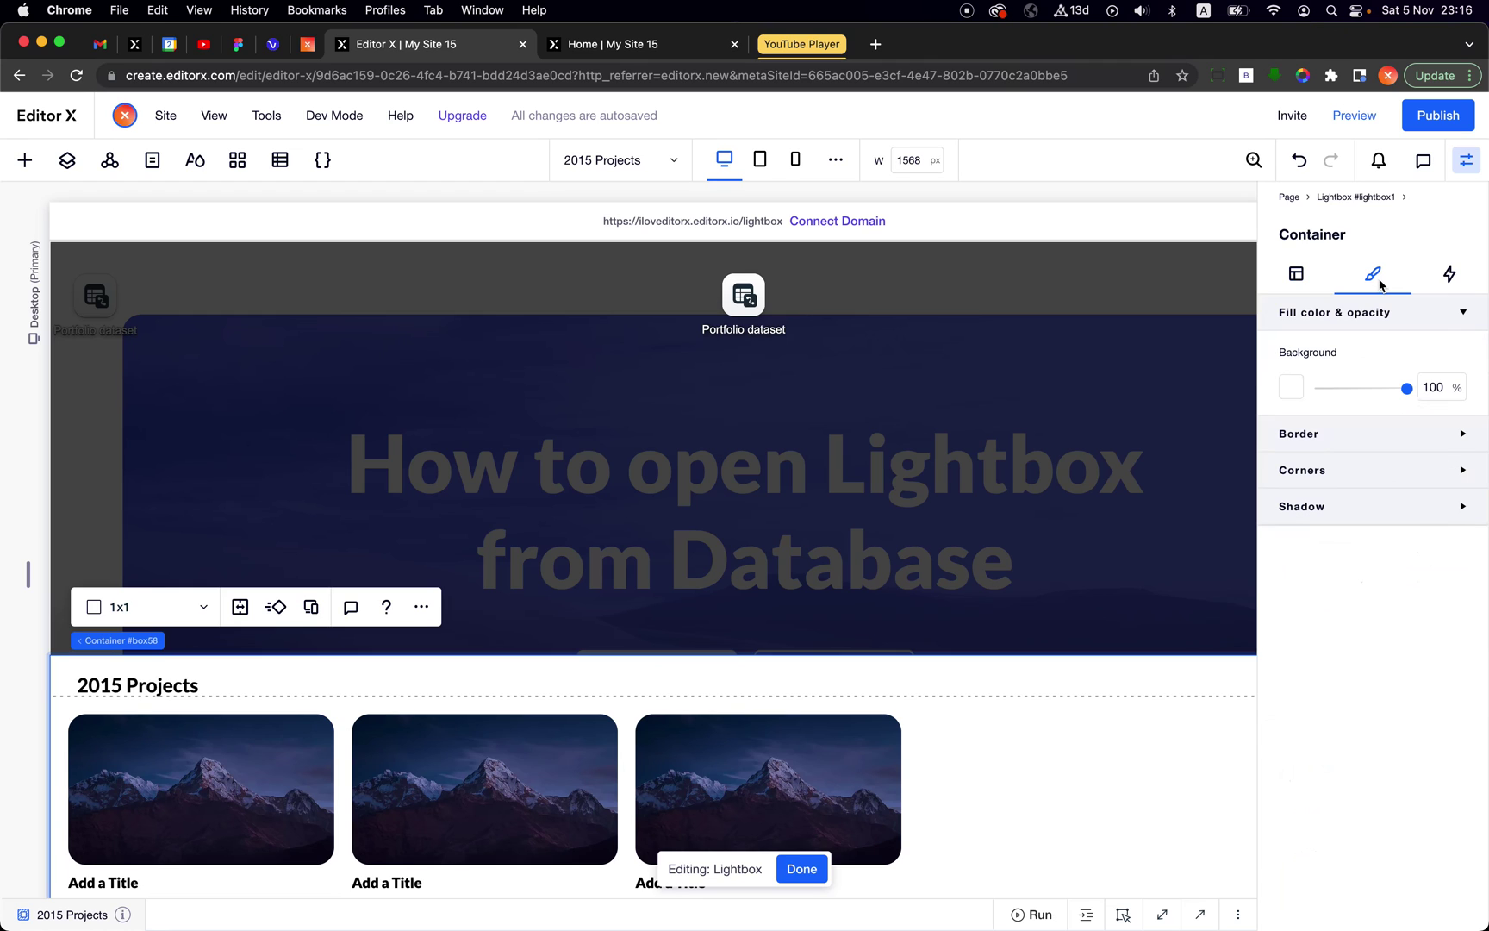
pyautogui.click(1298, 385)
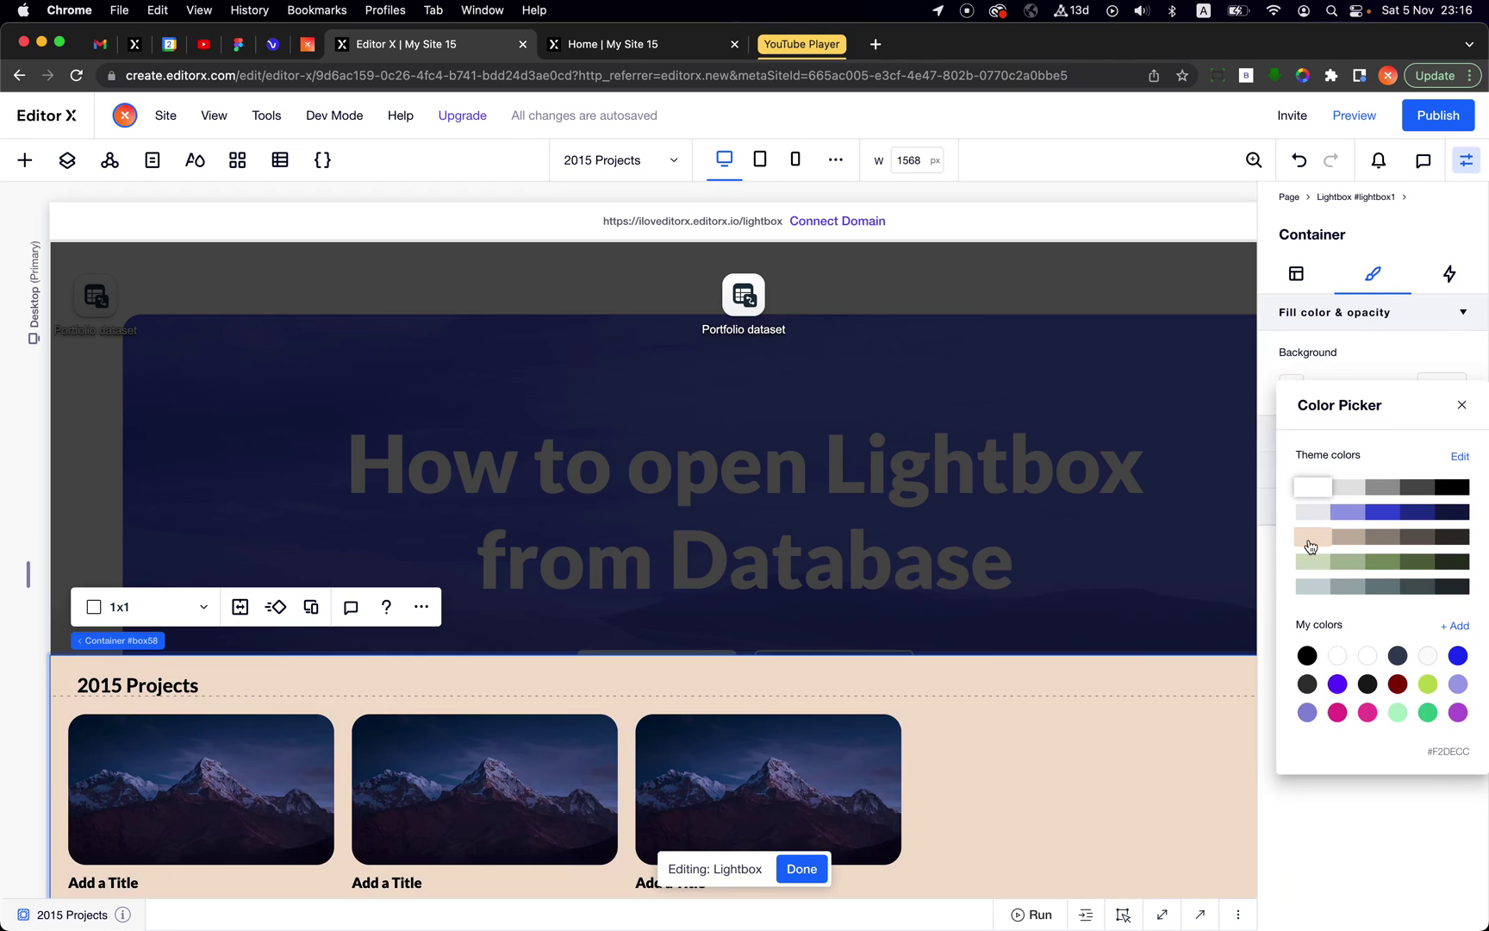
pyautogui.click(1310, 546)
pyautogui.click(1420, 331)
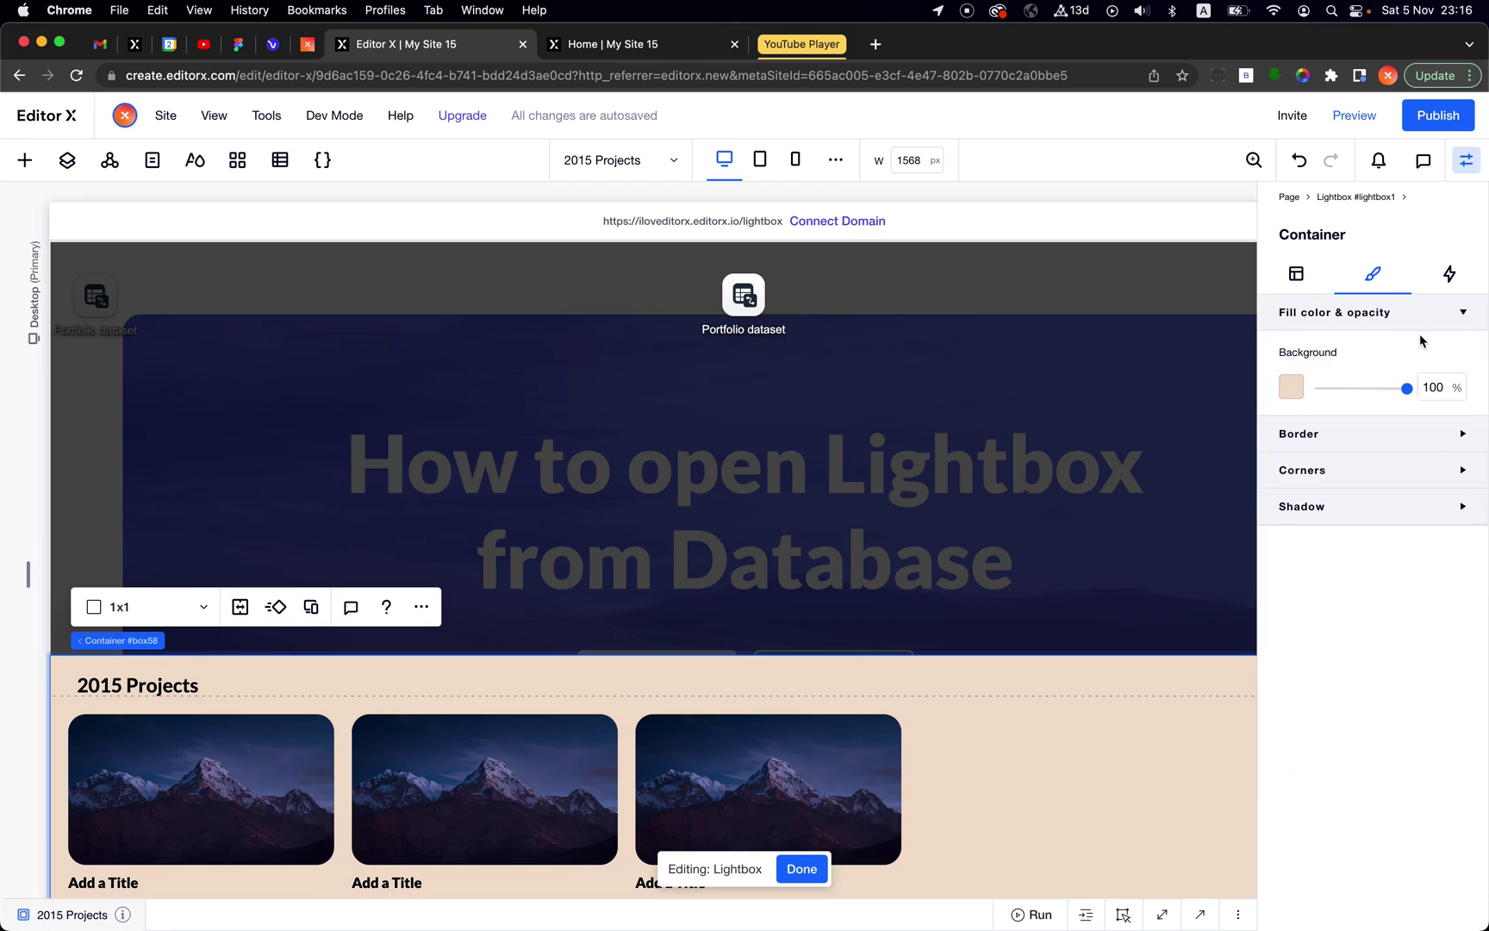
# Step: Copy the name of the 2015 Projects lightbox from the site pages list
pyautogui.click(152, 161)
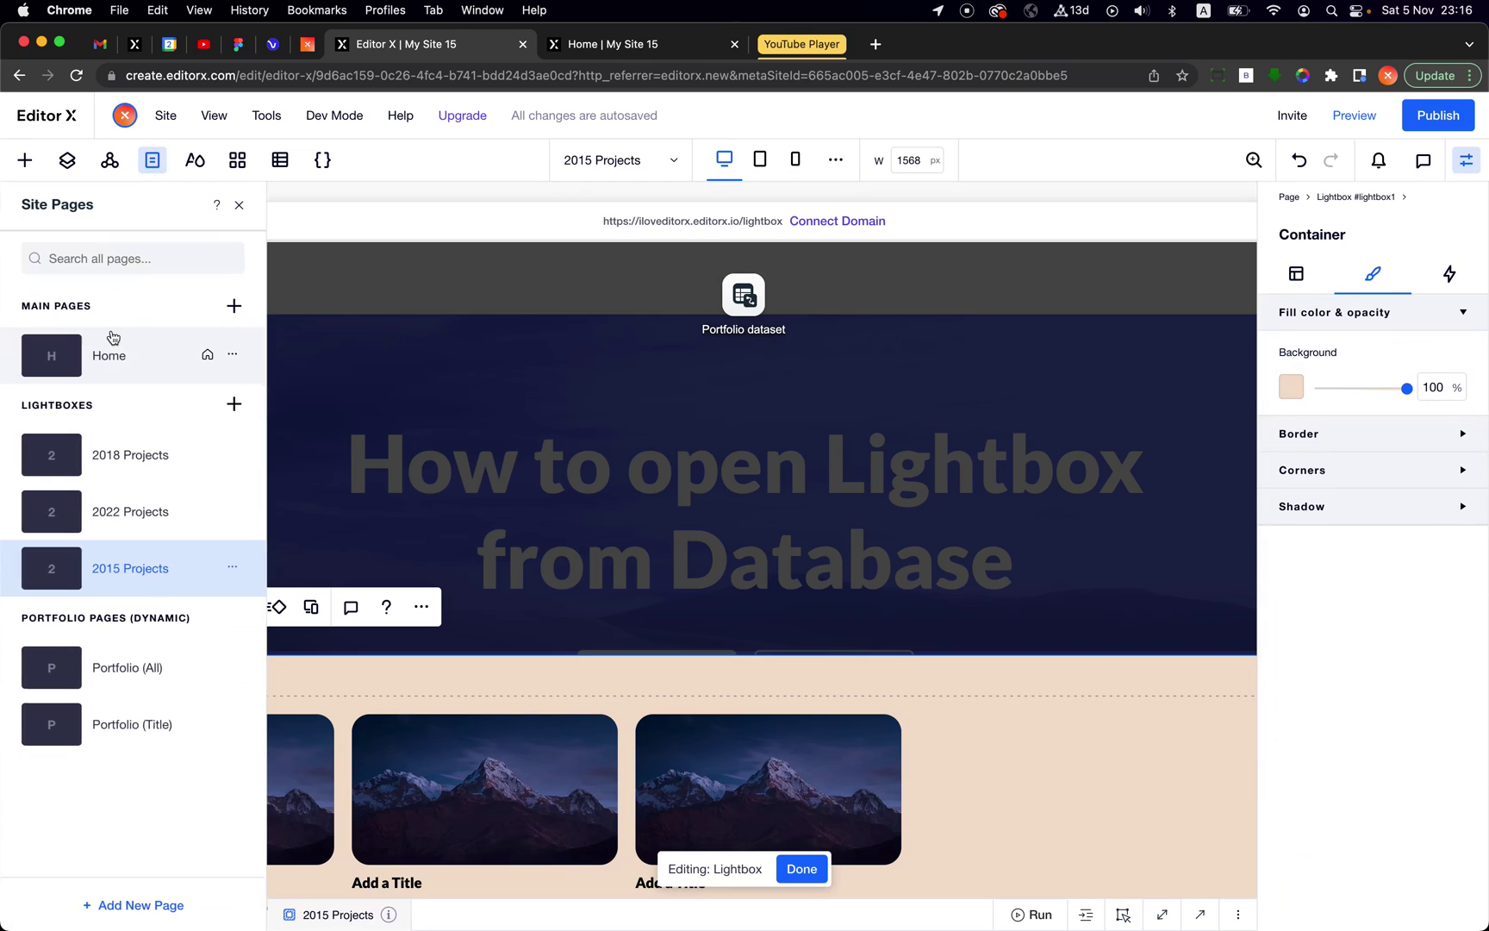
pyautogui.doubleClick(158, 573)
pyautogui.press('super+c')
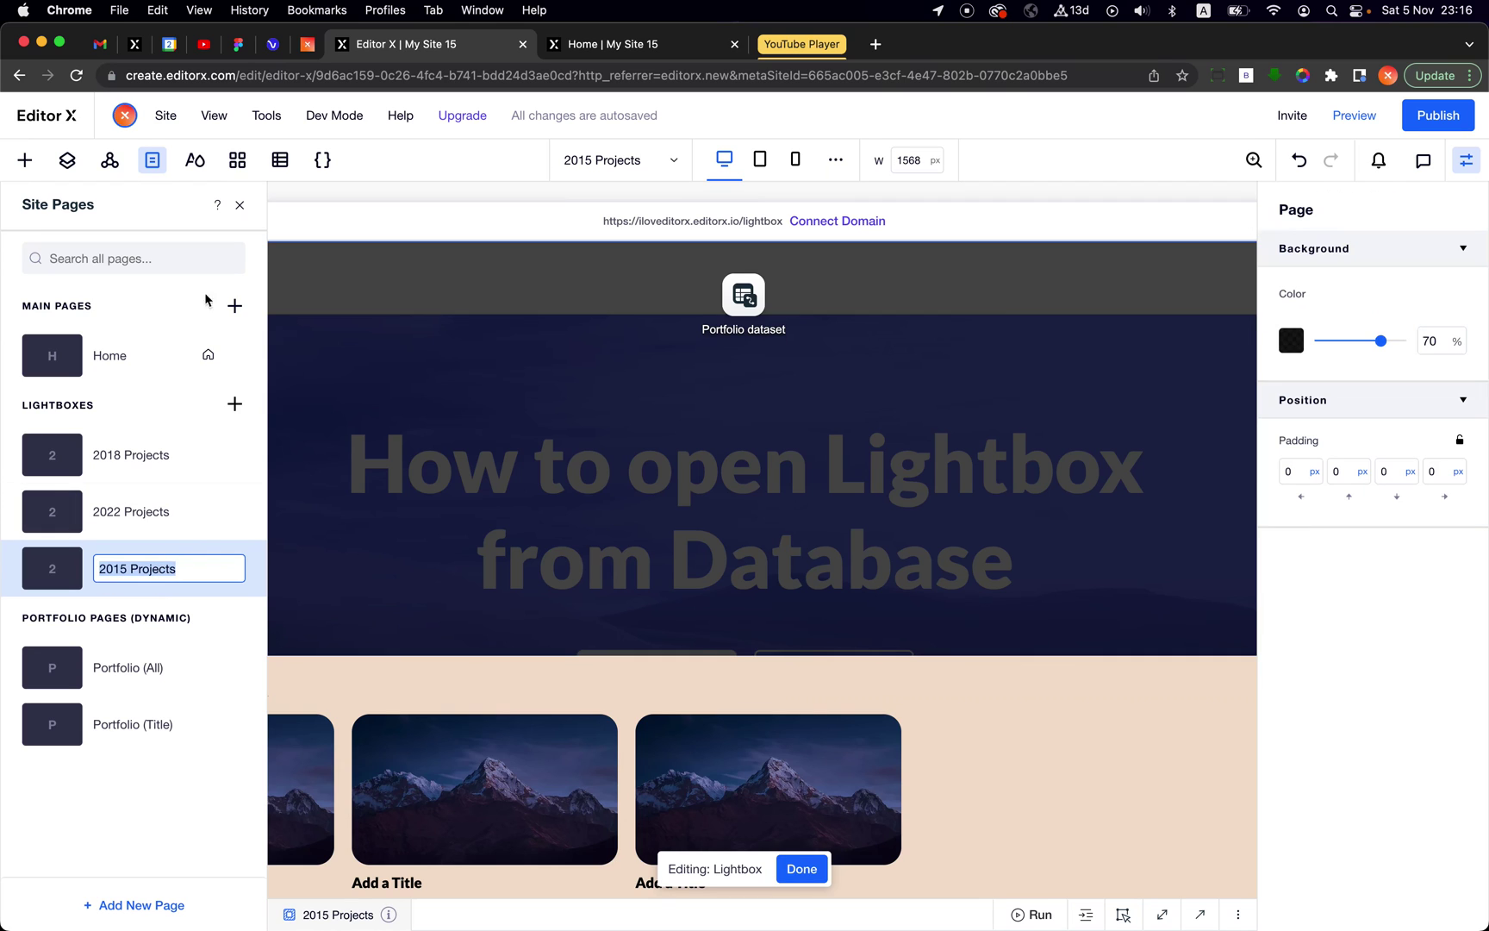
# Step: Open the Portfolio collection and paste "2015 Projects" as the Lightbox To Open value of Project Name Two
pyautogui.click(280, 160)
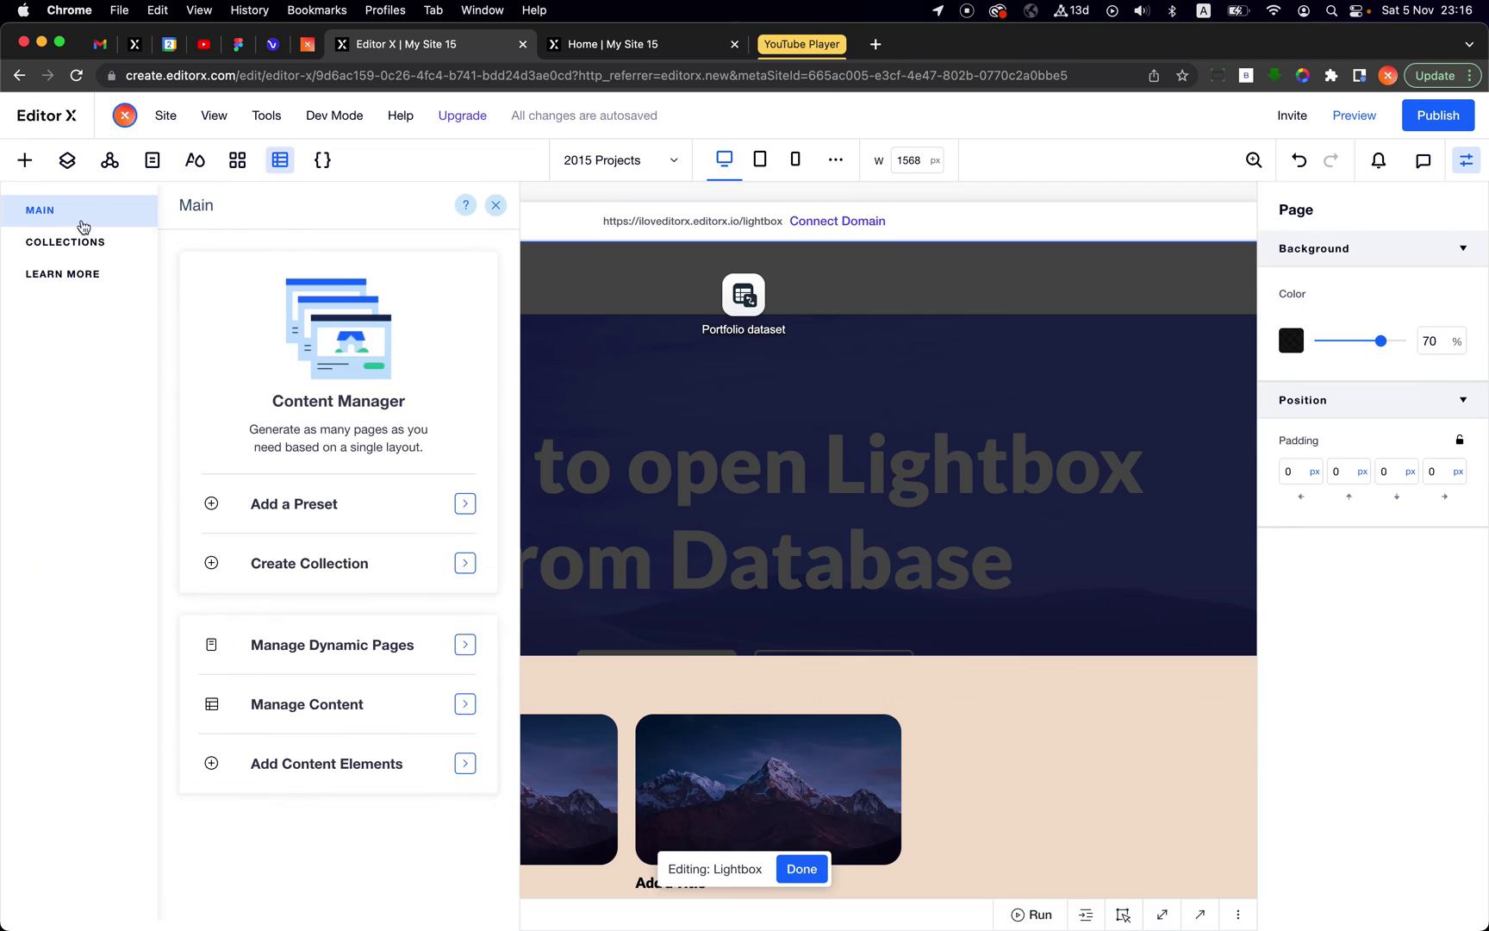
pyautogui.click(91, 244)
pyautogui.click(303, 344)
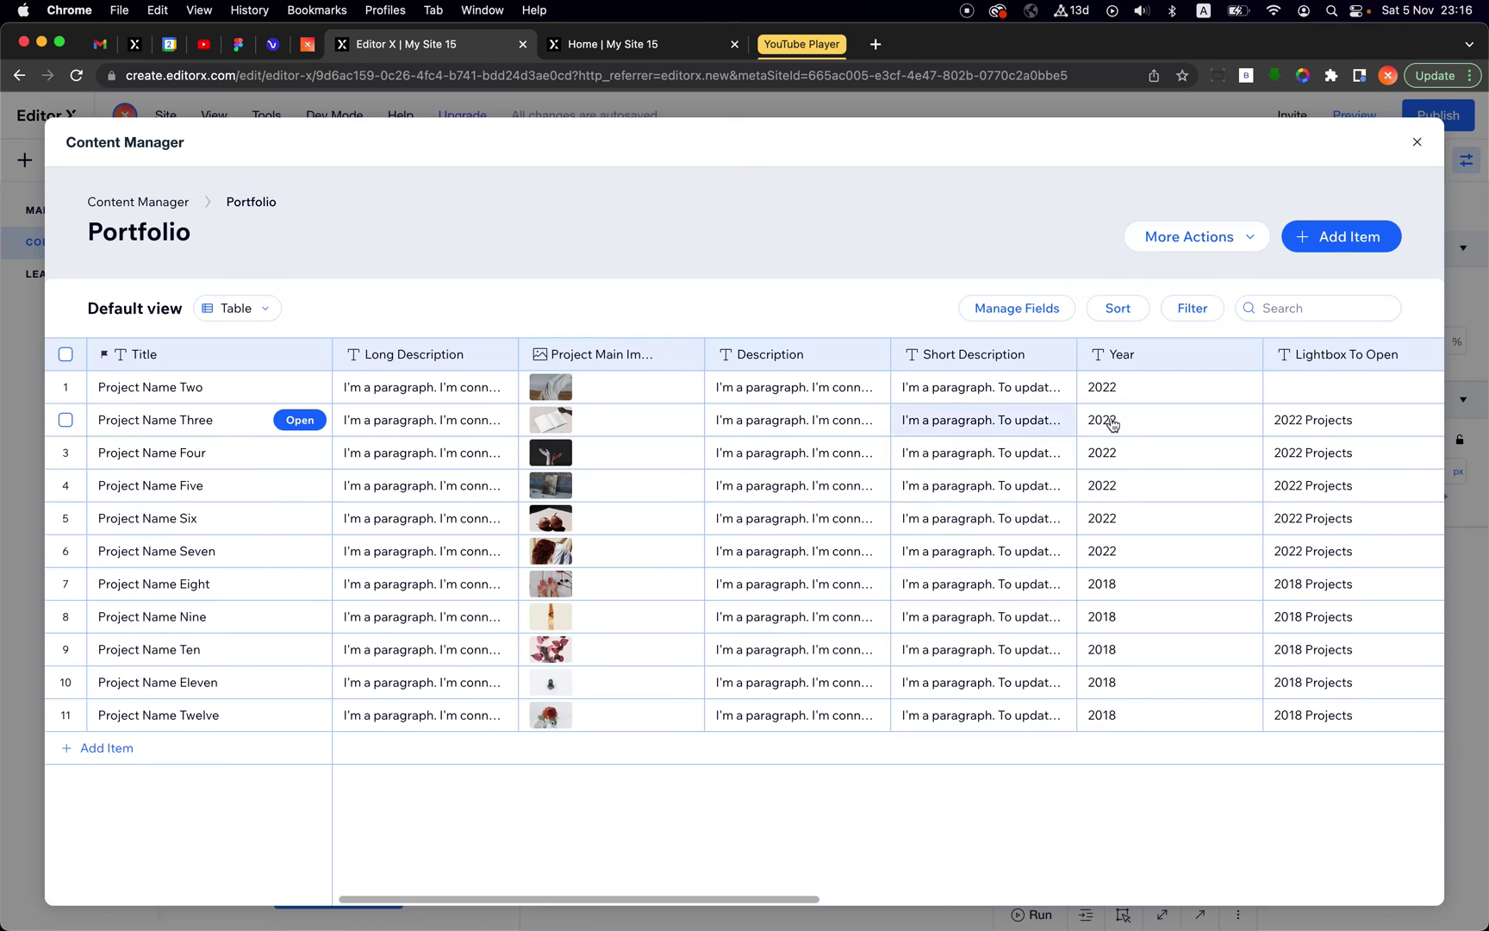
pyautogui.hscroll(5, 1170, 419)
pyautogui.click(1047, 381)
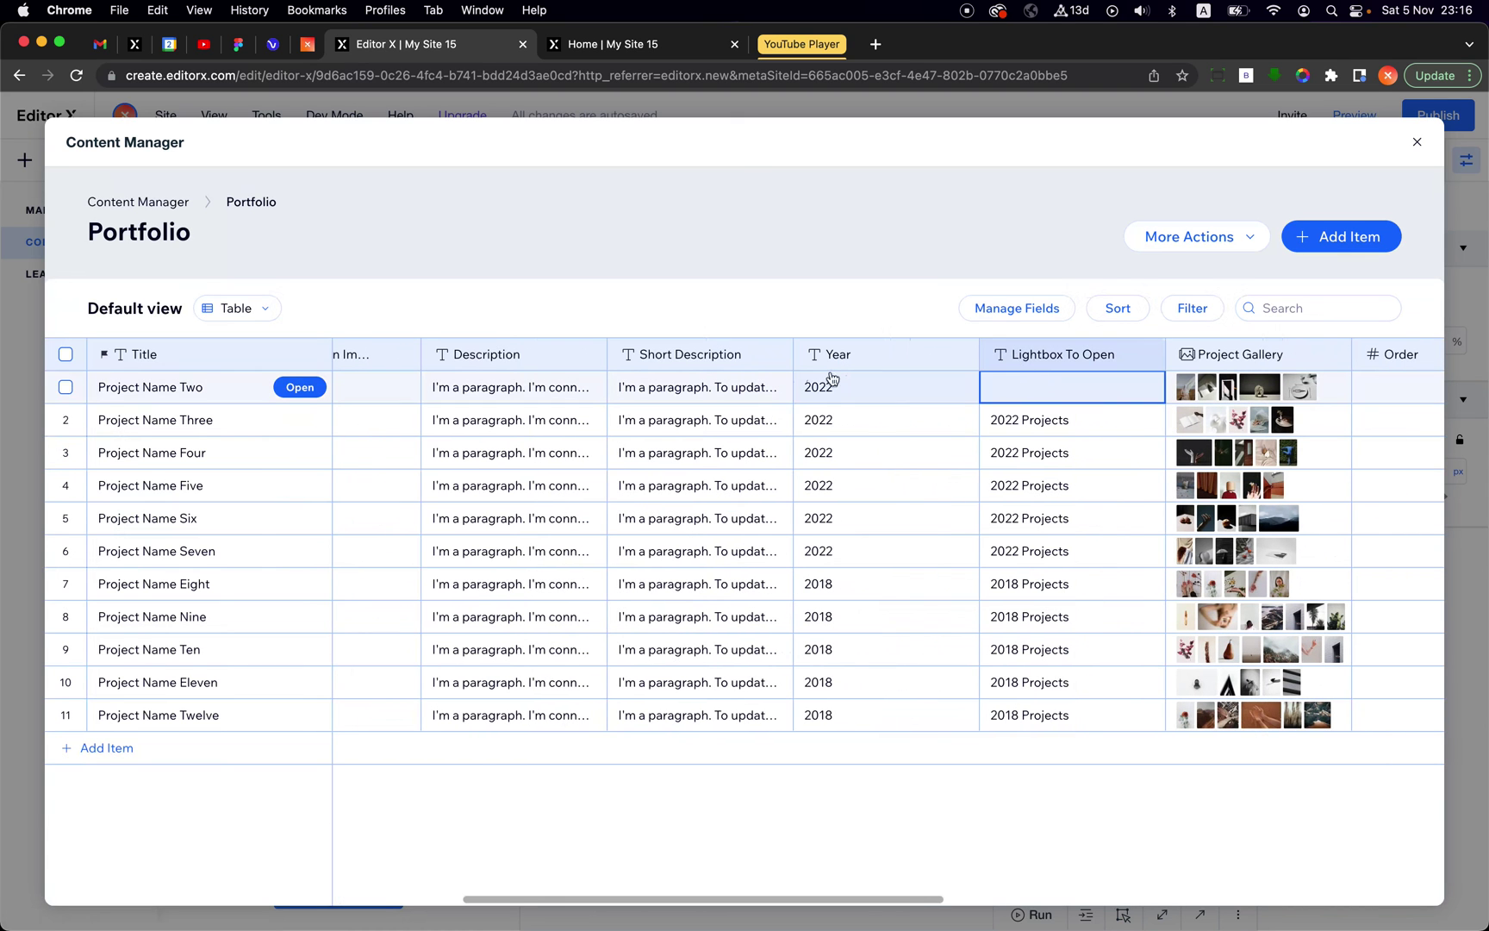
pyautogui.click(1024, 385)
pyautogui.press('super+v')
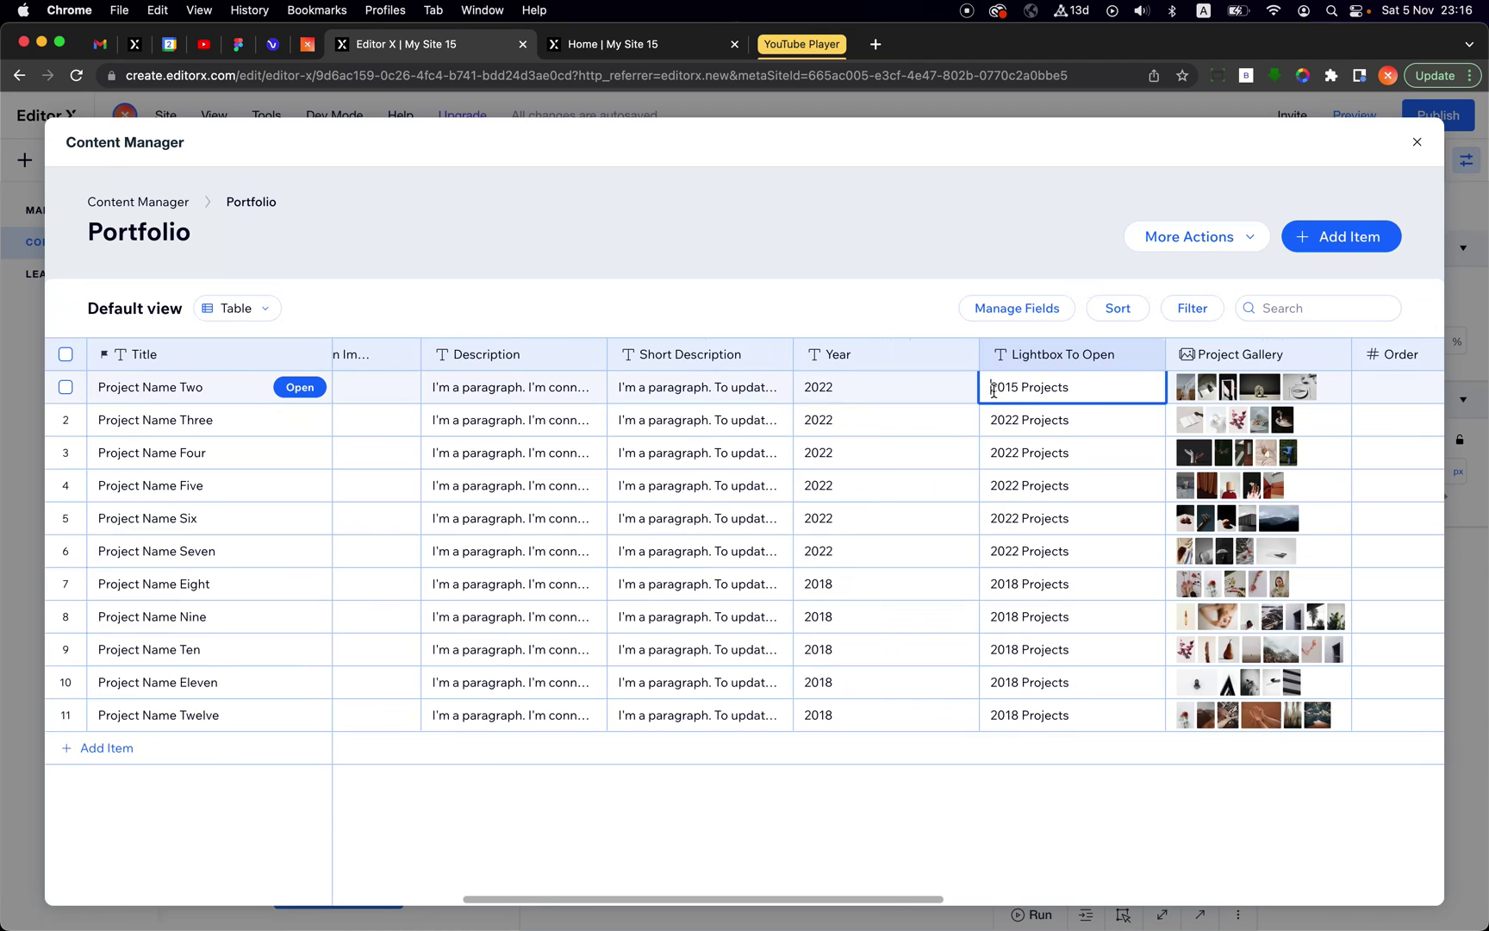
# Step: Set the Year of Project Name Two, Five, Nine and Twelve to 2015
pyautogui.click(842, 387)
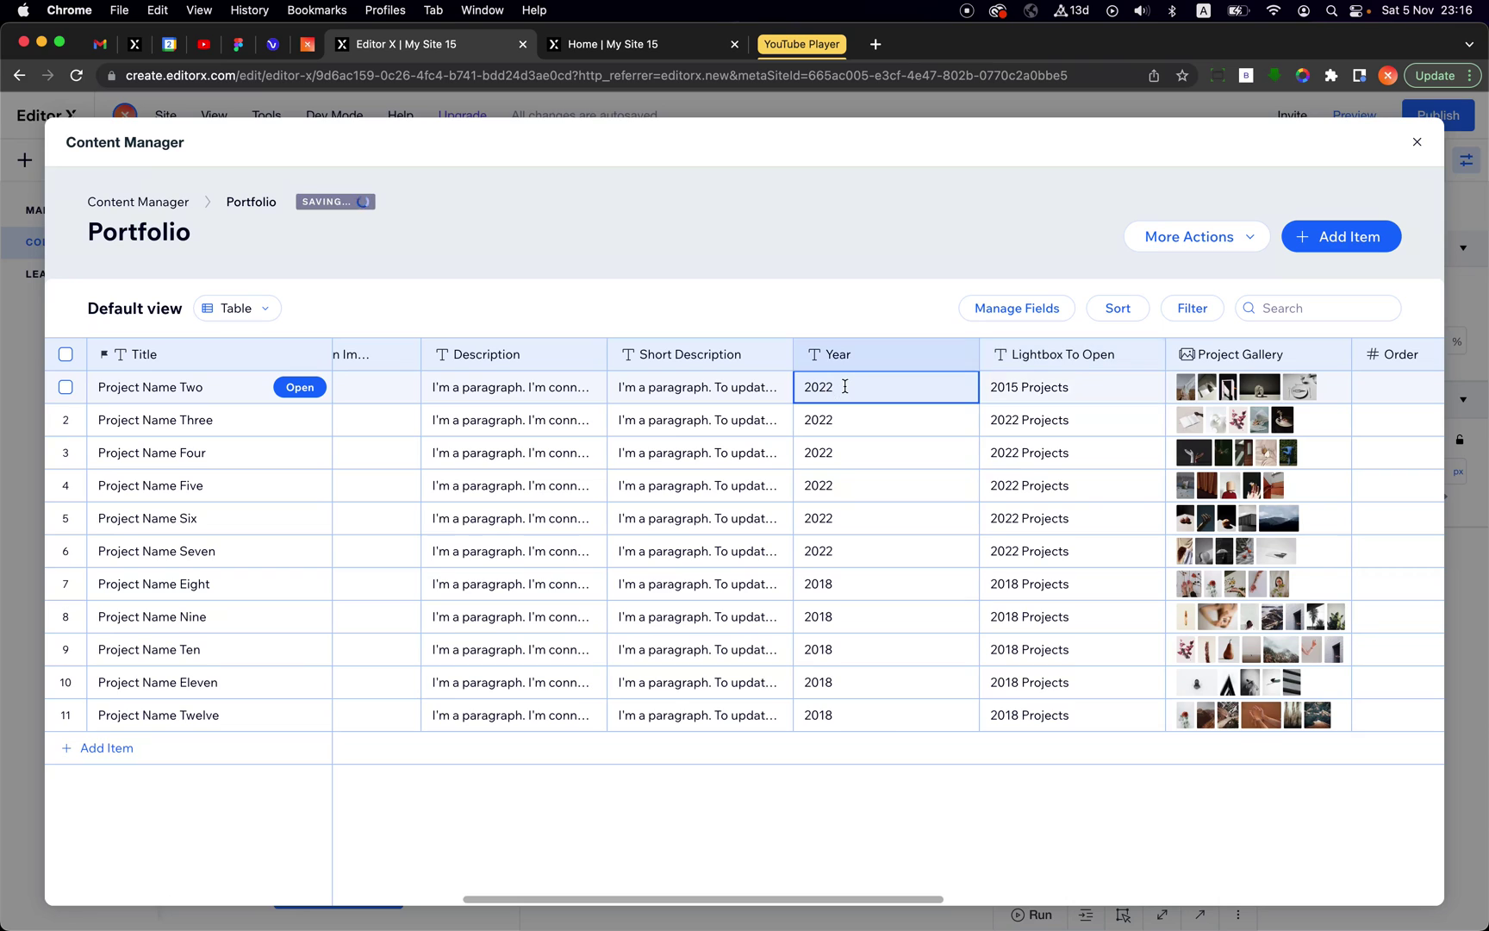
pyautogui.click(845, 387)
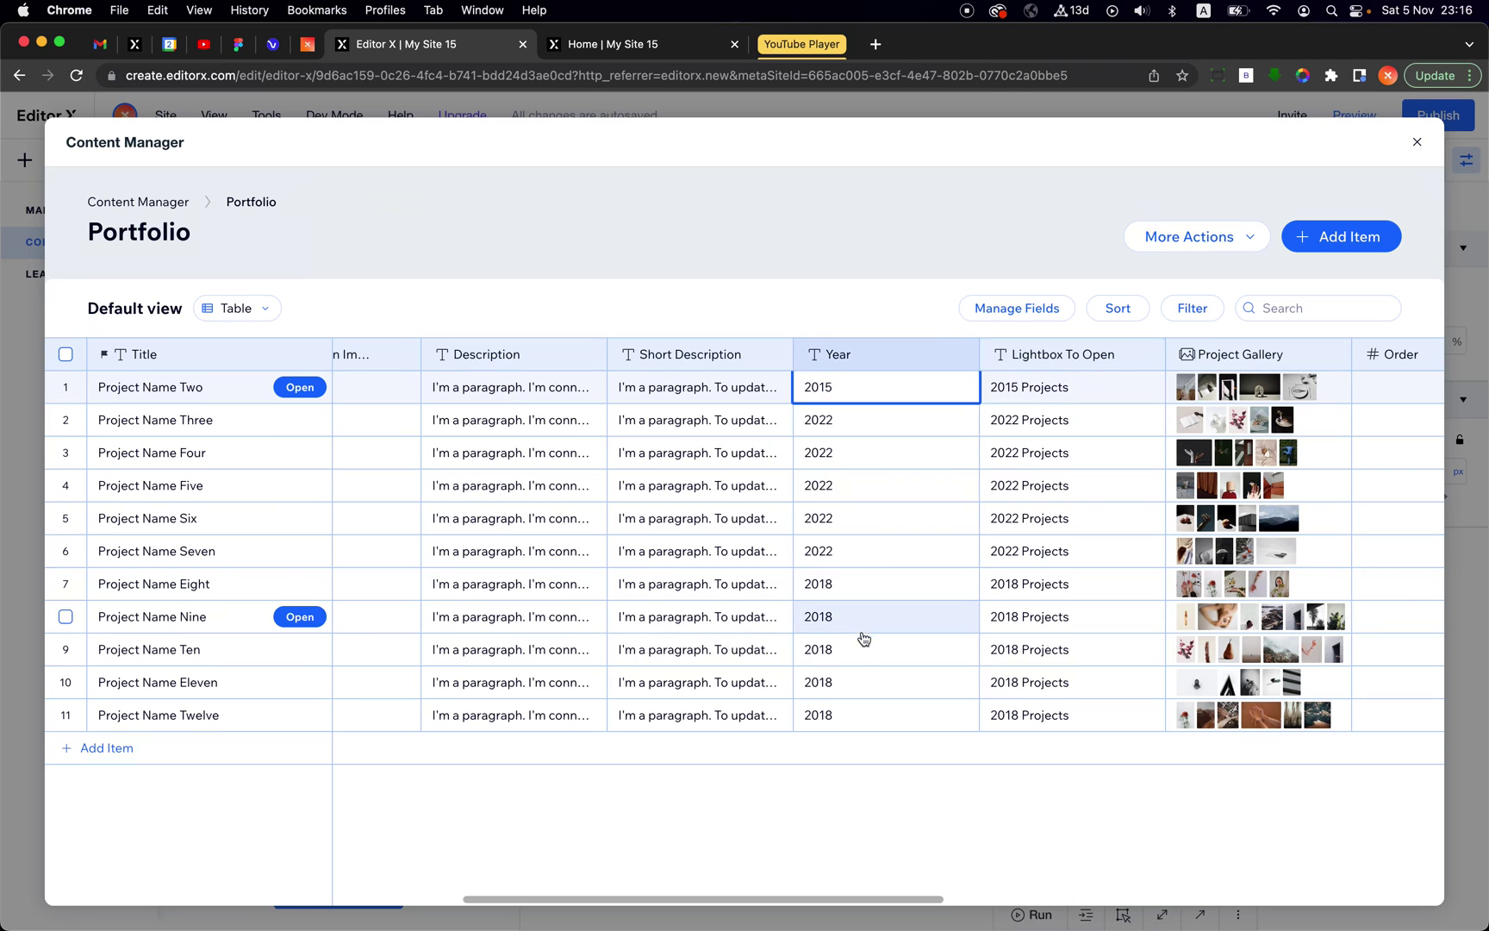
pyautogui.press('super+c')
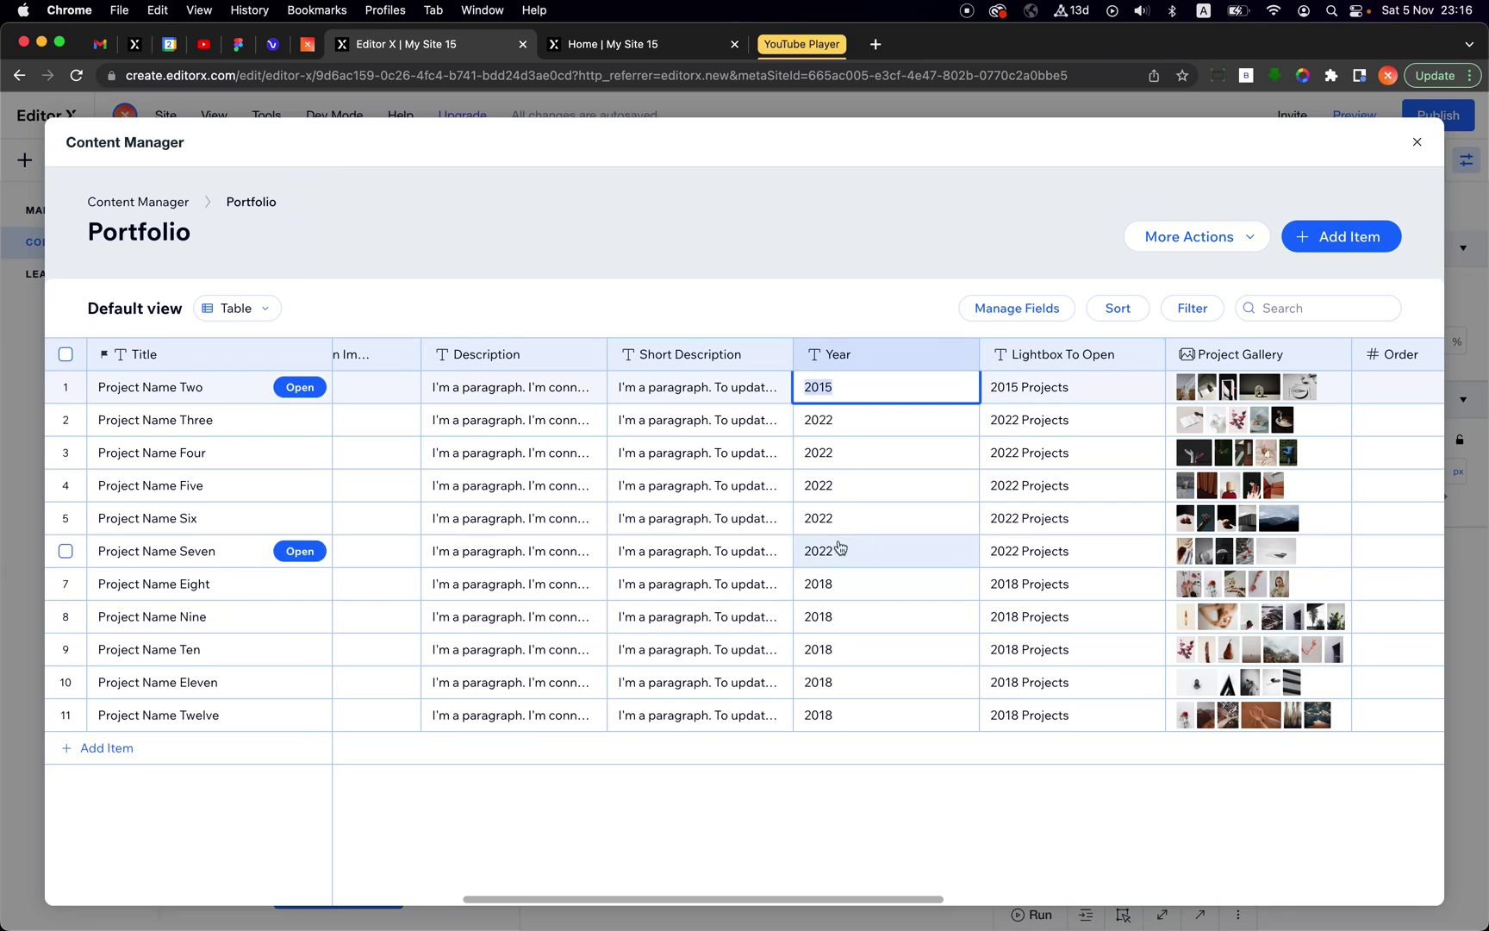
pyautogui.doubleClick(870, 487)
pyautogui.press('super+v')
pyautogui.doubleClick(864, 619)
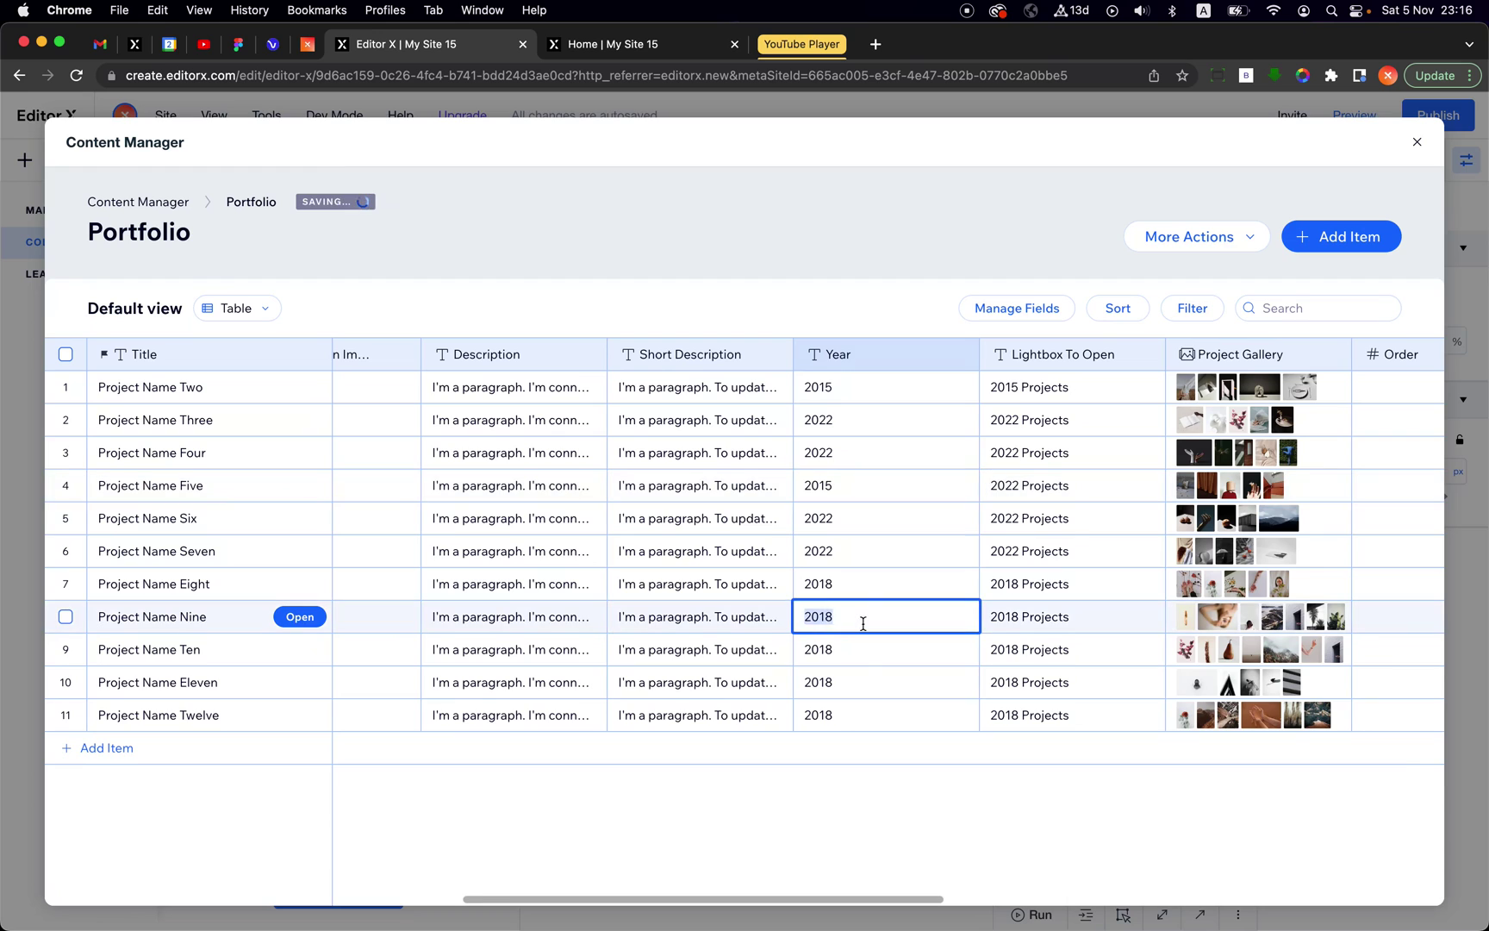
pyautogui.press('super+v')
pyautogui.doubleClick(861, 711)
pyautogui.press('super+v')
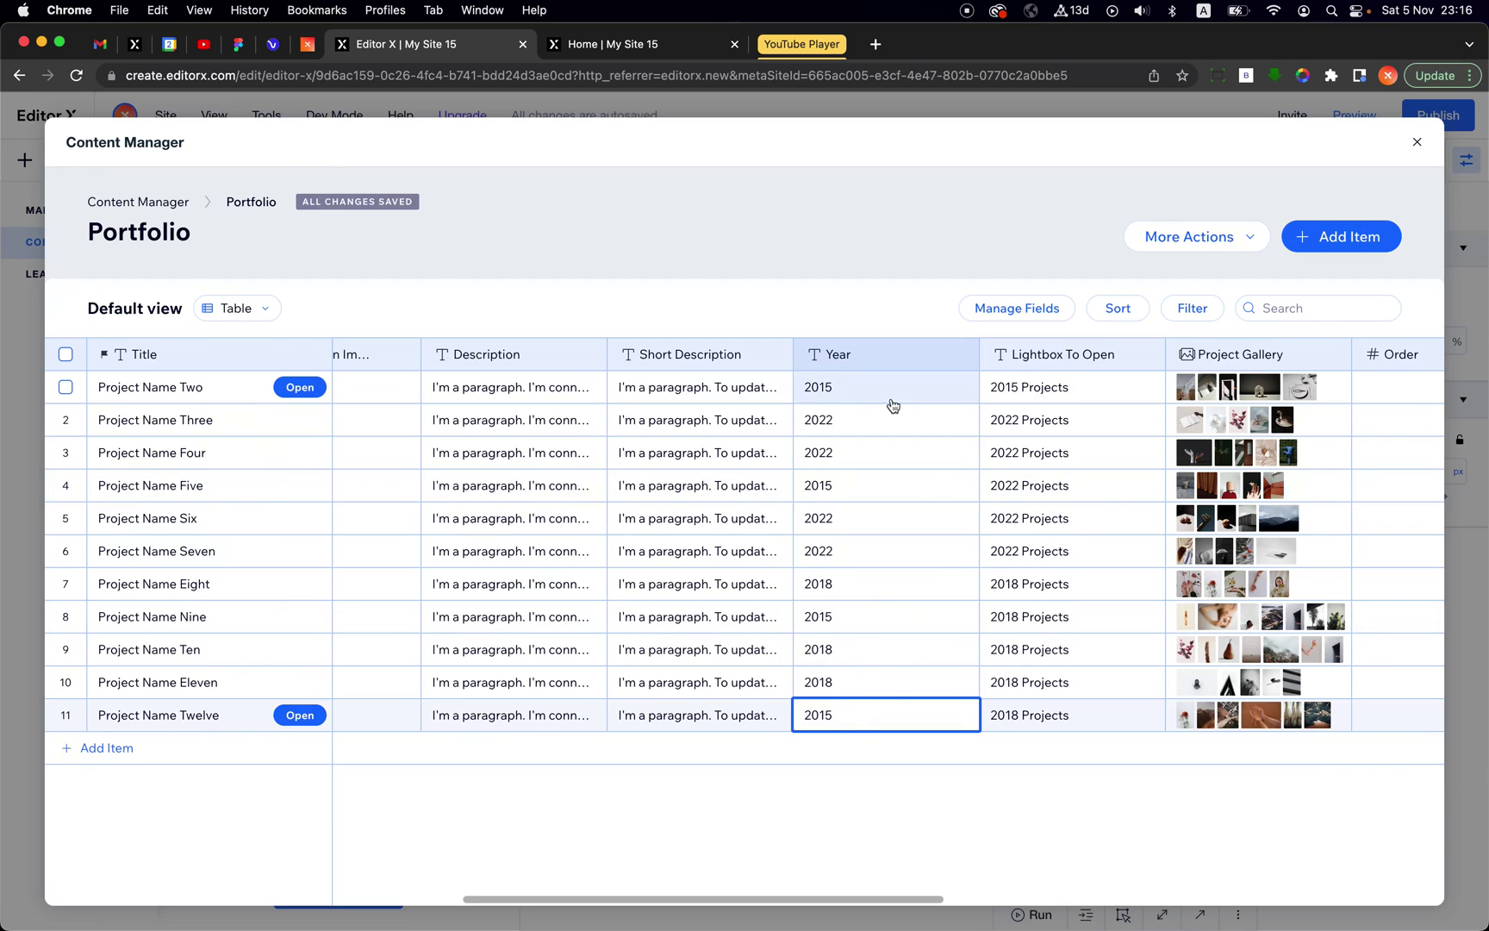
# Step: Set Lightbox To Open to "2015 Projects" for Project Name Five, Nine and Twelve, keeping Project Name Twelve's Year at 2015
pyautogui.doubleClick(1070, 386)
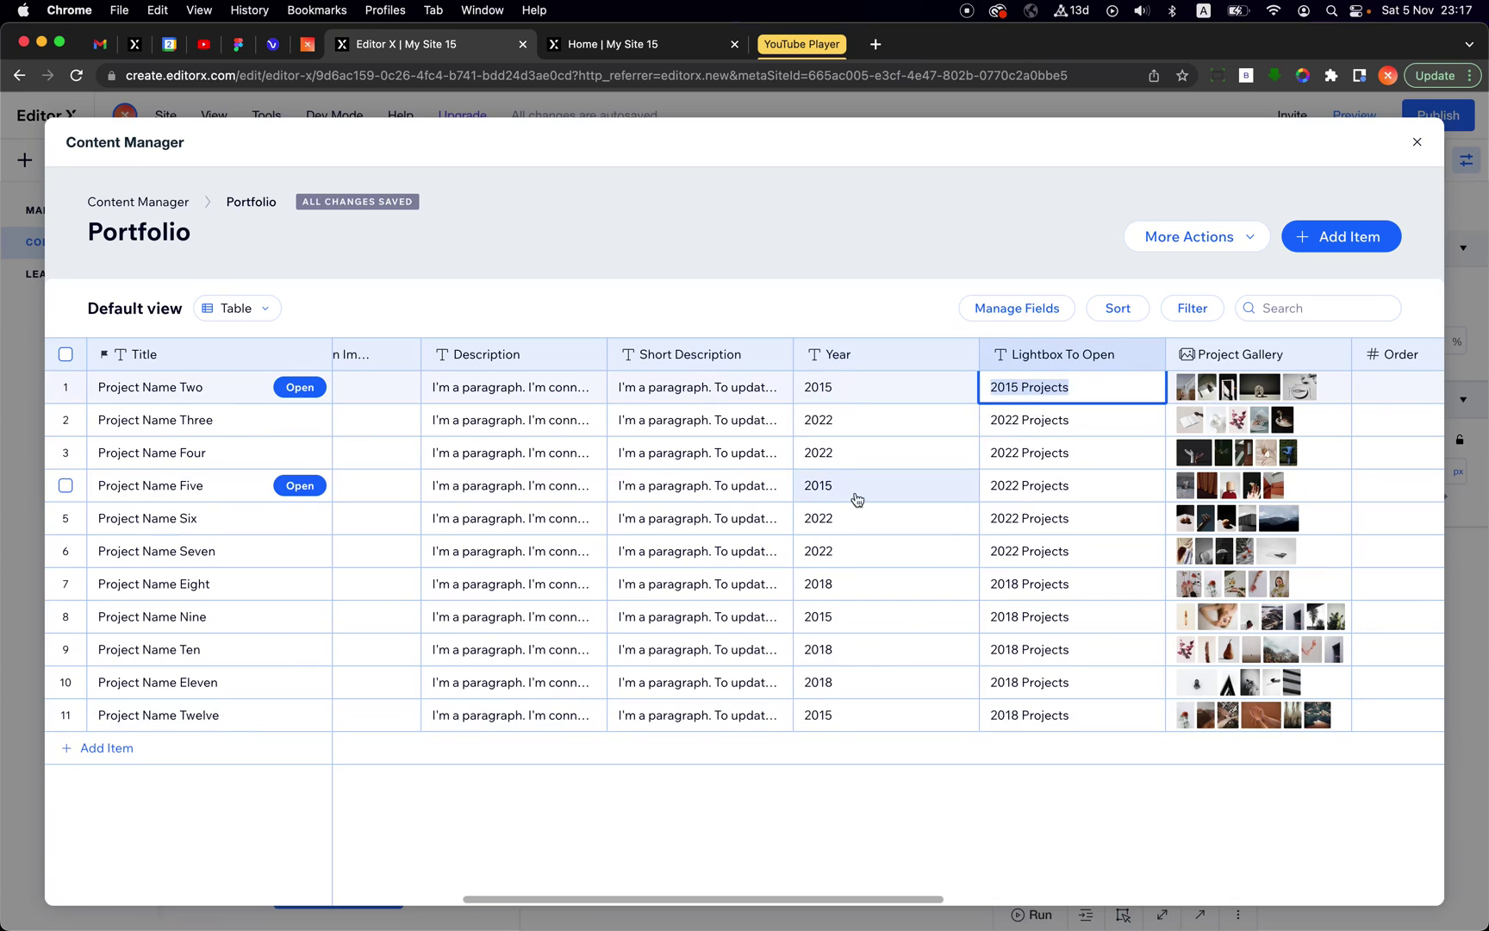
pyautogui.doubleClick(1057, 485)
pyautogui.press('super+v')
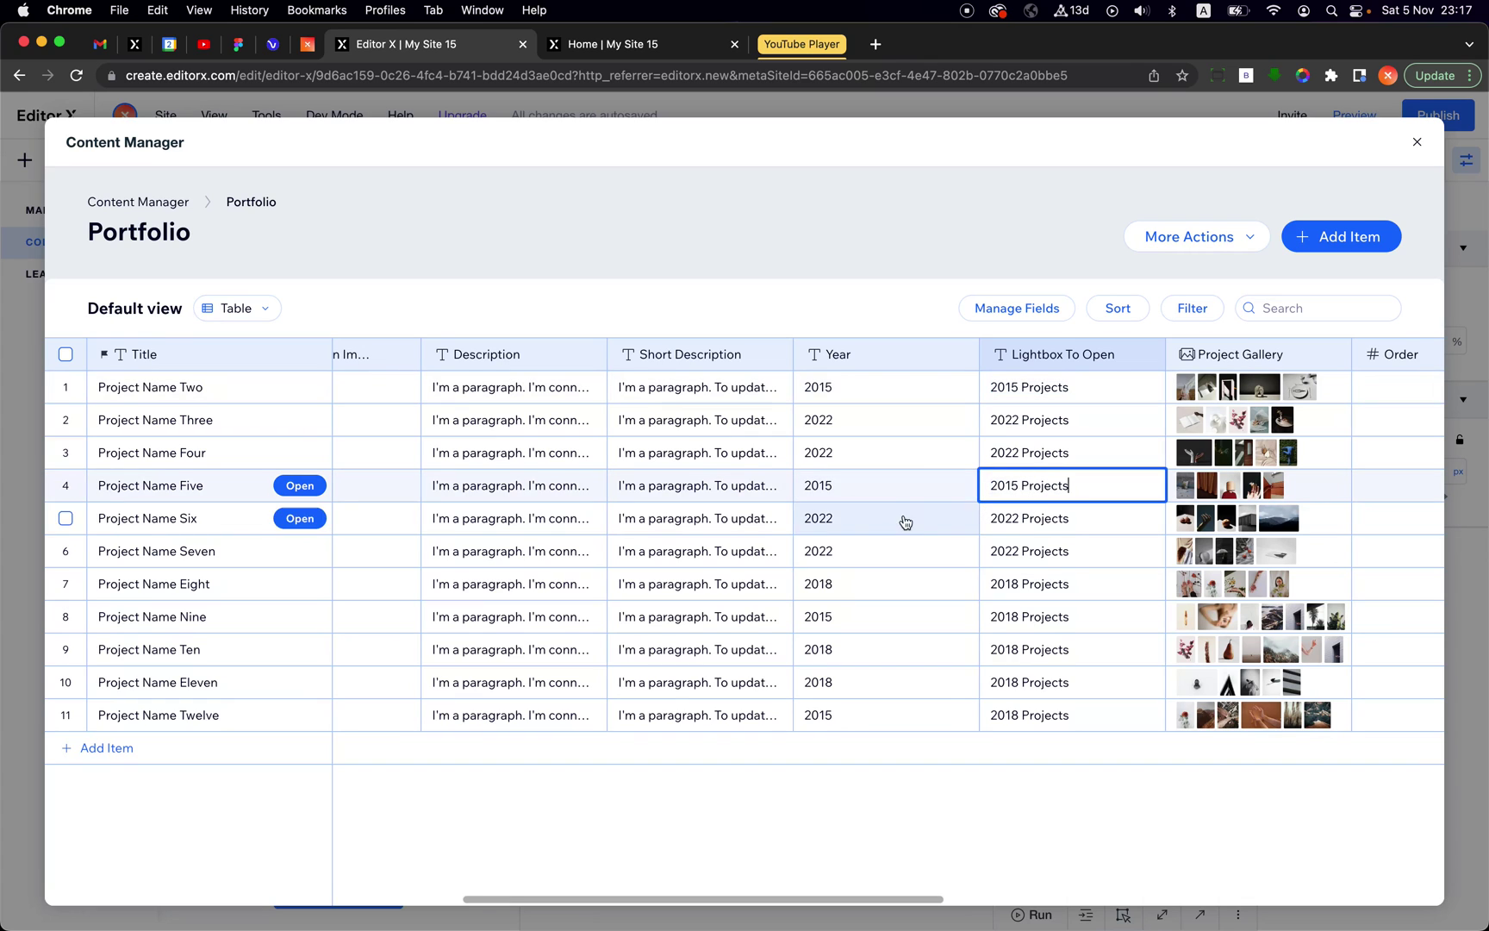
pyautogui.doubleClick(1040, 618)
pyautogui.press('super+v')
pyautogui.doubleClick(879, 715)
pyautogui.press('super+v')
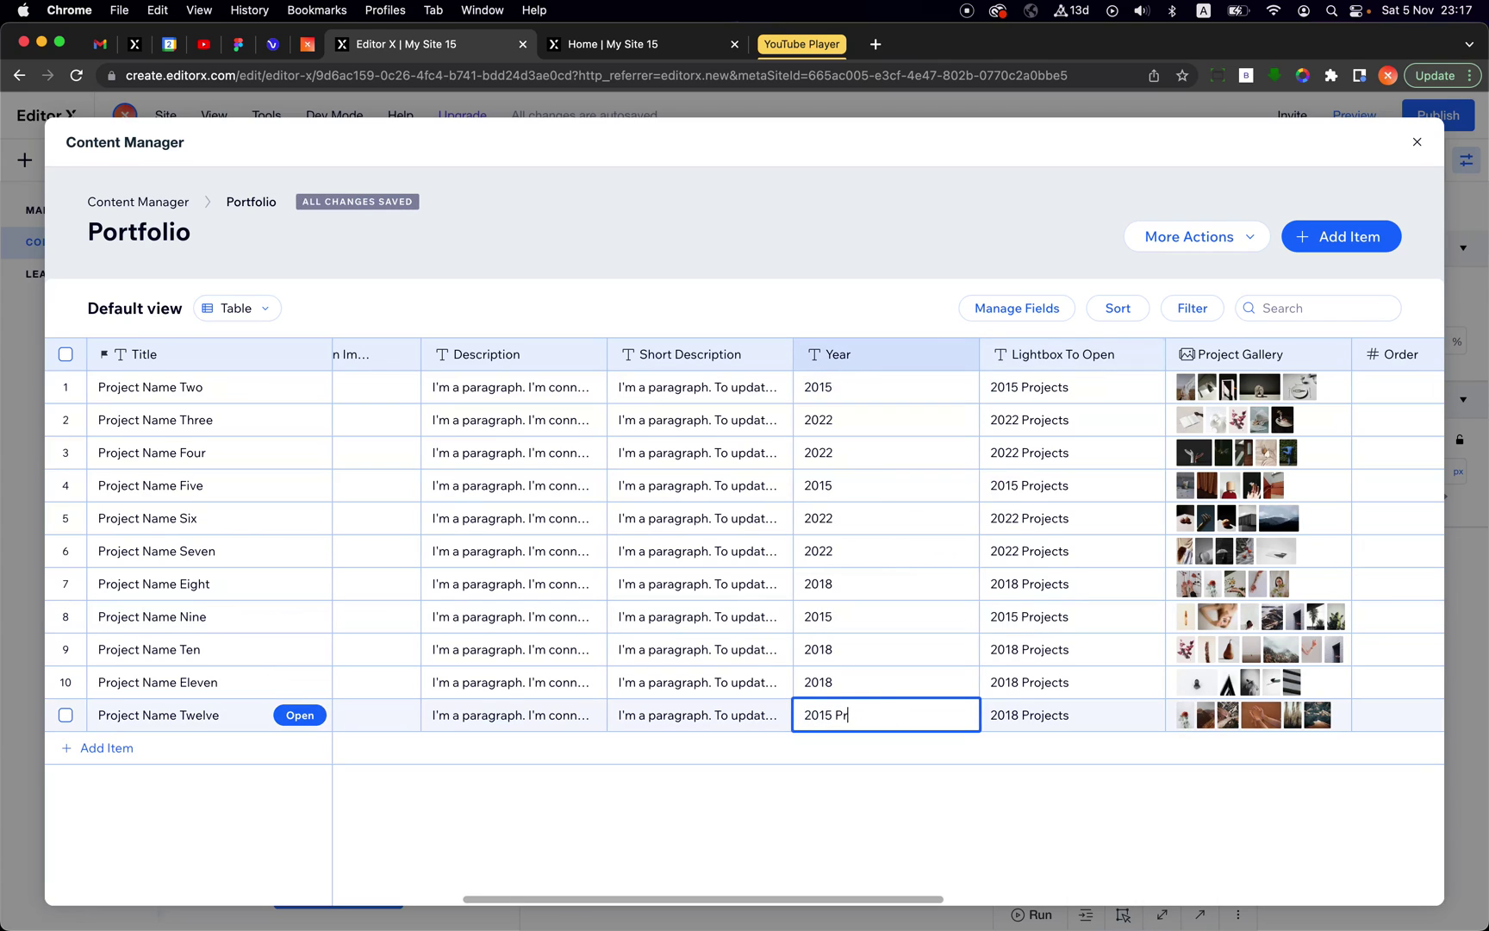
pyautogui.doubleClick(1070, 708)
pyautogui.press('super+v')
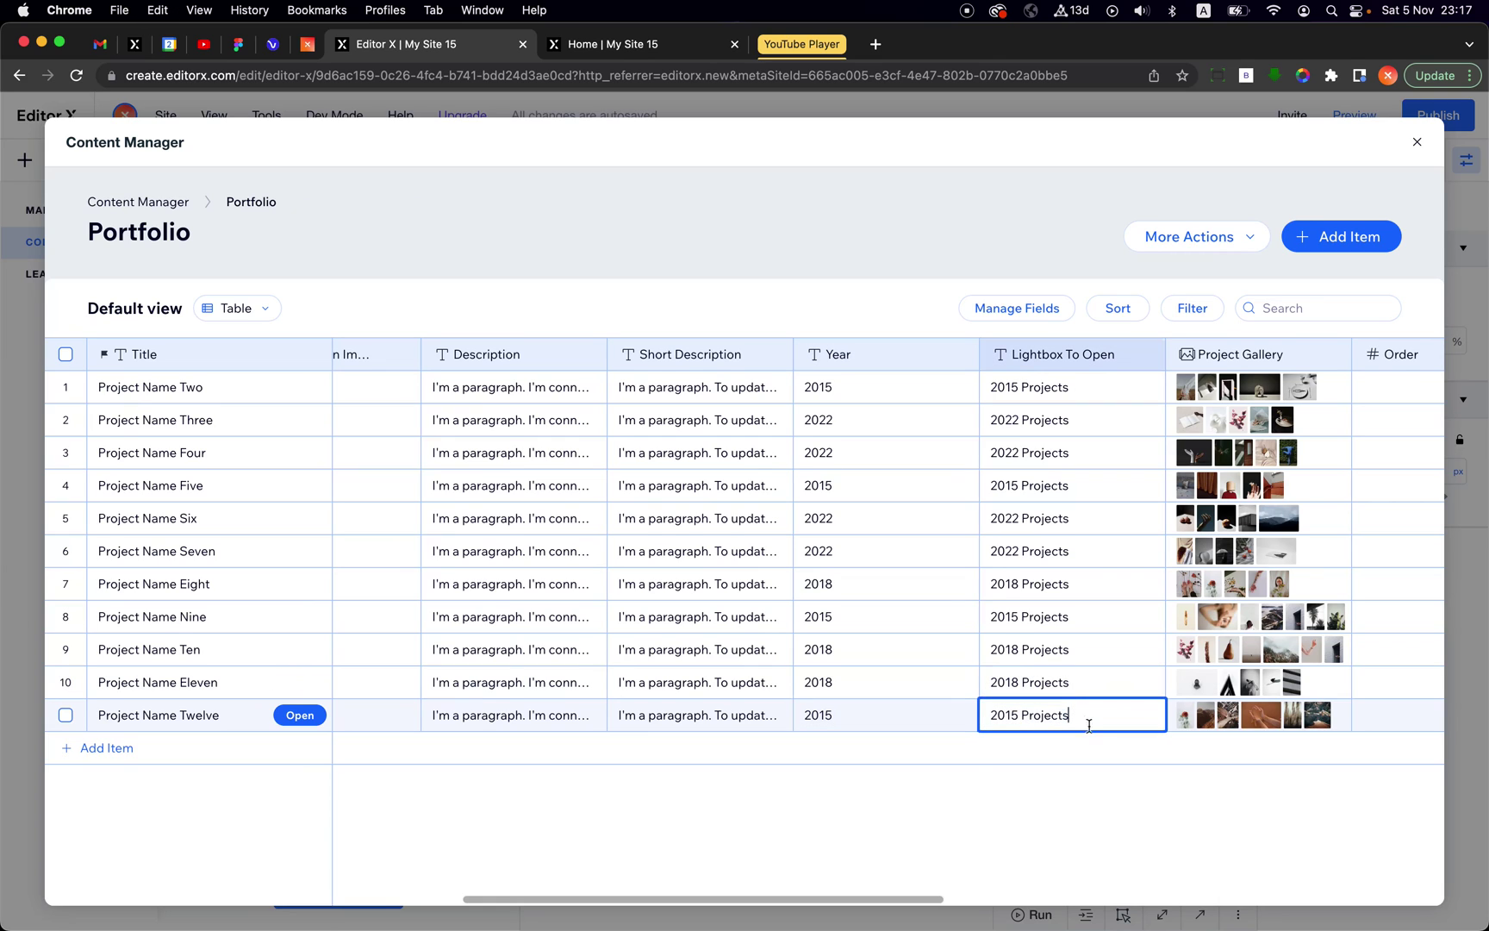
pyautogui.click(1074, 791)
# Step: Close the Portfolio collection and publish the site
pyautogui.click(1417, 142)
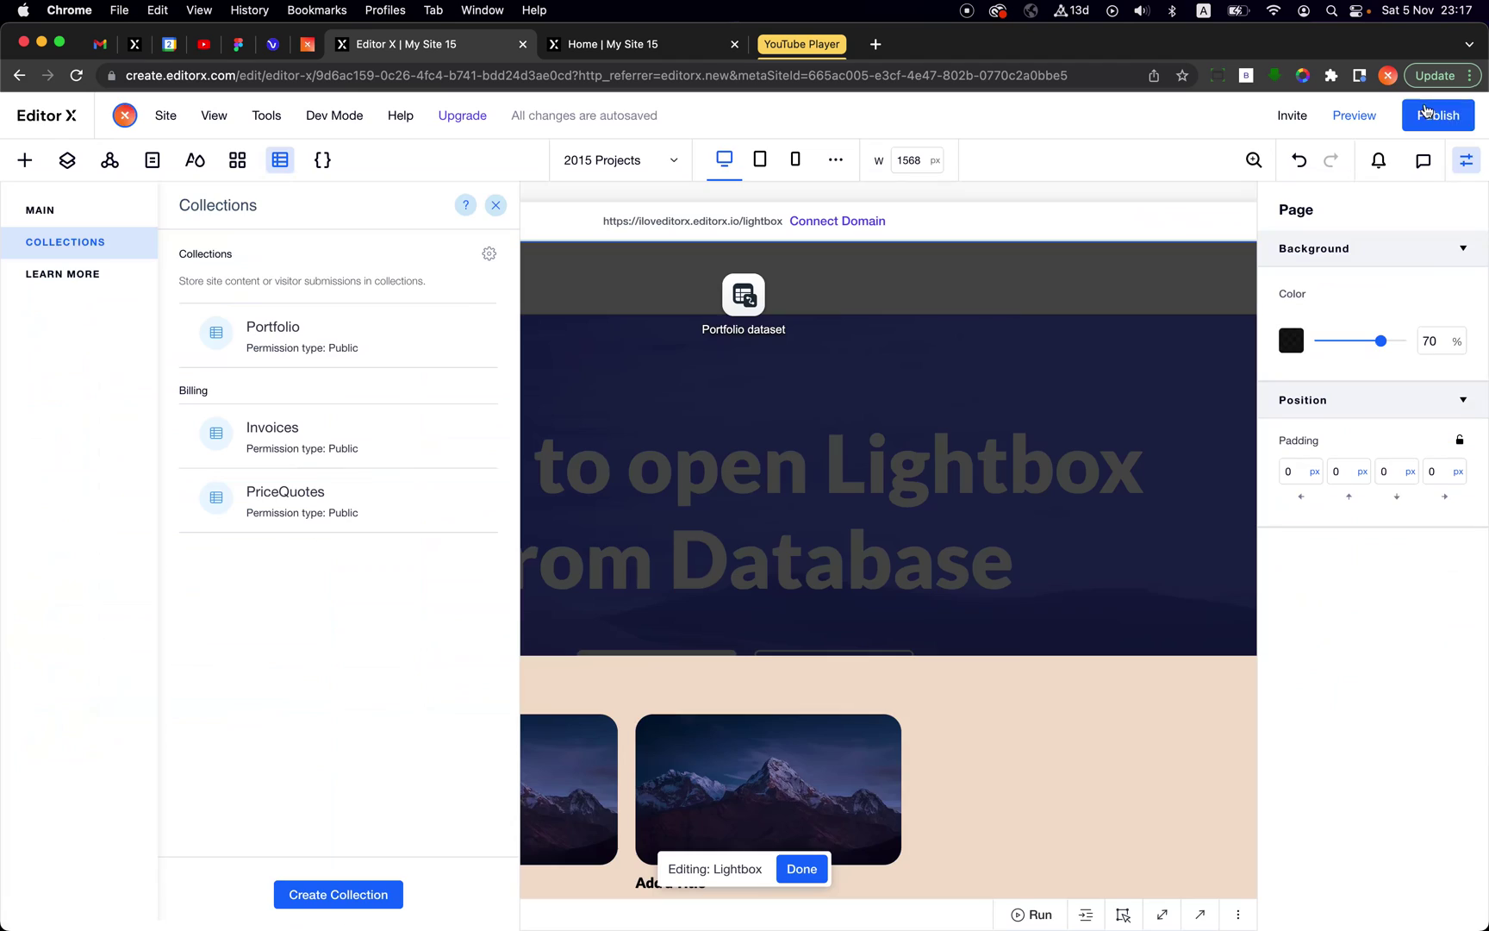
pyautogui.click(496, 205)
# Step: Select the 2015 Projects lightbox through its container and view its trigger settings
pyautogui.click(425, 662)
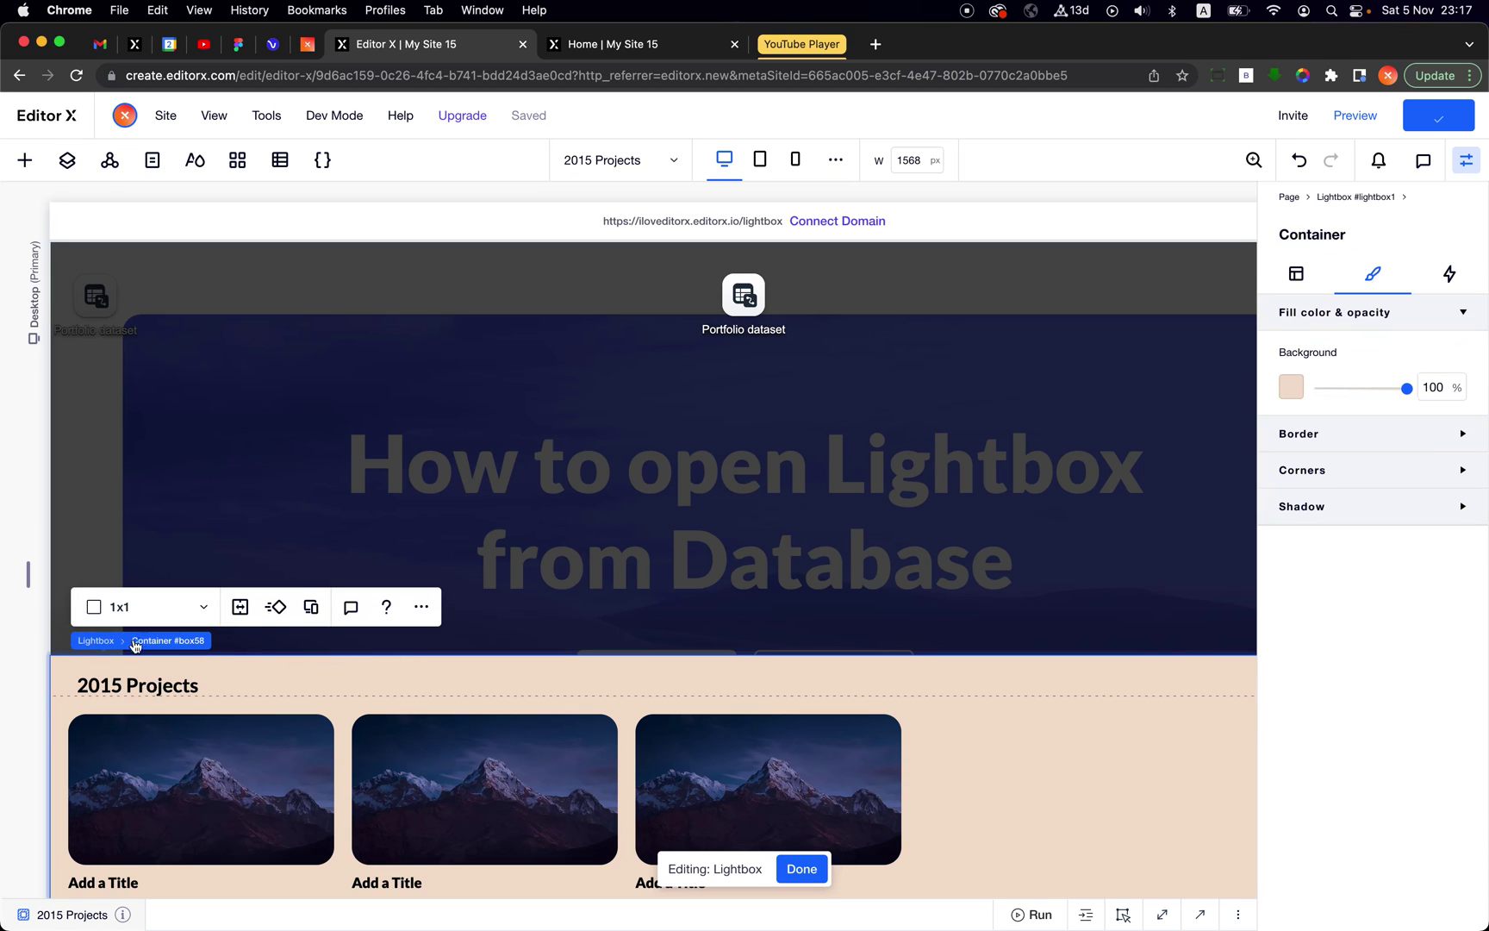
pyautogui.click(97, 639)
pyautogui.press('Escape')
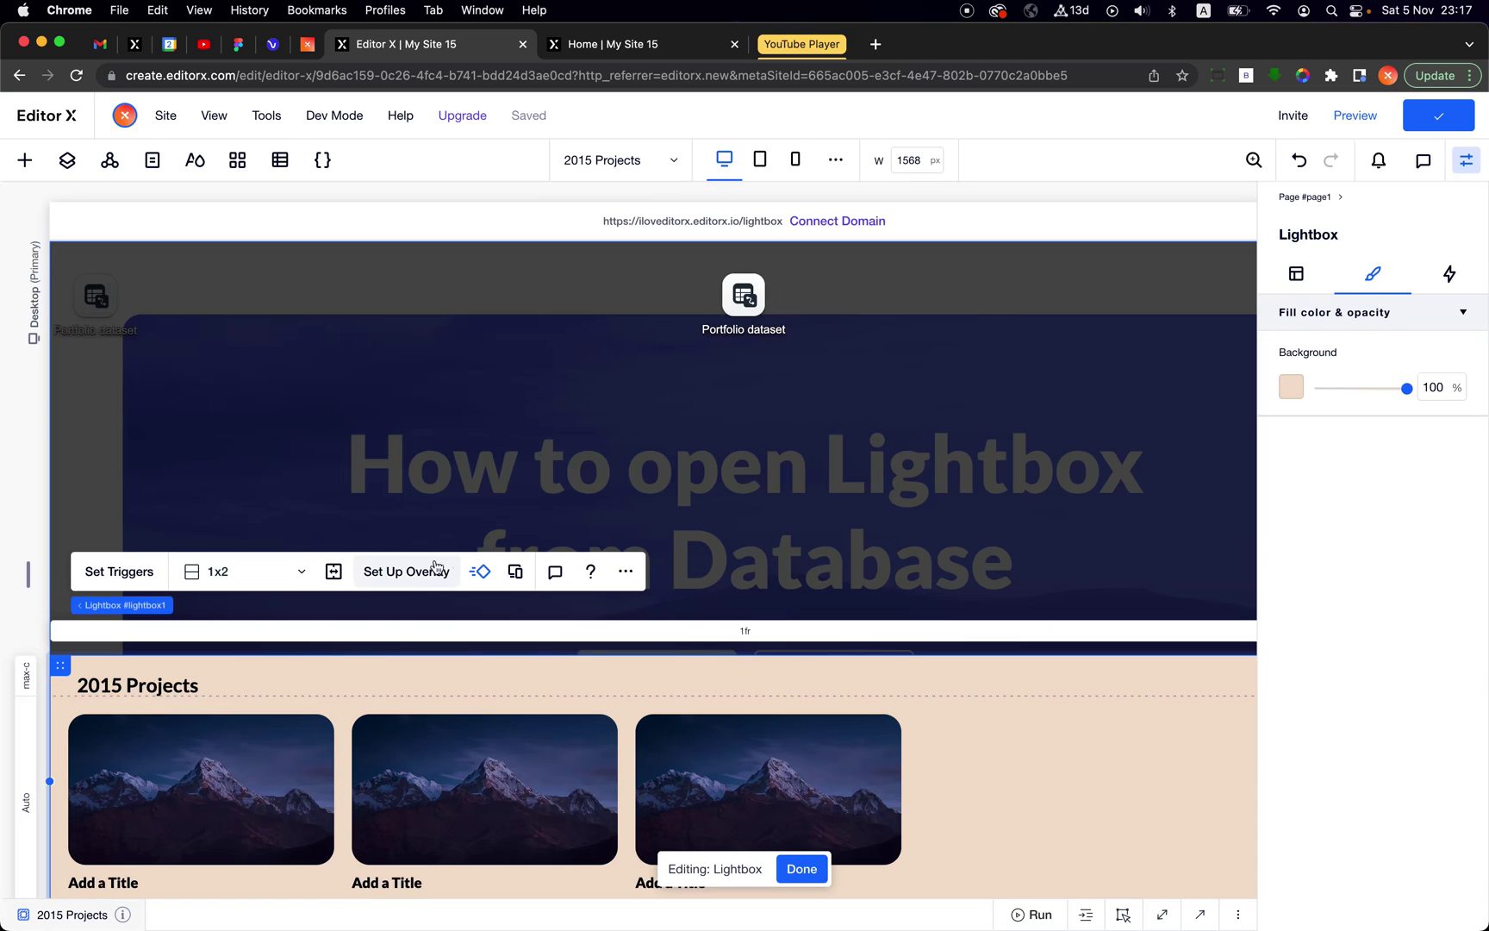
pyautogui.click(129, 572)
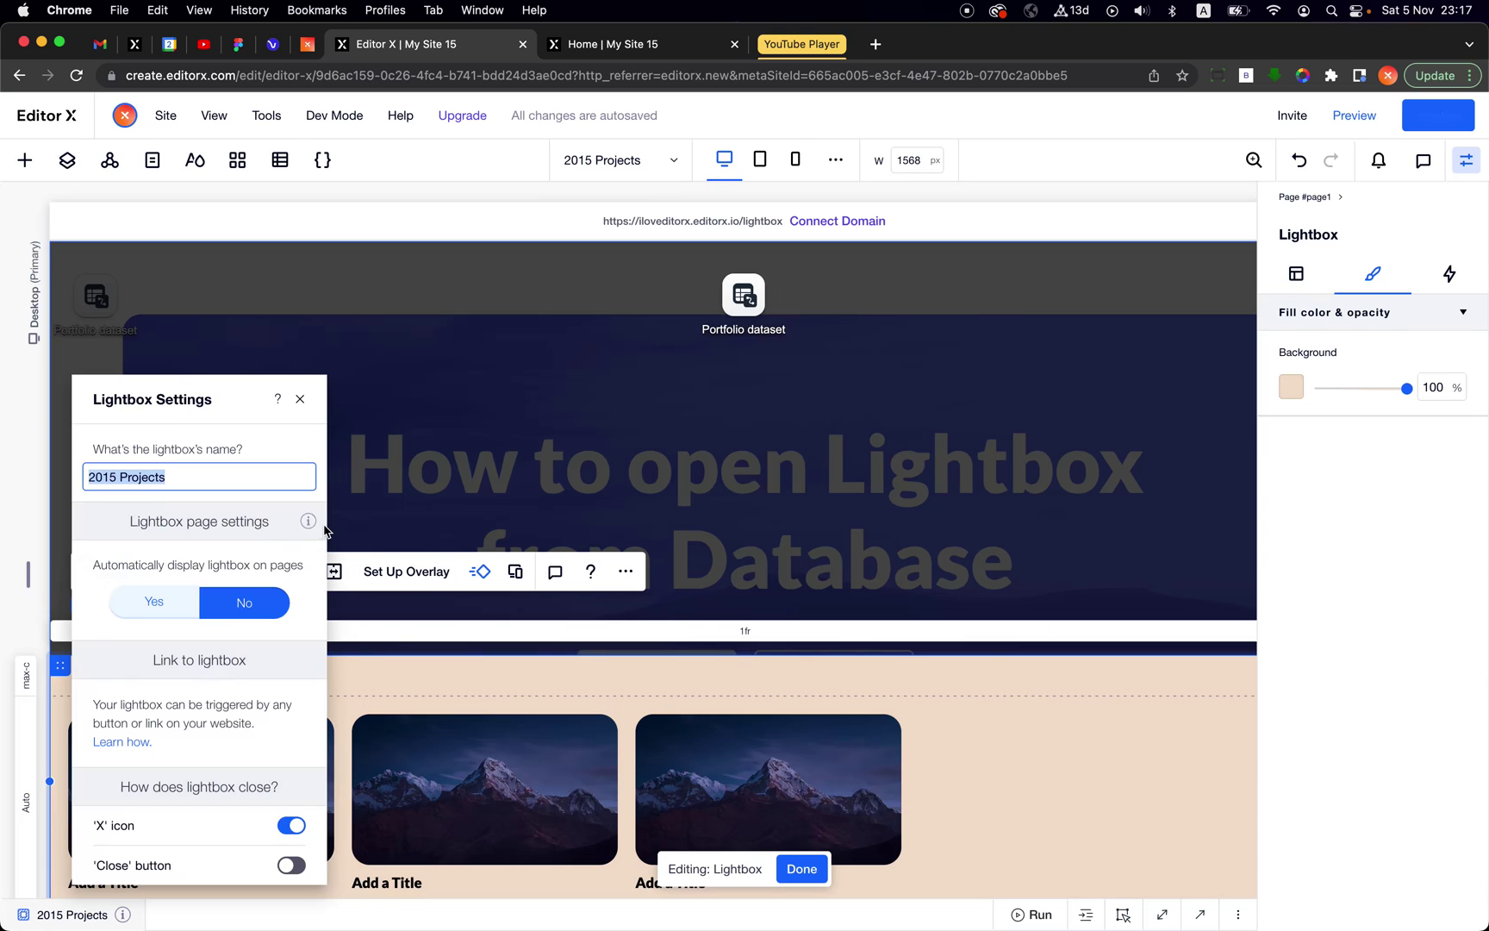
# Step: Switch to the live site and open the lightbox of Project Name Two under My Projects
pyautogui.click(657, 40)
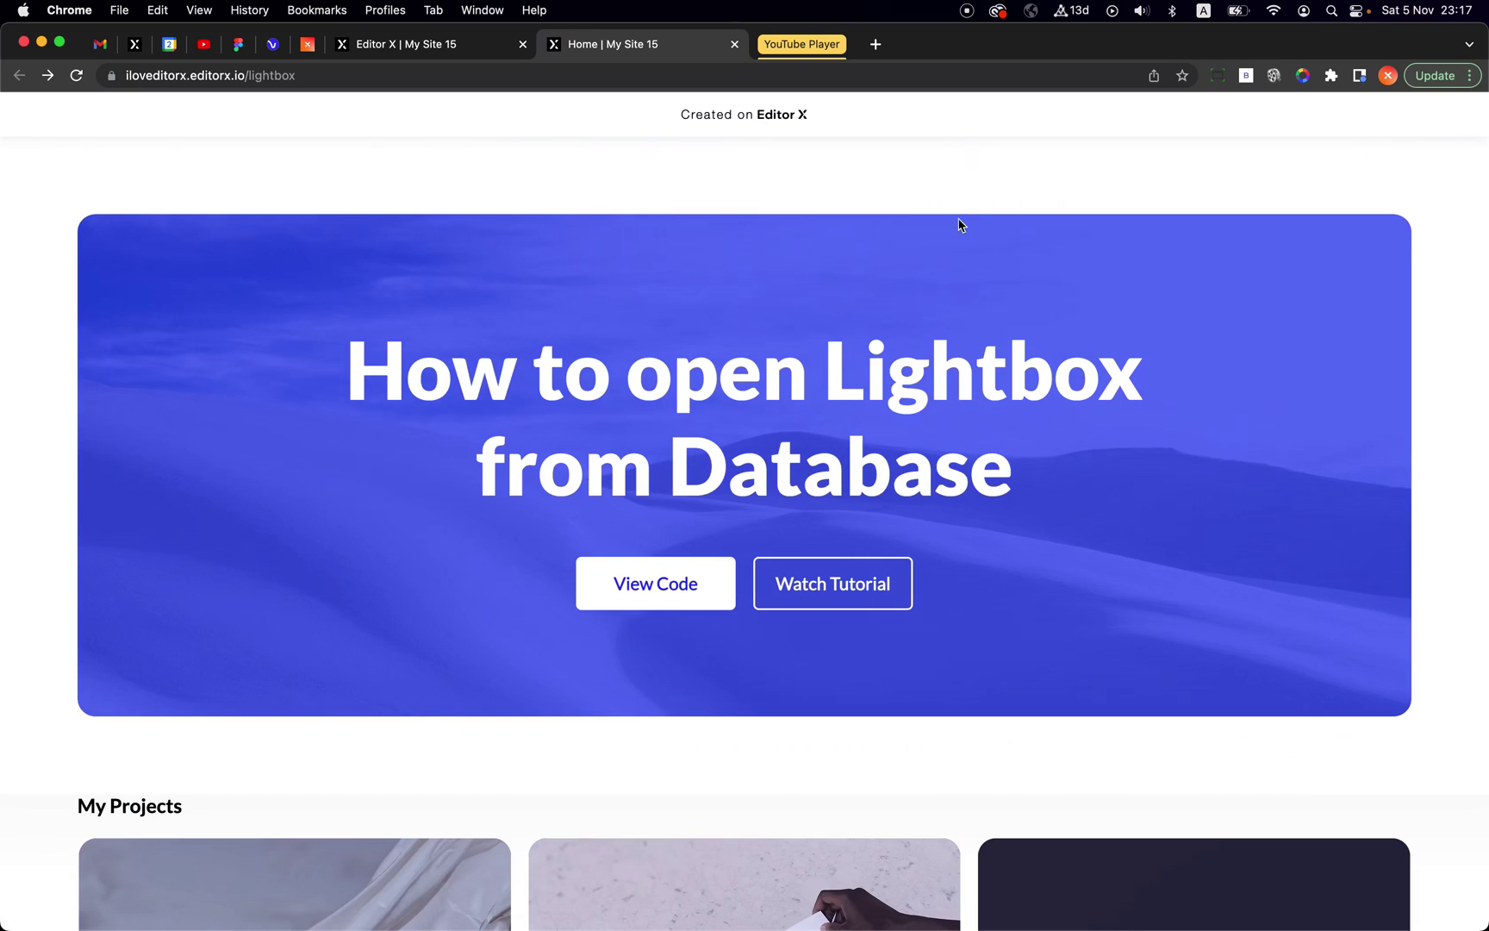
pyautogui.scroll(-5, 465, 306)
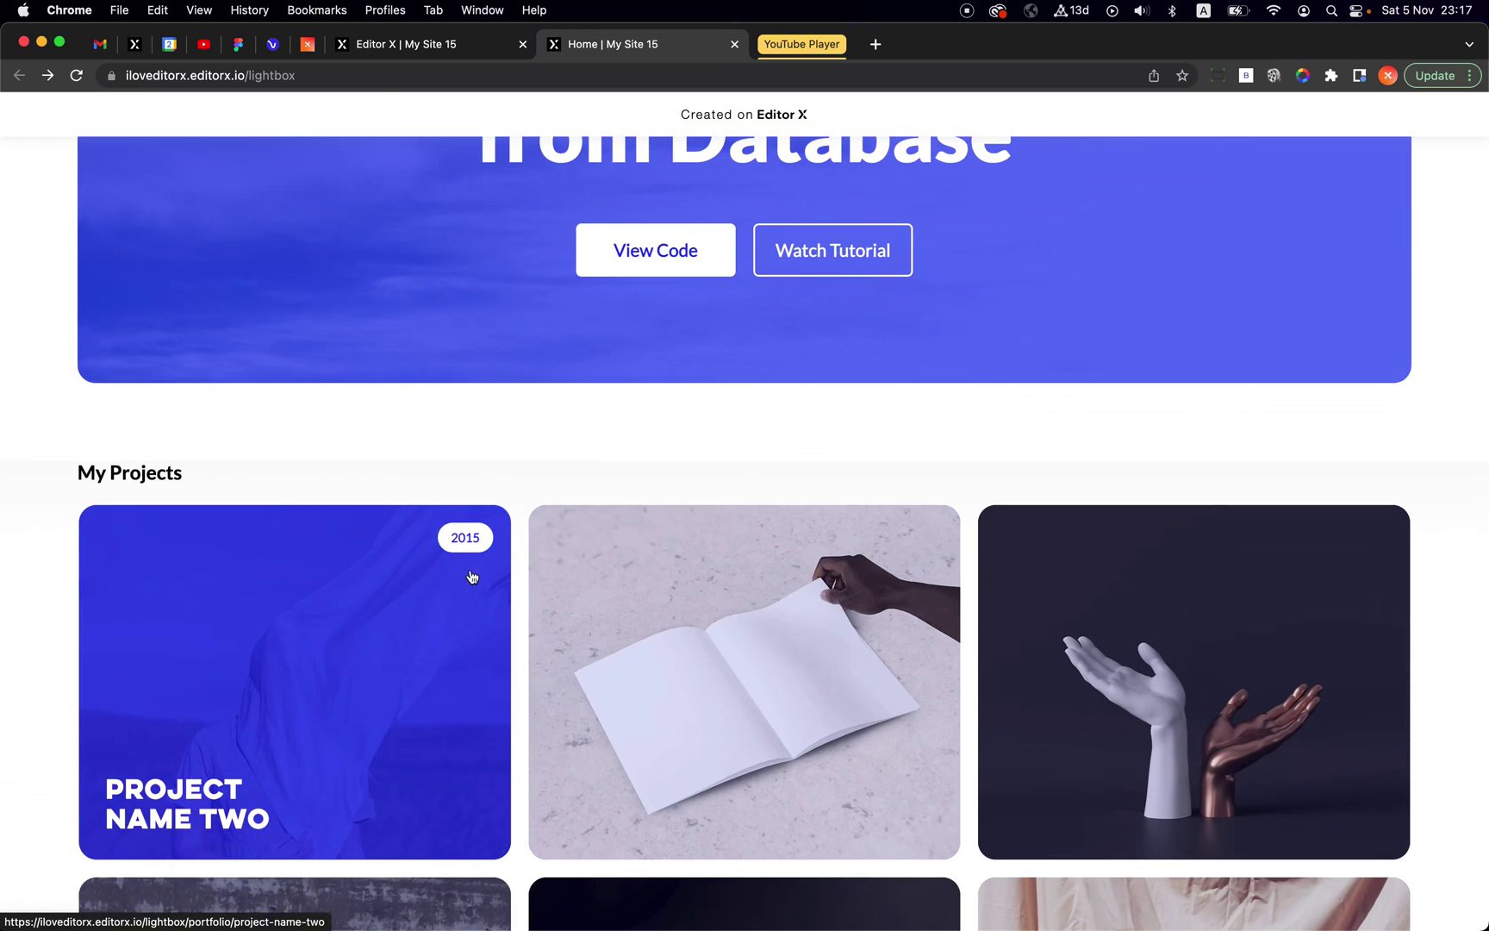
pyautogui.click(426, 597)
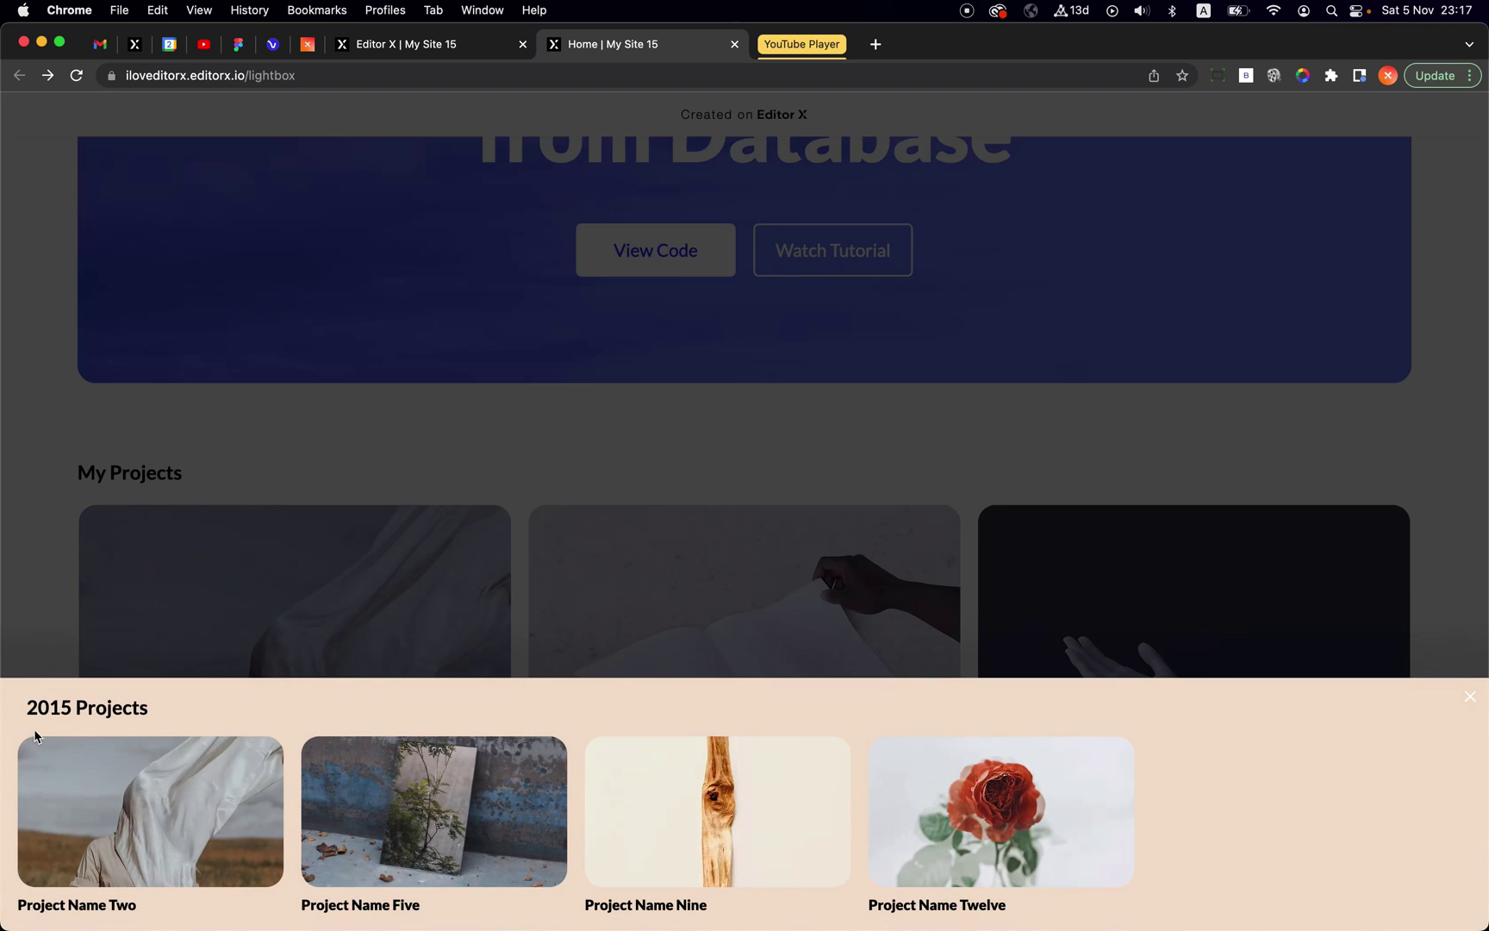
# Step: Close the 2015 Projects lightbox and test the year buttons of other projects, opening and closing Project Name Eight's lightbox
pyautogui.click(350, 559)
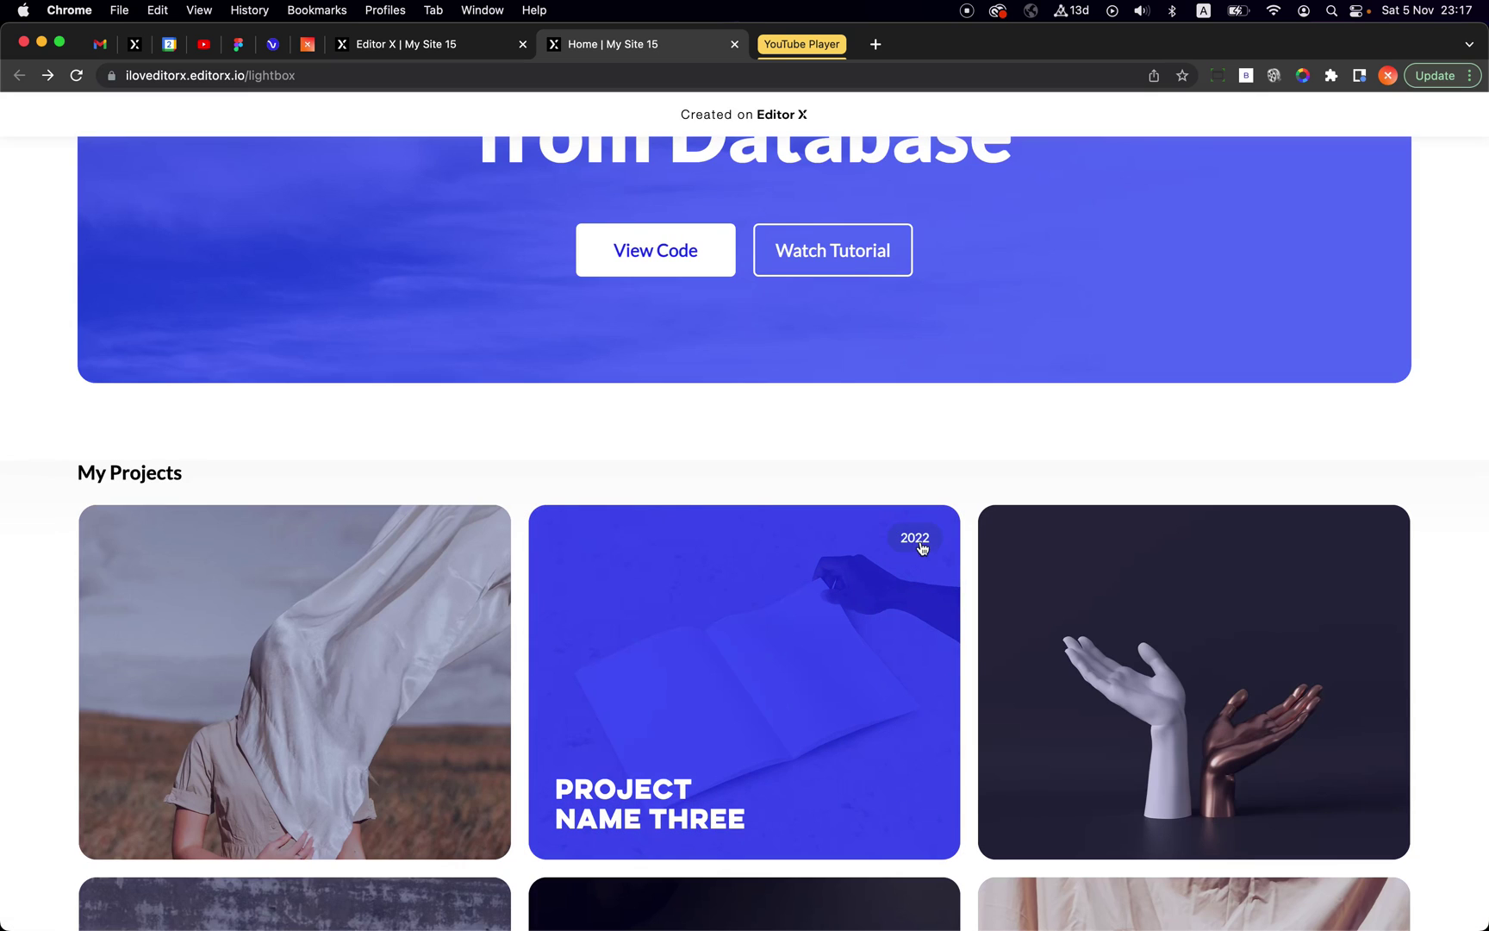
pyautogui.click(743, 682)
pyautogui.click(455, 528)
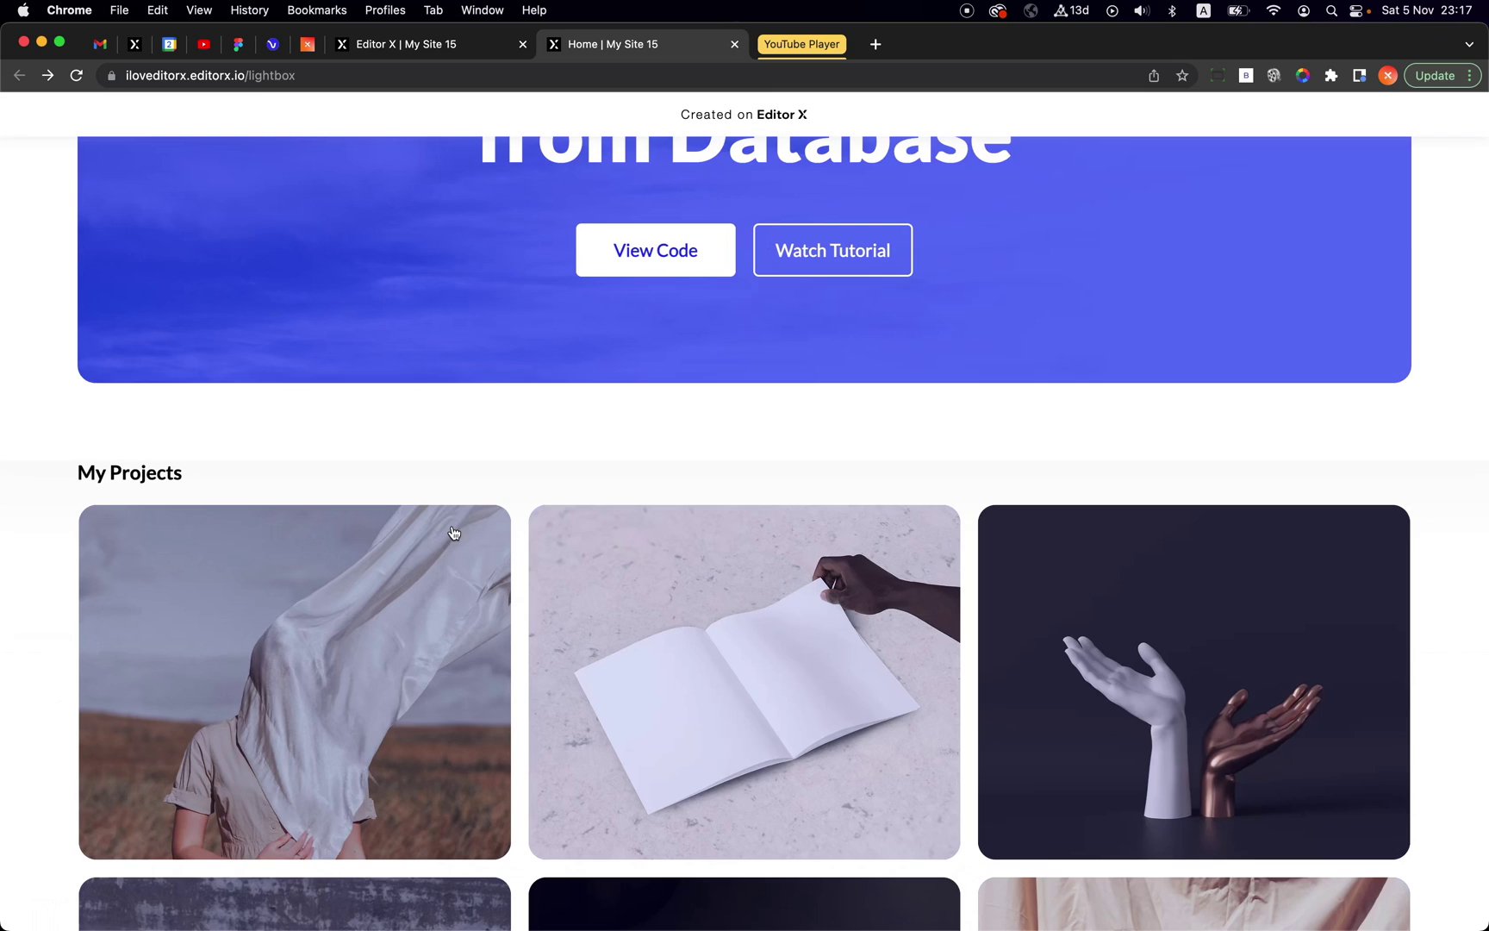
pyautogui.scroll(-7, 1209, 662)
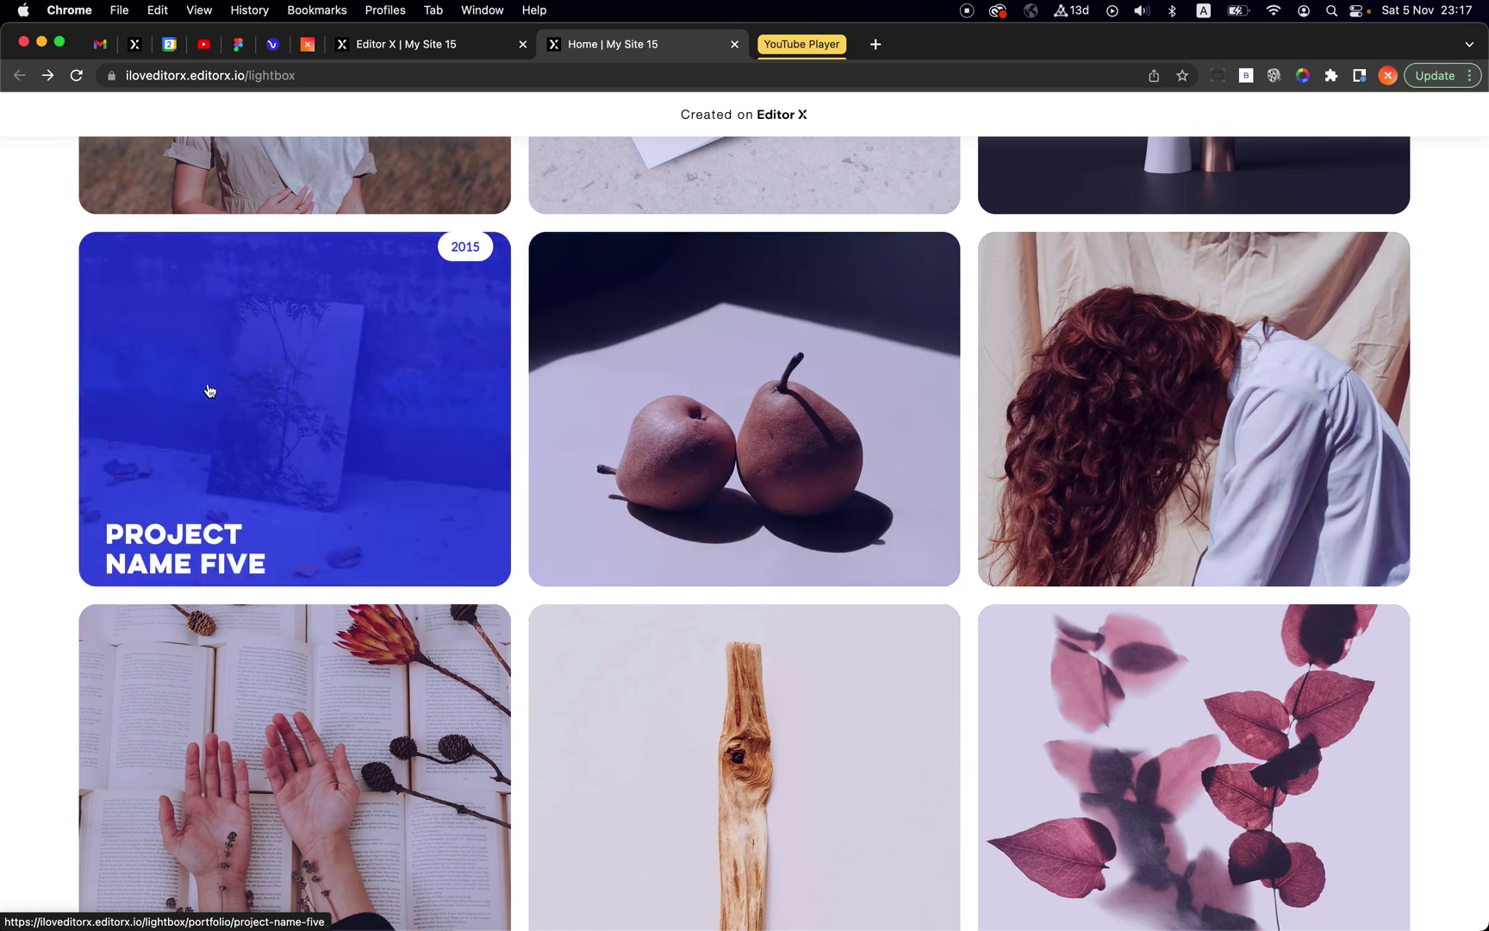
pyautogui.click(466, 651)
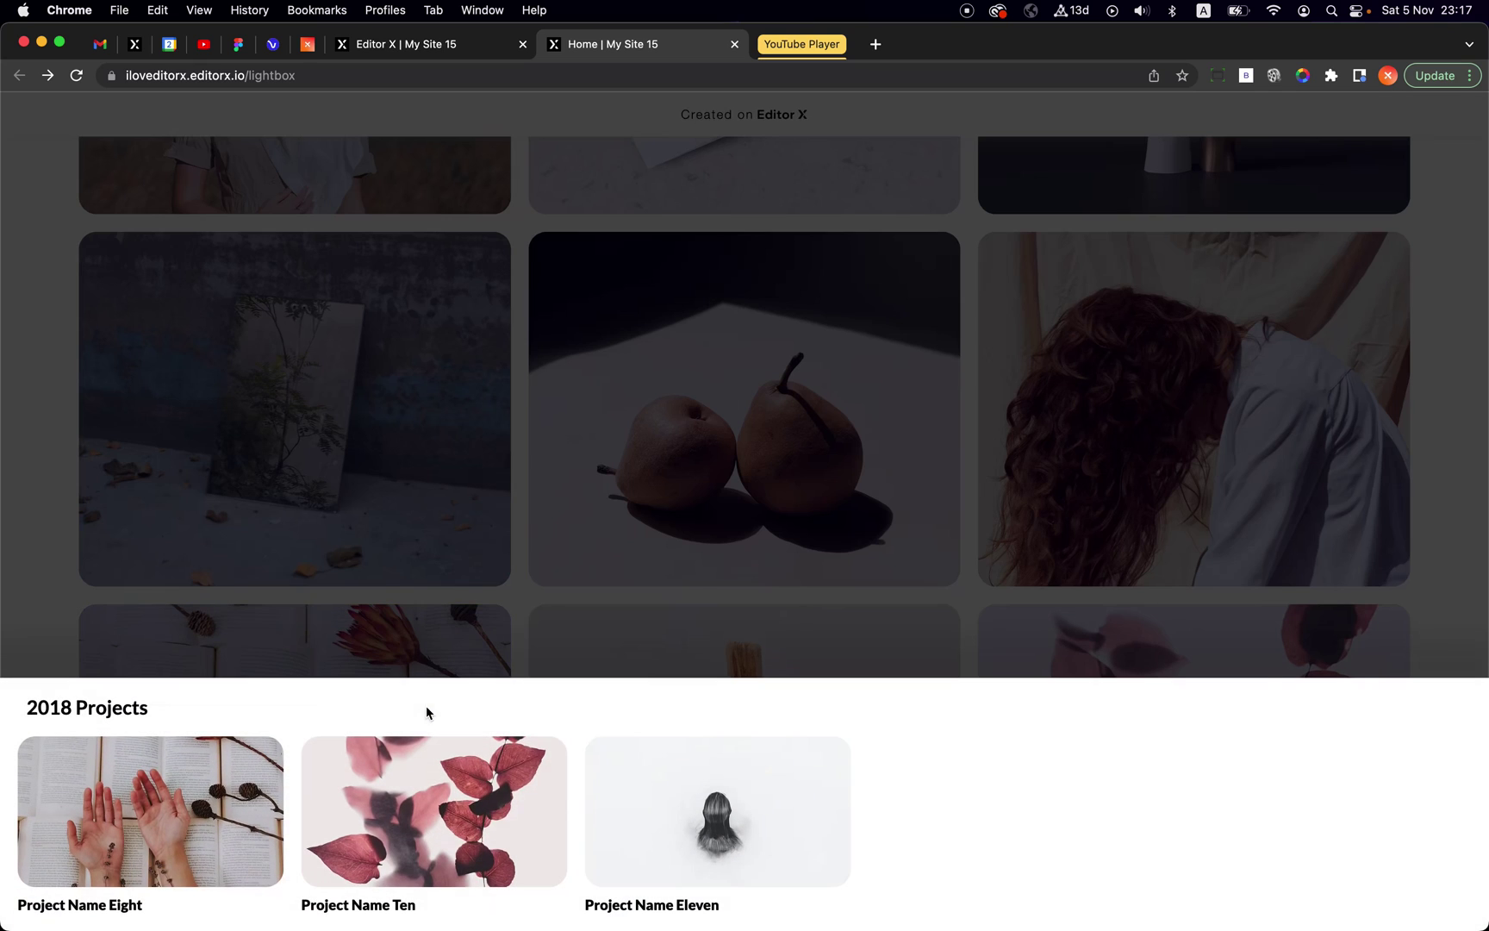
pyautogui.click(543, 593)
# Step: Examine the lightbox code block below the projects on the live page, from the wixWindow import to the closing brackets
pyautogui.scroll(-3, 811, 435)
pyautogui.scroll(-10, 811, 435)
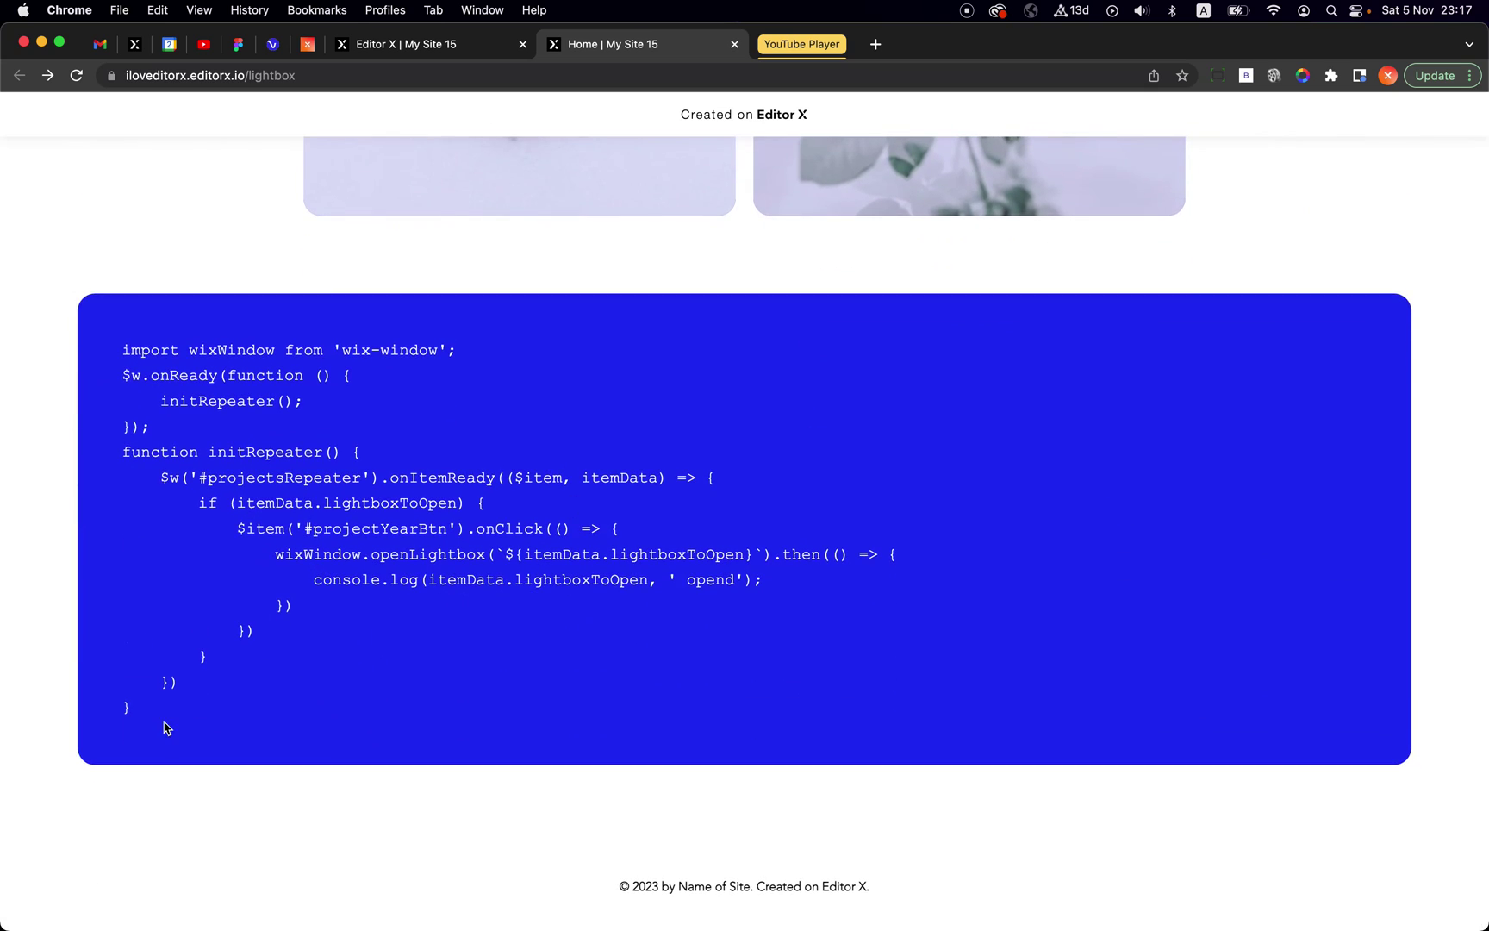
pyautogui.tripleClick(157, 681)
pyautogui.click(293, 455)
pyautogui.scroll(2, 904, 487)
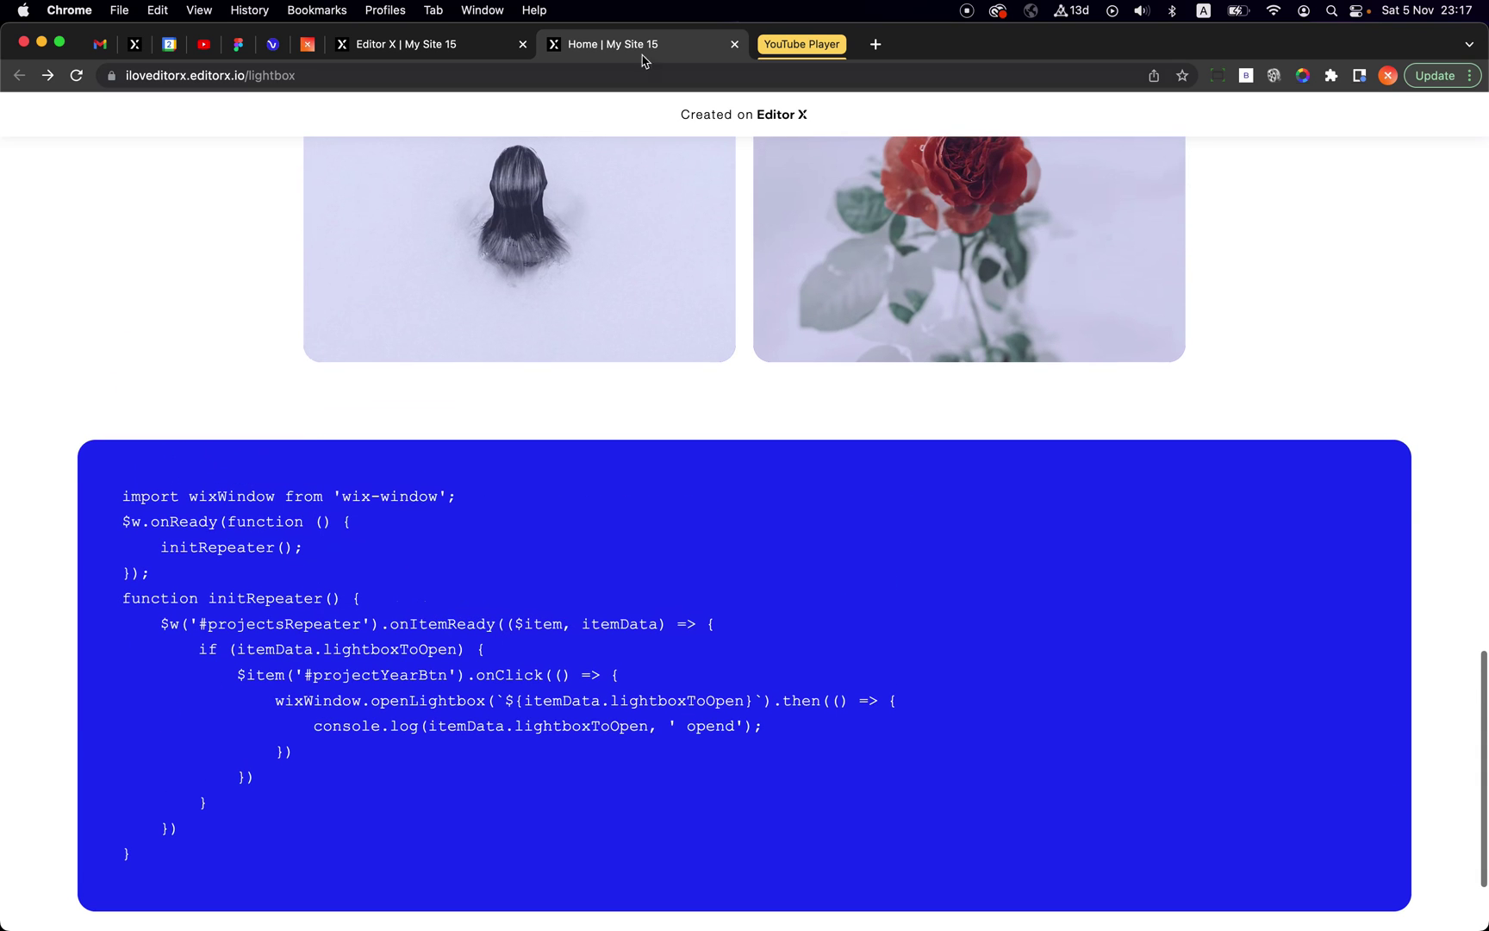
# Step: Return to the Editor X tab, close the lightbox settings and open the Portfolio collection to view its Year and Lightbox To Open fields
pyautogui.click(436, 54)
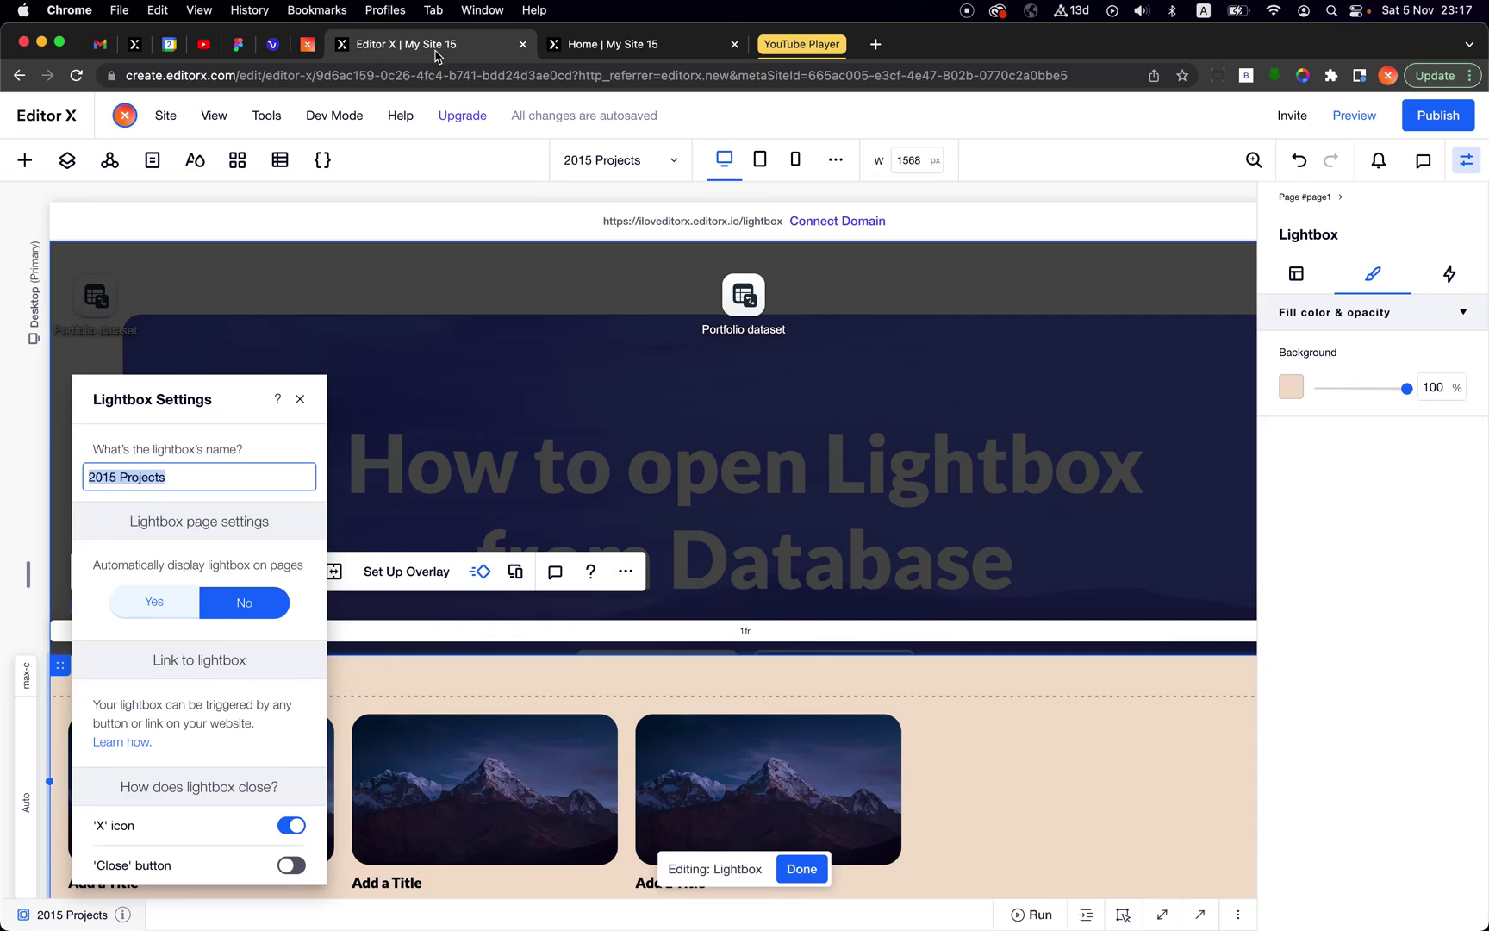
pyautogui.click(220, 270)
pyautogui.click(280, 159)
pyautogui.click(65, 243)
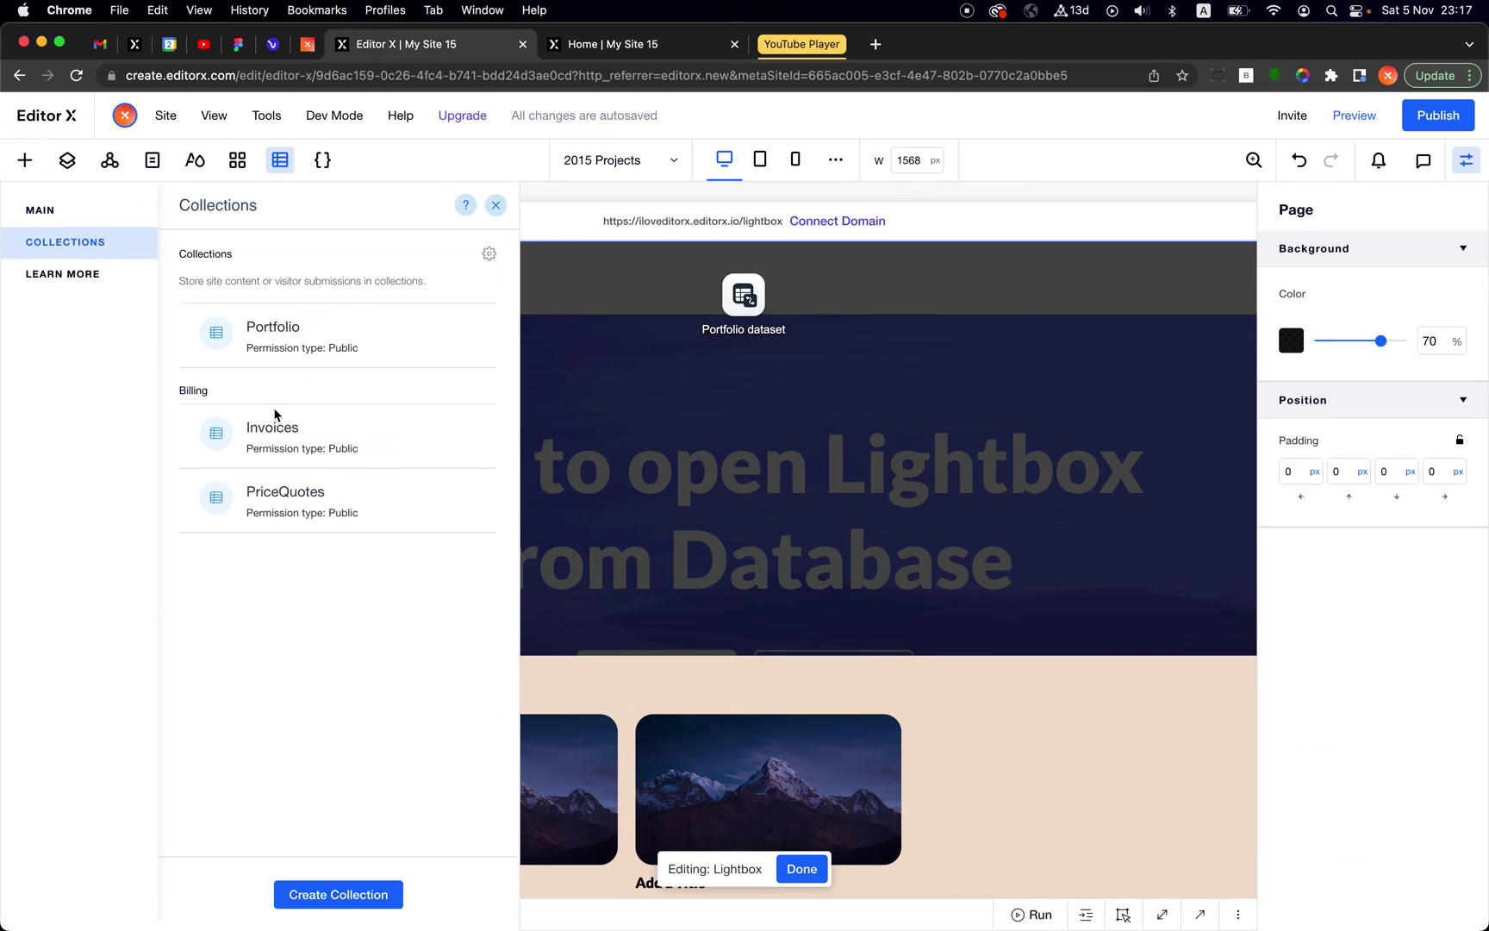
pyautogui.click(341, 353)
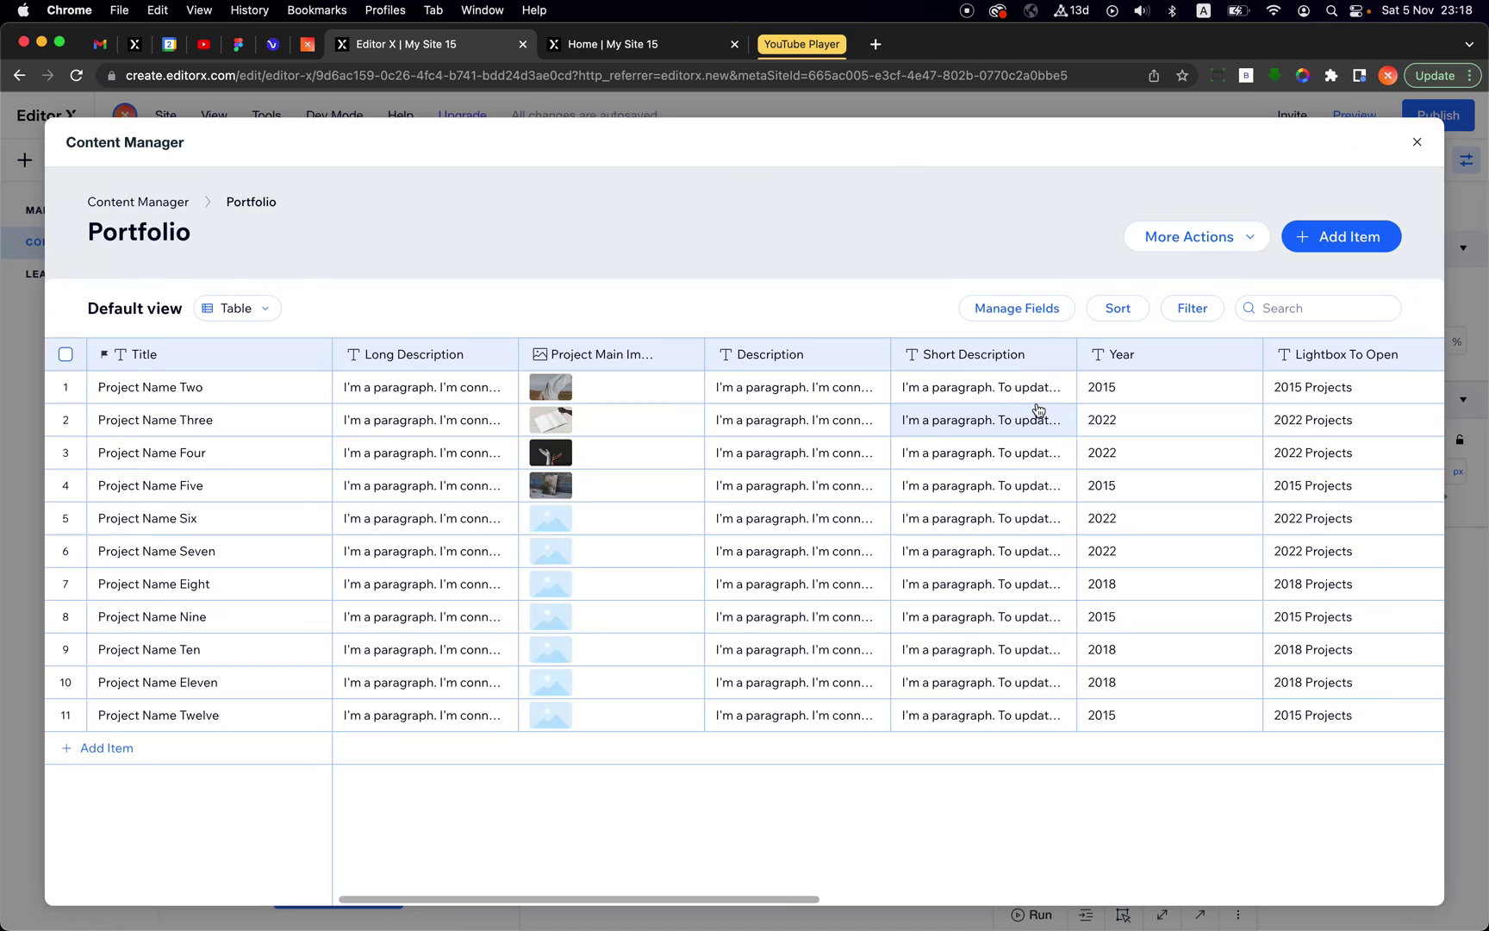
pyautogui.hscroll(5, 1039, 411)
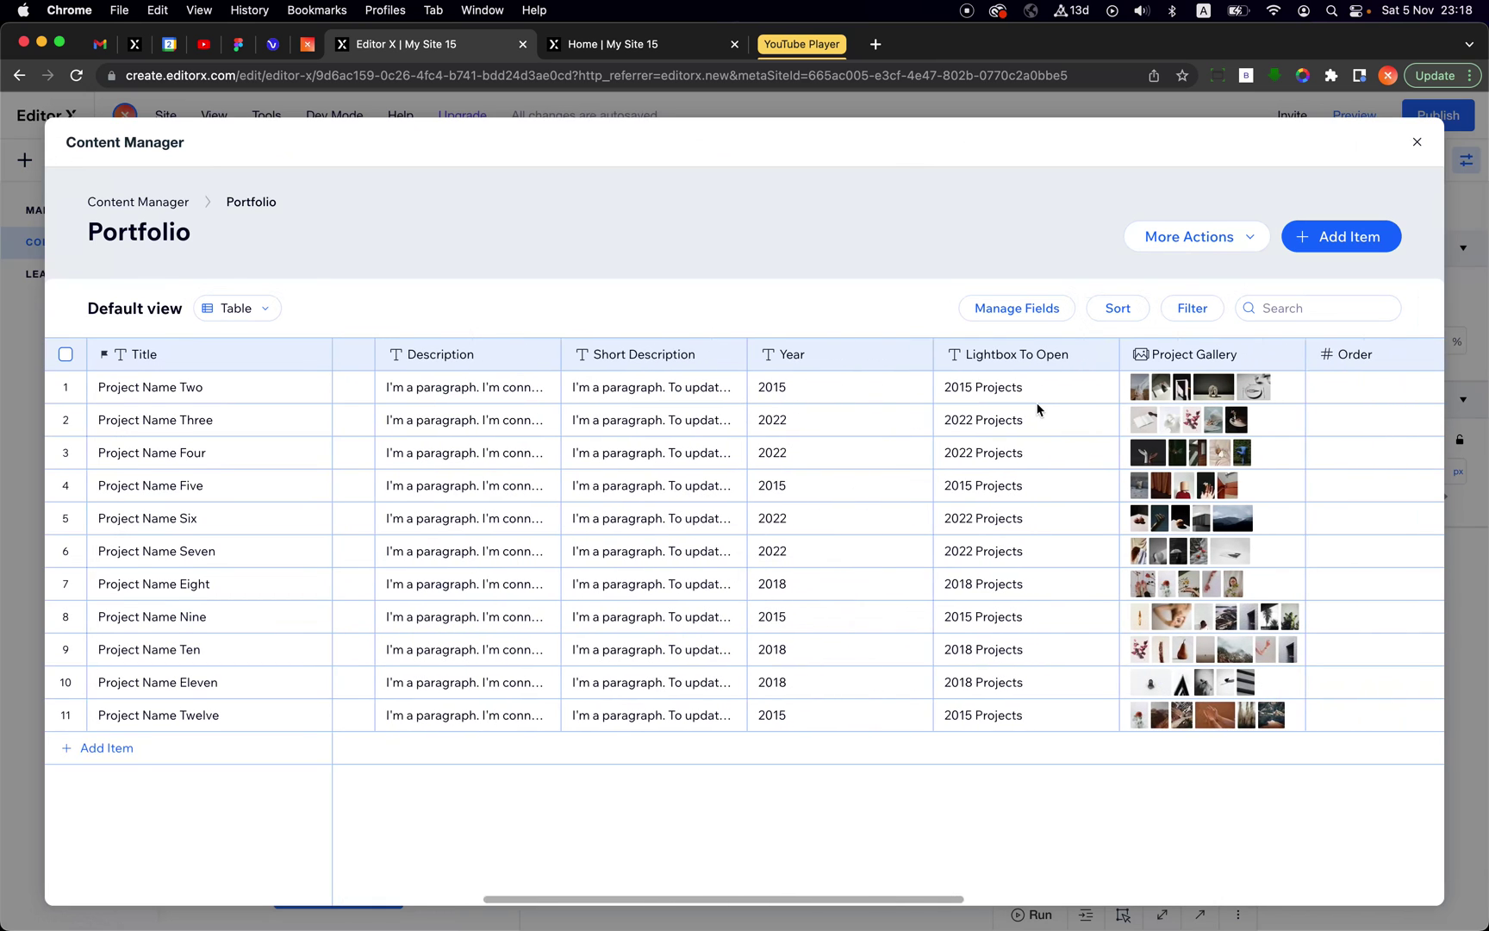
# Step: Check the field name and field key of Lightbox To Open, leaving its settings and the field manager without changes
pyautogui.click(1005, 369)
pyautogui.click(954, 391)
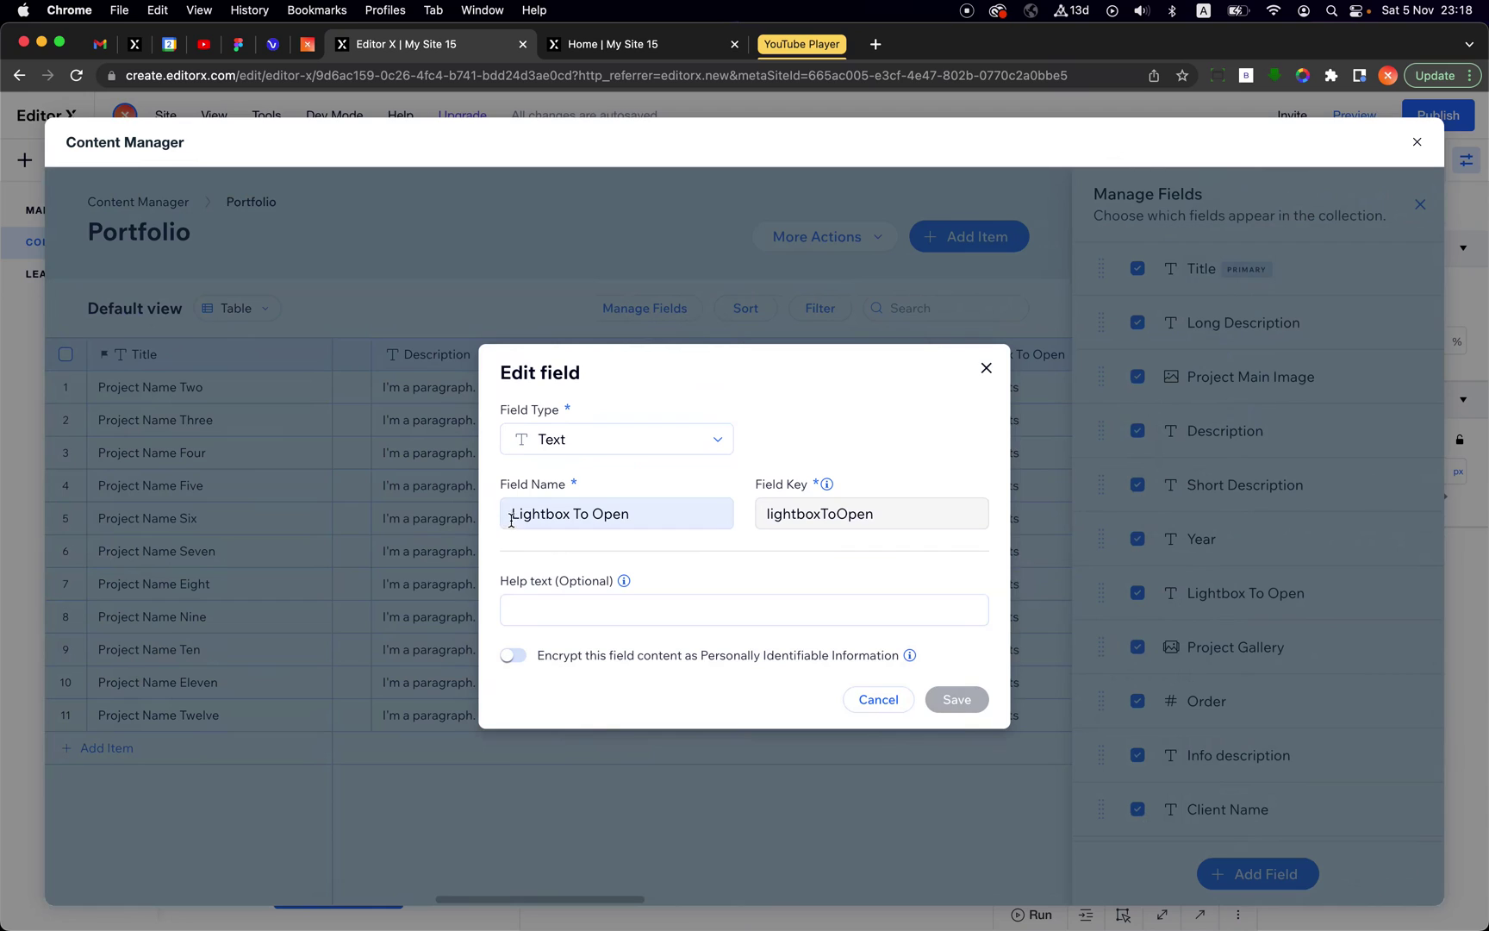
pyautogui.moveTo(510, 515); pyautogui.dragTo(696, 519)
pyautogui.doubleClick(823, 513)
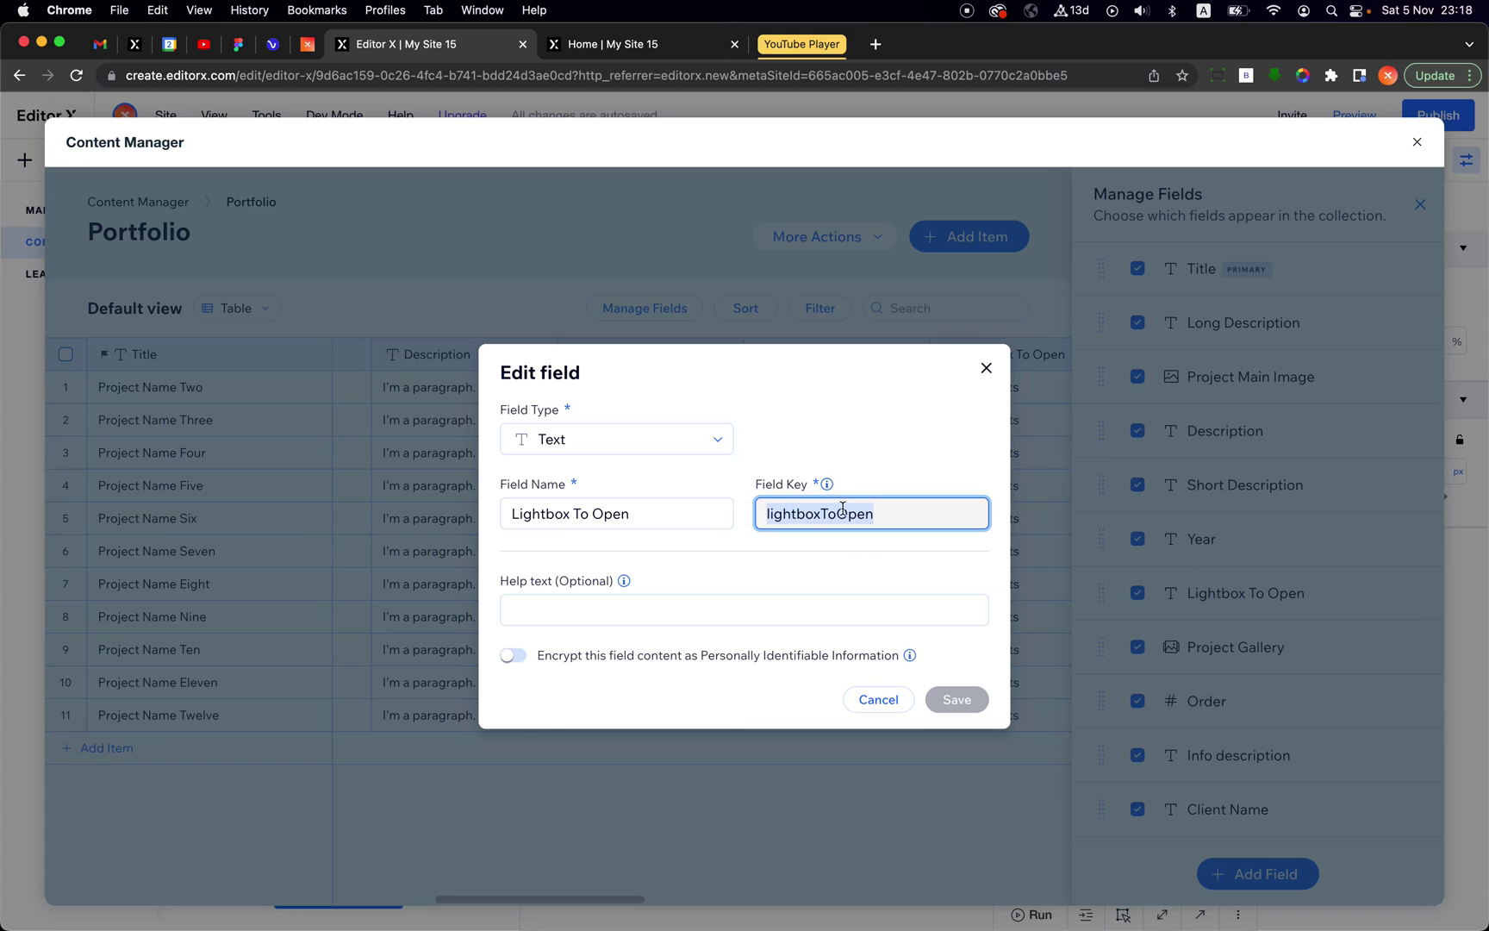
pyautogui.click(984, 369)
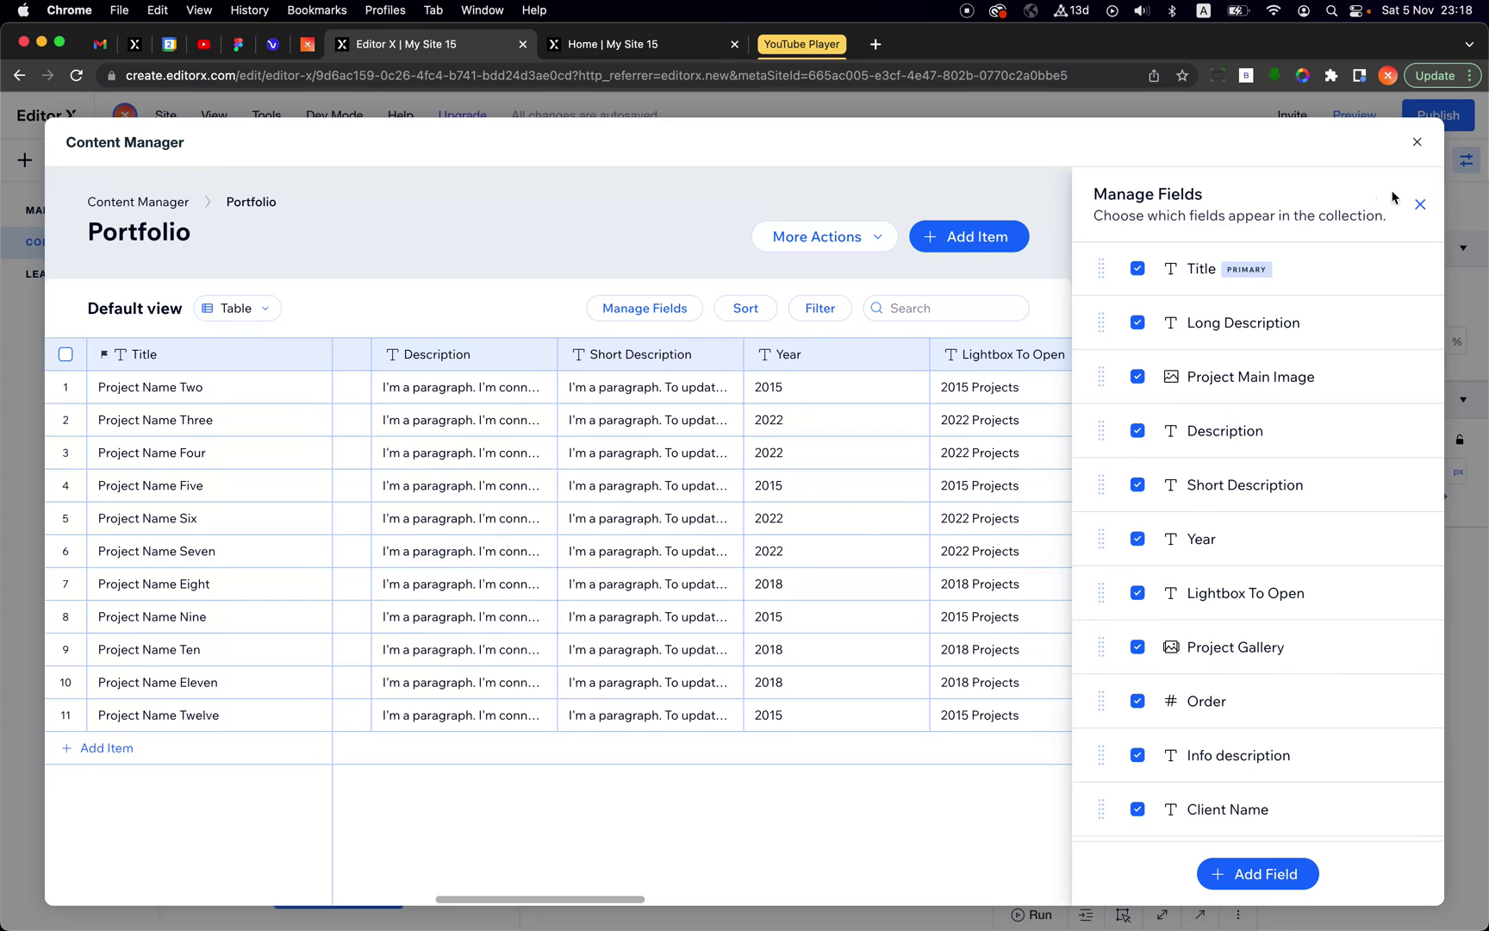
pyautogui.click(1422, 204)
# Step: Look over the Project Gallery and remaining fields of the Portfolio collection, and close the collection and the collections list
pyautogui.moveTo(1131, 393)
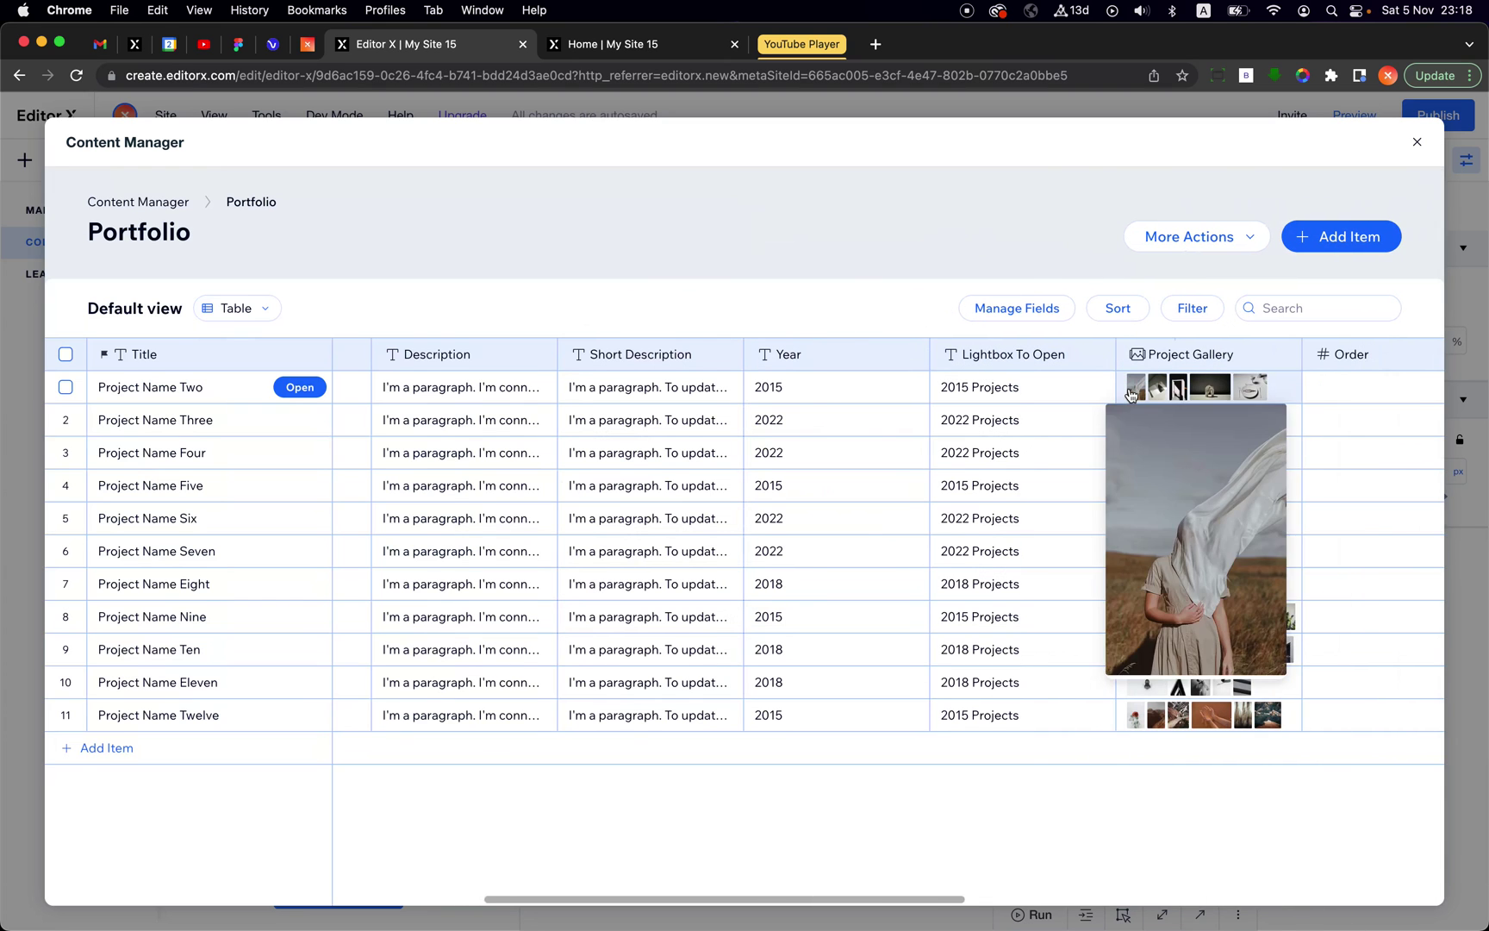
pyautogui.hscroll(5, 953, 494)
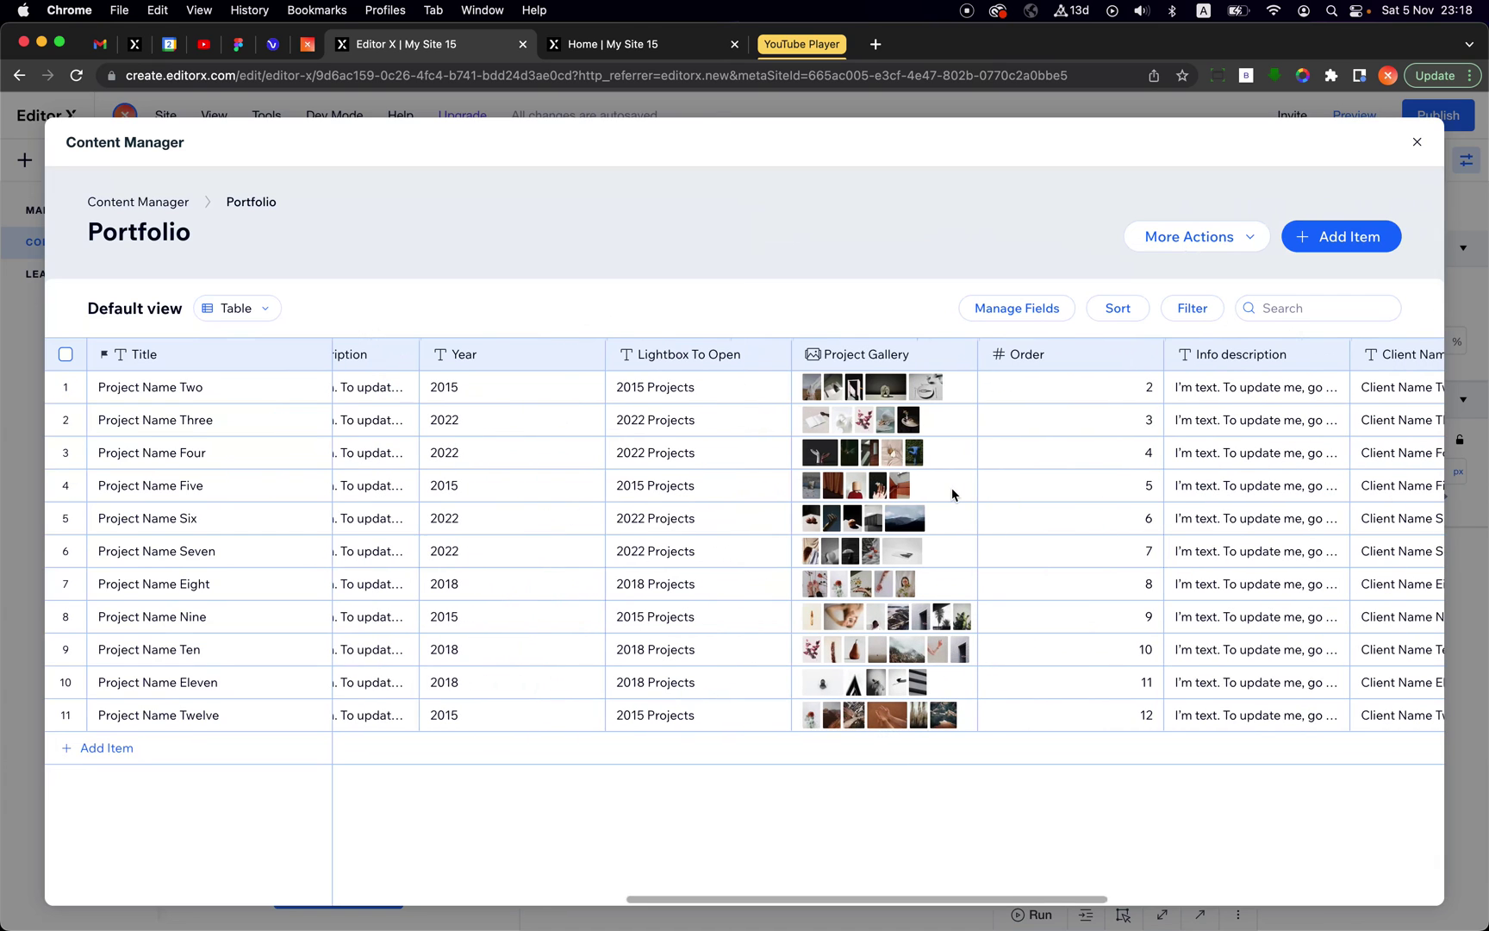
pyautogui.click(1415, 145)
pyautogui.click(496, 207)
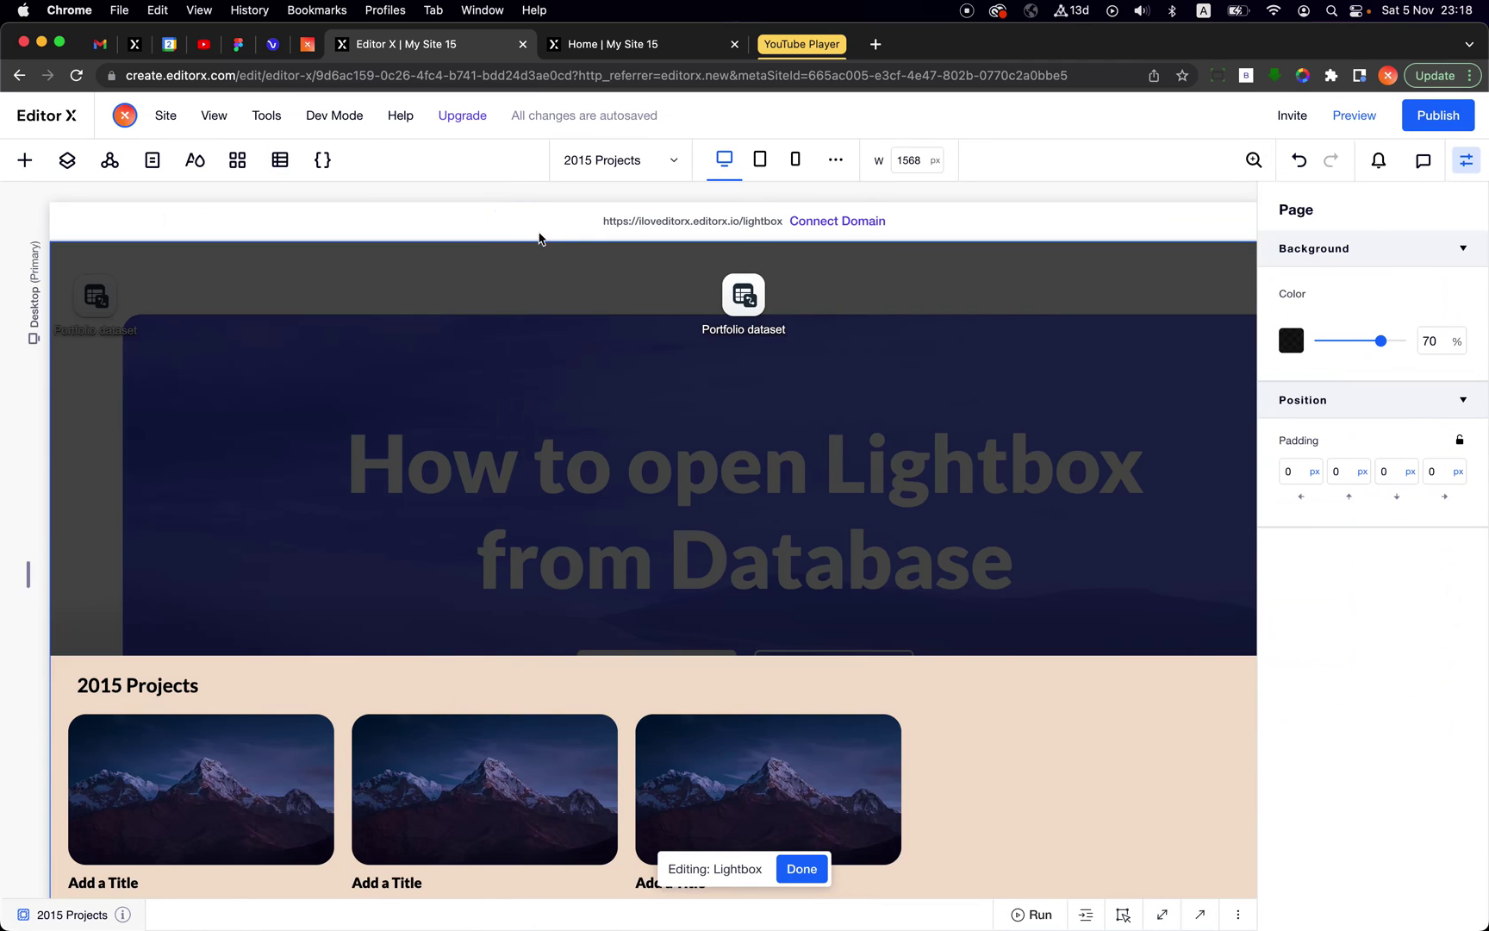
# Step: Switch back to the live site and look over its header section and the My Projects gallery
pyautogui.click(612, 45)
pyautogui.scroll(15, 794, 565)
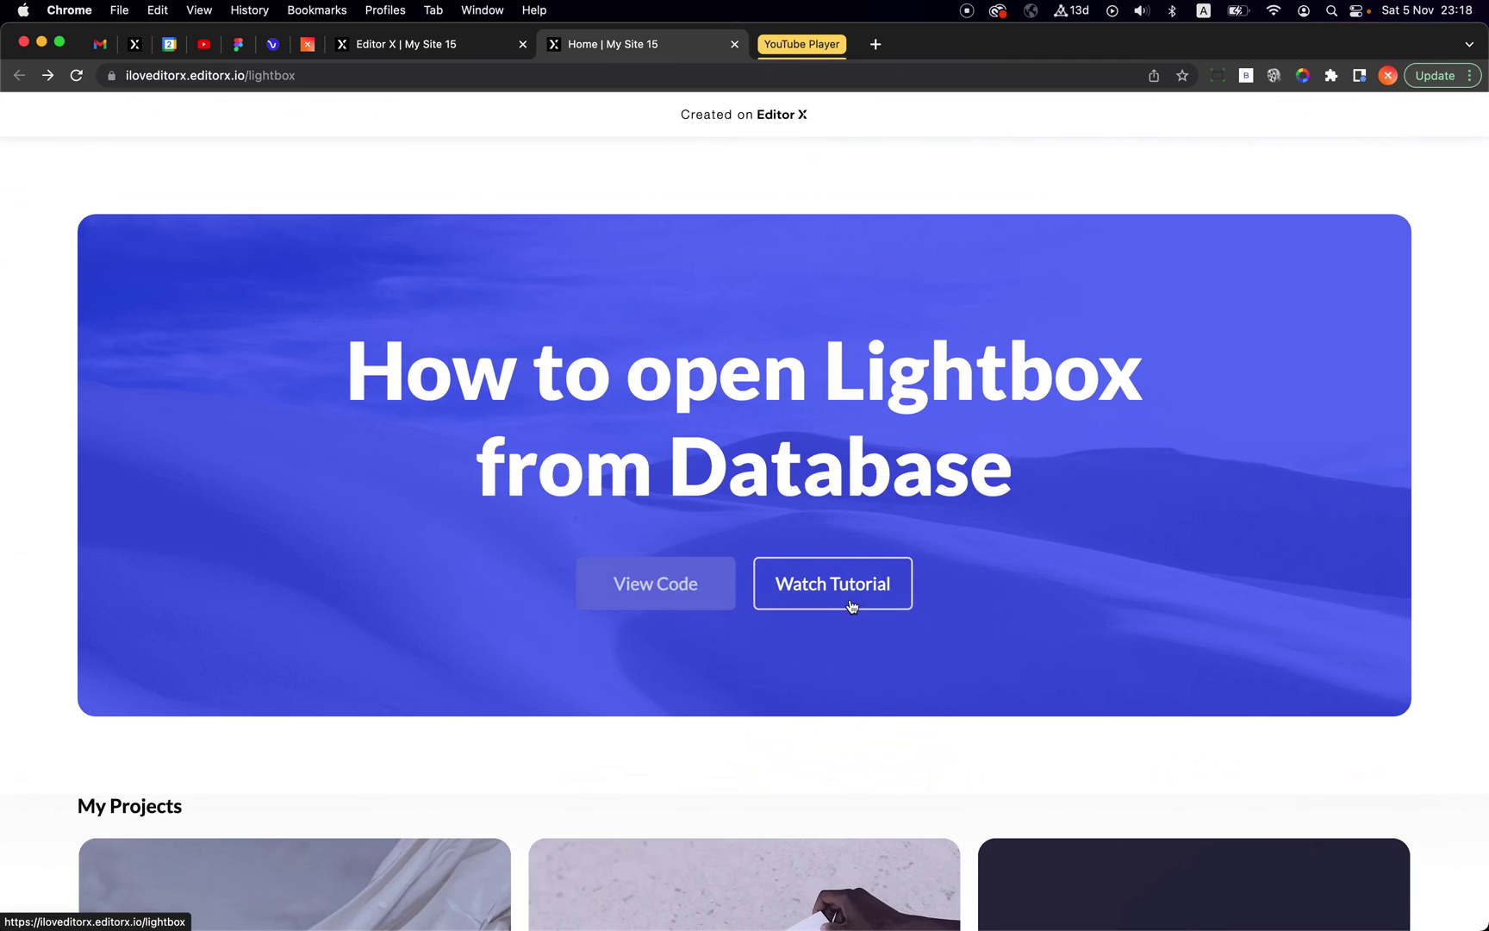
pyautogui.scroll(-5, 847, 686)
pyautogui.scroll(5, 848, 686)
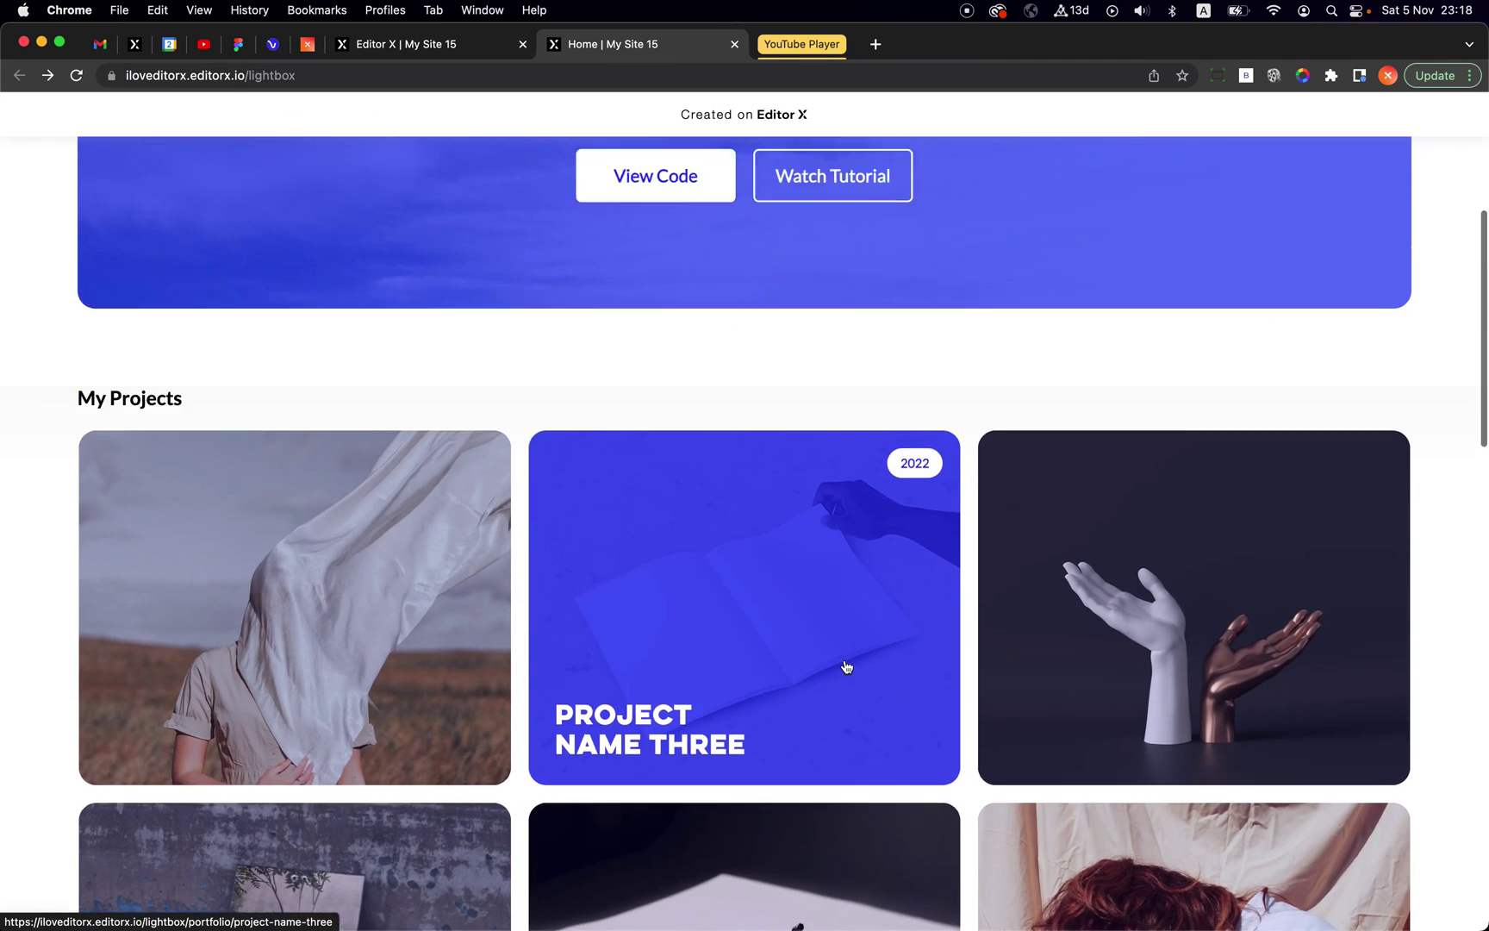